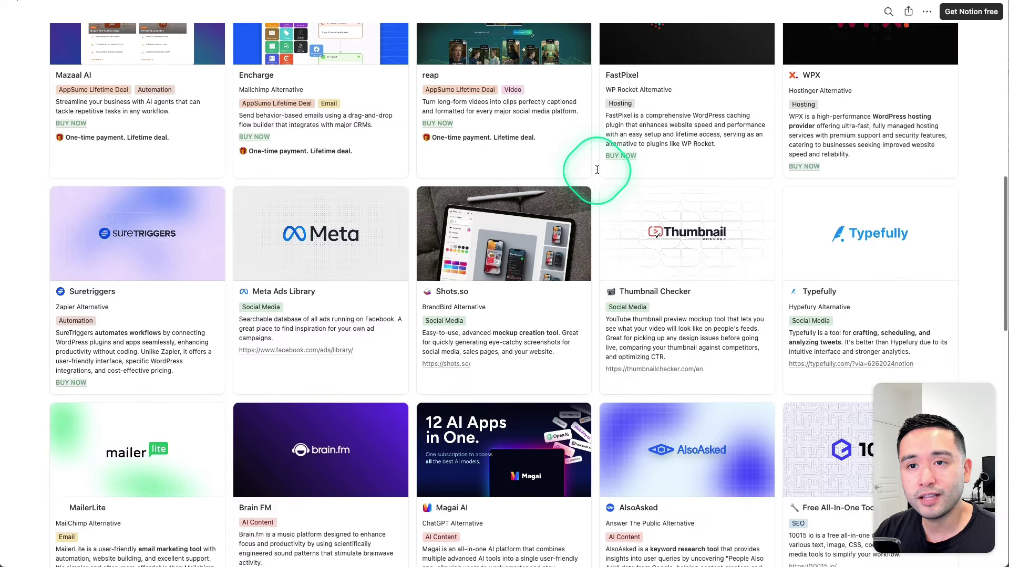
Compare the Seelab license tiers on the AppSumo deal page, including custom models and access to premium models
{"action": "scroll", "coordinate": [597, 169], "scroll_direction": "up", "scroll_amount": 4}
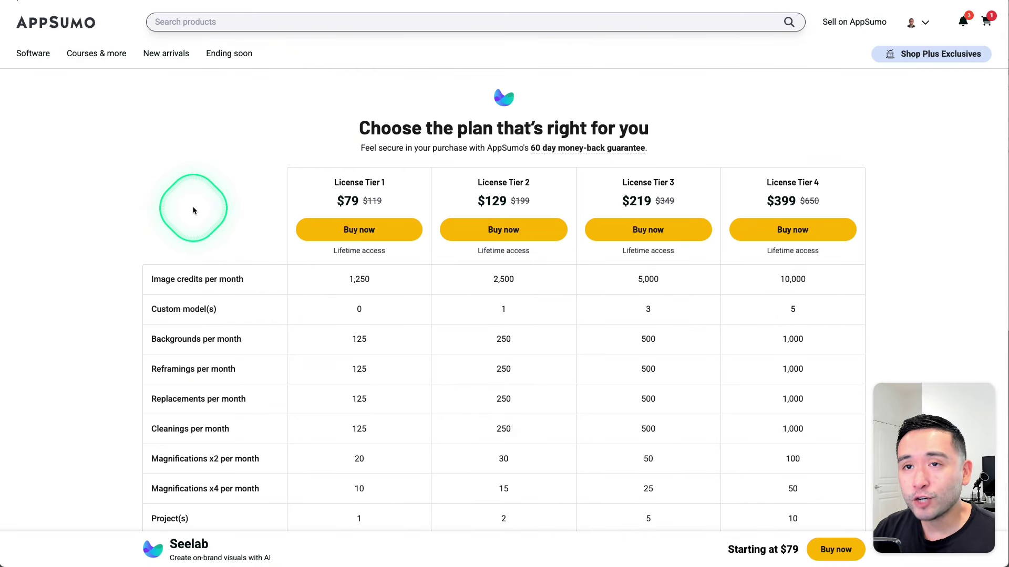
{"action": "scroll", "coordinate": [337, 205], "scroll_direction": "down", "scroll_amount": 1}
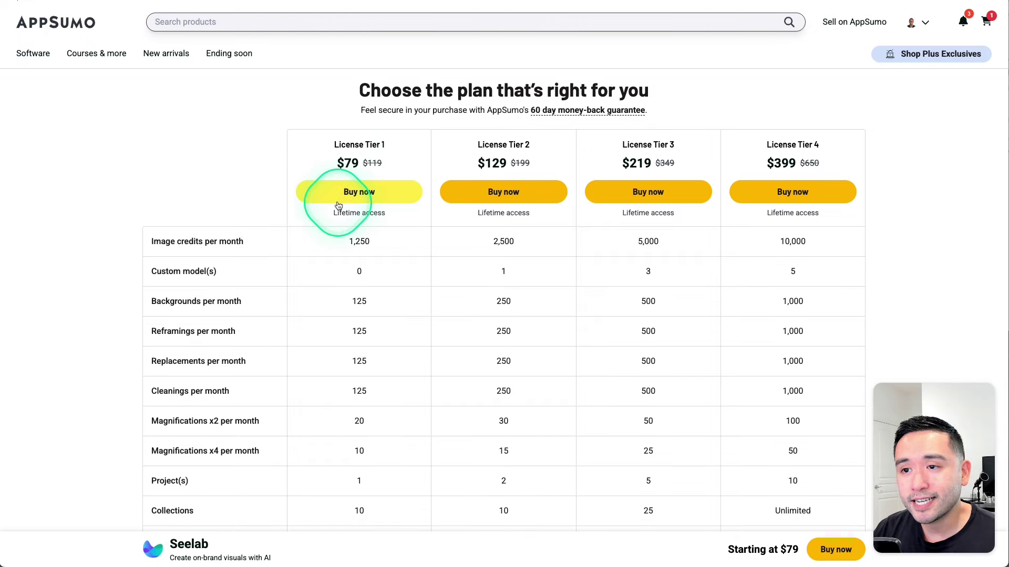
{"action": "left_click_drag", "start_coordinate": [359, 144], "coordinate": [376, 143]}
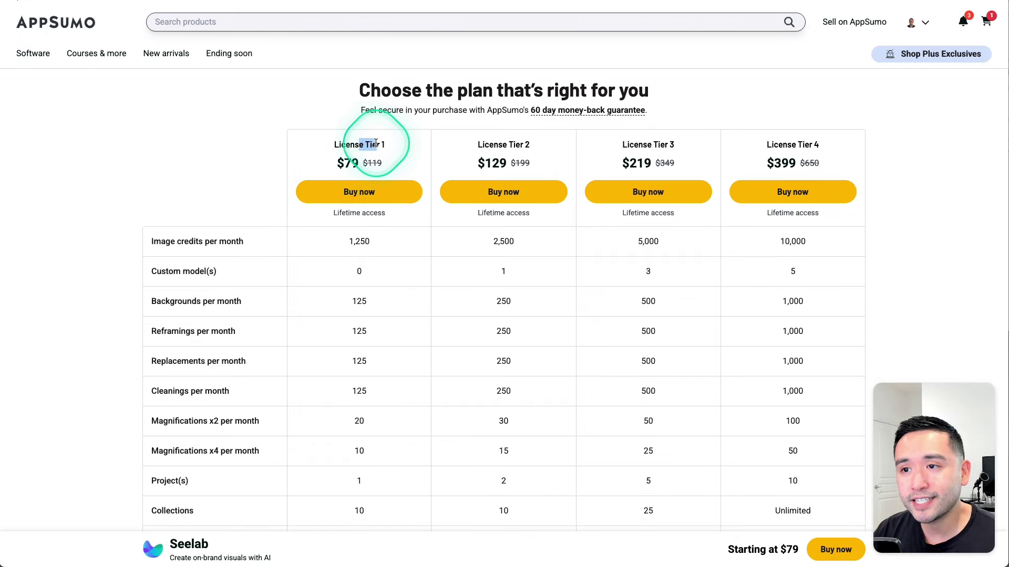
{"action": "left_click_drag", "start_coordinate": [169, 315], "coordinate": [411, 416]}
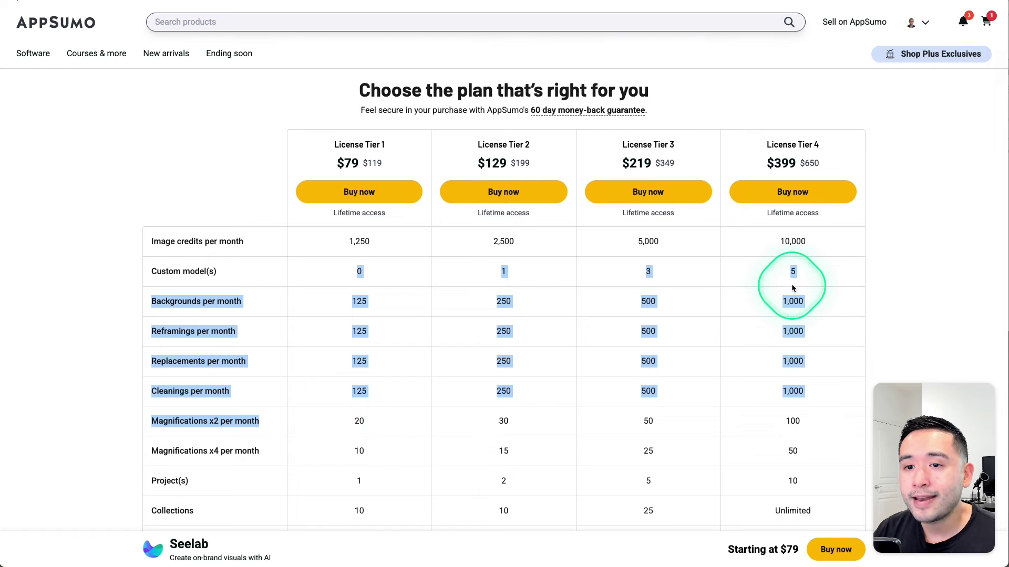
{"action": "left_click", "coordinate": [218, 283]}
{"action": "left_click_drag", "start_coordinate": [156, 270], "coordinate": [197, 270]}
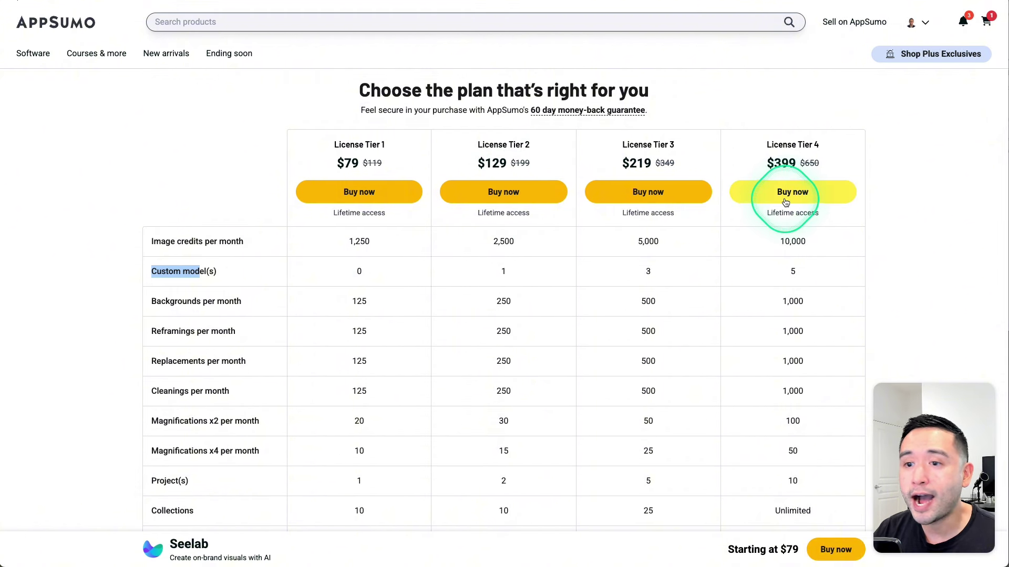
{"action": "scroll", "coordinate": [326, 387], "scroll_direction": "down", "scroll_amount": 3}
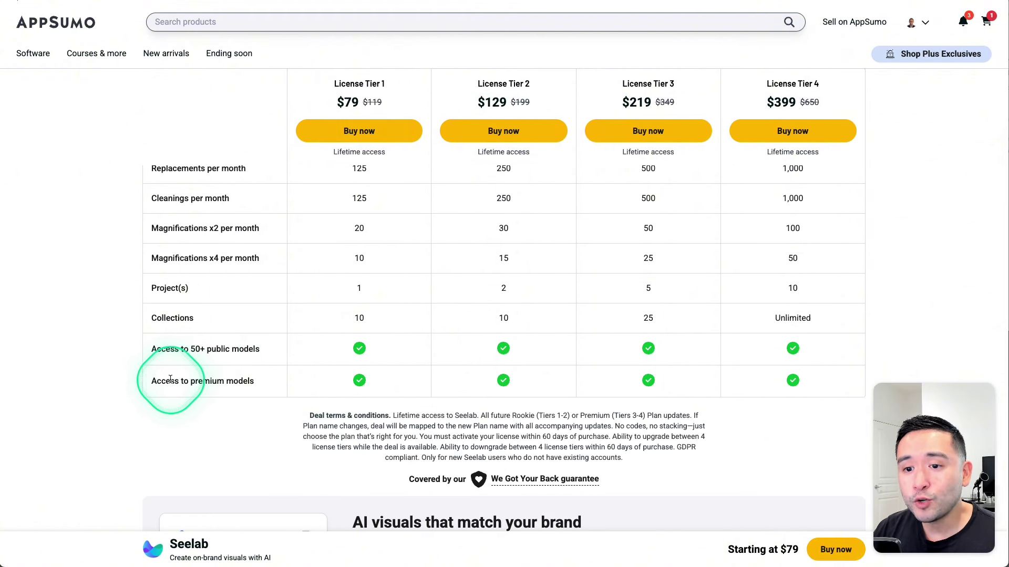
{"action": "left_click_drag", "start_coordinate": [161, 381], "coordinate": [225, 381]}
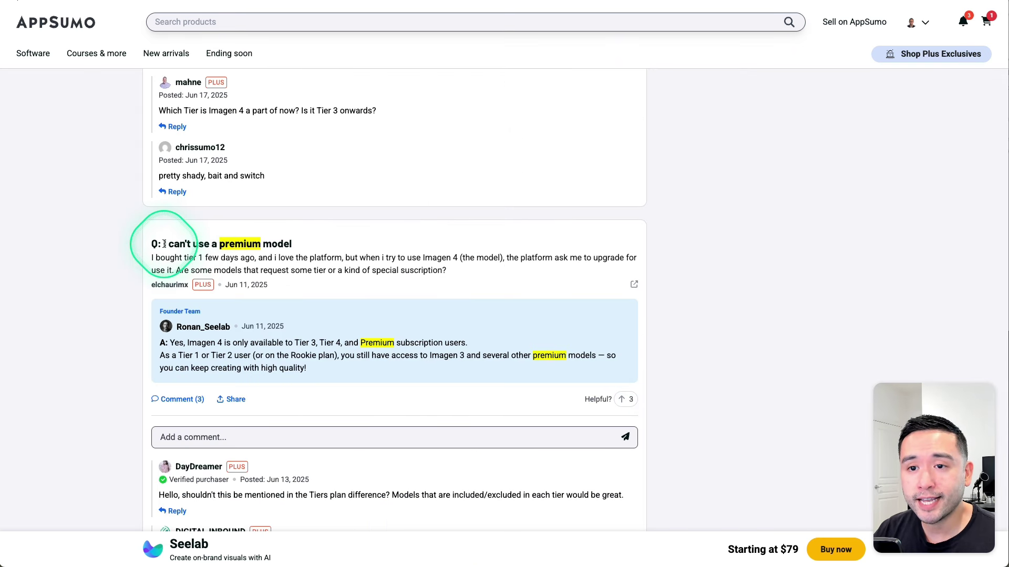
Read the buyer question about using a premium model and check the answer against License Tier 3 in the pricing table
{"action": "left_click_drag", "start_coordinate": [153, 244], "coordinate": [525, 367]}
{"action": "left_click", "coordinate": [525, 367]}
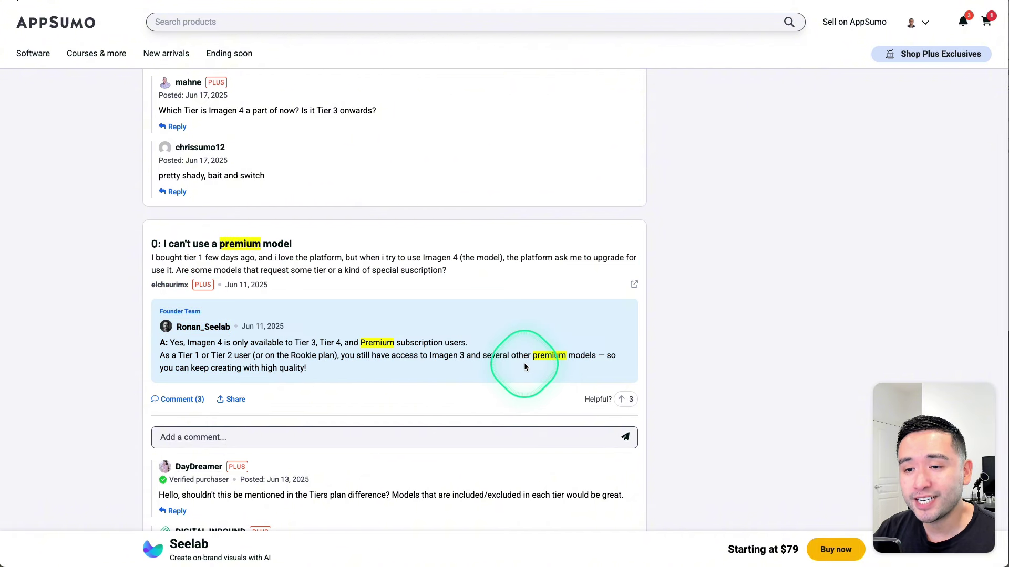
{"action": "scroll", "coordinate": [522, 362], "scroll_direction": "up", "scroll_amount": 15}
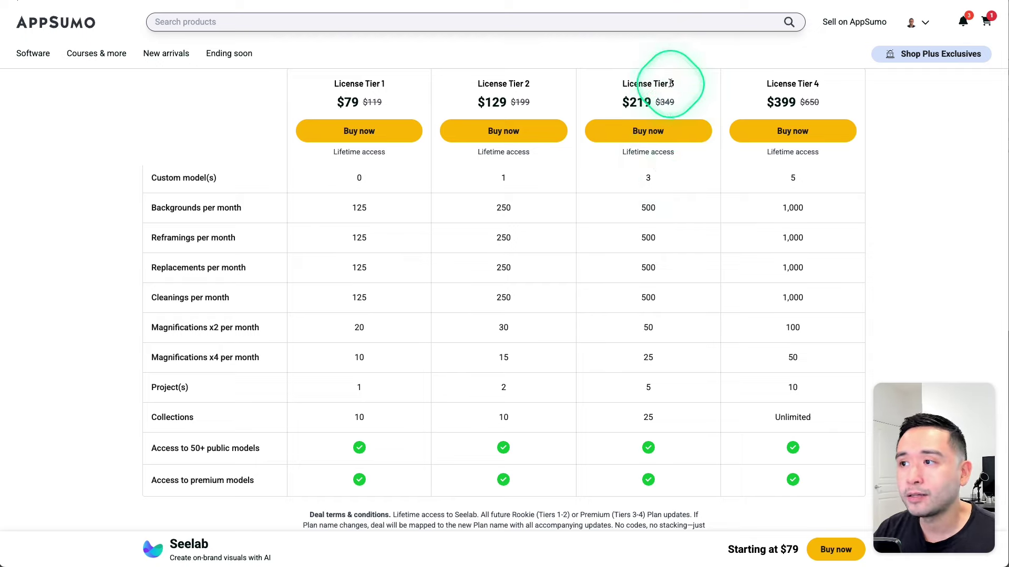
{"action": "left_click_drag", "start_coordinate": [676, 84], "coordinate": [636, 82]}
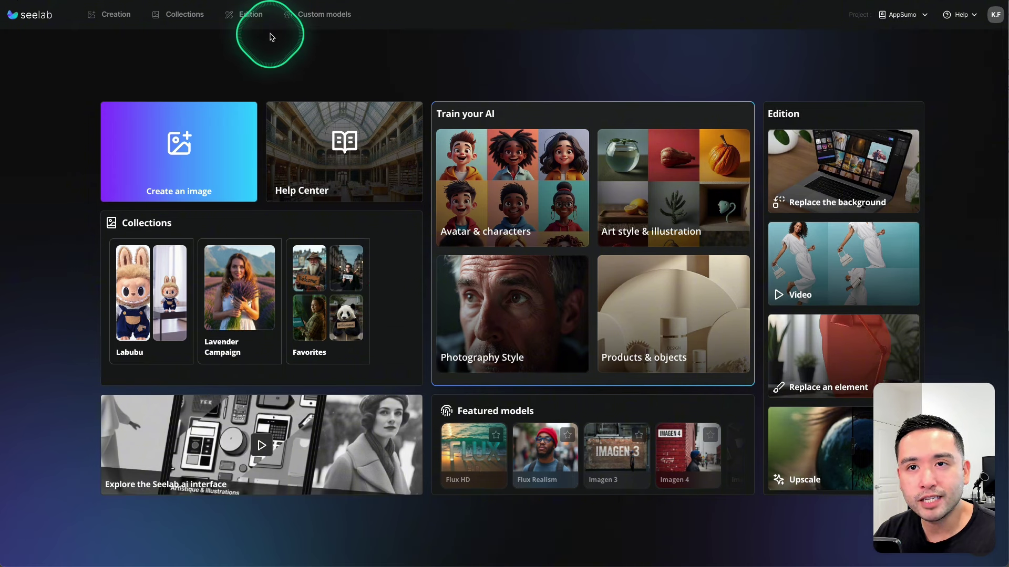
Switch to Seelab's image creation page and browse the available Photography models
{"action": "left_click", "coordinate": [111, 15]}
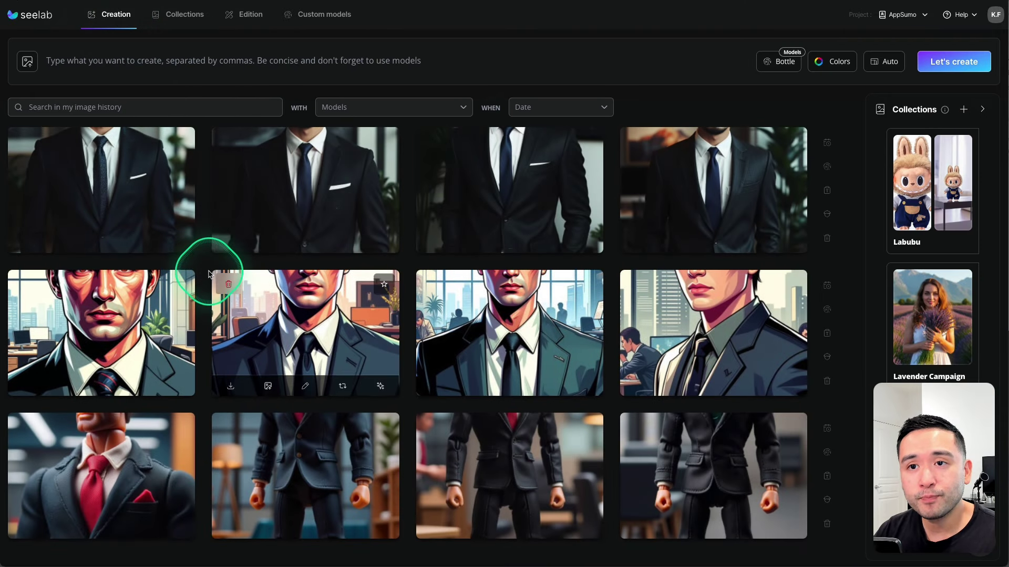
{"action": "left_click", "coordinate": [775, 63]}
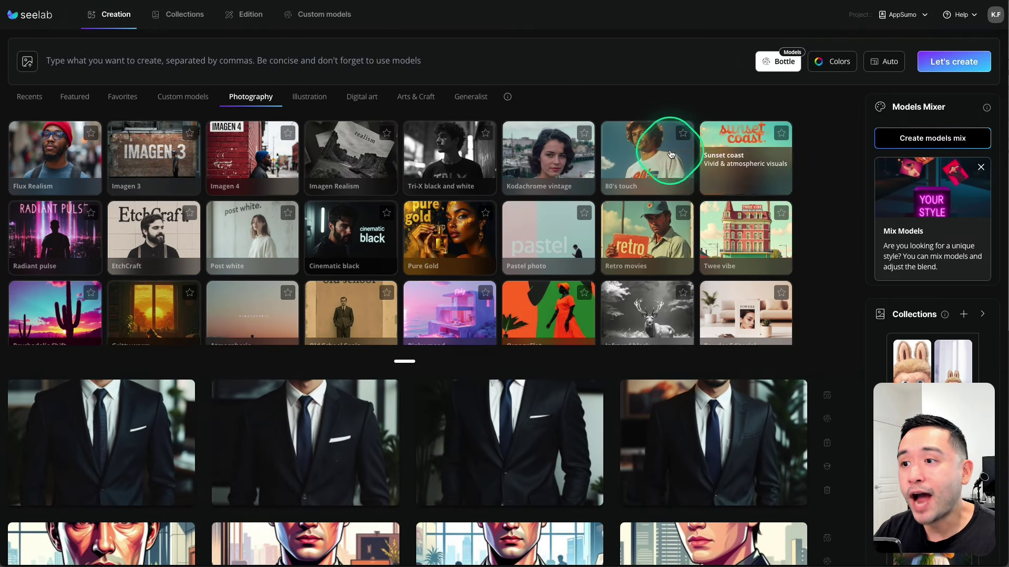
{"action": "scroll", "coordinate": [361, 180], "scroll_direction": "down", "scroll_amount": 2}
{"action": "scroll", "coordinate": [336, 187], "scroll_direction": "up", "scroll_amount": 2}
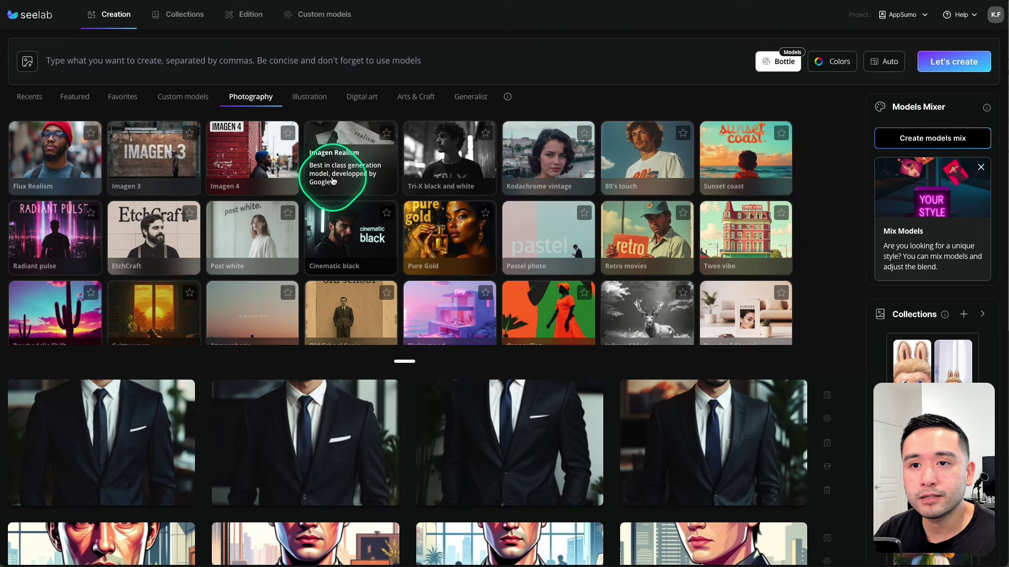
View Seelab's collections and custom models sections and check the matching tier allowances on the AppSumo deal page
{"action": "left_click", "coordinate": [189, 16]}
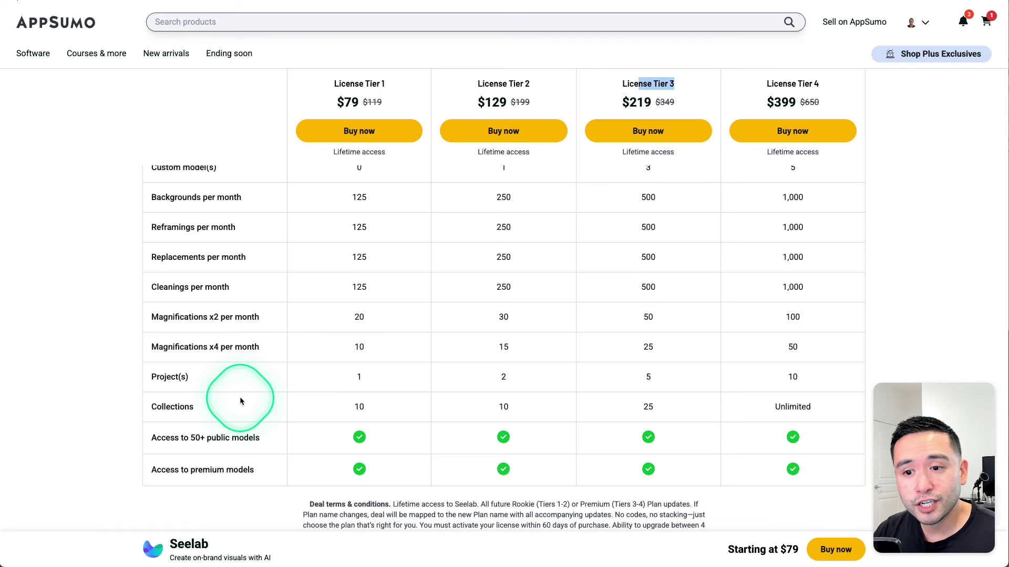
{"action": "left_click", "coordinate": [196, 405]}
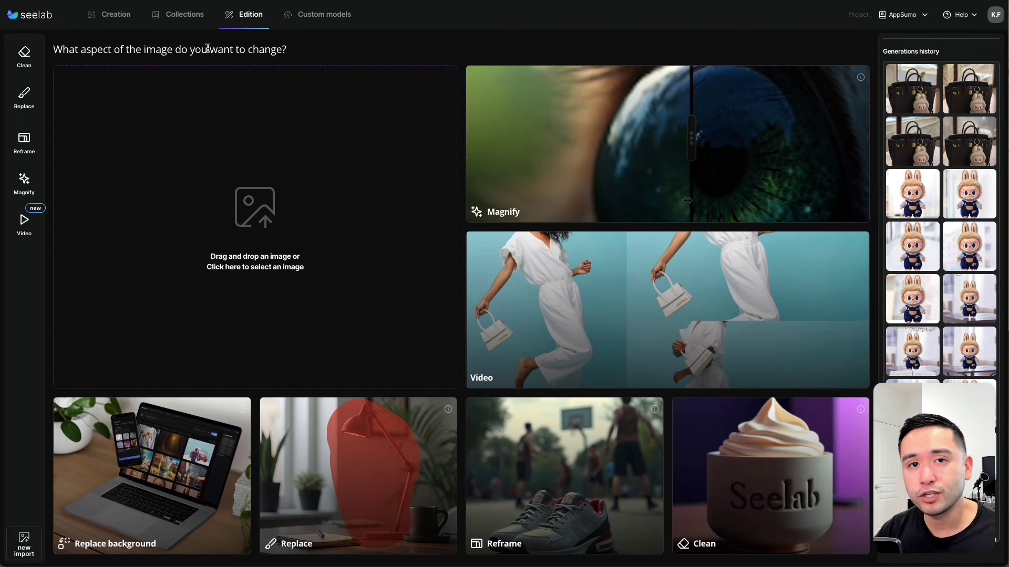
{"action": "left_click", "coordinate": [315, 21]}
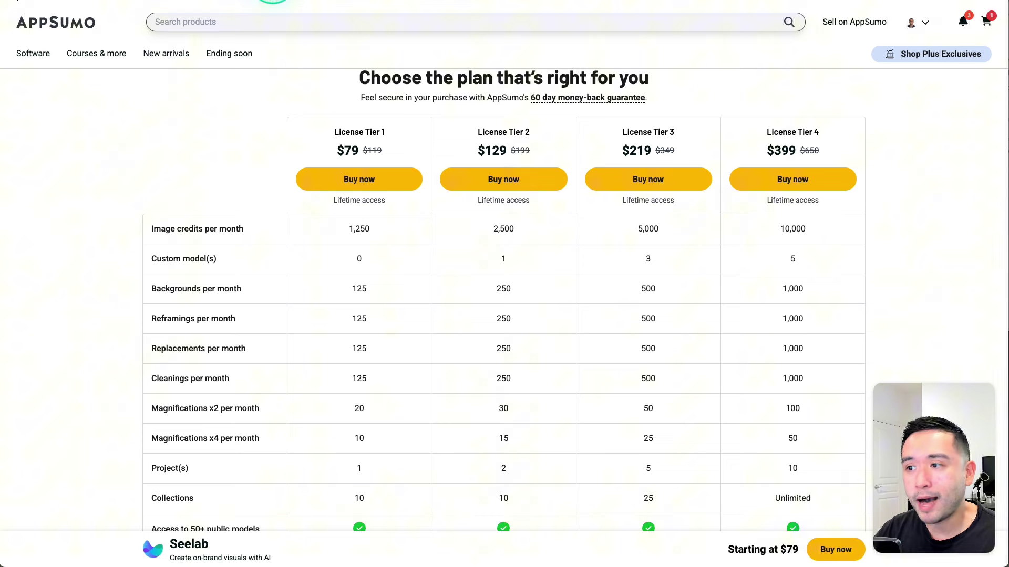
{"action": "left_click_drag", "start_coordinate": [675, 133], "coordinate": [638, 132]}
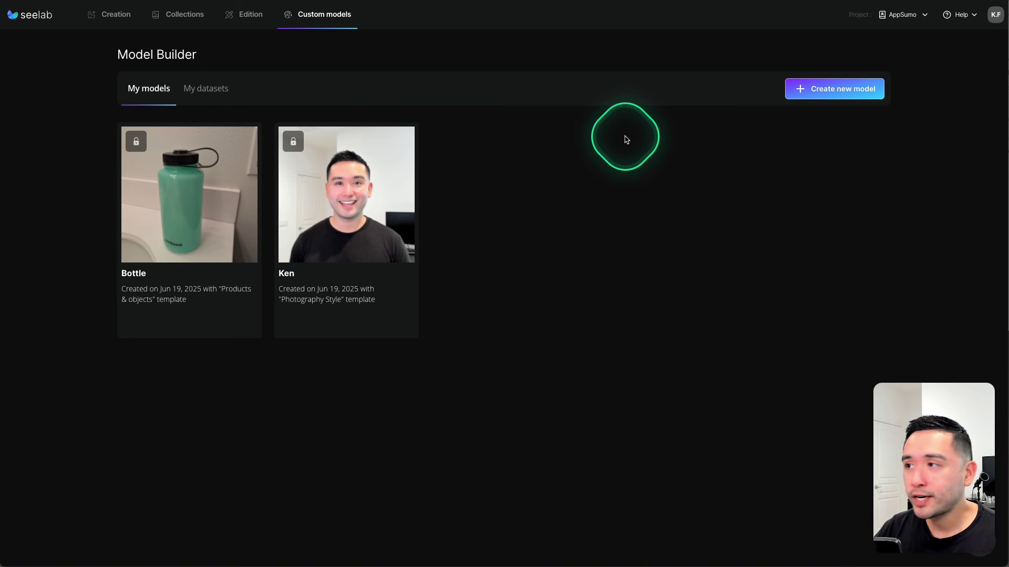
Open the organization settings in Seelab and review the usage limits for creation, models and editing
{"action": "left_click", "coordinate": [903, 15]}
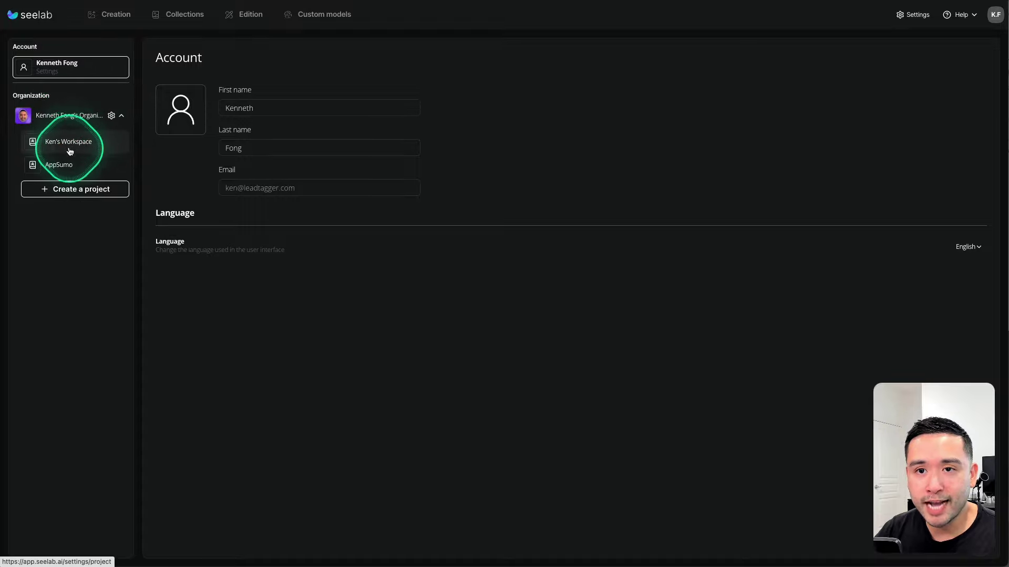
{"action": "left_click", "coordinate": [63, 115]}
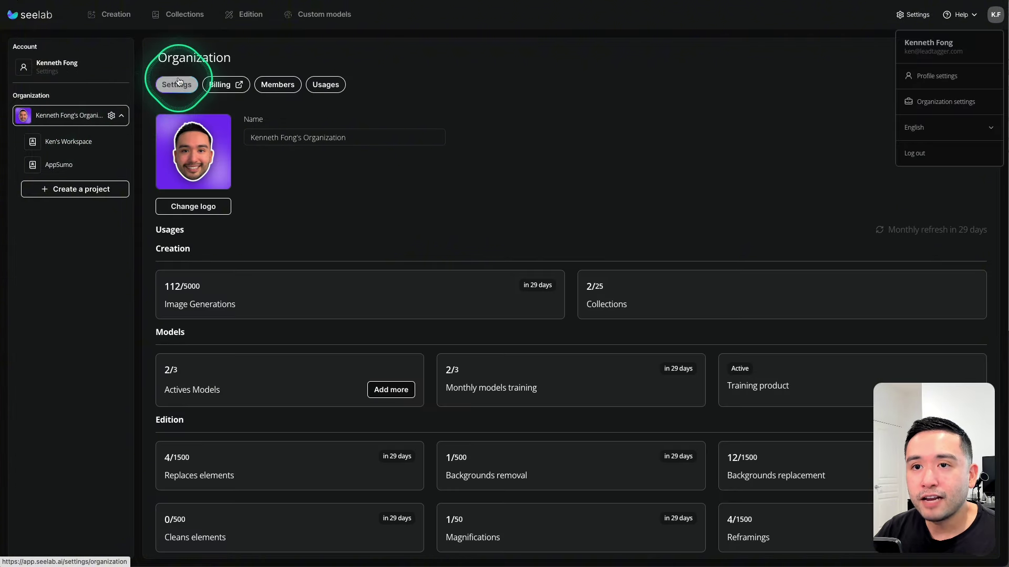
{"action": "scroll", "coordinate": [331, 173], "scroll_direction": "down", "scroll_amount": 2}
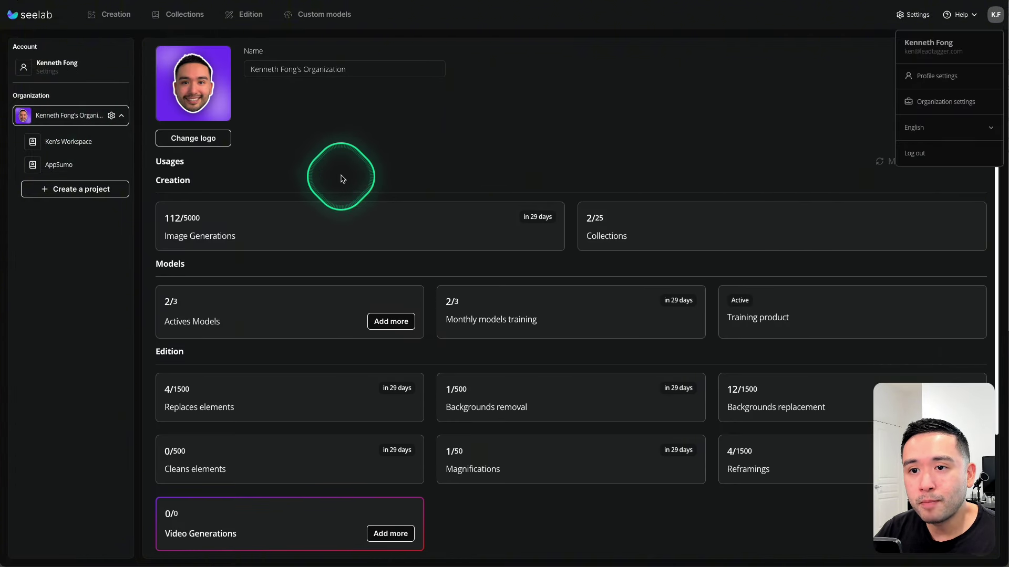
{"action": "scroll", "coordinate": [320, 179], "scroll_direction": "down", "scroll_amount": 1}
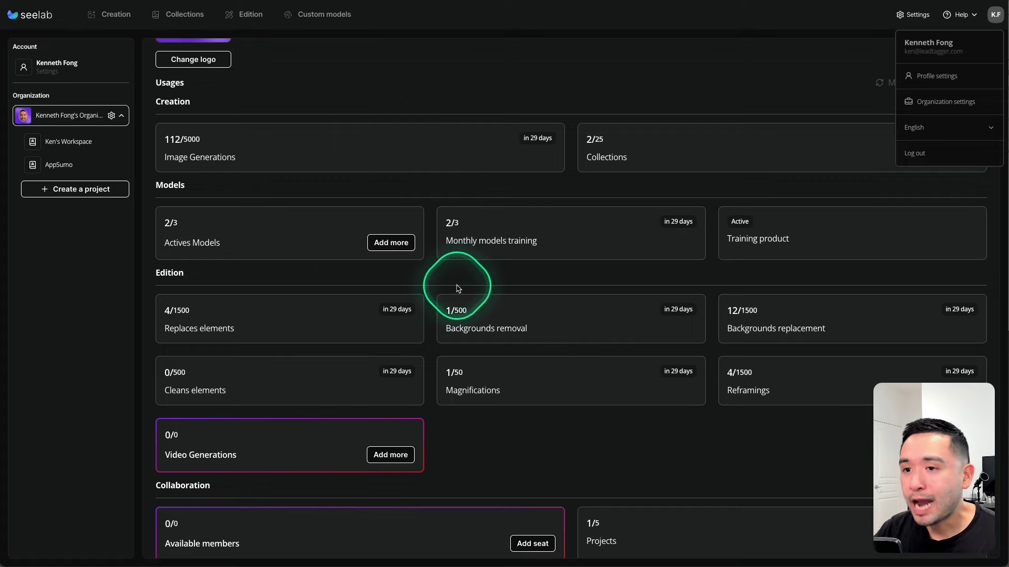
{"action": "left_click", "coordinate": [174, 237]}
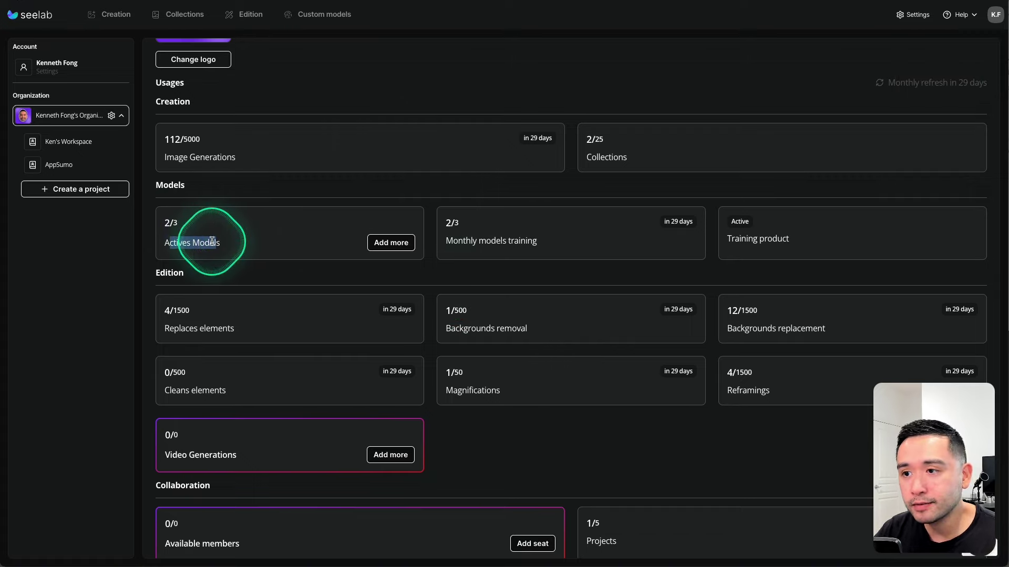
{"action": "left_click_drag", "start_coordinate": [463, 240], "coordinate": [533, 241]}
{"action": "scroll", "coordinate": [557, 243], "scroll_direction": "down", "scroll_amount": 3}
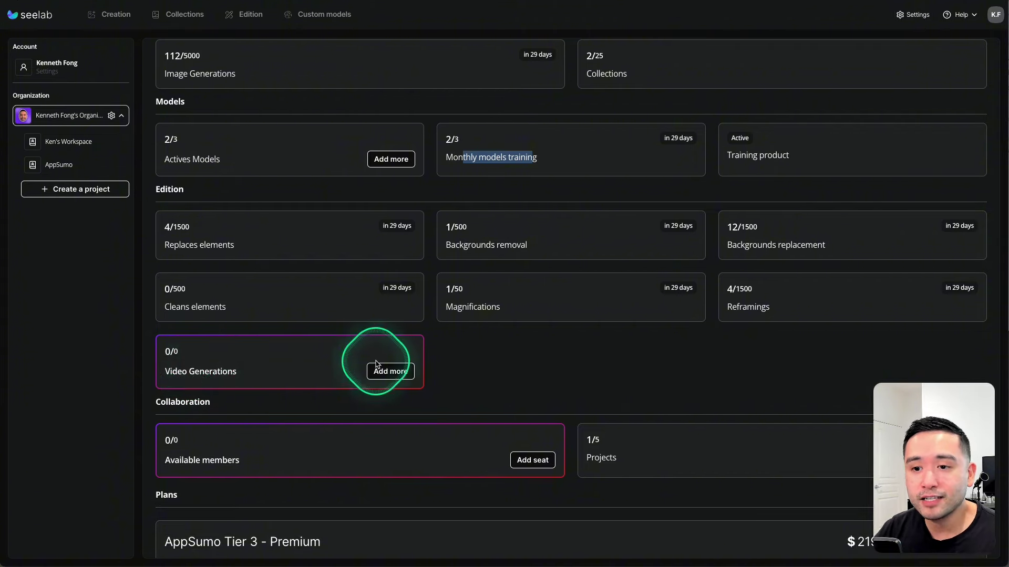
Check the options for adding more video generations and extra member seats, and dismiss the seat dialog
{"action": "left_click", "coordinate": [391, 371]}
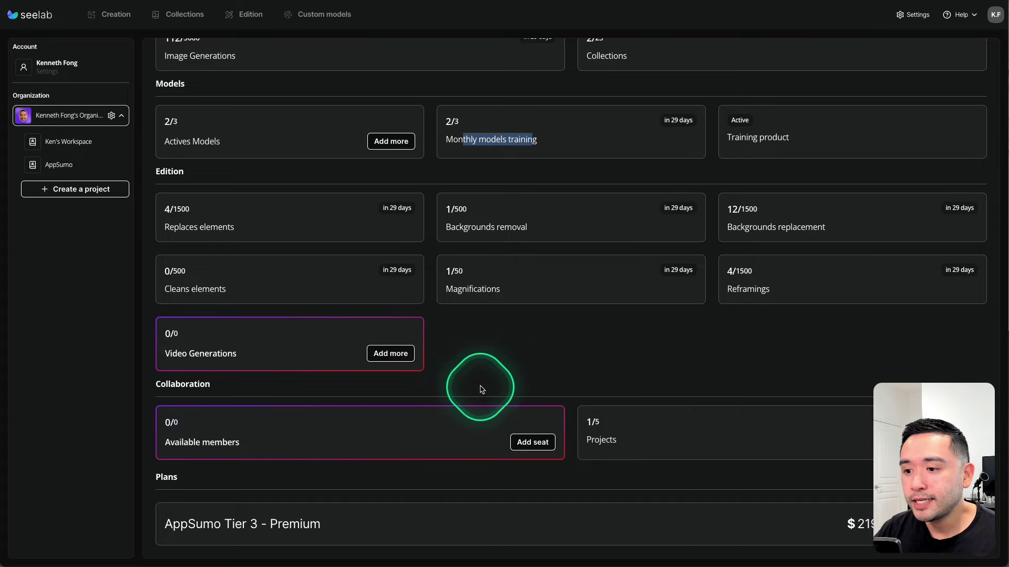
{"action": "left_click", "coordinate": [530, 443]}
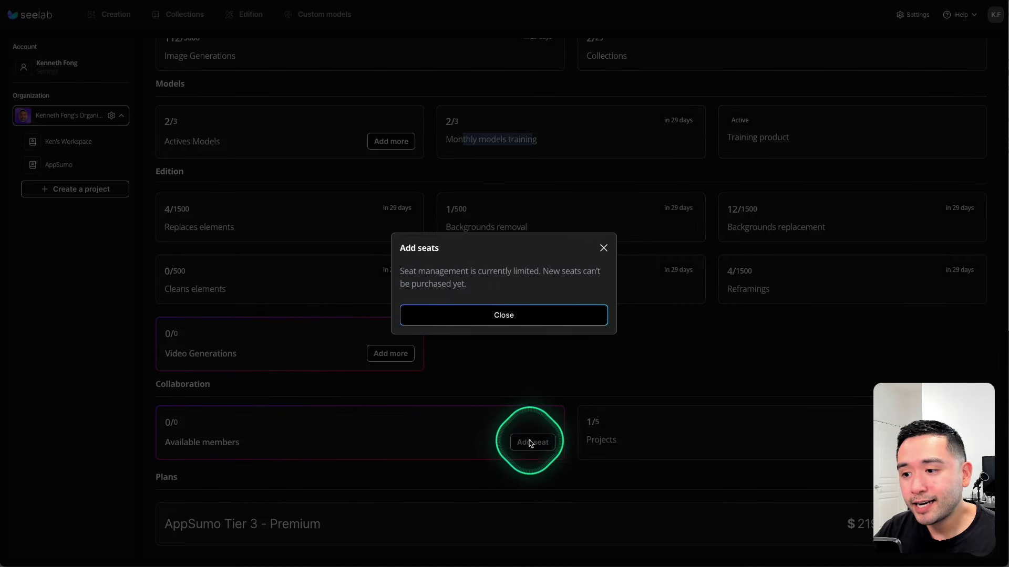
{"action": "left_click", "coordinate": [506, 316]}
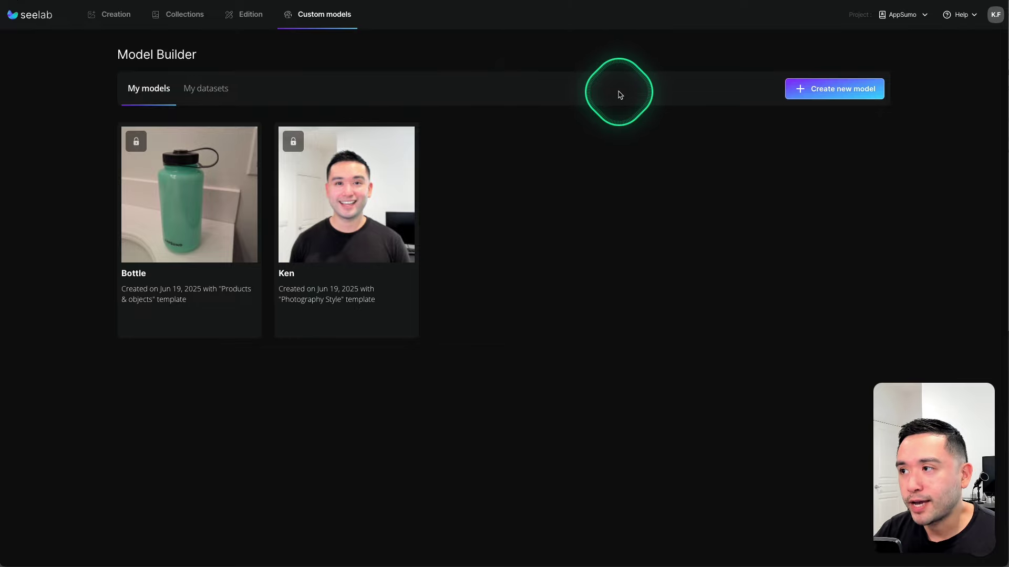
Start a new custom model, enter the person's first name as its name and choose the Products & objects type
{"action": "left_click", "coordinate": [814, 91]}
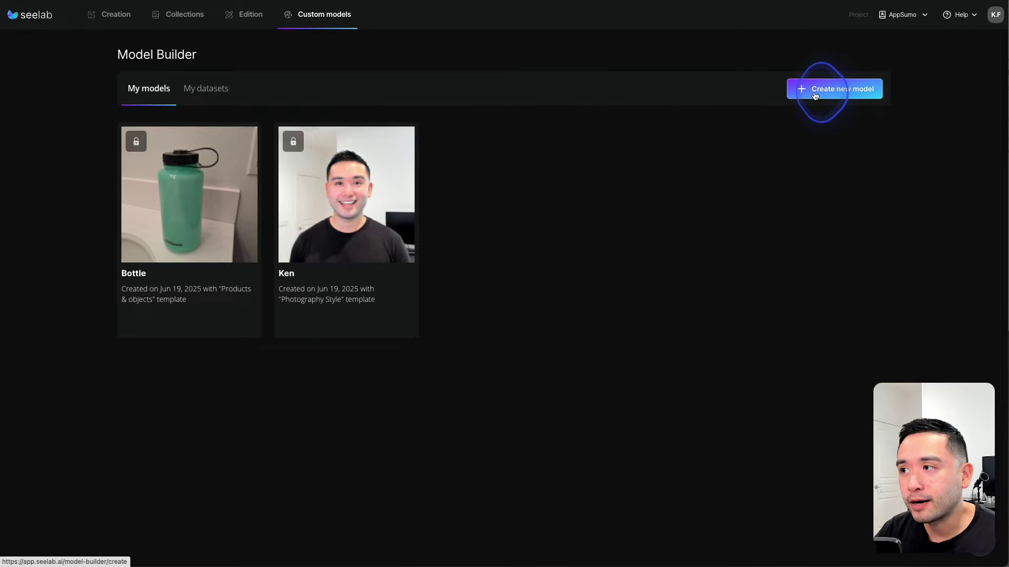
{"action": "type", "text": "Ken"}
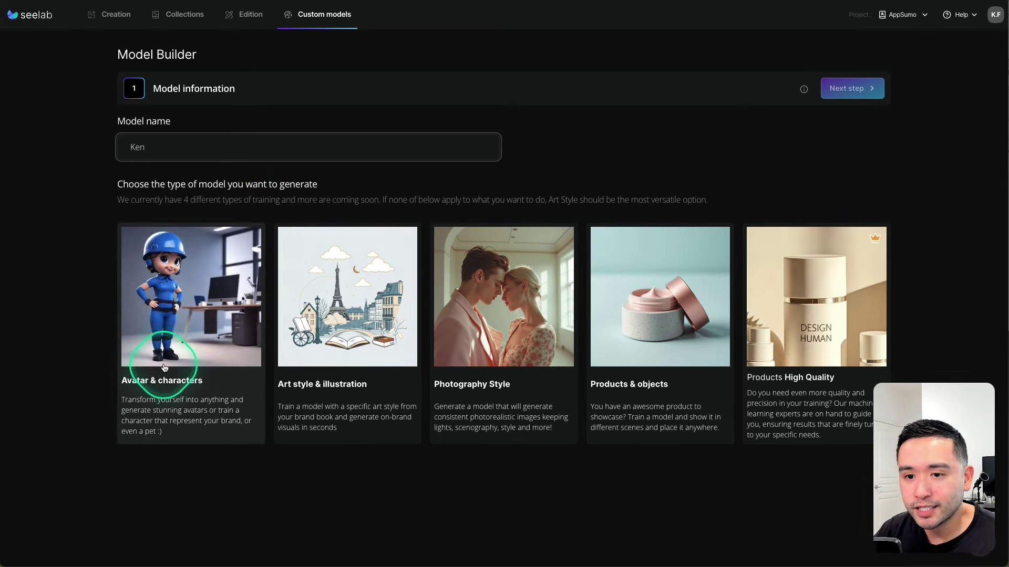
{"action": "left_click", "coordinate": [182, 384]}
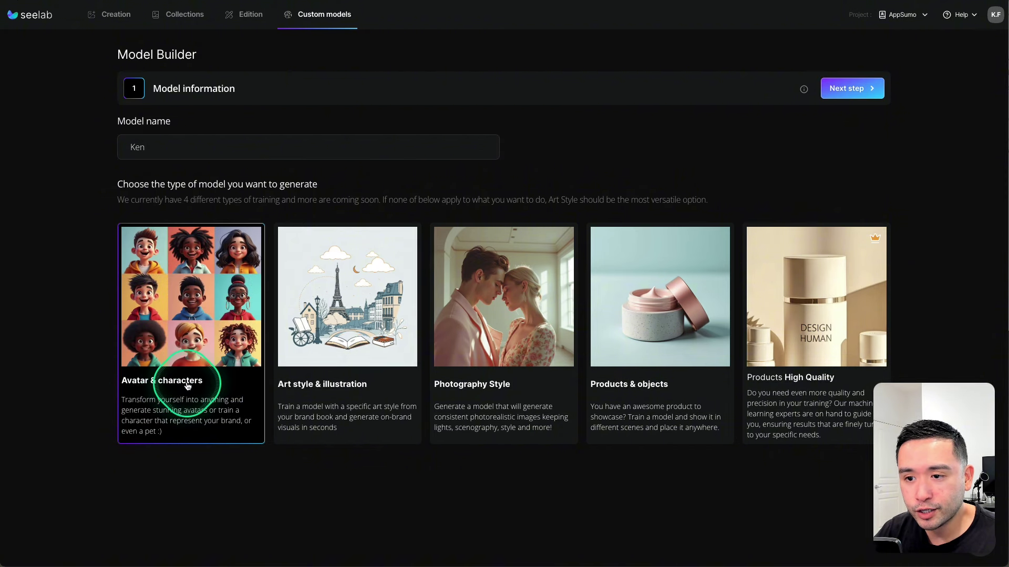
{"action": "left_click", "coordinate": [328, 385]}
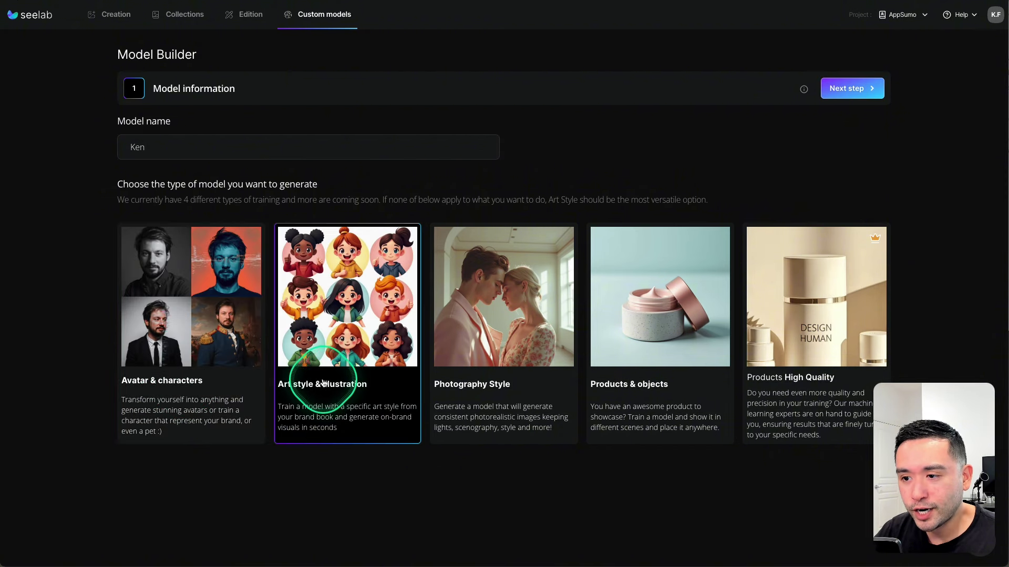
{"action": "left_click", "coordinate": [462, 387]}
{"action": "left_click", "coordinate": [633, 401]}
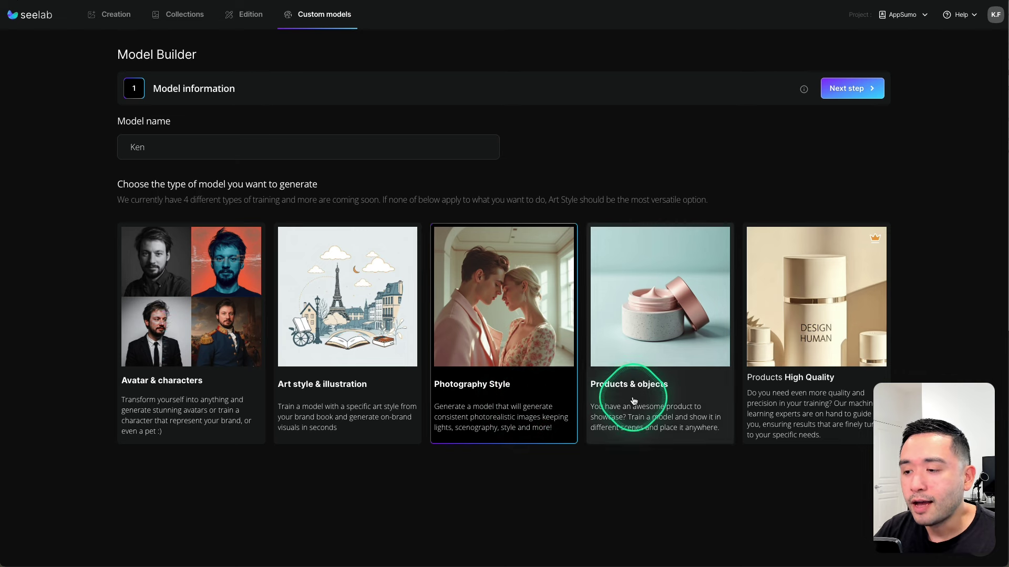
{"action": "left_click", "coordinate": [636, 400]}
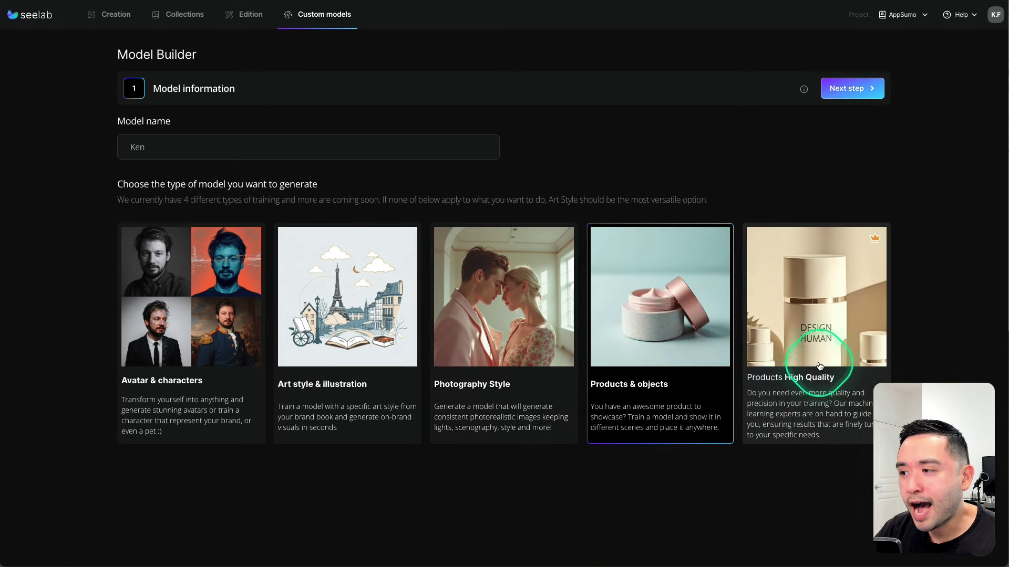
Open the Products High Quality request form and read its description of the custom training service
{"action": "left_click", "coordinate": [841, 300]}
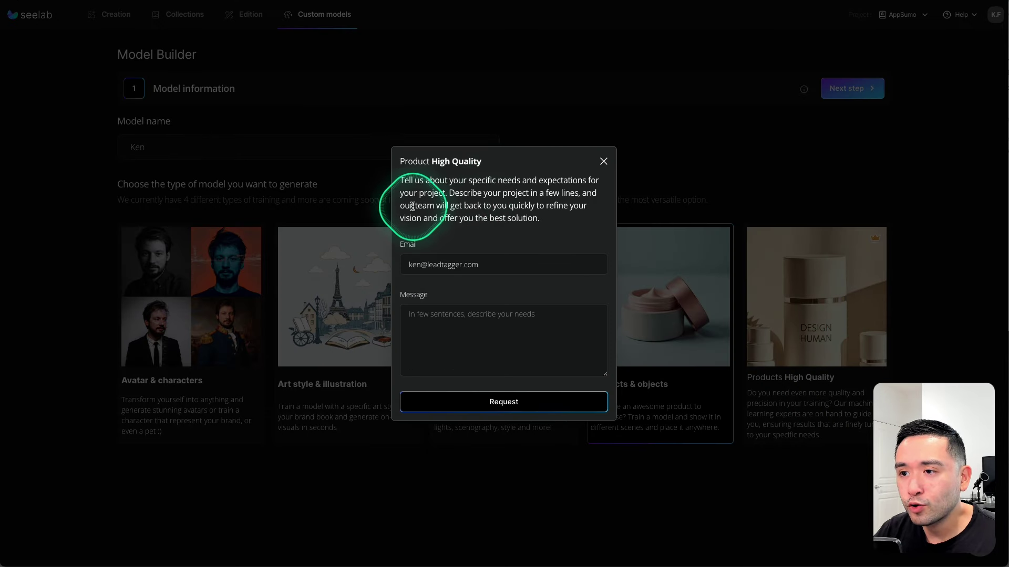
{"action": "left_click_drag", "start_coordinate": [414, 205], "coordinate": [497, 209]}
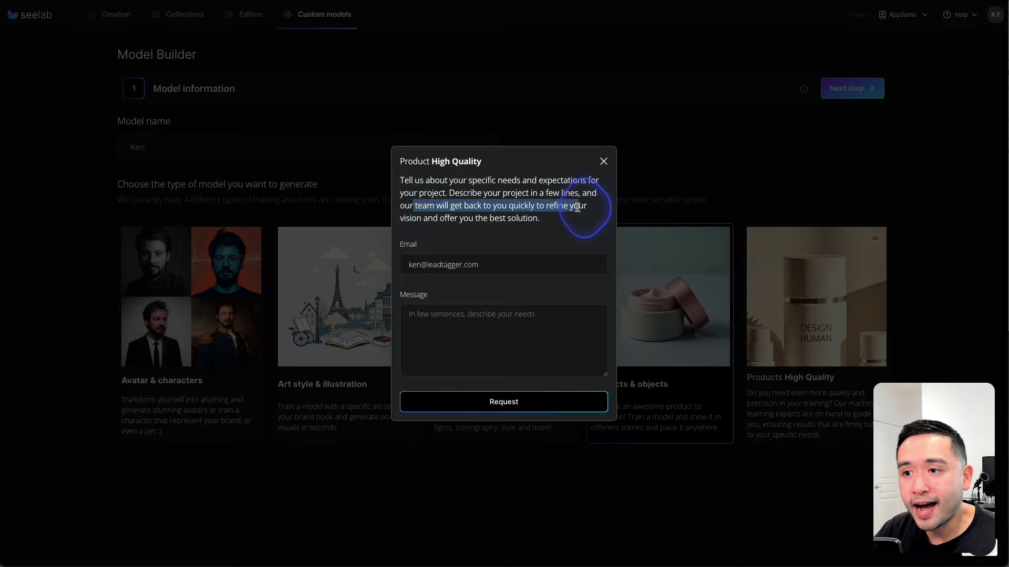
{"action": "left_click_drag", "start_coordinate": [577, 207], "coordinate": [423, 218]}
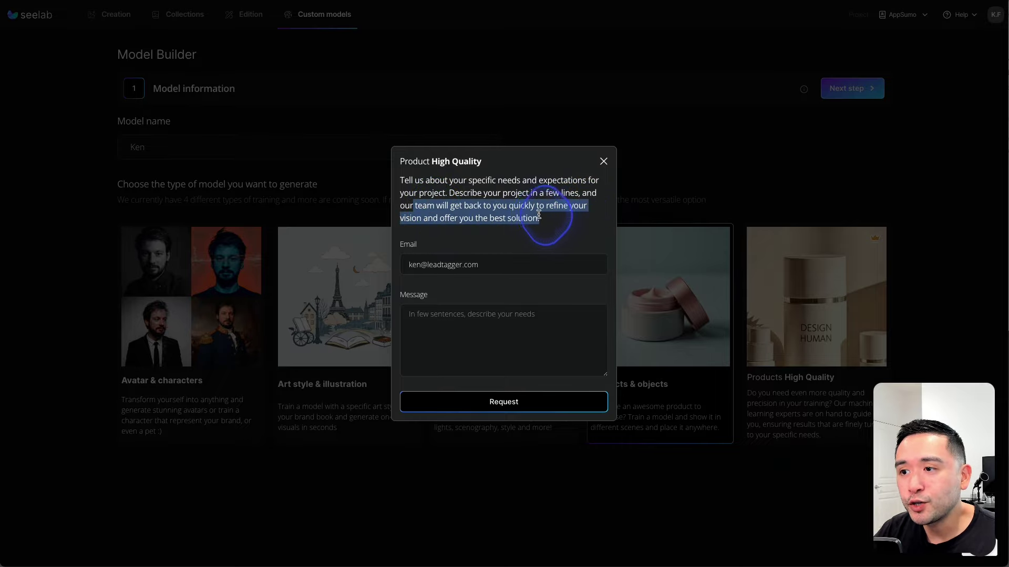
Close the Products High Quality request form, choose the Photography Style model type and continue to the dataset stage
{"action": "left_click_drag", "start_coordinate": [538, 214], "coordinate": [538, 215]}
{"action": "left_click", "coordinate": [603, 161]}
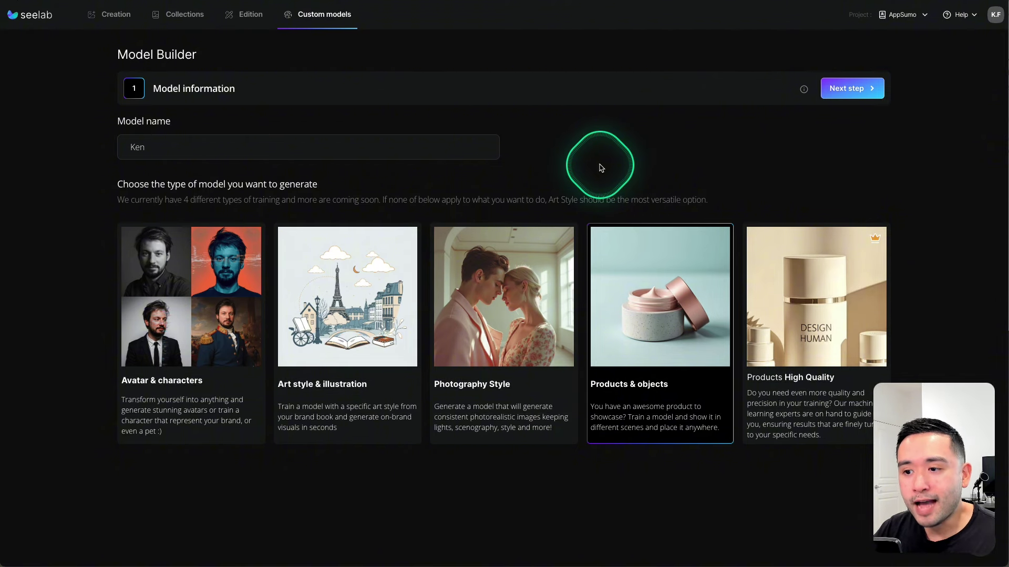
{"action": "left_click", "coordinate": [488, 355]}
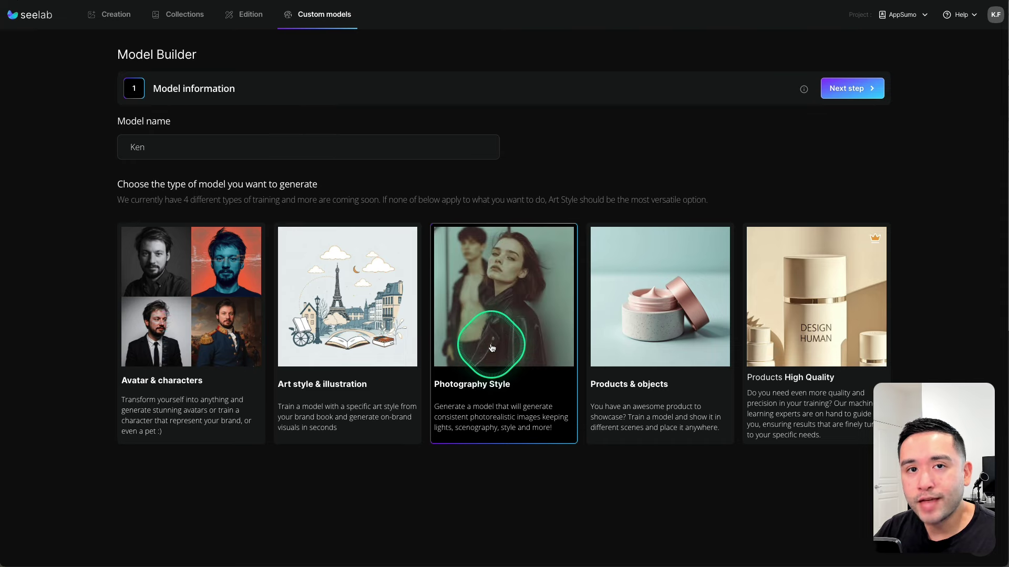
{"action": "left_click", "coordinate": [626, 340]}
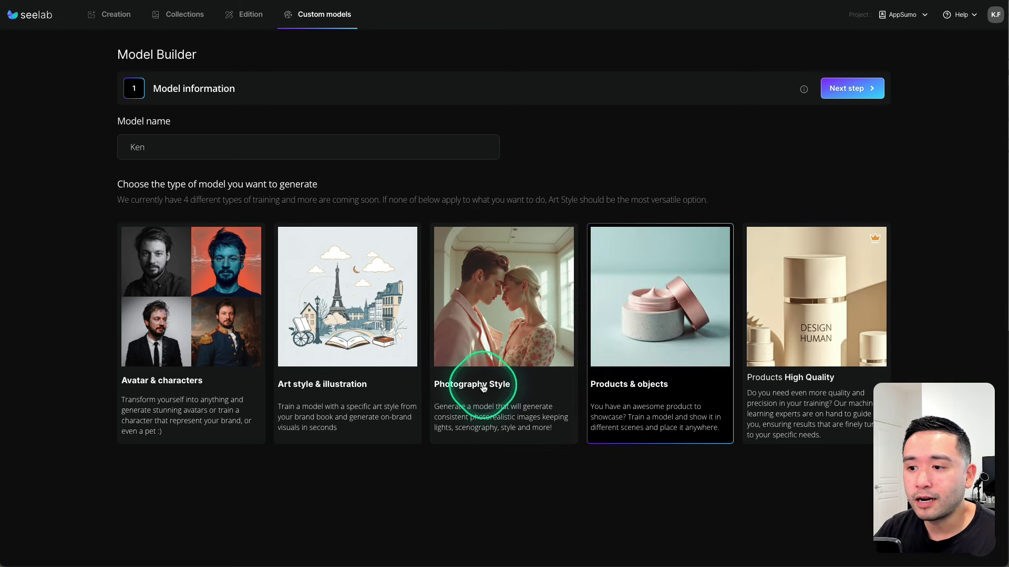
{"action": "left_click", "coordinate": [472, 271]}
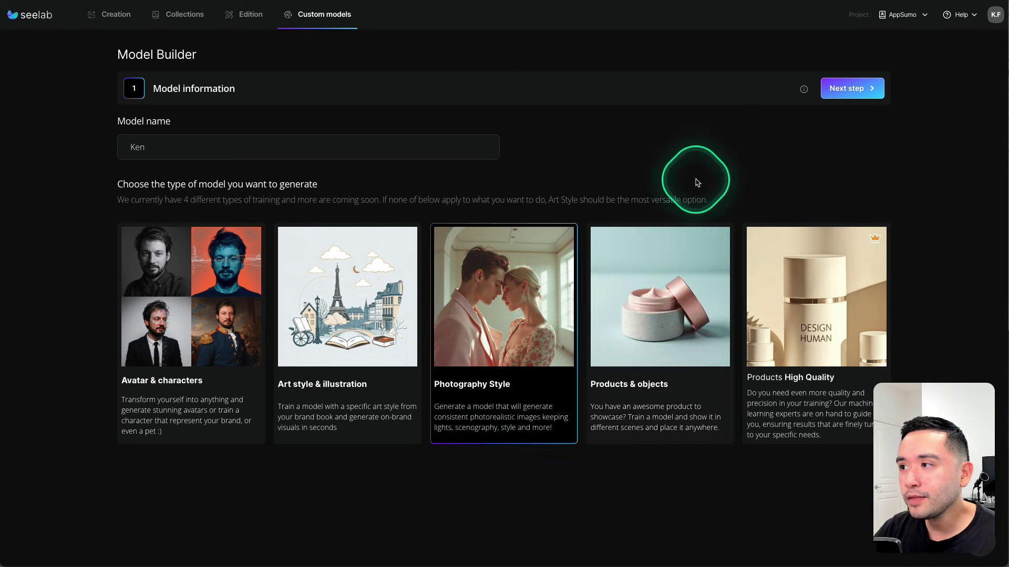
{"action": "left_click", "coordinate": [835, 94]}
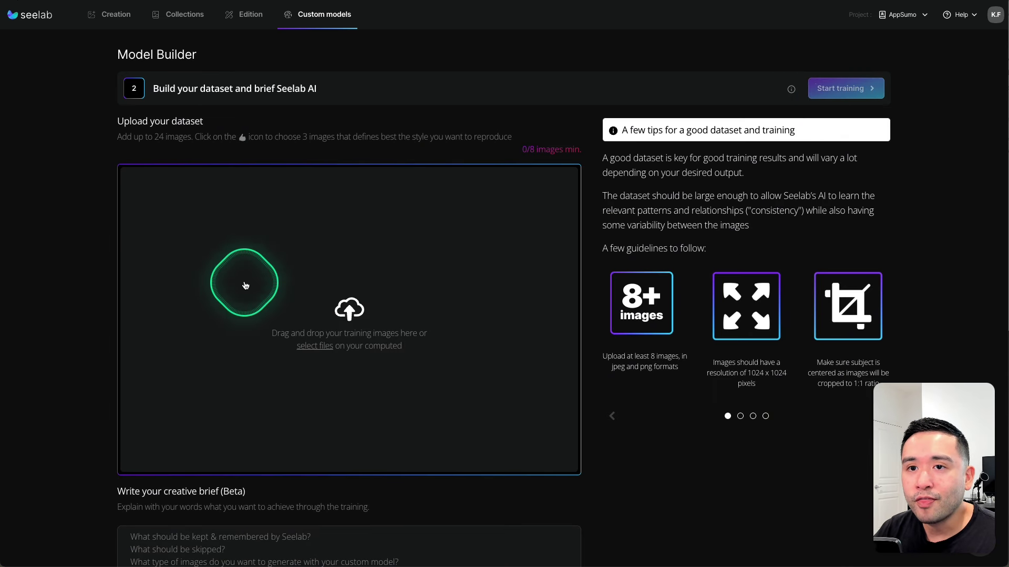
Review the dataset upload requirements, the training tips and the creative brief field for the Photography Style model
{"action": "left_click_drag", "start_coordinate": [153, 137], "coordinate": [195, 138]}
{"action": "scroll", "coordinate": [347, 315], "scroll_direction": "down", "scroll_amount": 2}
{"action": "left_click", "coordinate": [210, 462]}
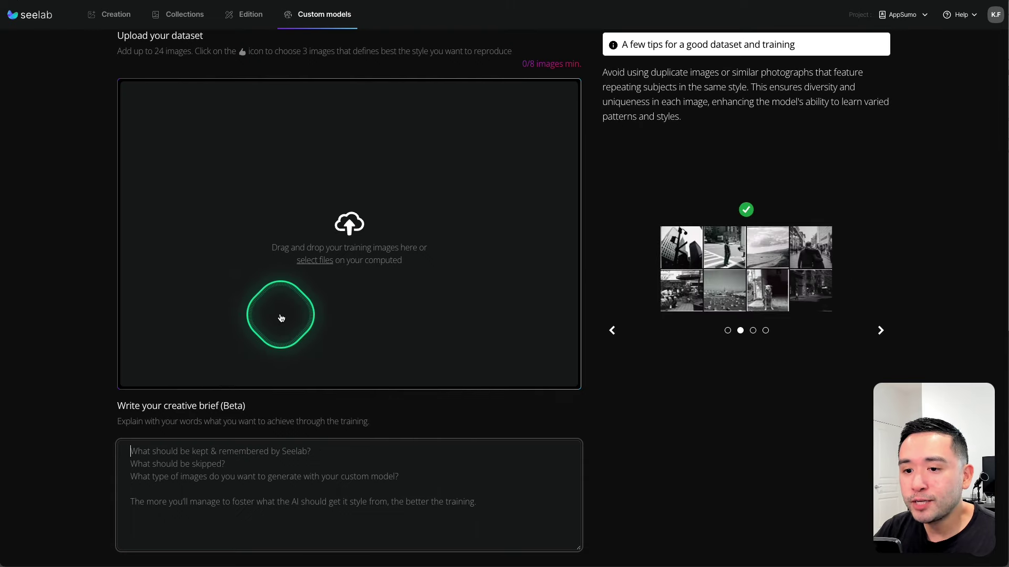
{"action": "scroll", "coordinate": [292, 470], "scroll_direction": "up", "scroll_amount": 2}
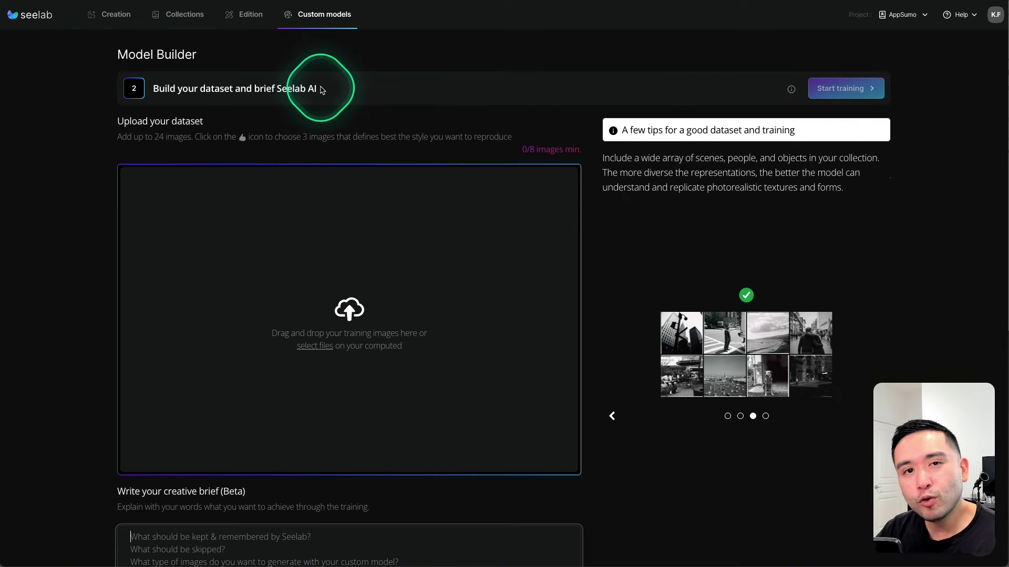
Return to the list of custom models and use the Bottle model for image creation
{"action": "left_click", "coordinate": [318, 18]}
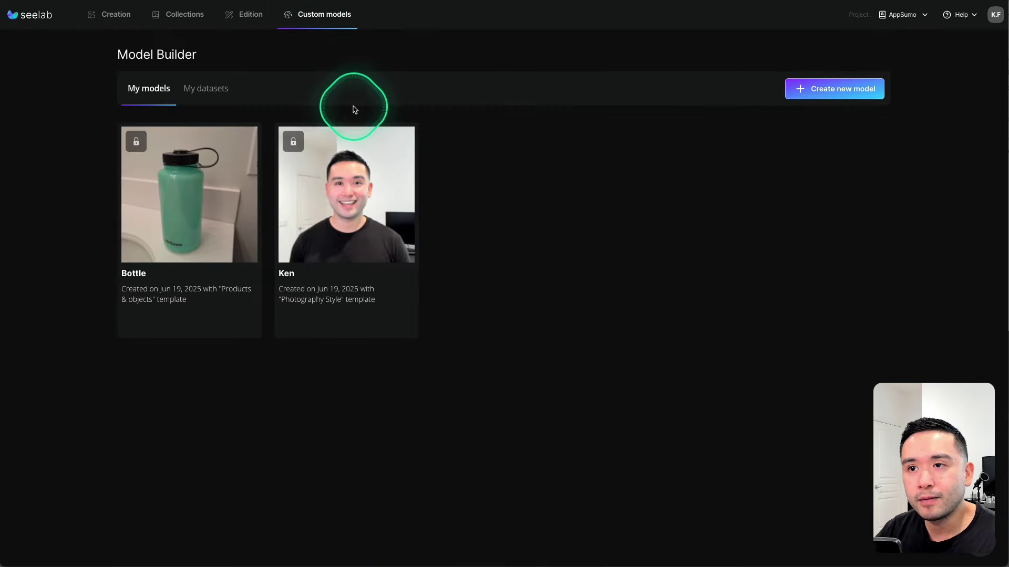
{"action": "mouse_move", "coordinate": [341, 201]}
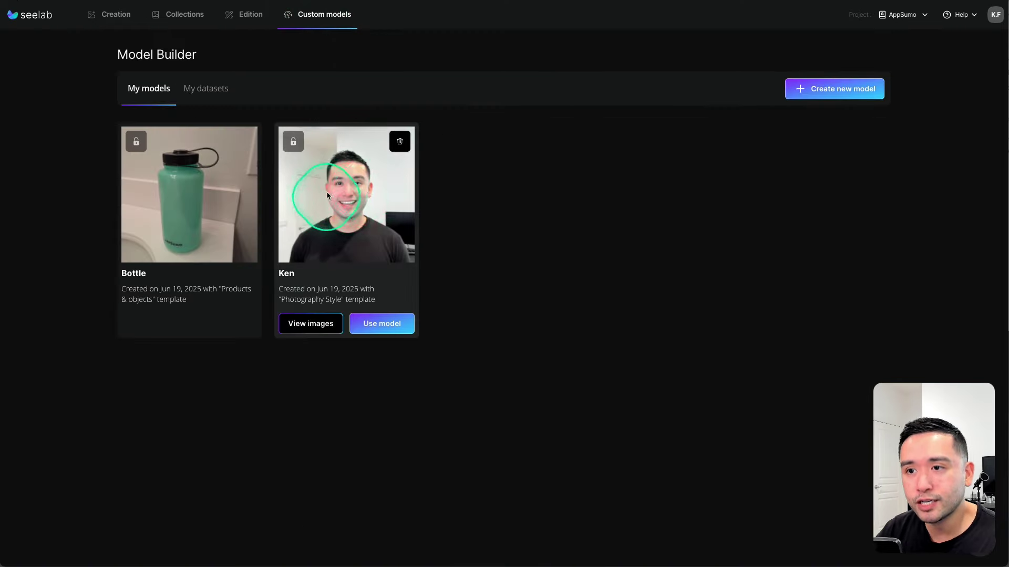
{"action": "mouse_move", "coordinate": [192, 202]}
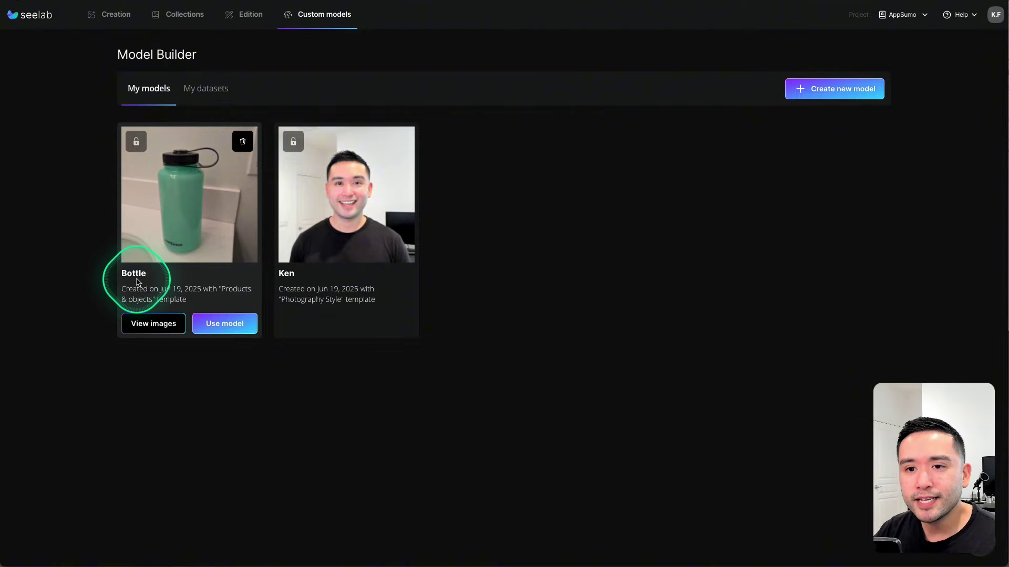
{"action": "left_click", "coordinate": [218, 329]}
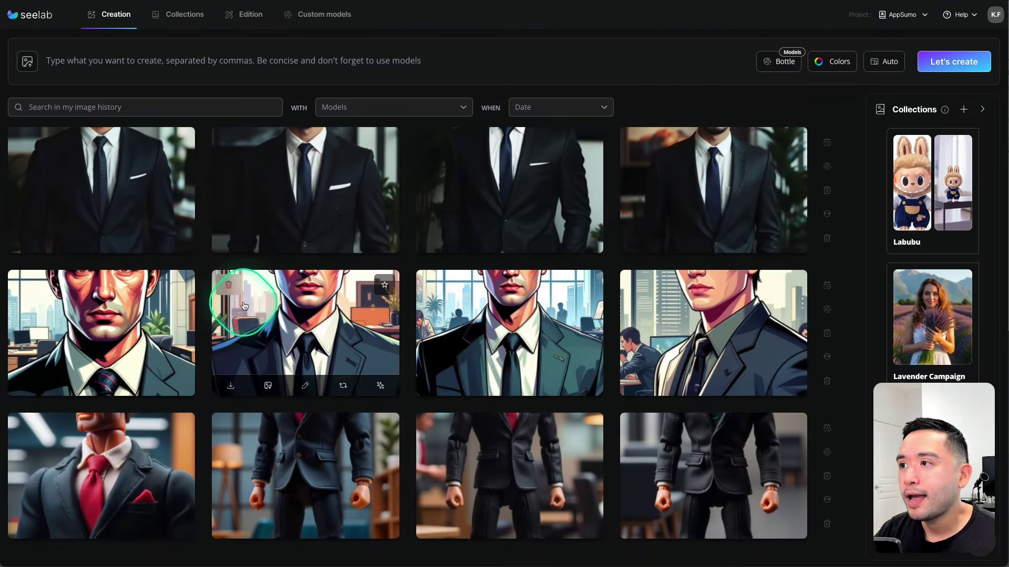
Generate images with the Bottle model from the suggested prompt about a young woman jogging in a park with the water bottle
{"action": "left_click", "coordinate": [782, 63]}
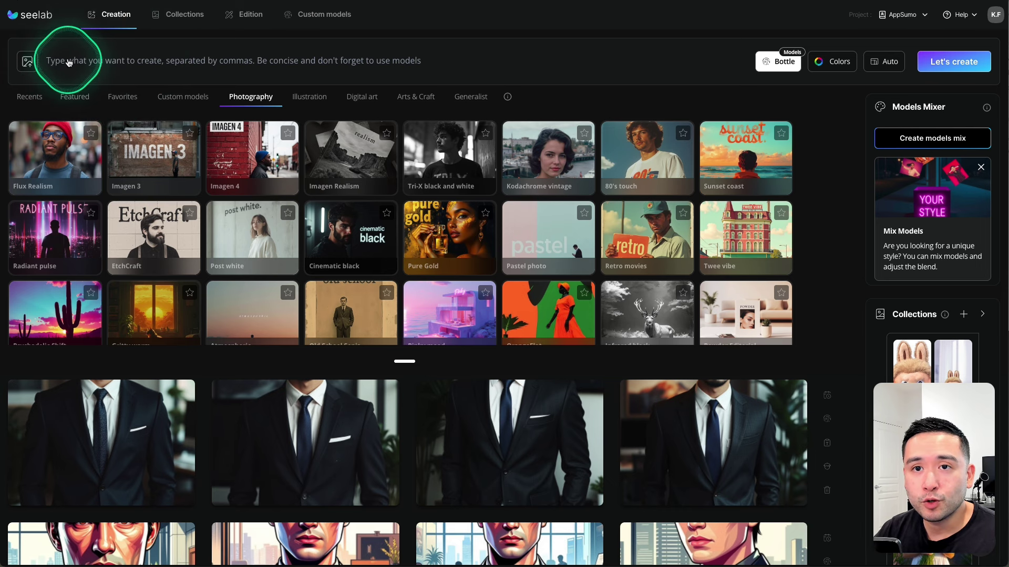
{"action": "left_click", "coordinate": [69, 60]}
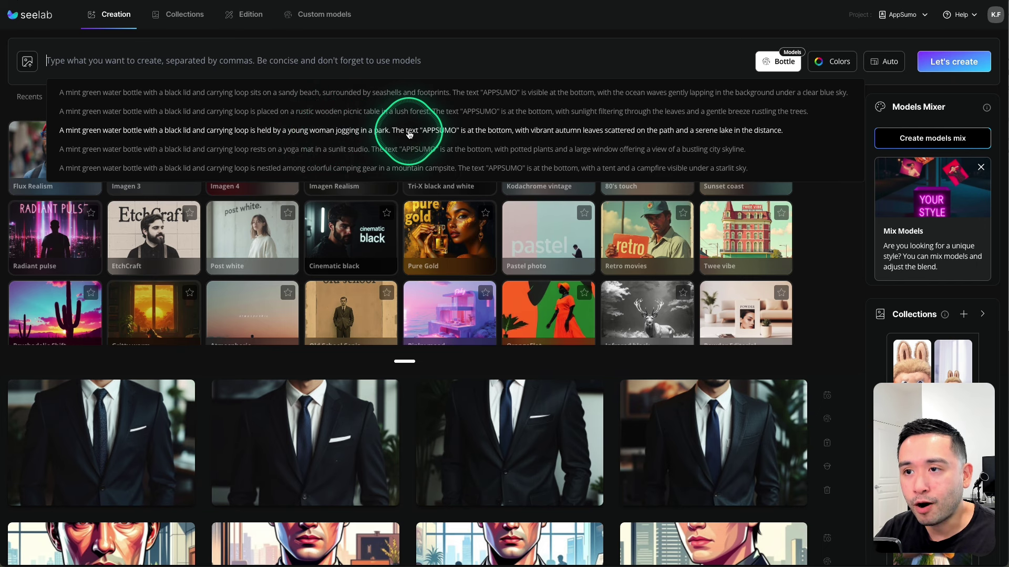
{"action": "left_click", "coordinate": [409, 135]}
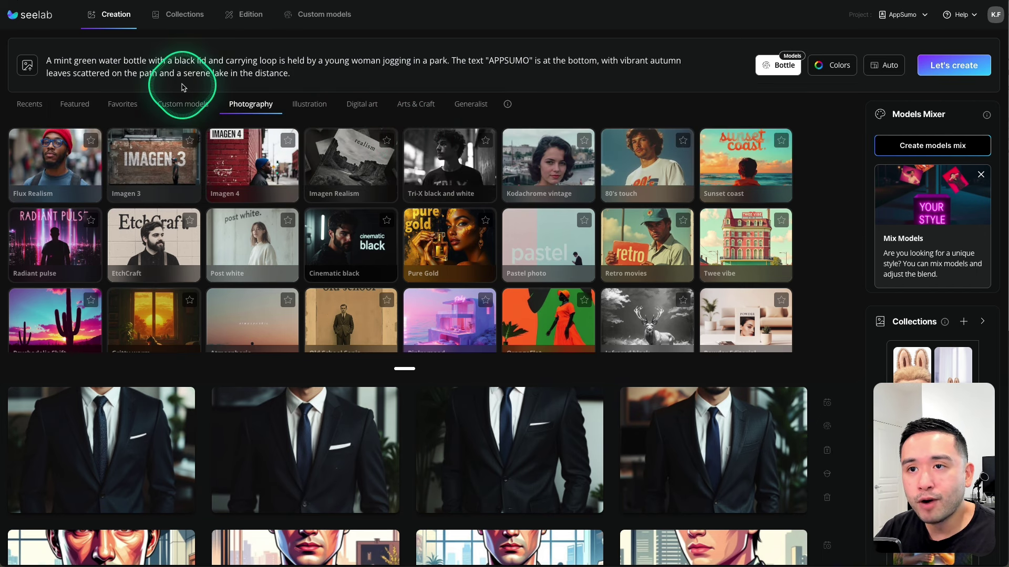
{"action": "left_click", "coordinate": [945, 65]}
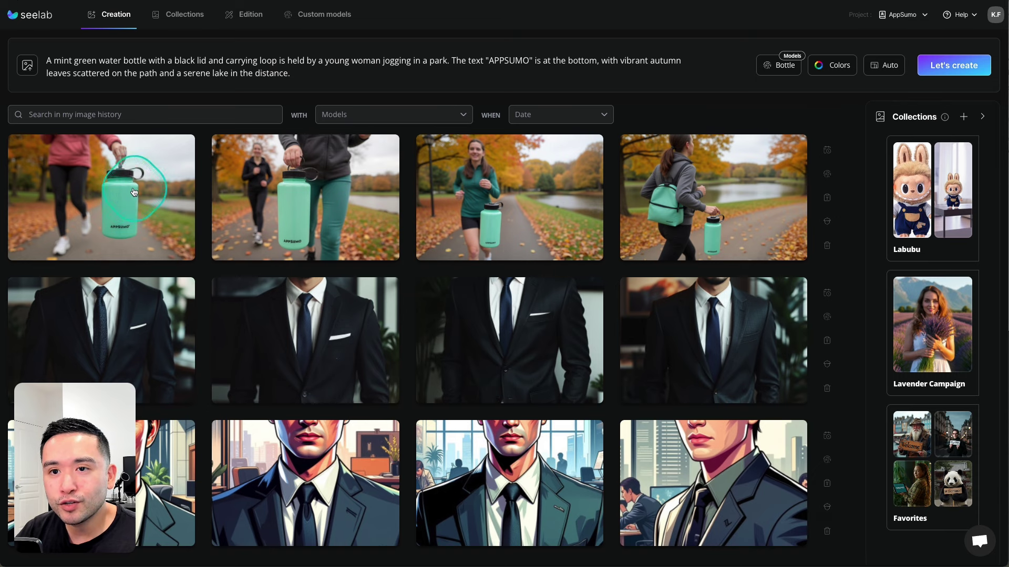
View the four generated bottle images at full size and go back to the first one
{"action": "left_click", "coordinate": [108, 192]}
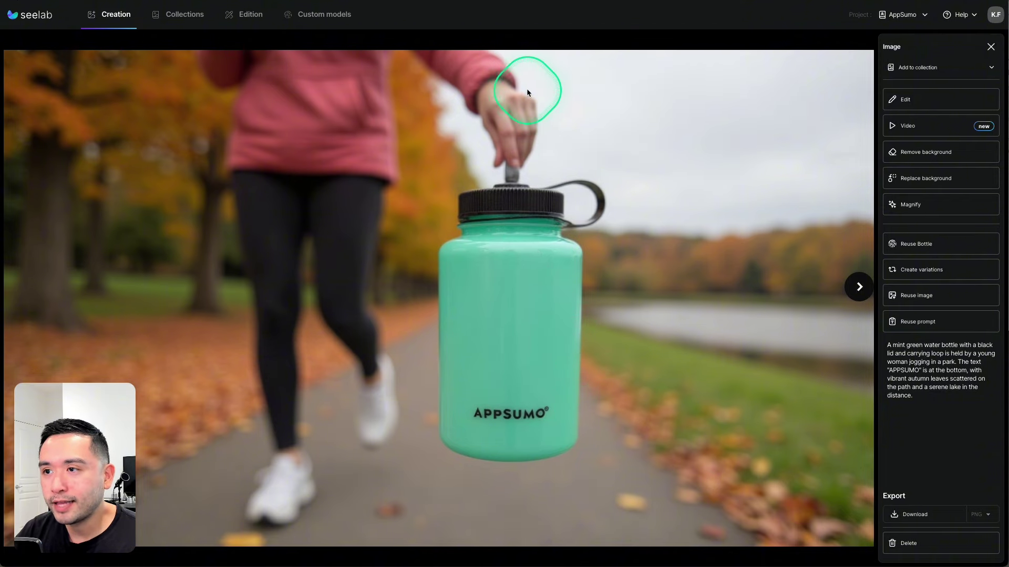
{"action": "left_click", "coordinate": [859, 287]}
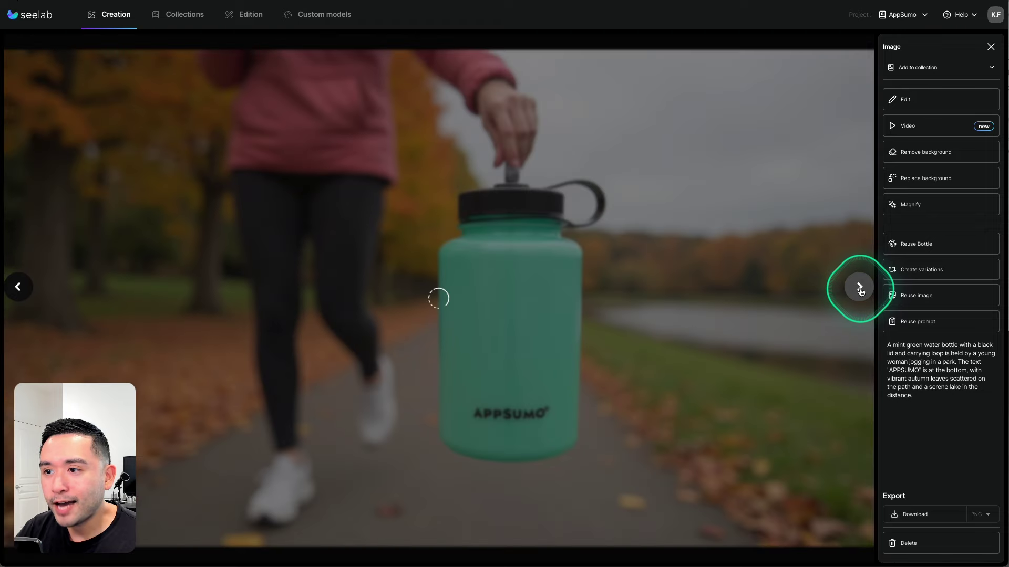
{"action": "left_click", "coordinate": [859, 287]}
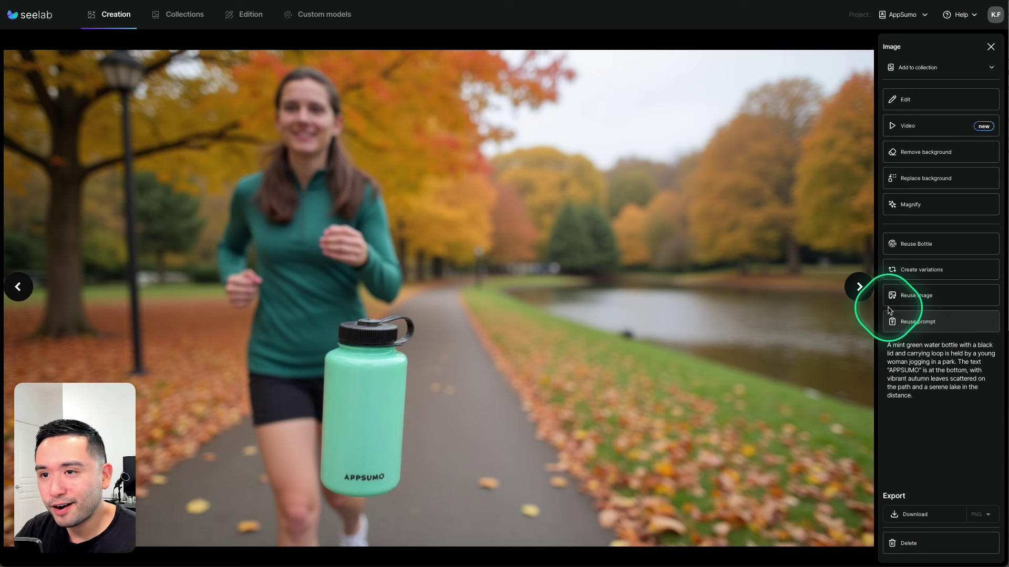
{"action": "left_click", "coordinate": [859, 287]}
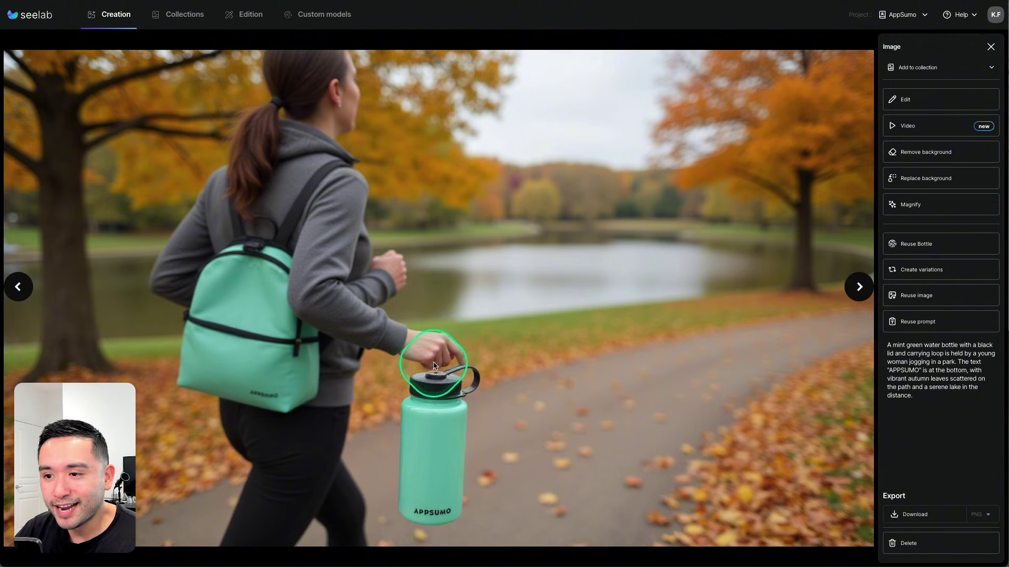
{"action": "left_click", "coordinate": [20, 287]}
{"action": "left_click", "coordinate": [22, 288]}
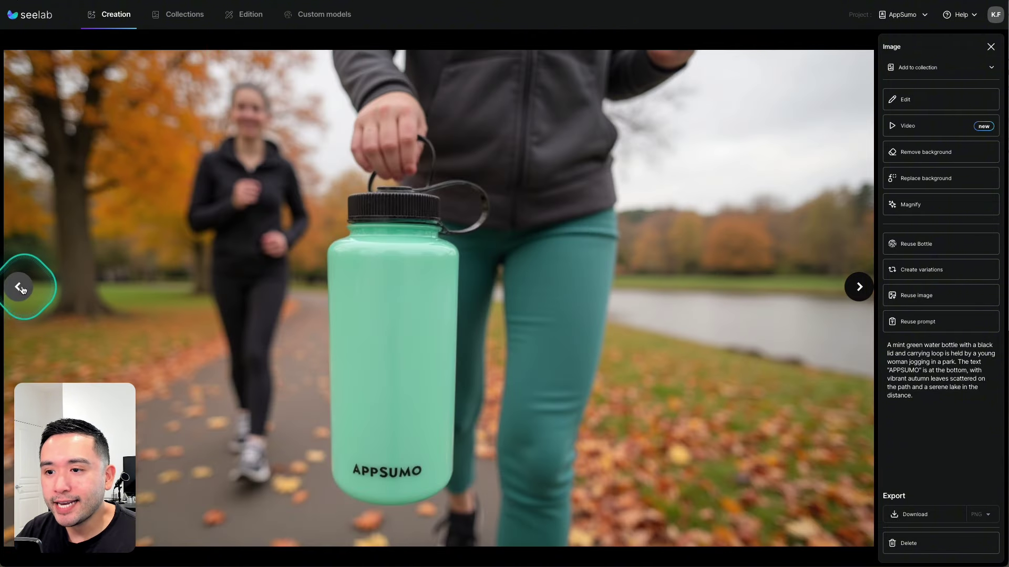
{"action": "left_click", "coordinate": [22, 289]}
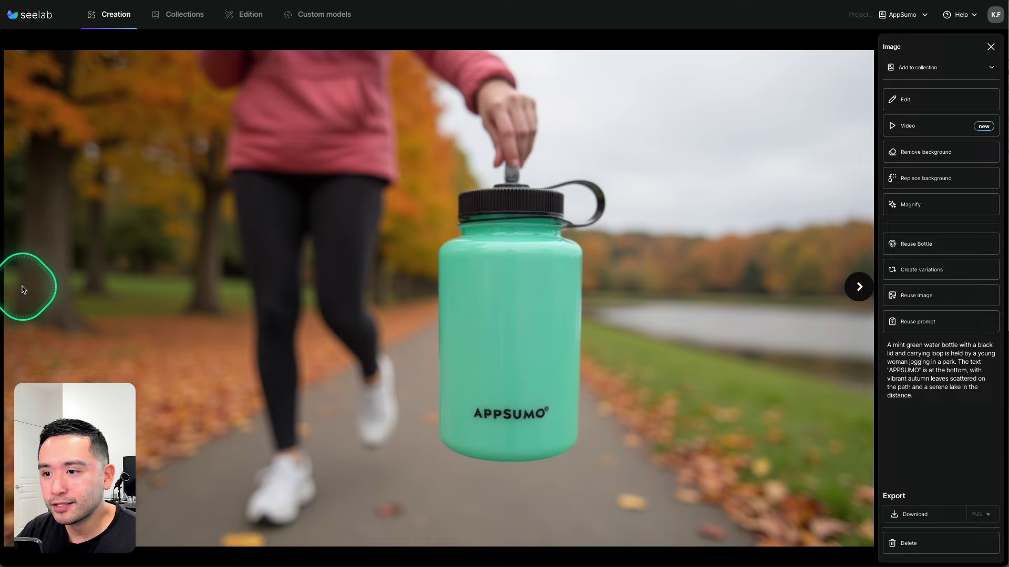
Create a collection named "AppSumo Bottle" for the first bottle image and check that the image is assigned to it
{"action": "left_click", "coordinate": [921, 67]}
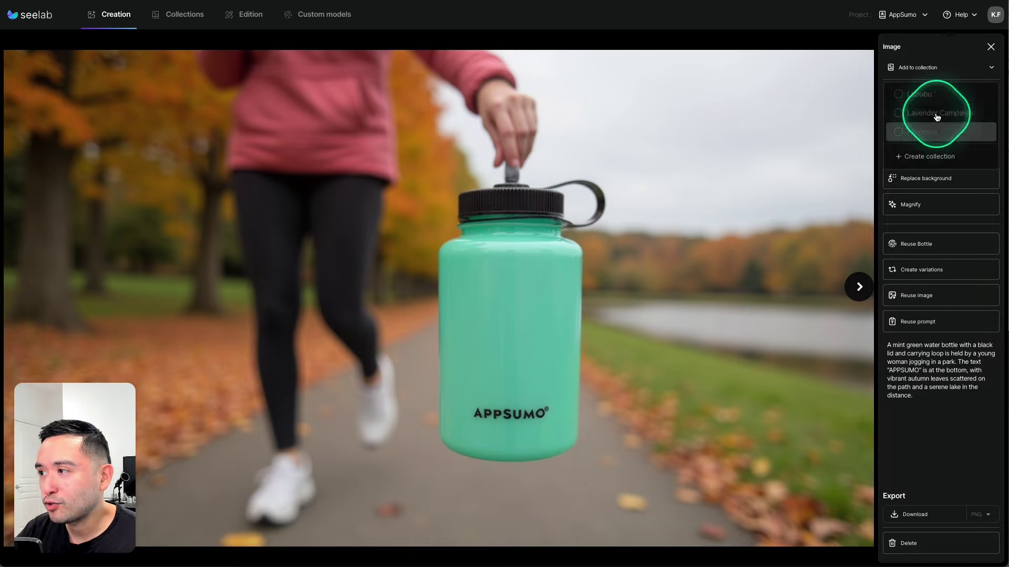
{"action": "left_click", "coordinate": [915, 158]}
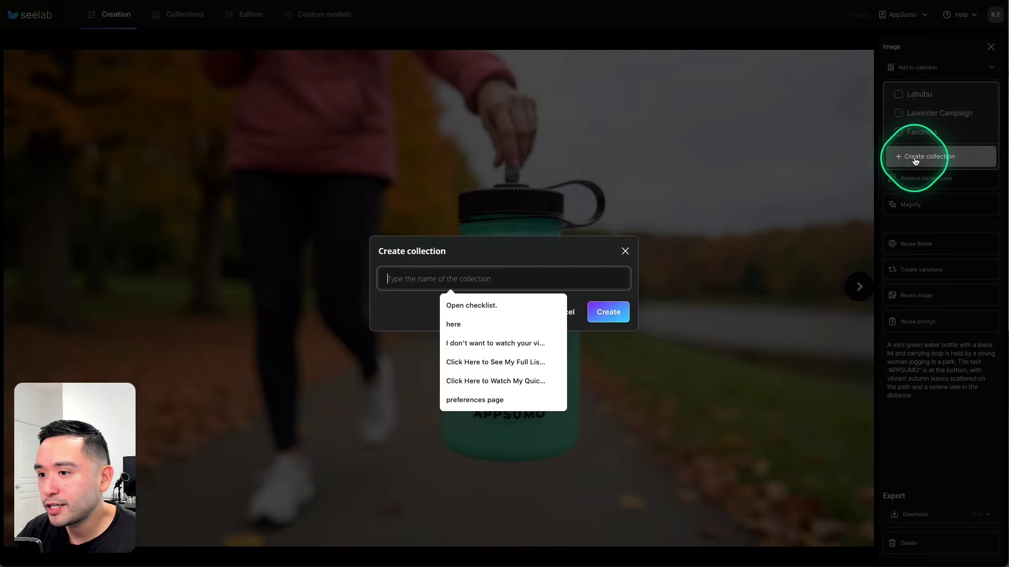
{"action": "left_click", "coordinate": [515, 279]}
{"action": "type", "text": "AppSumo Bottle"}
{"action": "left_click", "coordinate": [611, 312]}
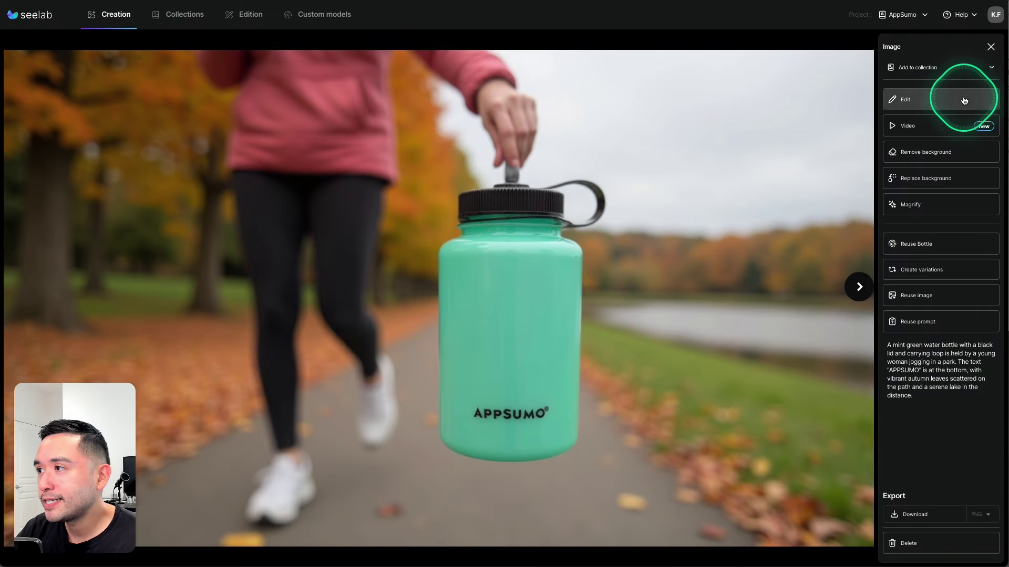
{"action": "left_click", "coordinate": [991, 67]}
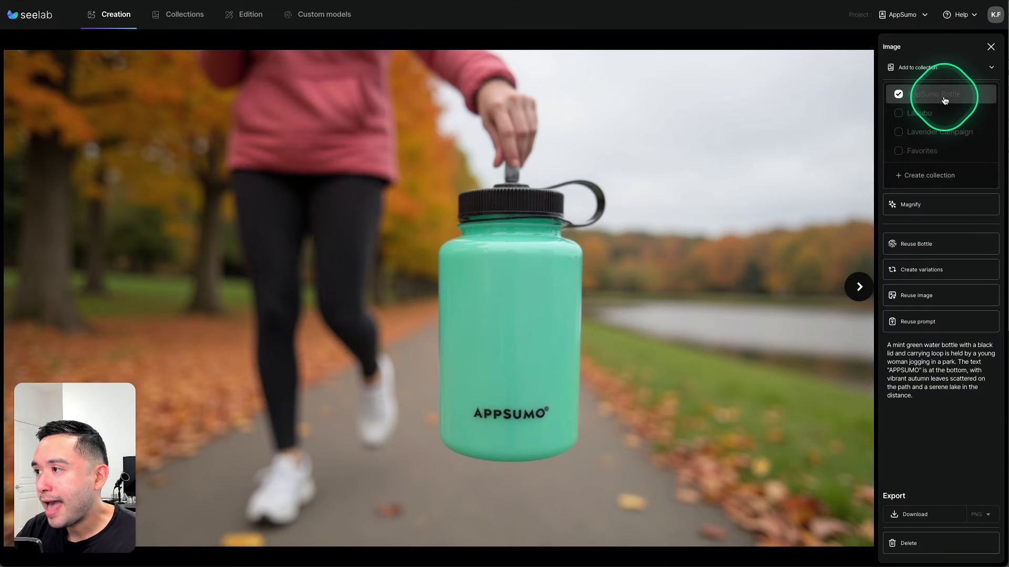
{"action": "left_click", "coordinate": [917, 66]}
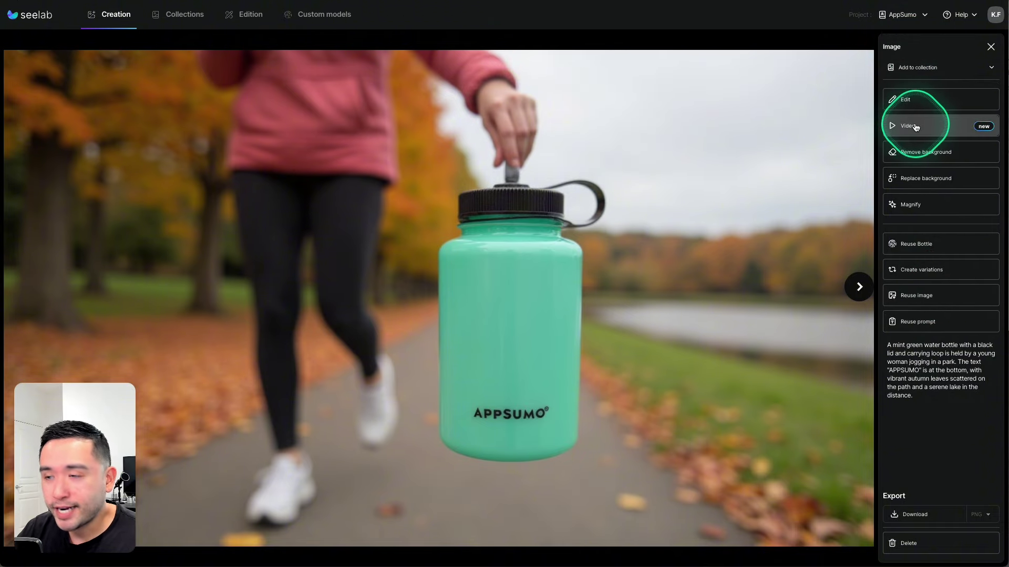
Edit the bottle image with the Clean tool, erasing the three loose leaves on the path, and open the cleaned result
{"action": "left_click", "coordinate": [913, 103]}
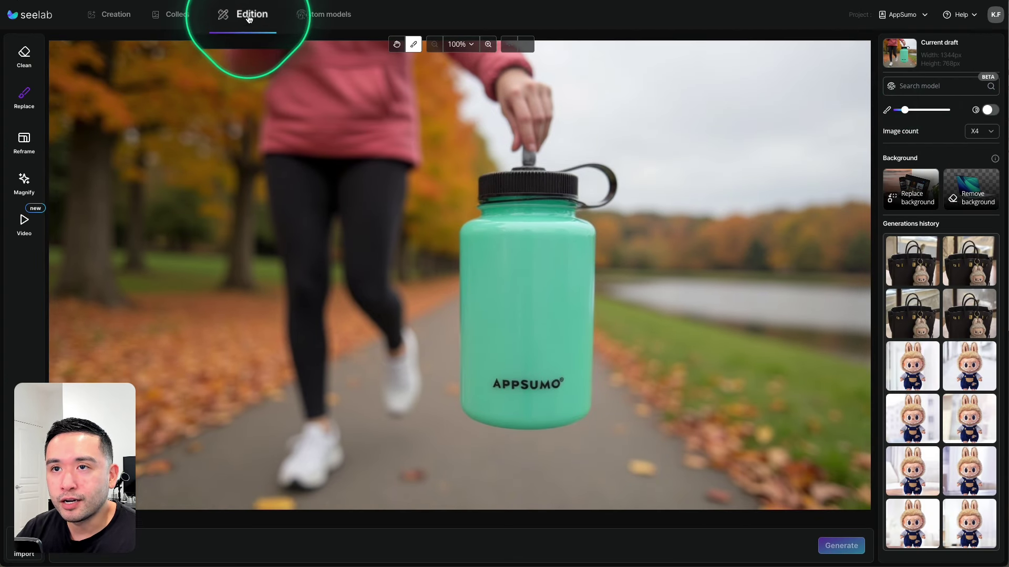
{"action": "left_click", "coordinate": [24, 57]}
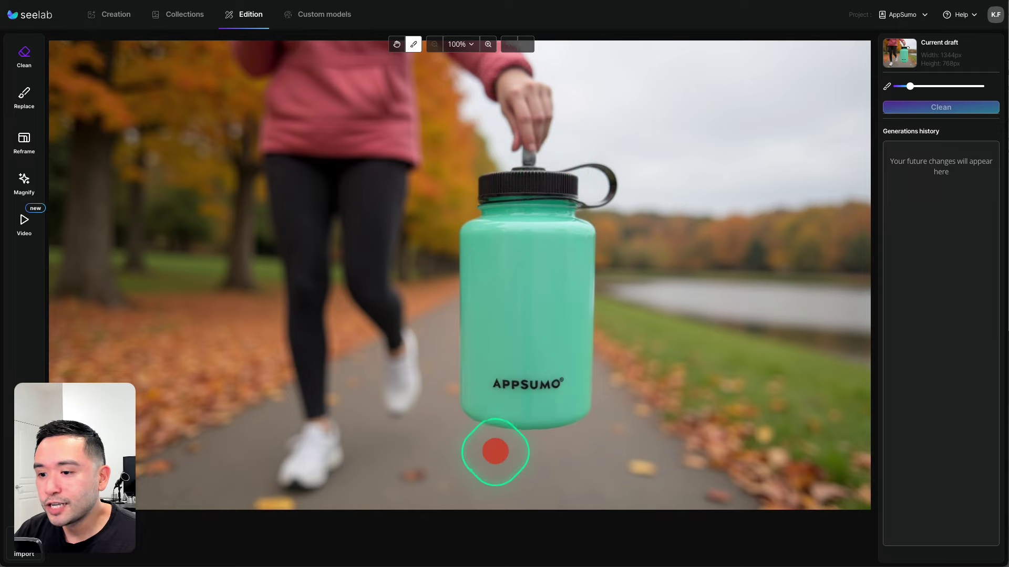
{"action": "left_click_drag", "start_coordinate": [637, 466], "coordinate": [654, 468]}
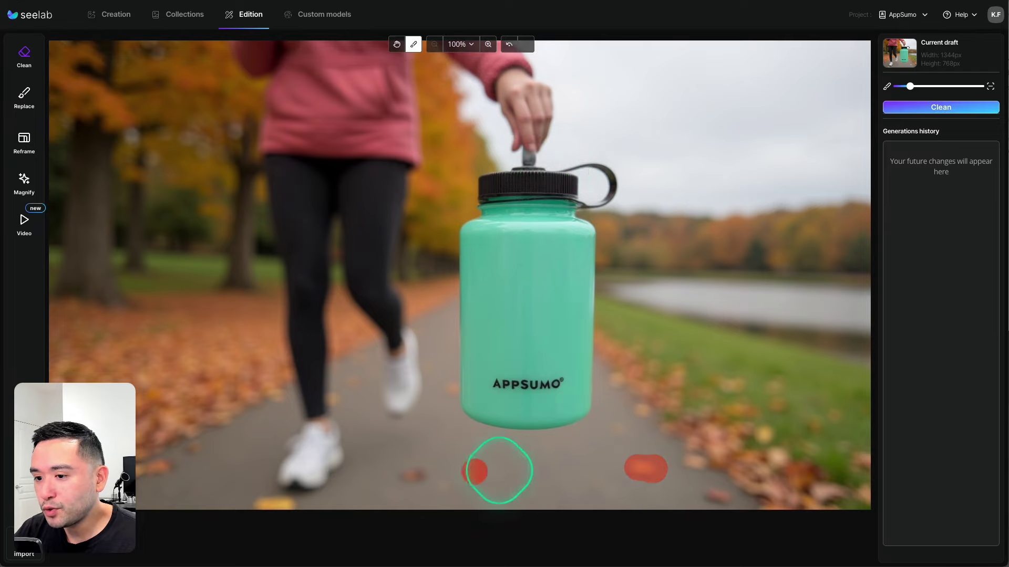
{"action": "mouse_move", "coordinate": [402, 474]}
{"action": "left_mouse_down"}
{"action": "mouse_move", "coordinate": [427, 473]}
{"action": "mouse_move", "coordinate": [417, 474]}
{"action": "left_mouse_up"}
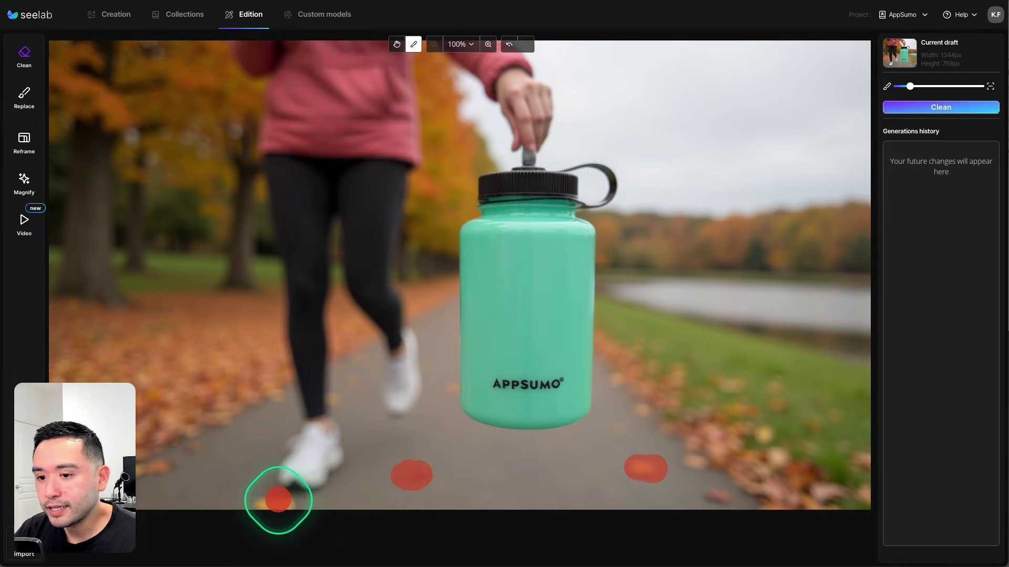
{"action": "mouse_move", "coordinate": [278, 500]}
{"action": "left_mouse_down"}
{"action": "mouse_move", "coordinate": [259, 499]}
{"action": "mouse_move", "coordinate": [292, 502]}
{"action": "left_mouse_up"}
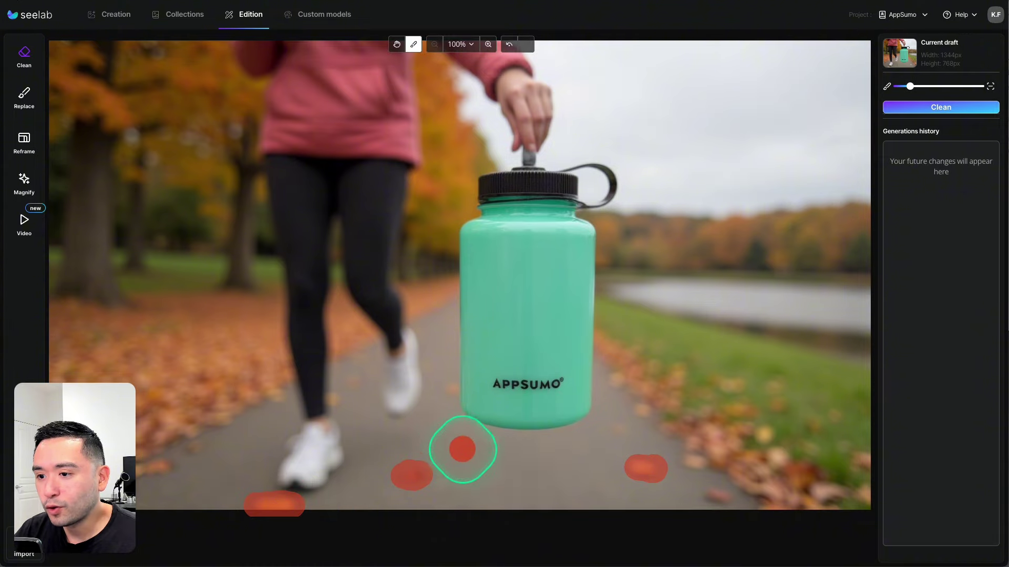
{"action": "left_click", "coordinate": [949, 107]}
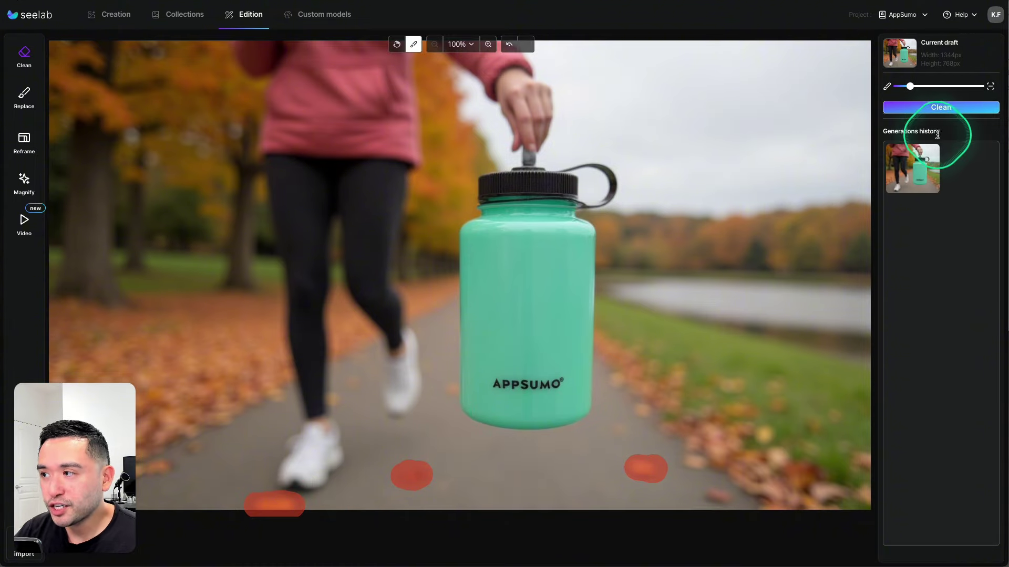
{"action": "left_click", "coordinate": [915, 179]}
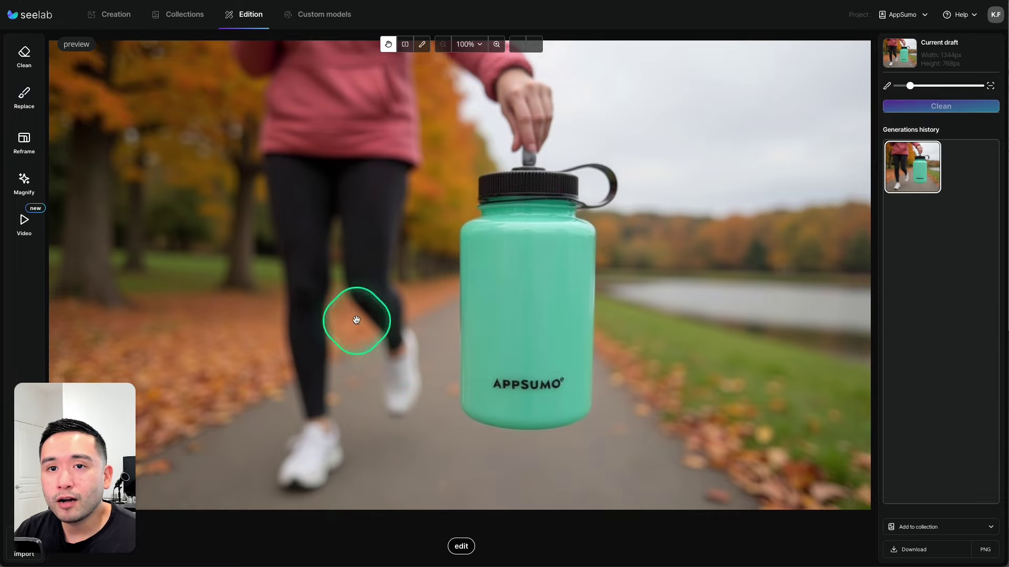
Replace the bottle image's background using the prompt "place bottle on a black yoga mat"
{"action": "left_click", "coordinate": [24, 100]}
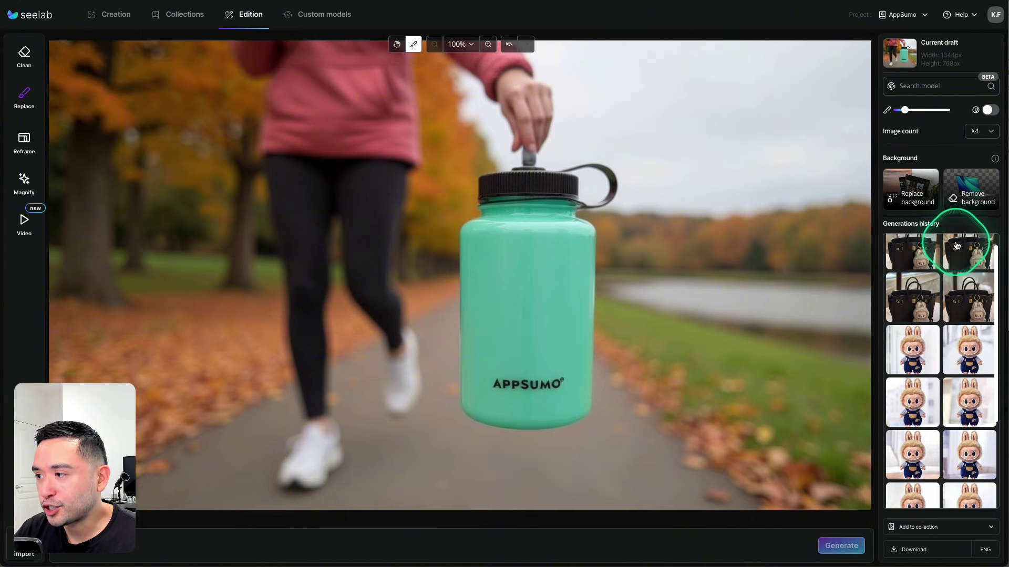
{"action": "scroll", "coordinate": [961, 257], "scroll_direction": "down", "scroll_amount": 2}
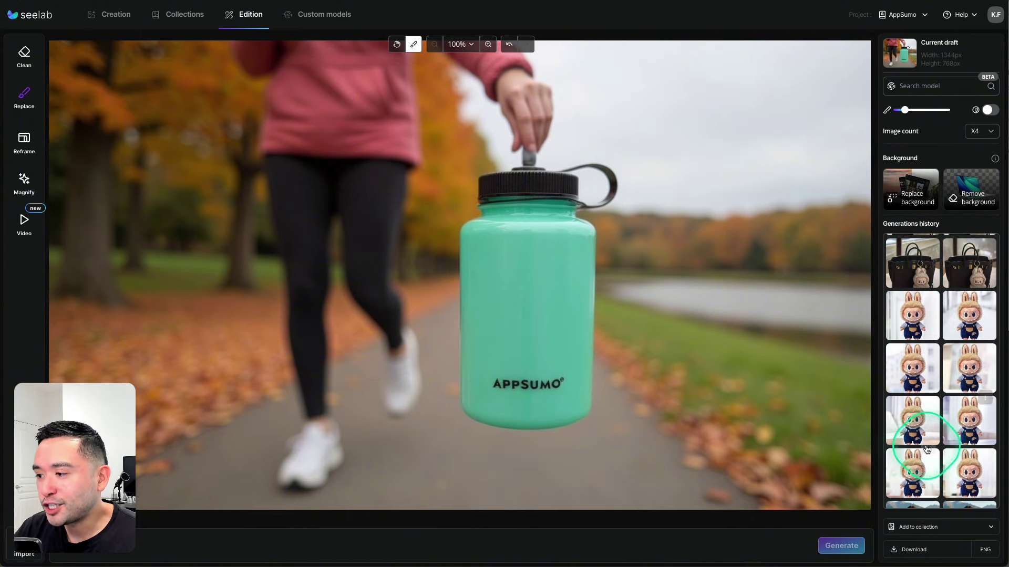
{"action": "scroll", "coordinate": [924, 447], "scroll_direction": "down", "scroll_amount": 2}
{"action": "scroll", "coordinate": [927, 451], "scroll_direction": "up", "scroll_amount": 4}
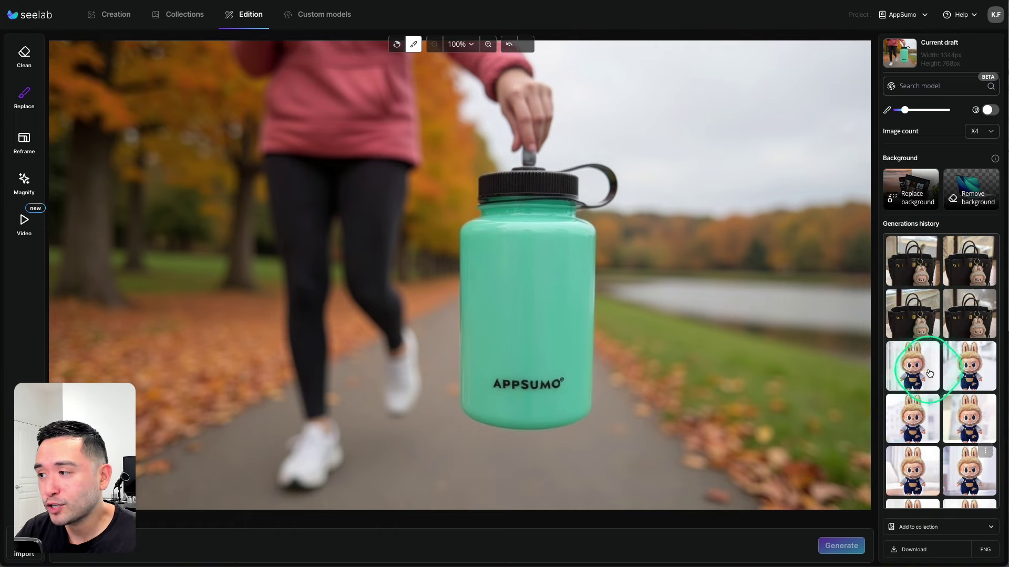
{"action": "left_click", "coordinate": [911, 197]}
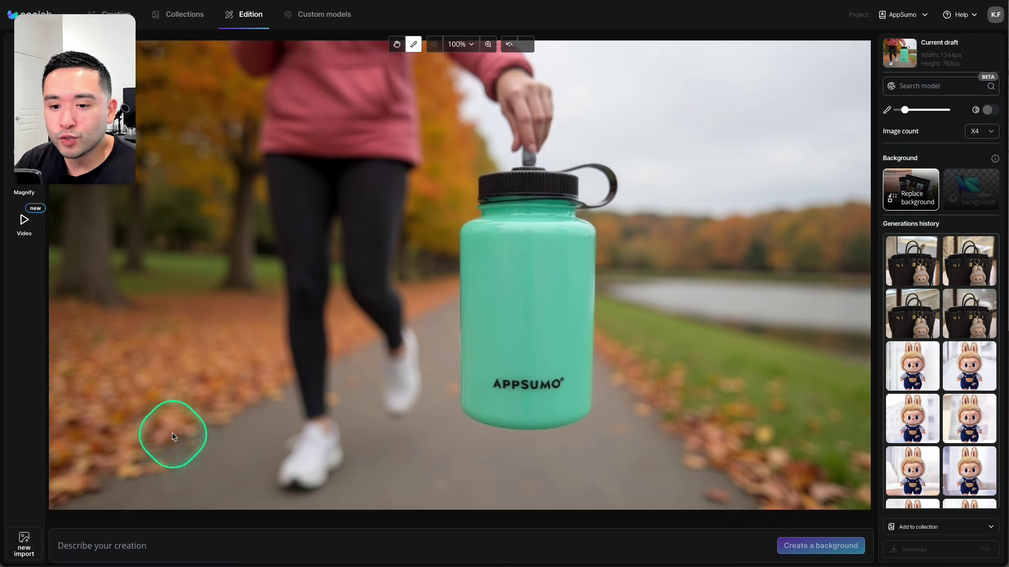
{"action": "left_click", "coordinate": [104, 547]}
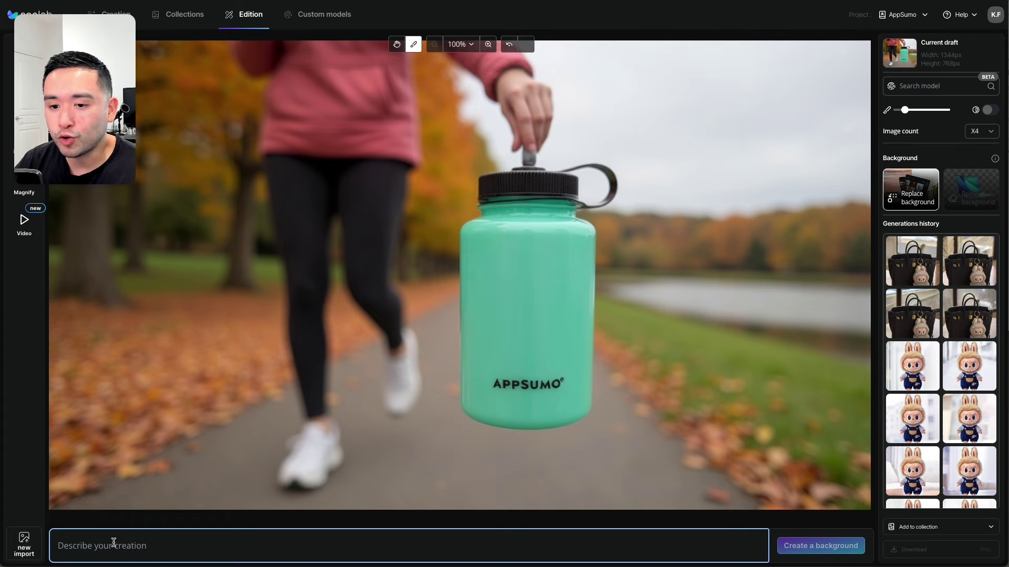
{"action": "type", "text": "place bottle on a black yoga mat"}
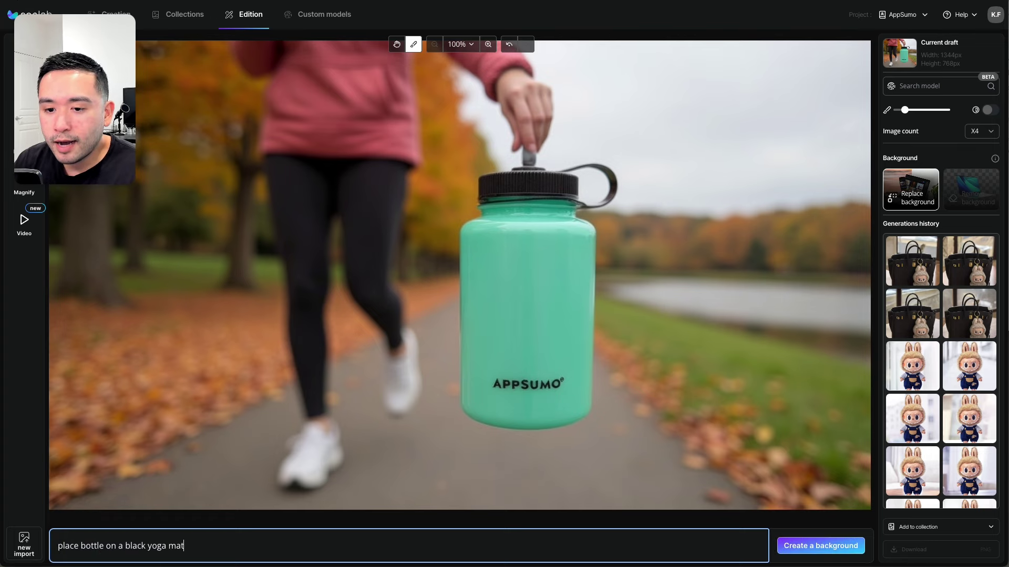
{"action": "left_click", "coordinate": [797, 549]}
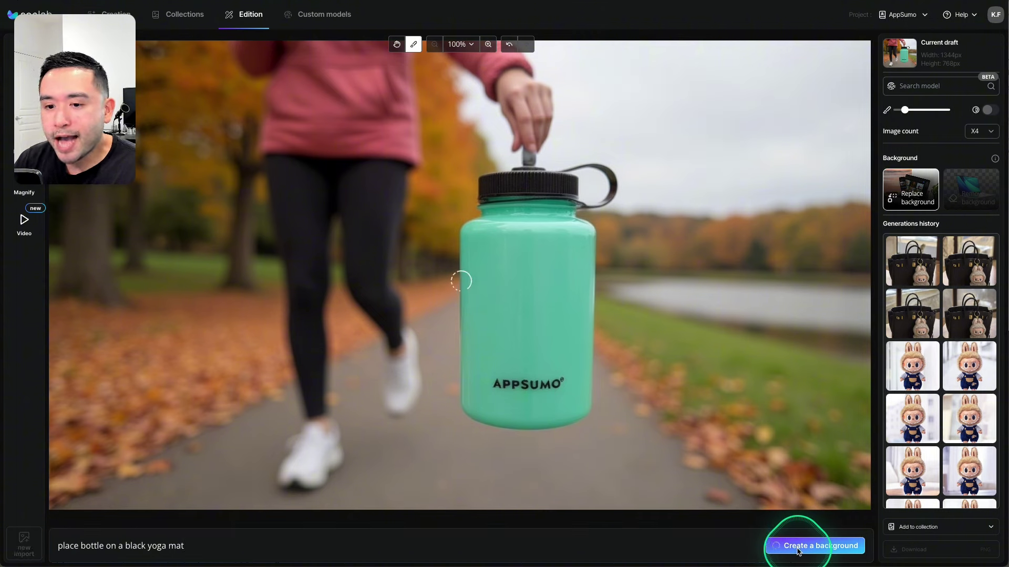
{"action": "left_click", "coordinate": [797, 550]}
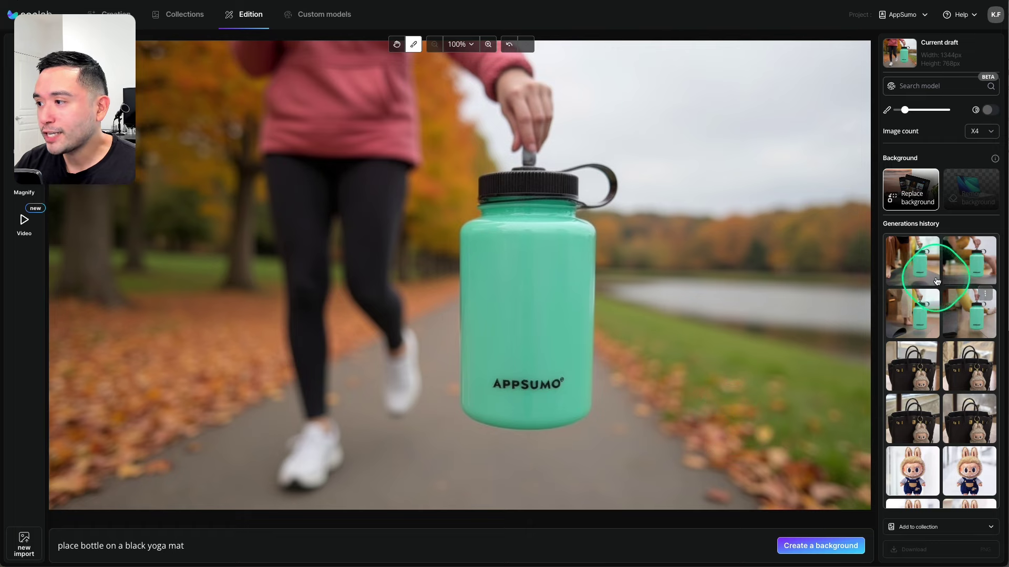
View each of the four generated yoga mat versions of the bottle image at full size
{"action": "left_click", "coordinate": [959, 272]}
{"action": "left_click", "coordinate": [909, 265]}
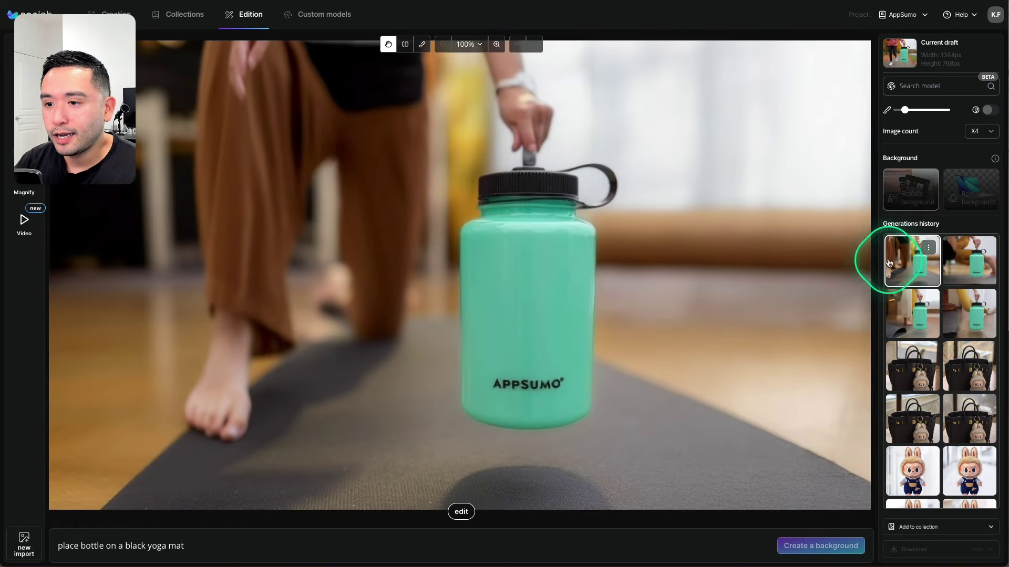
{"action": "left_click", "coordinate": [436, 340]}
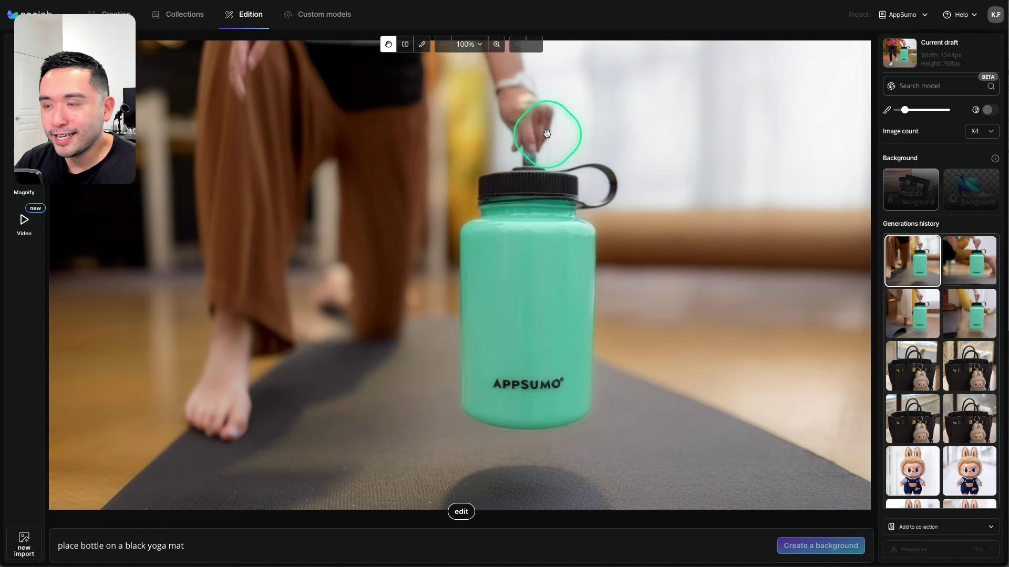
{"action": "left_click", "coordinate": [968, 272]}
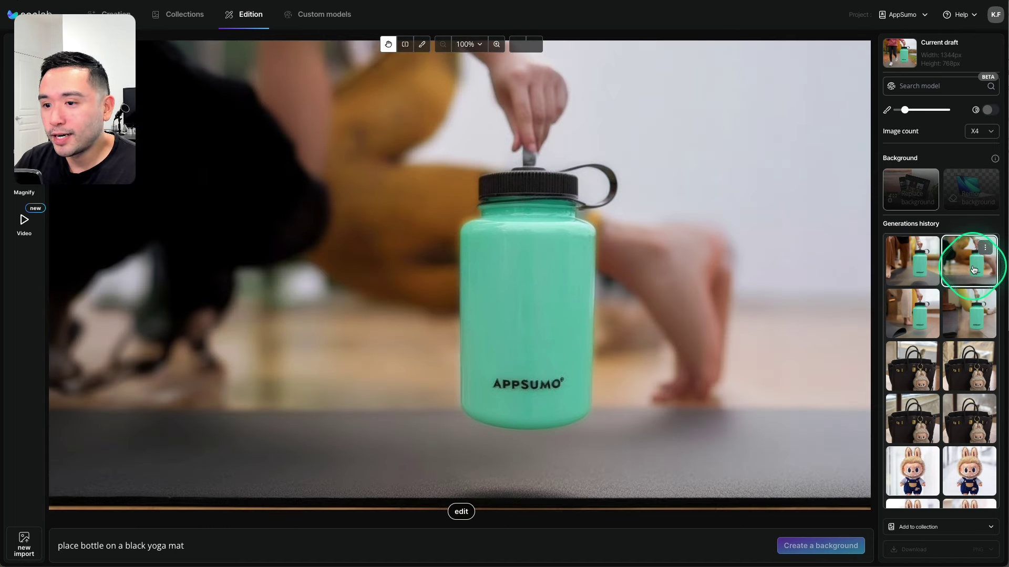
{"action": "left_click", "coordinate": [895, 308]}
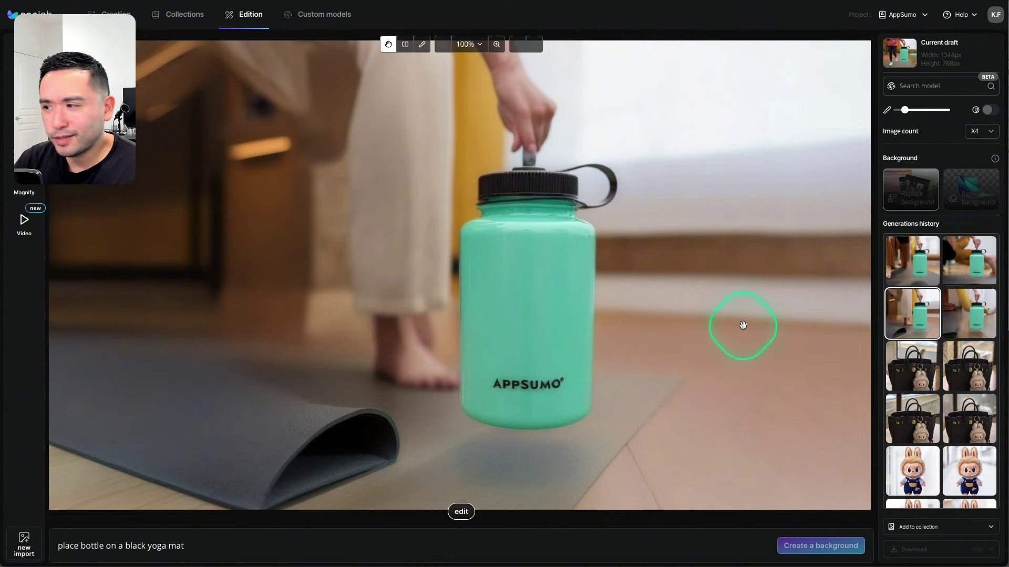
{"action": "left_click", "coordinate": [957, 321]}
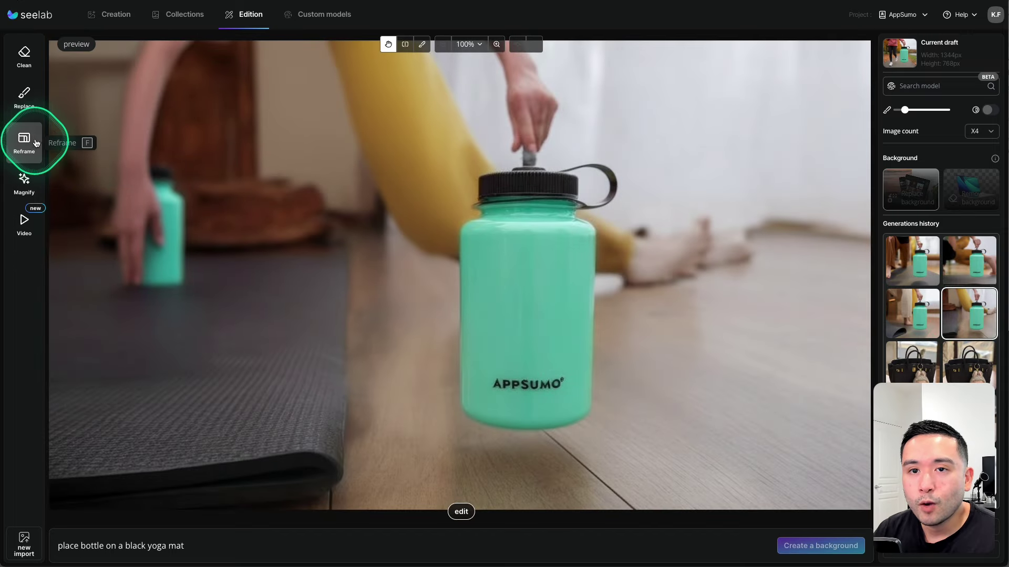
Look through the Reframe, Magnify and Video tools for the bottle image, view the video credit packs and close them
{"action": "left_click", "coordinate": [30, 142]}
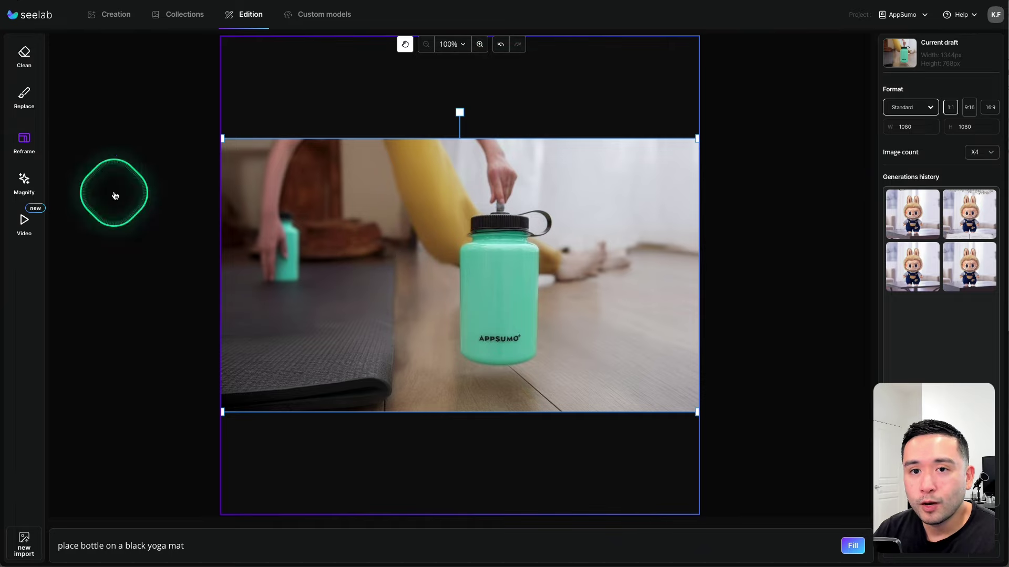
{"action": "left_click", "coordinate": [23, 185]}
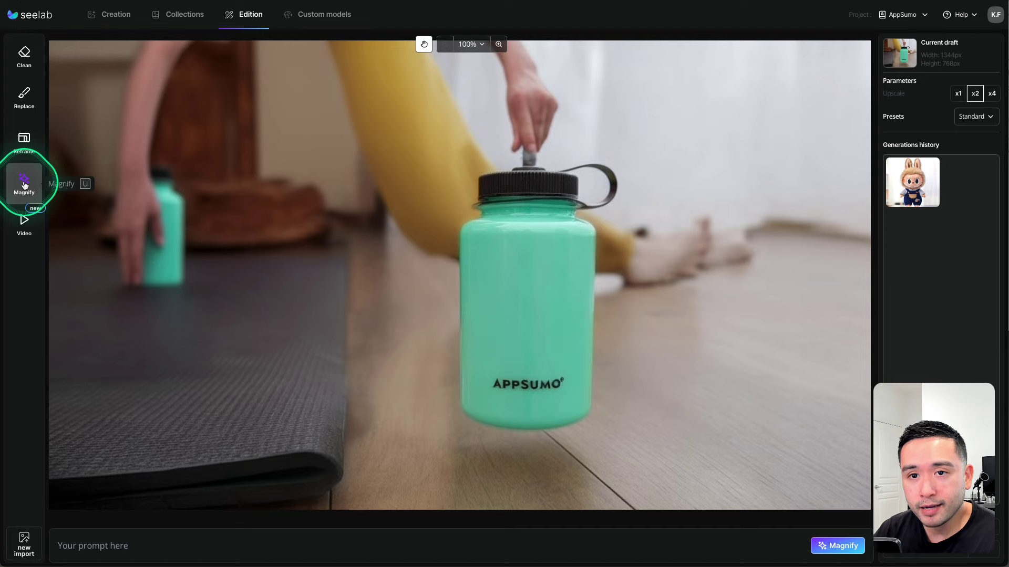
{"action": "left_click", "coordinate": [29, 232]}
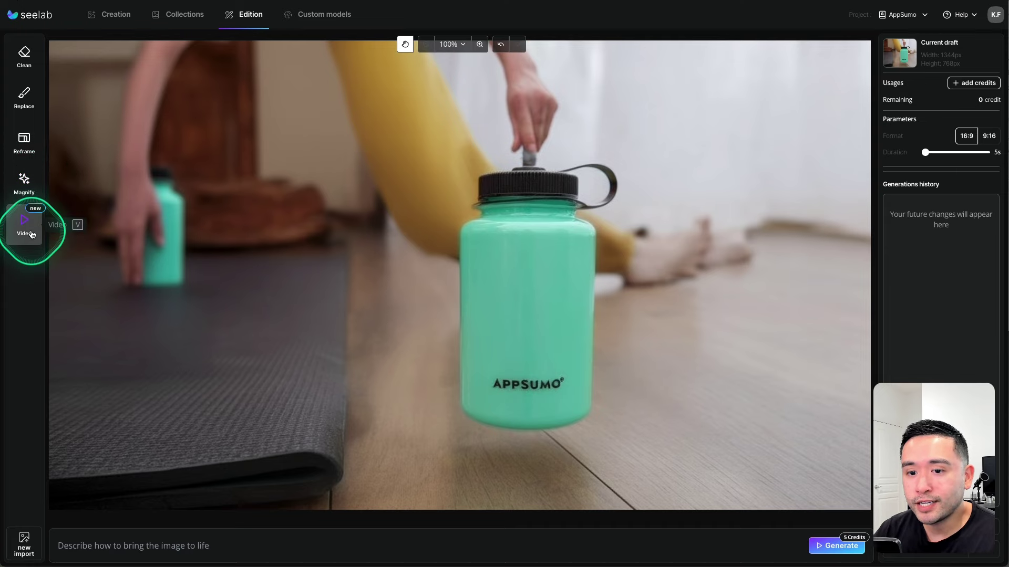
{"action": "left_click", "coordinate": [835, 548]}
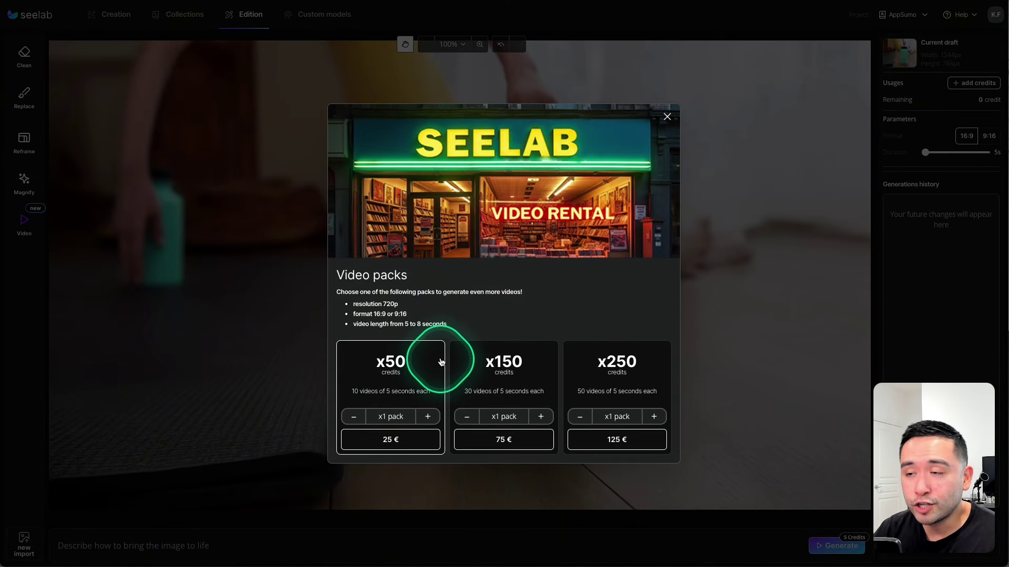
{"action": "left_click", "coordinate": [667, 116]}
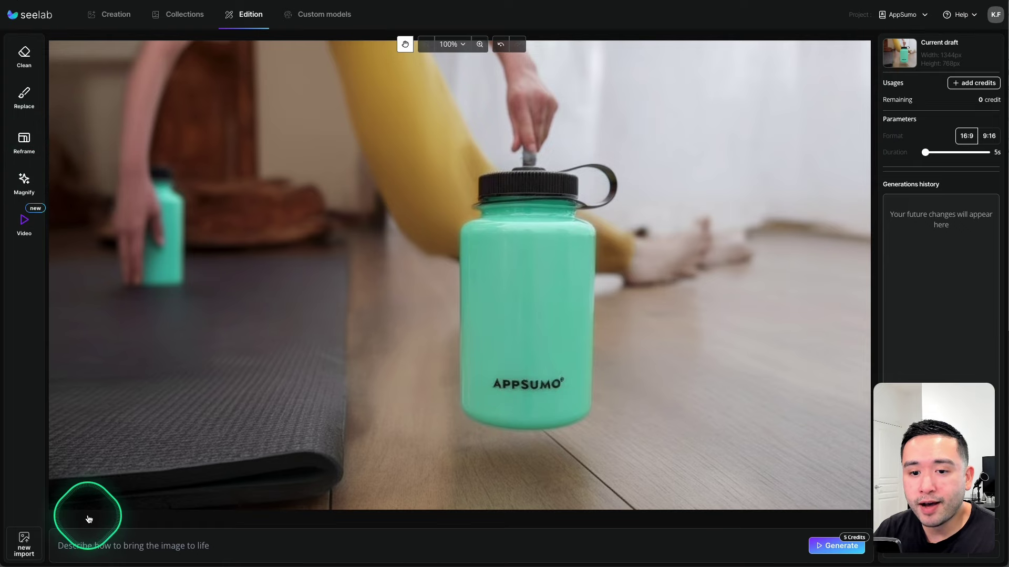
Start a new import with the photo of the black handbag and plush charm, and open it in the Reframe tool
{"action": "left_click", "coordinate": [28, 544]}
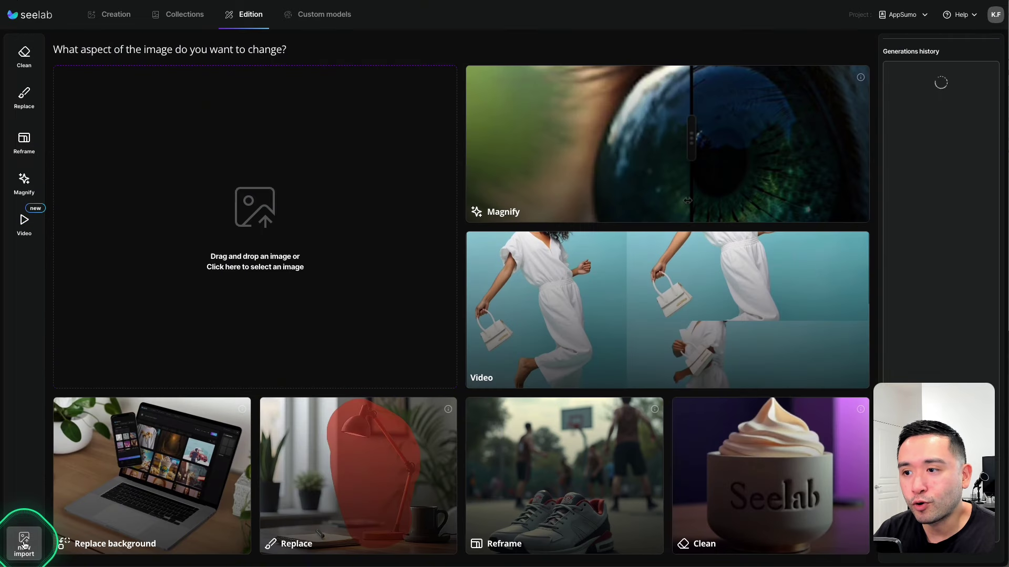
{"action": "left_click_drag", "start_coordinate": [506, 149], "coordinate": [282, 198]}
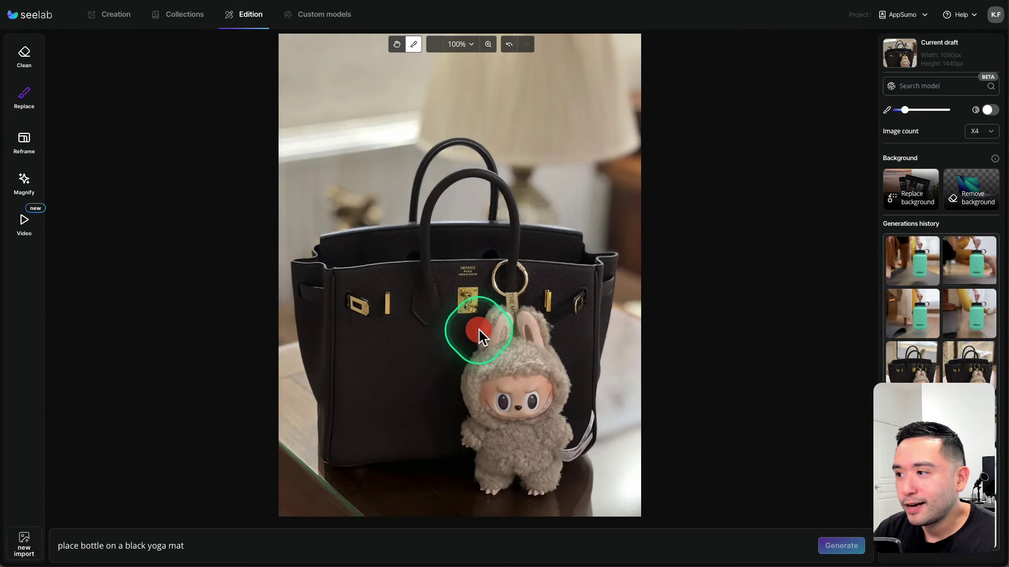
{"action": "left_click", "coordinate": [24, 140]}
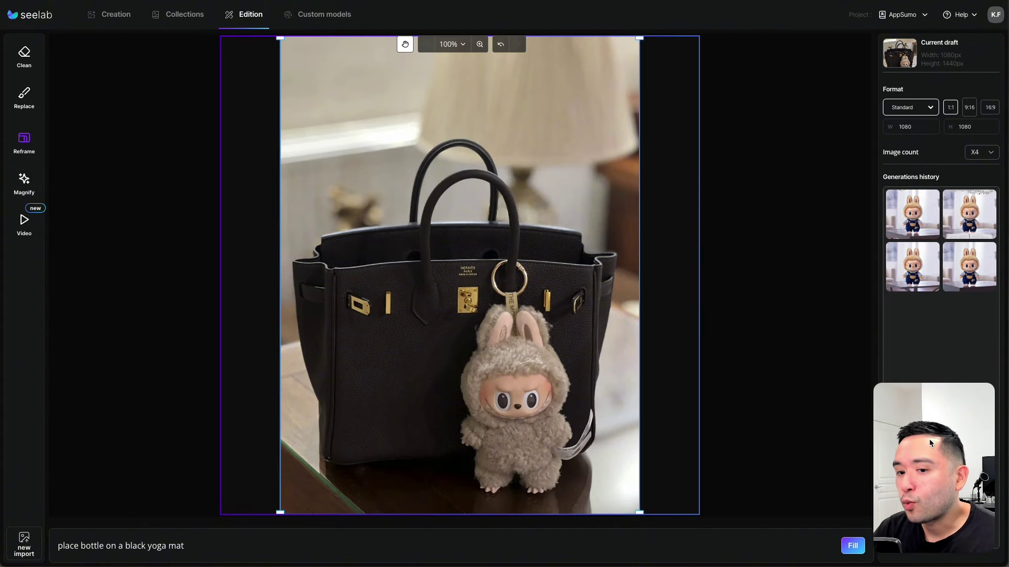
Set the handbag photo's reframe format to Facebook 16:9, 1200 × 628, keeping the image count at X4
{"action": "left_click", "coordinate": [924, 108]}
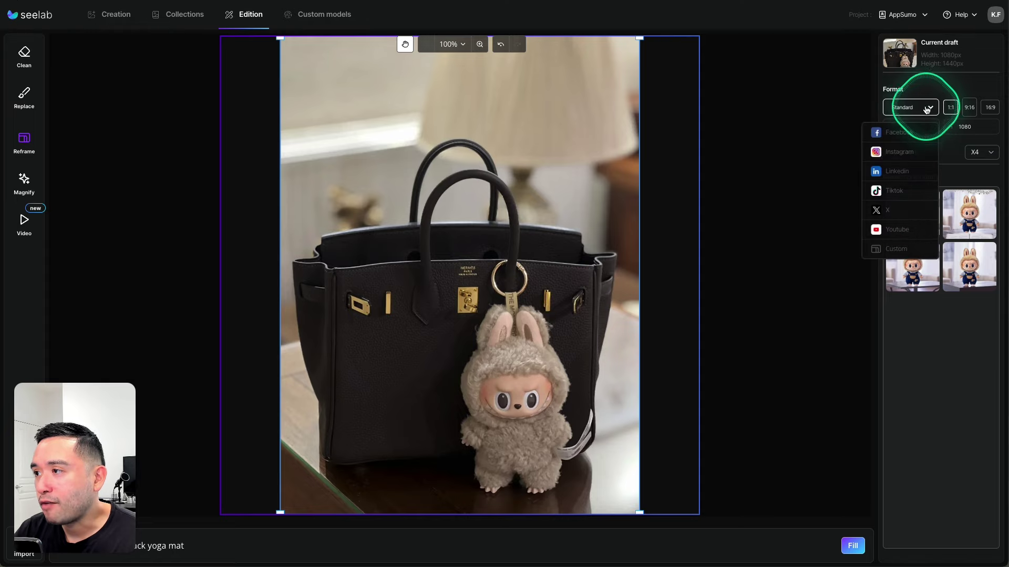
{"action": "left_click", "coordinate": [902, 136]}
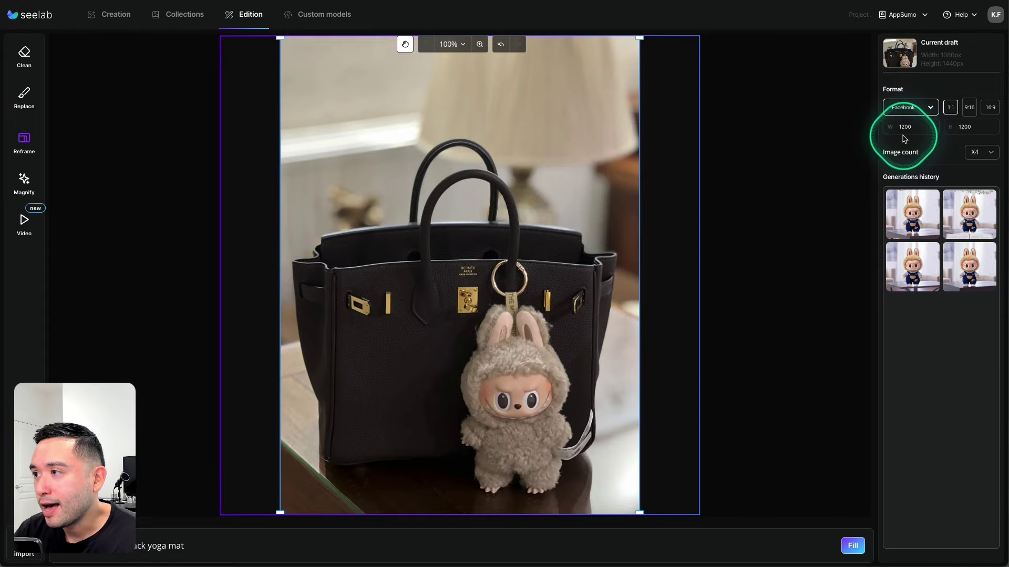
{"action": "left_click", "coordinate": [969, 111]}
{"action": "left_click", "coordinate": [989, 110]}
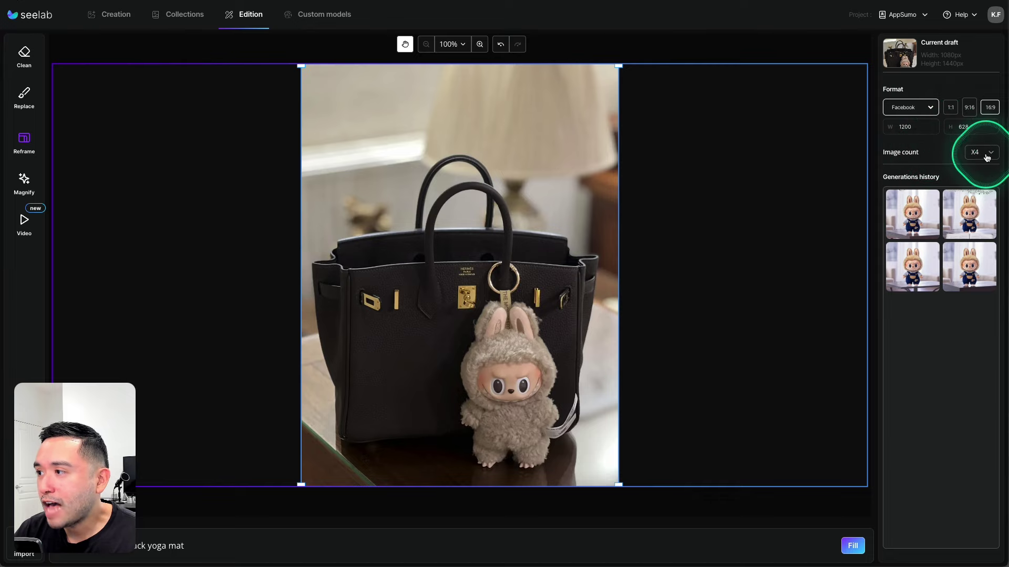
{"action": "left_click", "coordinate": [981, 153]}
{"action": "left_click", "coordinate": [934, 151]}
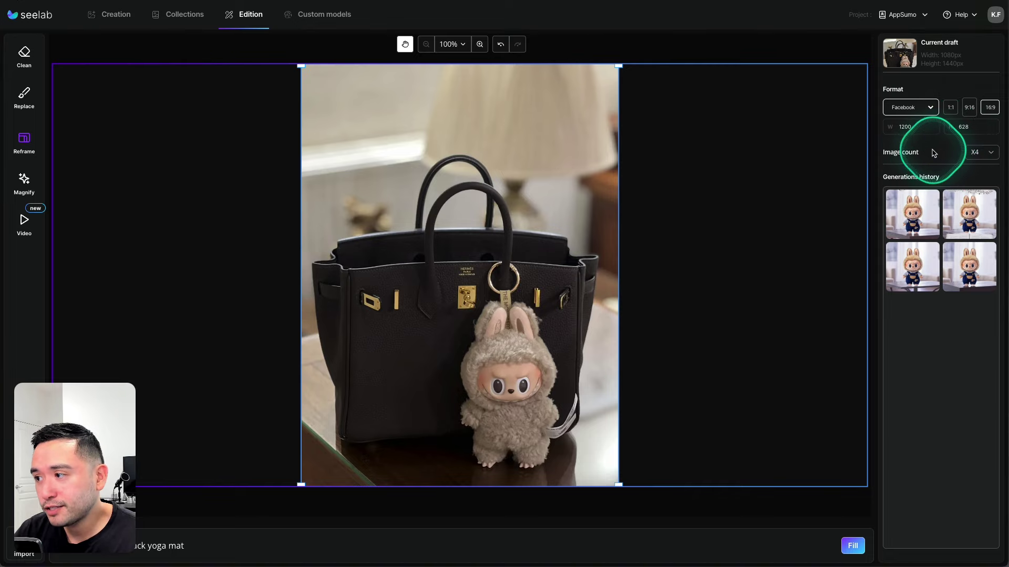
Clear the leftover environment prompt and fill the empty areas around the handbag photo
{"action": "triple_click", "coordinate": [191, 540]}
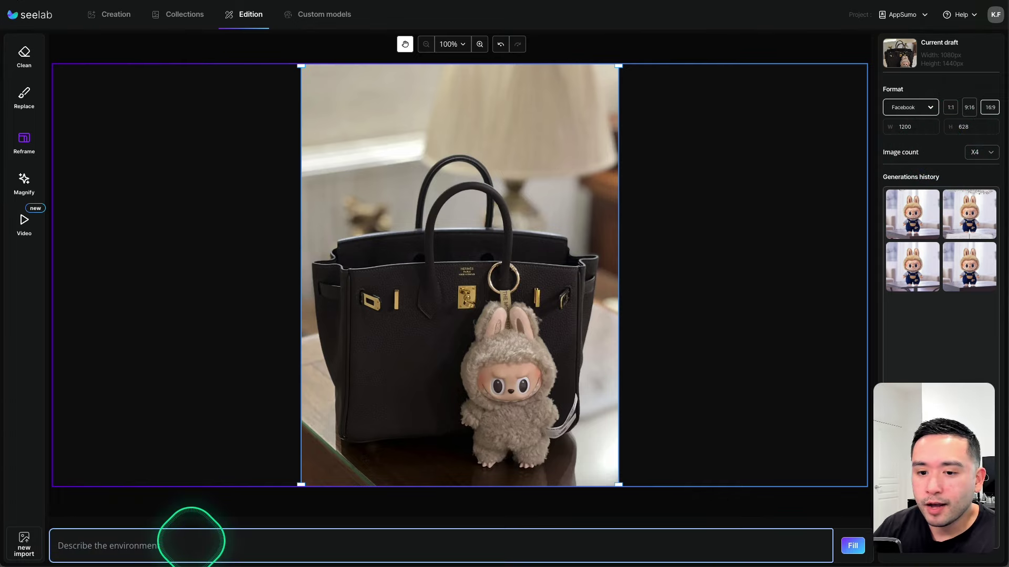
{"action": "left_click", "coordinate": [213, 502]}
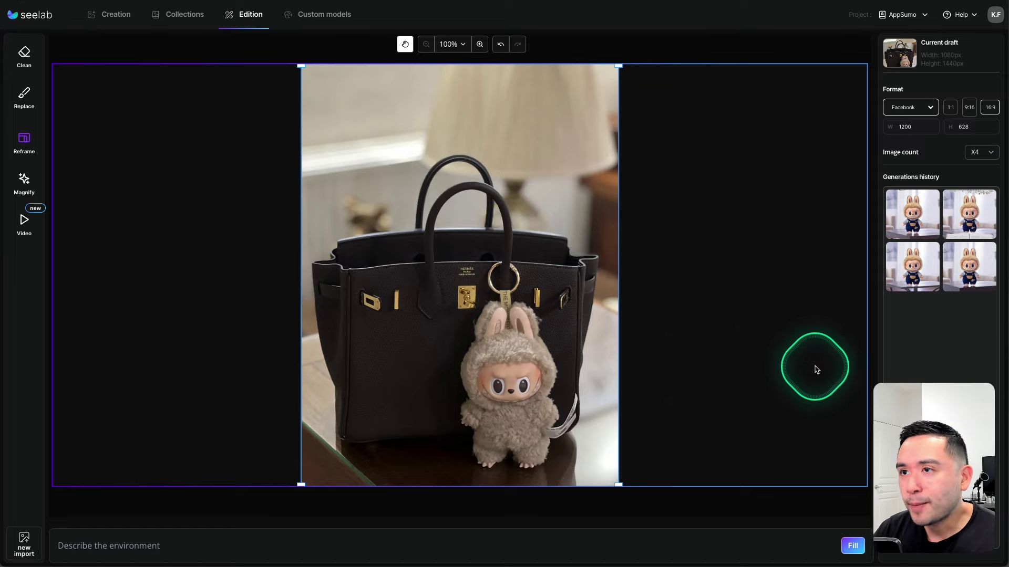
{"action": "left_click", "coordinate": [852, 547]}
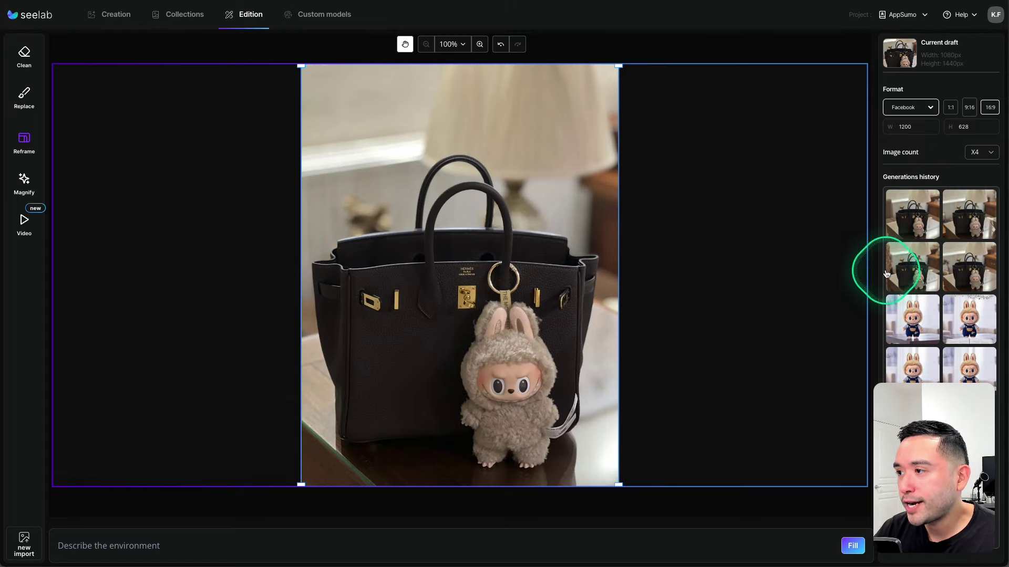
View each of the four reframed handbag images at full size, ending on the fourth one
{"action": "left_click", "coordinate": [915, 222]}
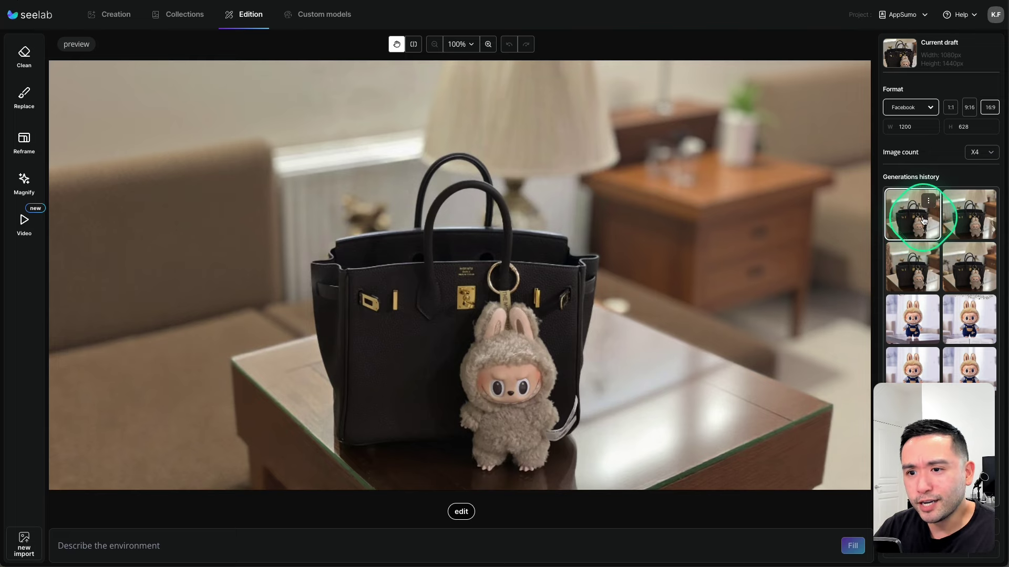
{"action": "left_click", "coordinate": [954, 225]}
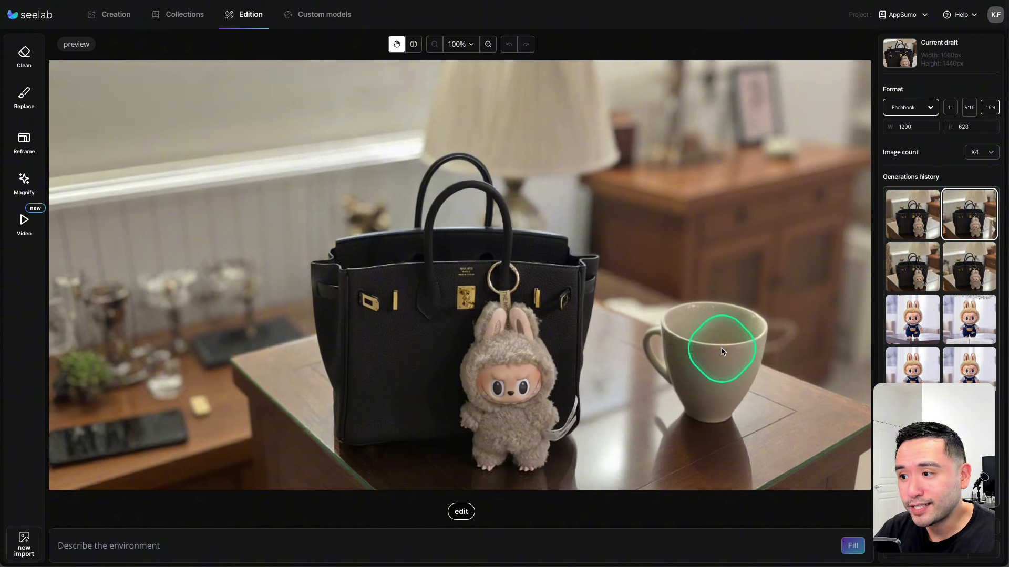
{"action": "left_click", "coordinate": [918, 264]}
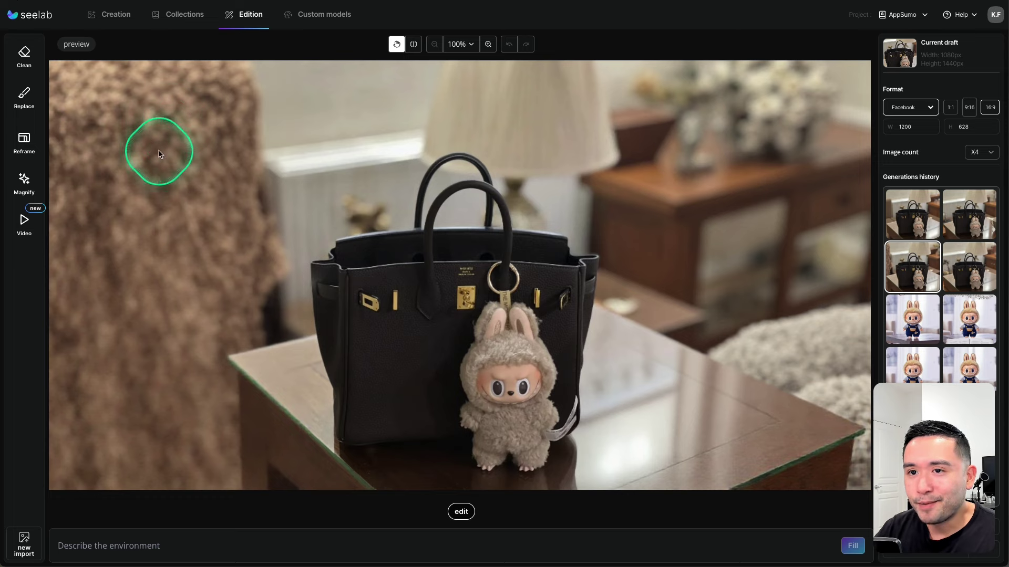
{"action": "left_click", "coordinate": [957, 269]}
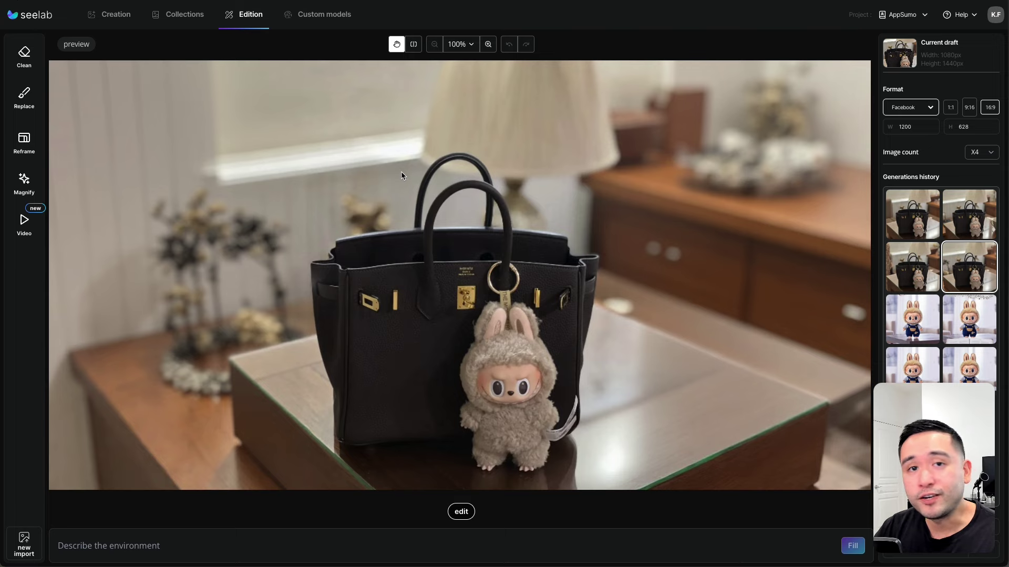
Open the fourth reframed handbag image in the Magnify tool and set the upscale to x4
{"action": "left_click", "coordinate": [30, 189]}
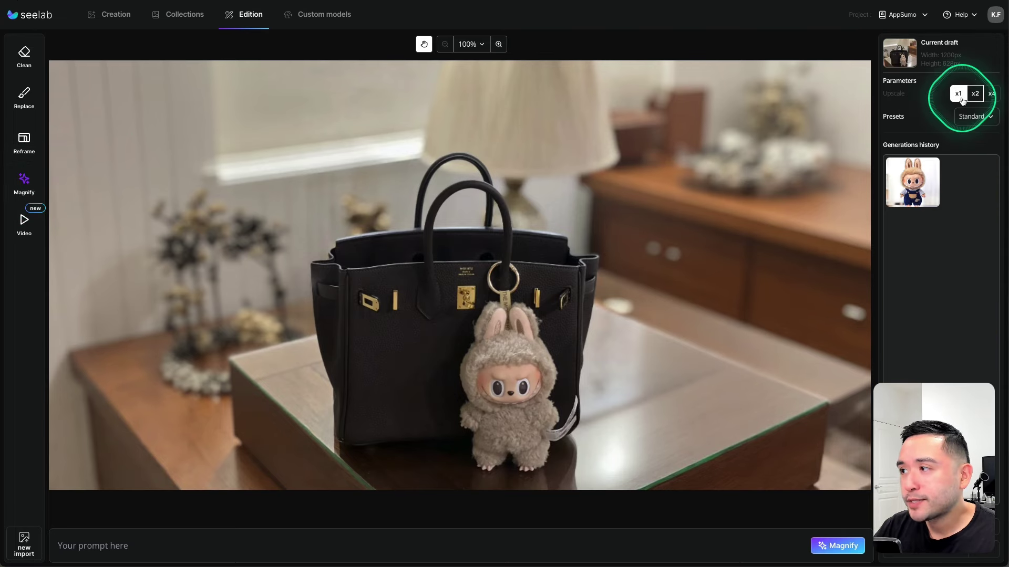
{"action": "left_click", "coordinate": [991, 95]}
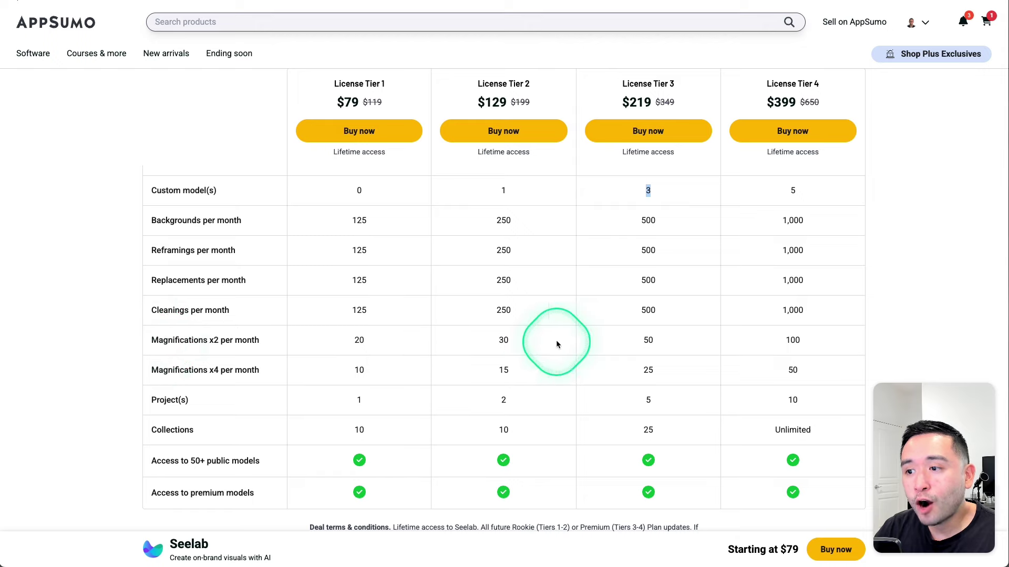
Examine the monthly x2 and x4 magnification allowances for each license tier on the AppSumo deal page
{"action": "left_click_drag", "start_coordinate": [171, 342], "coordinate": [249, 341]}
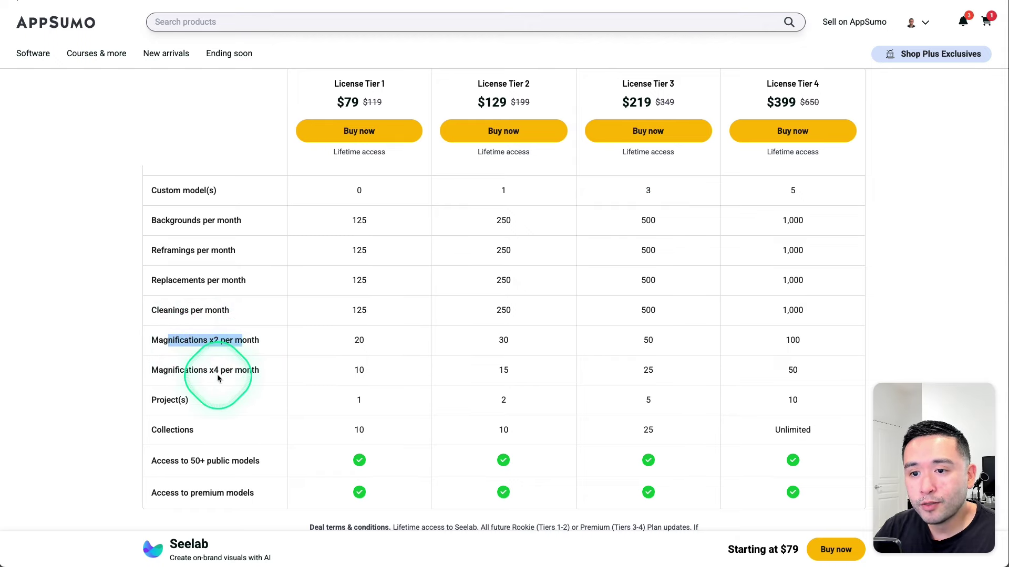
{"action": "left_click_drag", "start_coordinate": [213, 371], "coordinate": [243, 371]}
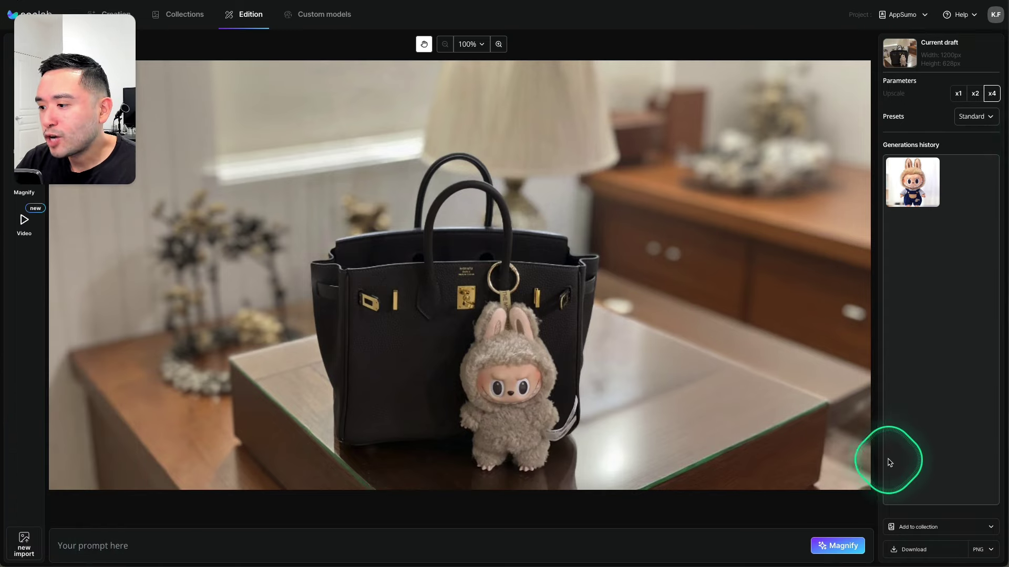
Switch to Seelab, magnify the handbag image with the Standard preset and open the magnified version from the generations history
{"action": "left_click", "coordinate": [837, 548]}
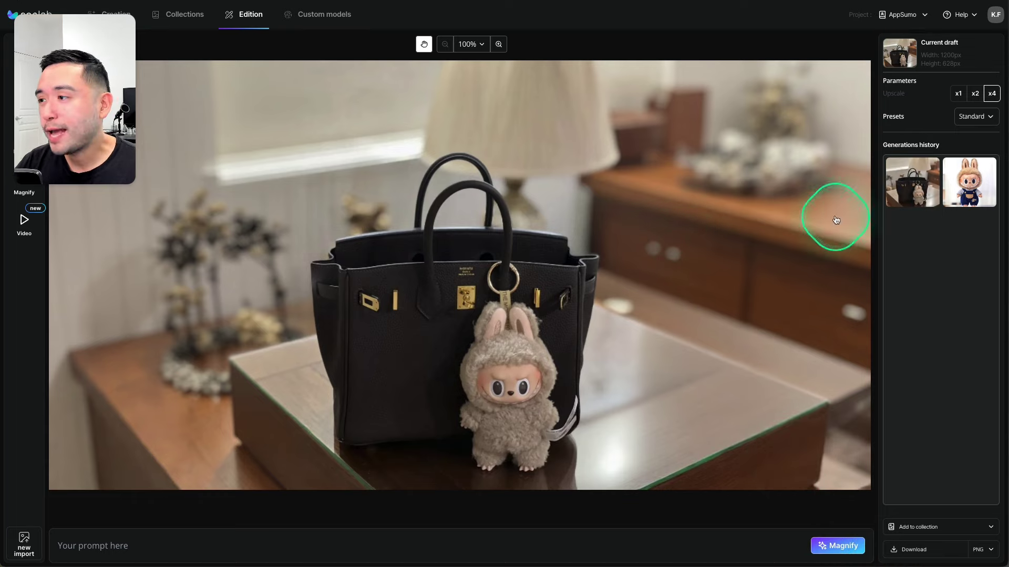
{"action": "left_click", "coordinate": [913, 196]}
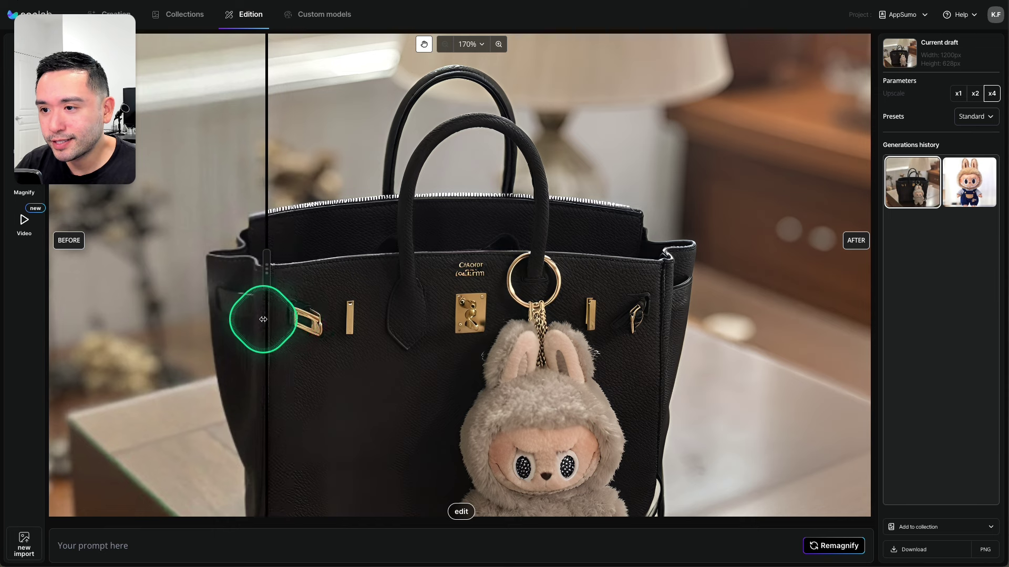
Compare the handbag image before and after magnification, both as a whole and close up on the plush charm's face
{"action": "scroll", "coordinate": [473, 331], "scroll_direction": "down", "scroll_amount": 3}
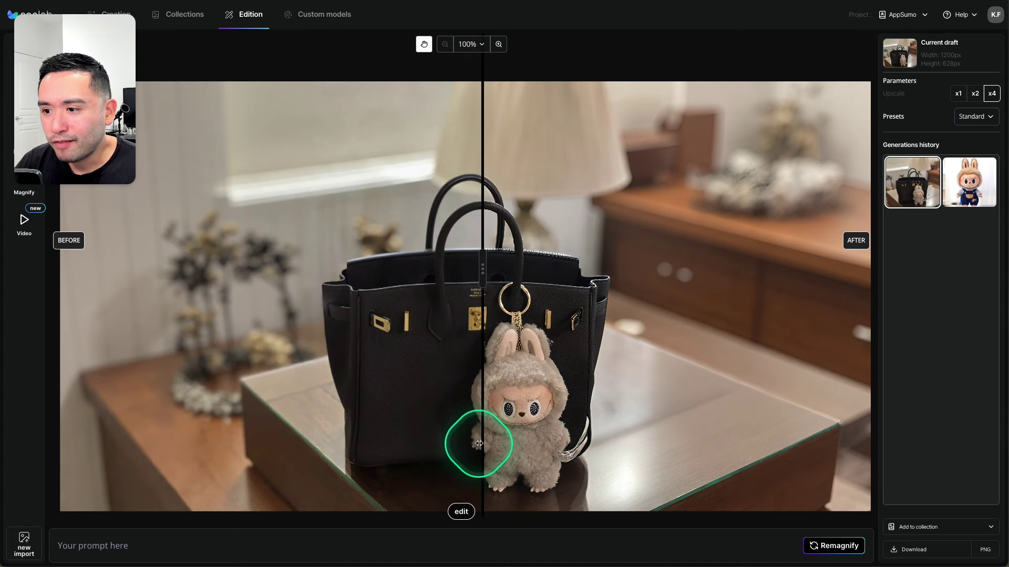
{"action": "left_click", "coordinate": [481, 50]}
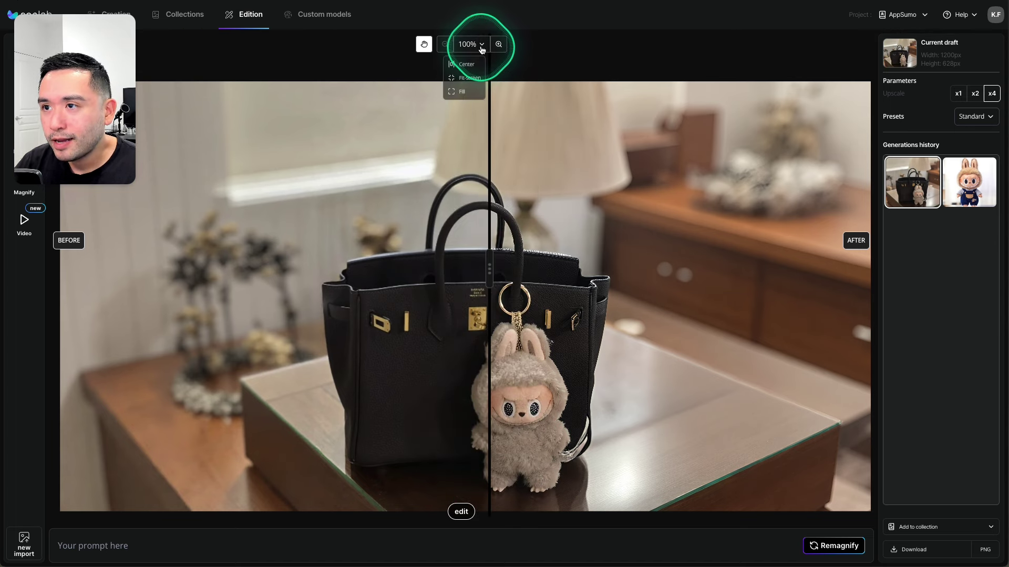
{"action": "scroll", "coordinate": [536, 410], "scroll_direction": "up", "scroll_amount": 4}
{"action": "scroll", "coordinate": [557, 452], "scroll_direction": "up", "scroll_amount": 5}
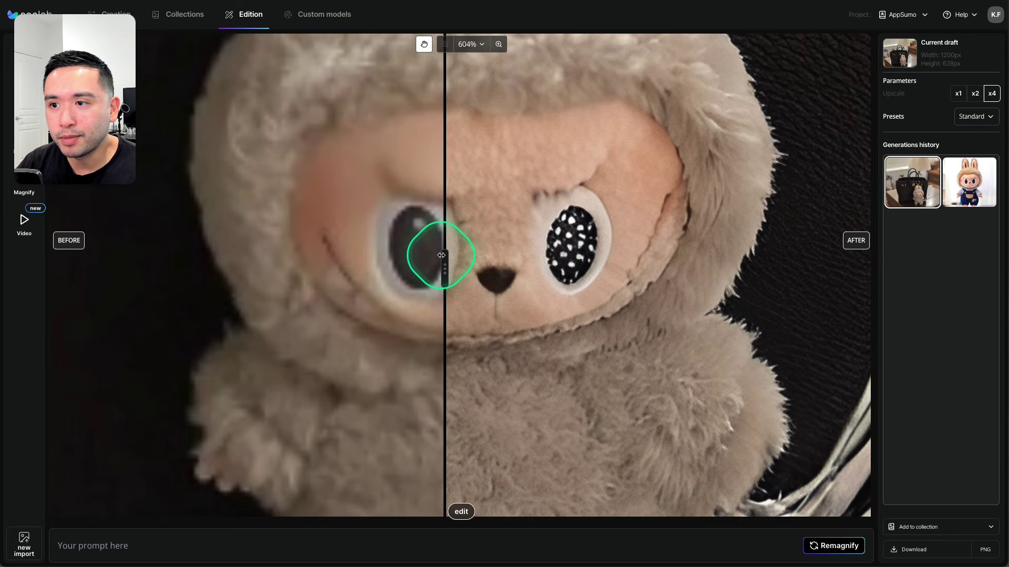
{"action": "scroll", "coordinate": [326, 247], "scroll_direction": "down", "scroll_amount": 5}
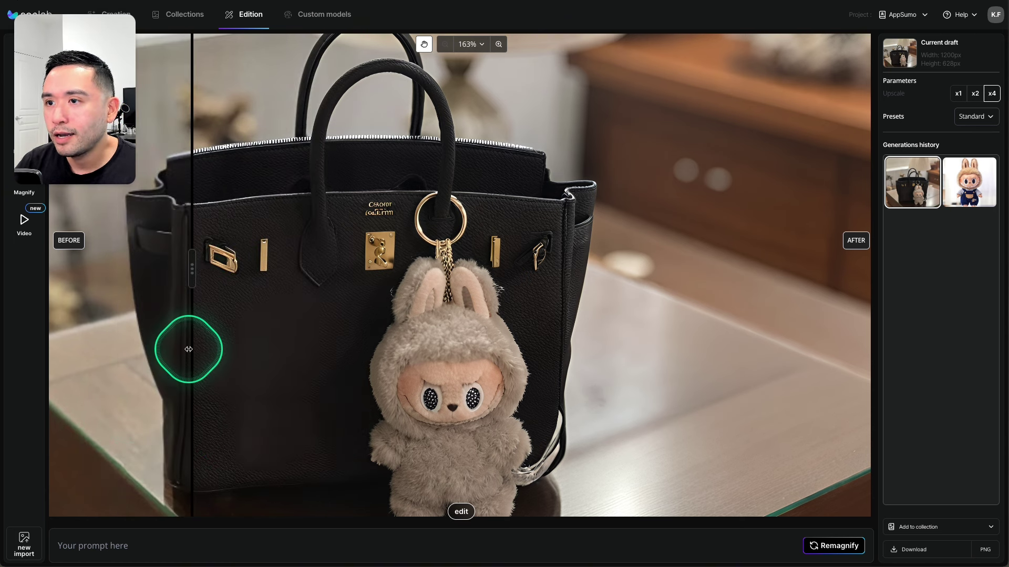
{"action": "scroll", "coordinate": [188, 349], "scroll_direction": "down", "scroll_amount": 2}
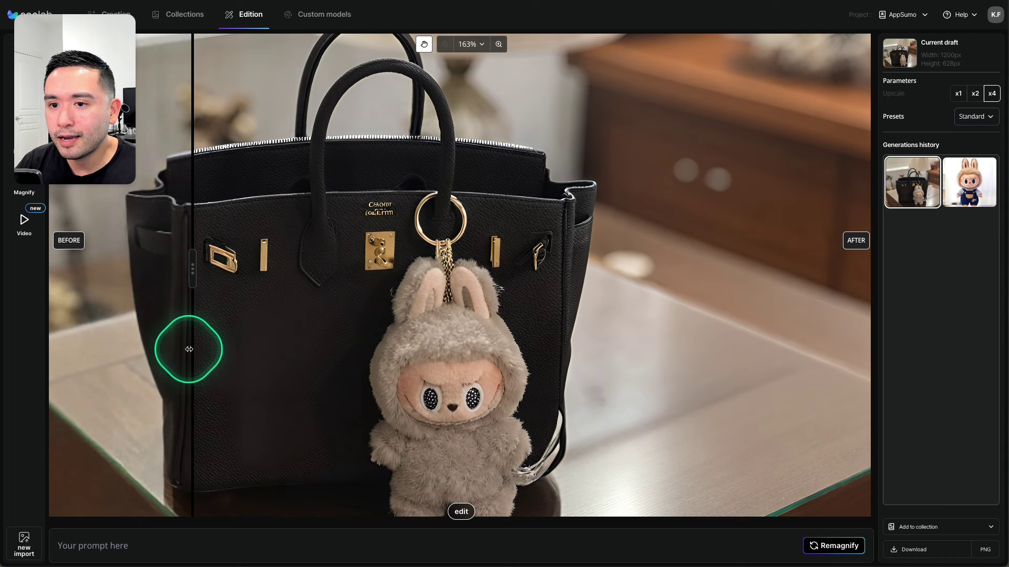
{"action": "scroll", "coordinate": [326, 357], "scroll_direction": "down", "scroll_amount": 2}
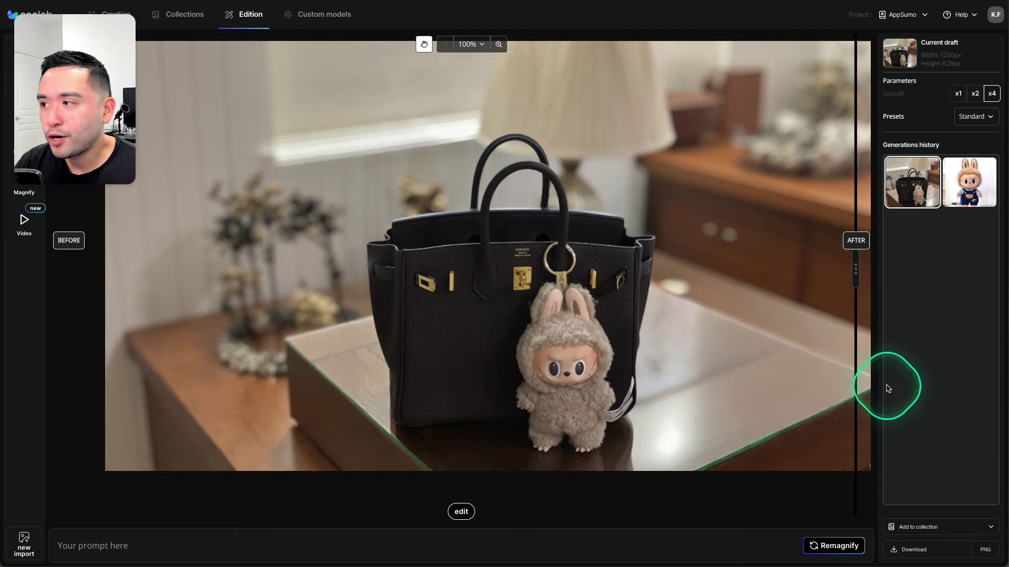
Open the magnified Labubu doll image from the generations history and compare it before and after magnification
{"action": "left_click", "coordinate": [971, 186]}
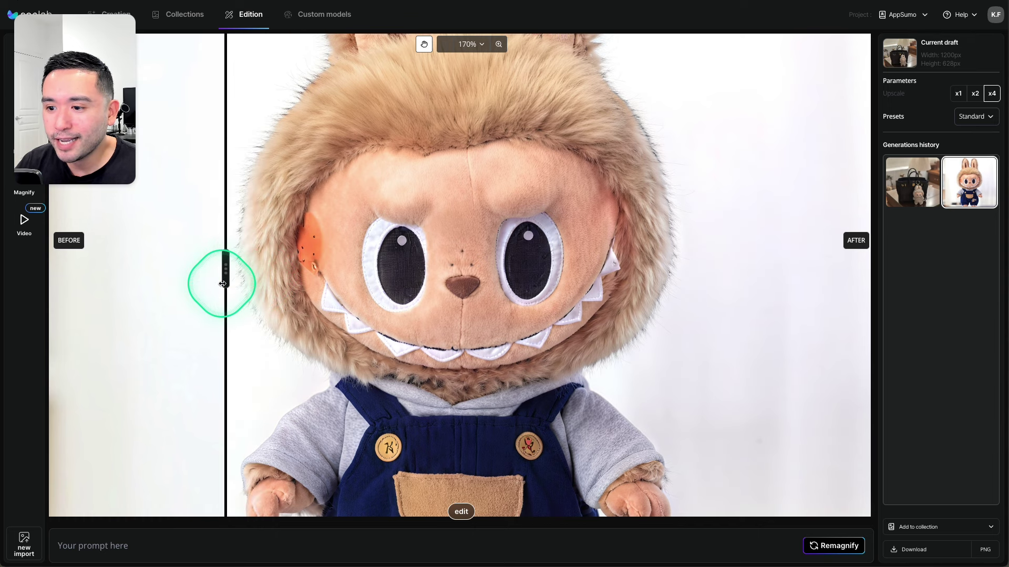
{"action": "scroll", "coordinate": [223, 284], "scroll_direction": "down", "scroll_amount": 5}
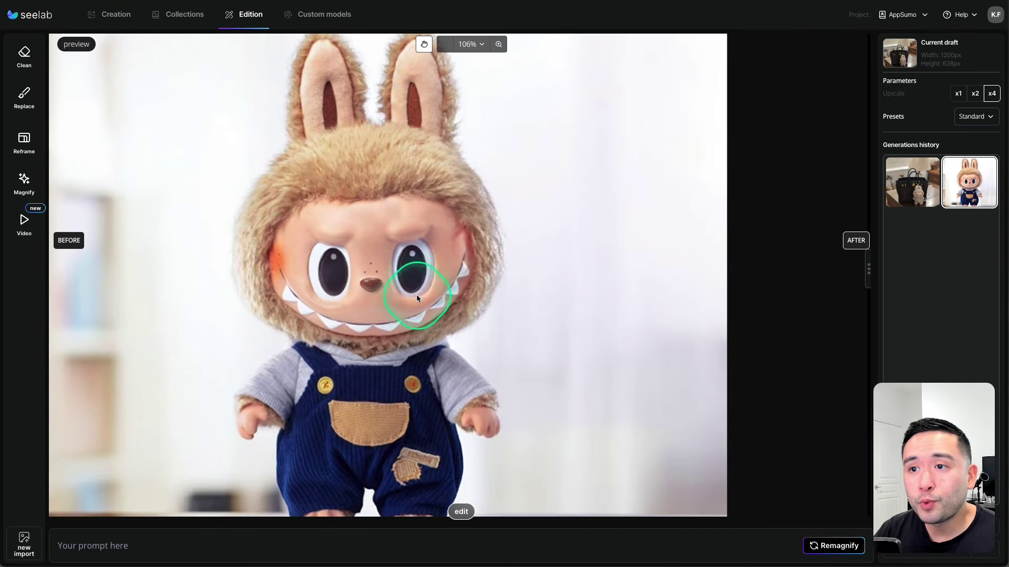
Return to the Reframe tool, view the last vertical doll image in its history and check the original Labubu product photo
{"action": "left_click", "coordinate": [31, 137]}
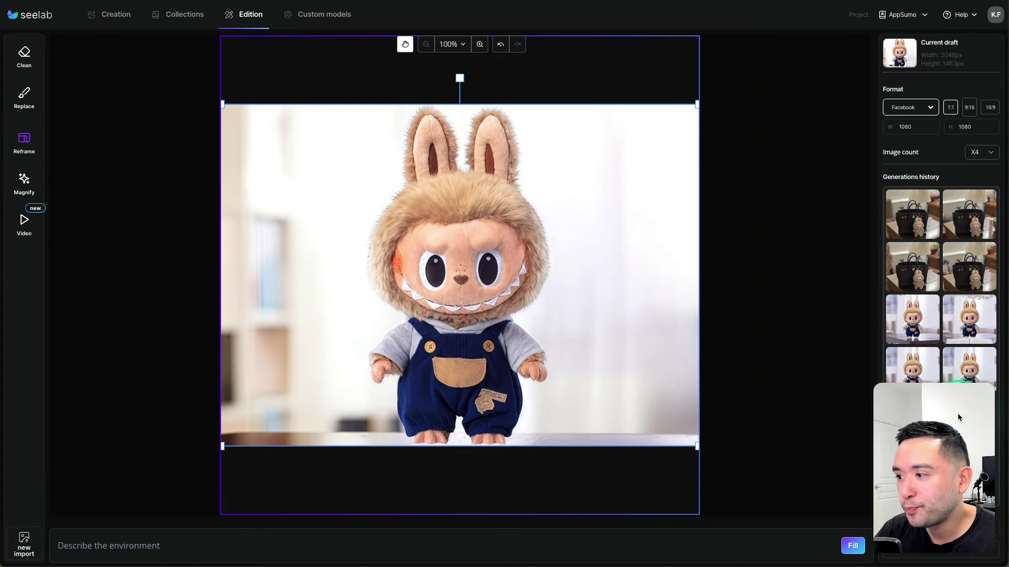
{"action": "left_click", "coordinate": [964, 374]}
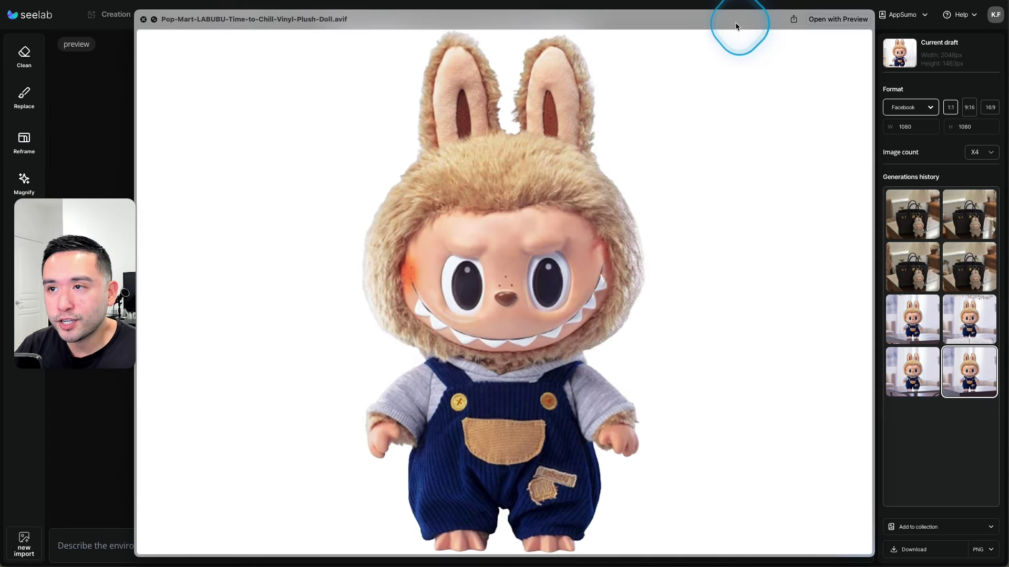
{"action": "key", "text": "space"}
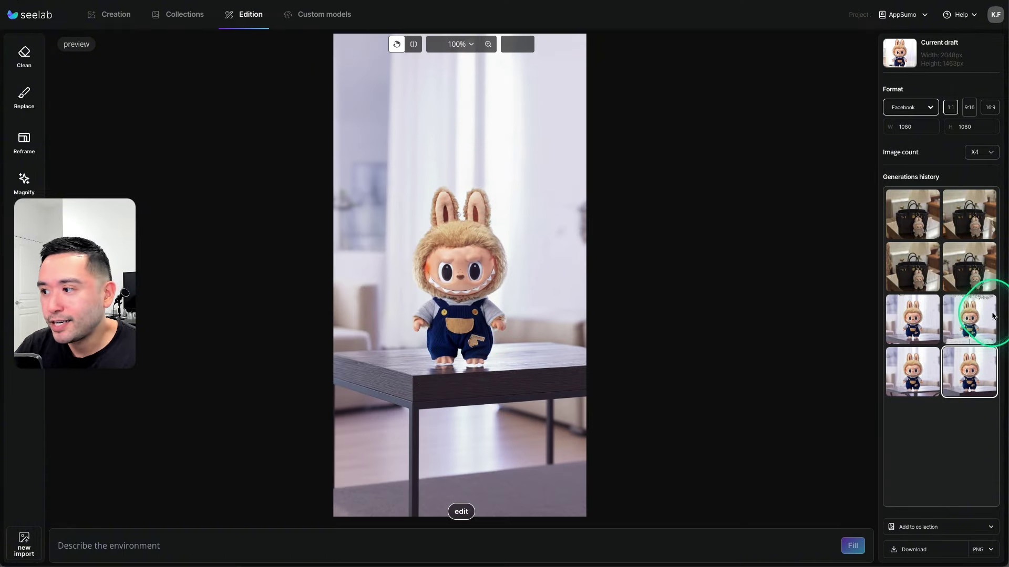
View the four vertical reframed doll images in turn, ending on the text-free one with the dark table
{"action": "left_click", "coordinate": [912, 385]}
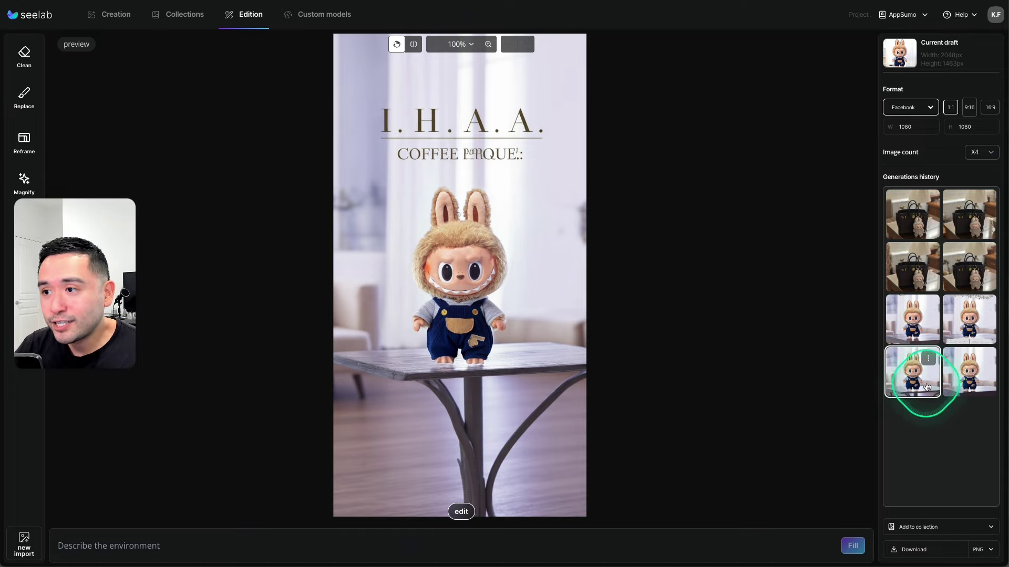
{"action": "left_click", "coordinate": [958, 379]}
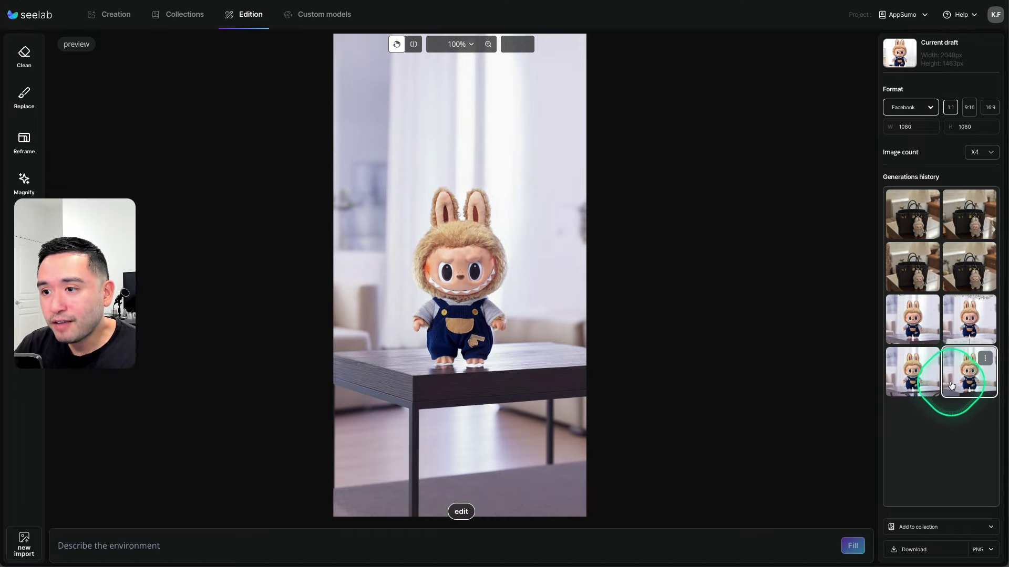
{"action": "left_click", "coordinate": [915, 385]}
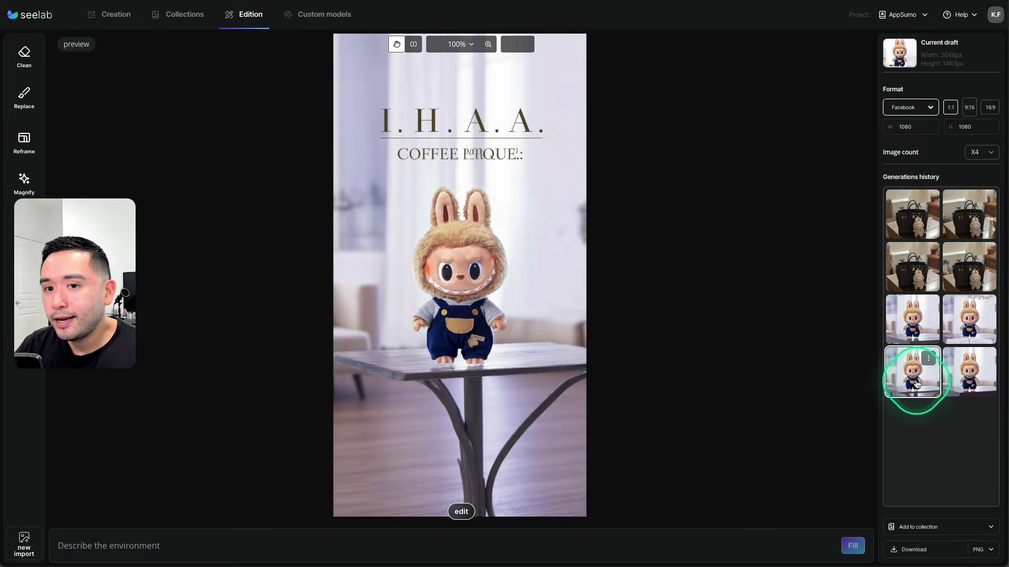
{"action": "left_click", "coordinate": [916, 326]}
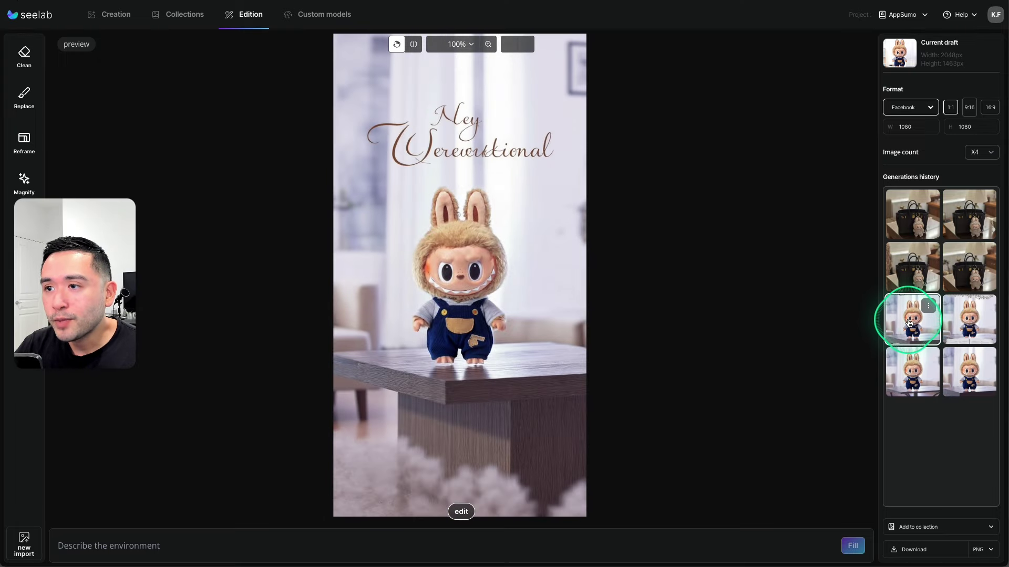
{"action": "left_click", "coordinate": [947, 317]}
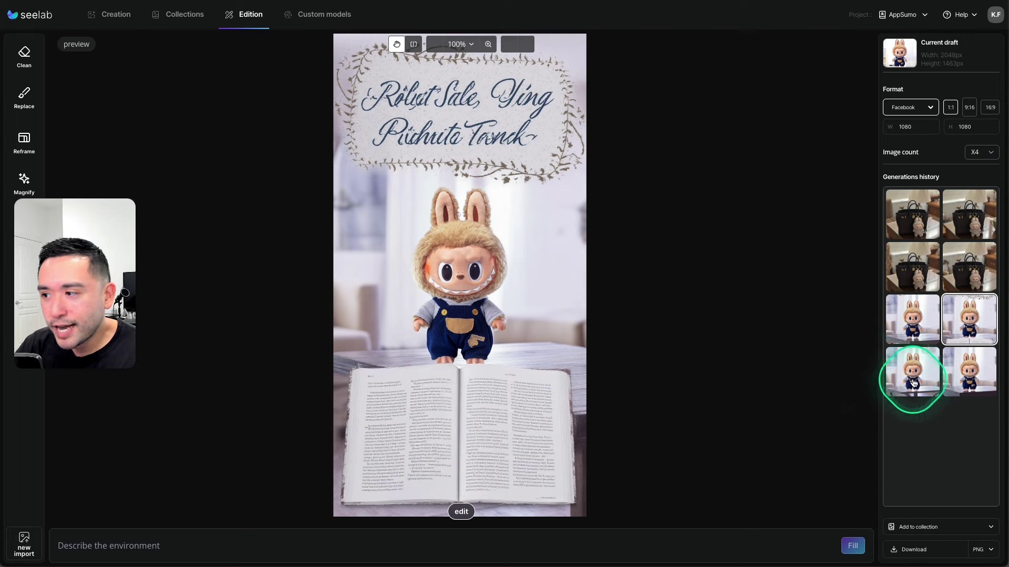
{"action": "left_click", "coordinate": [907, 329]}
{"action": "left_click", "coordinate": [913, 371]}
{"action": "left_click", "coordinate": [965, 365]}
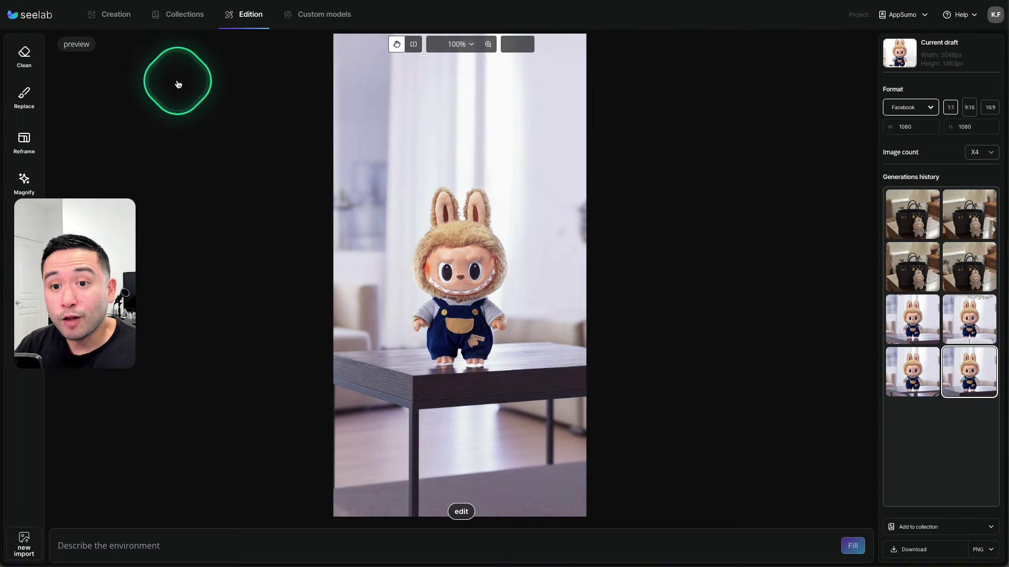
Browse the image history in Creation to its oldest row and open the first image of the woman holding lavender
{"action": "left_click", "coordinate": [115, 19]}
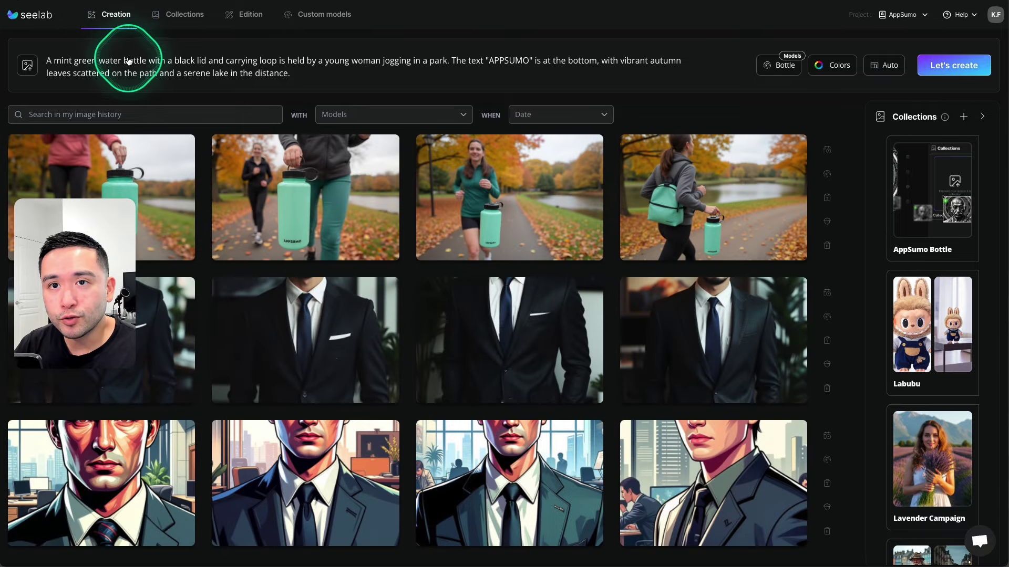
{"action": "scroll", "coordinate": [298, 141], "scroll_direction": "down", "scroll_amount": 12}
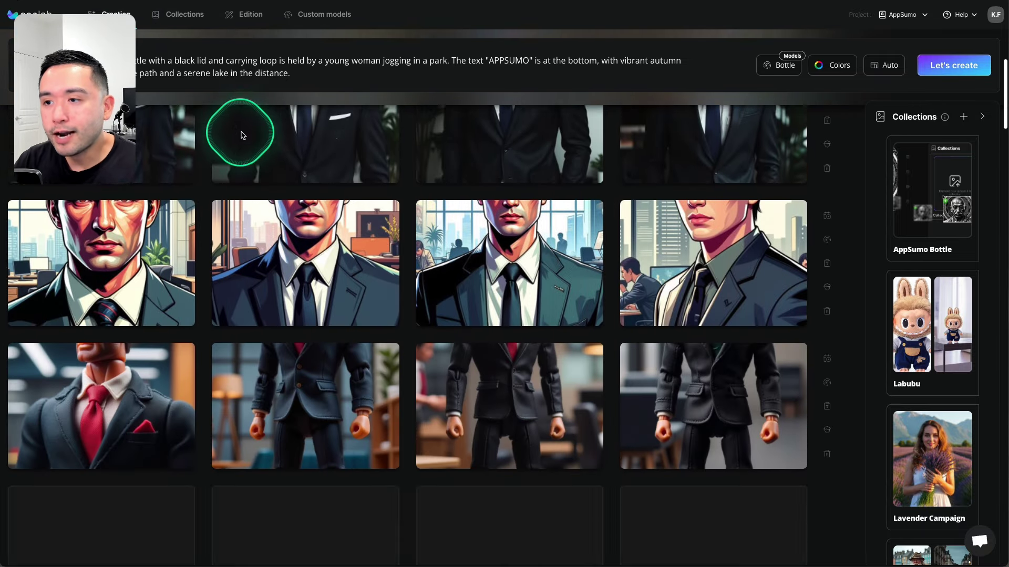
{"action": "scroll", "coordinate": [516, 211], "scroll_direction": "down", "scroll_amount": 15}
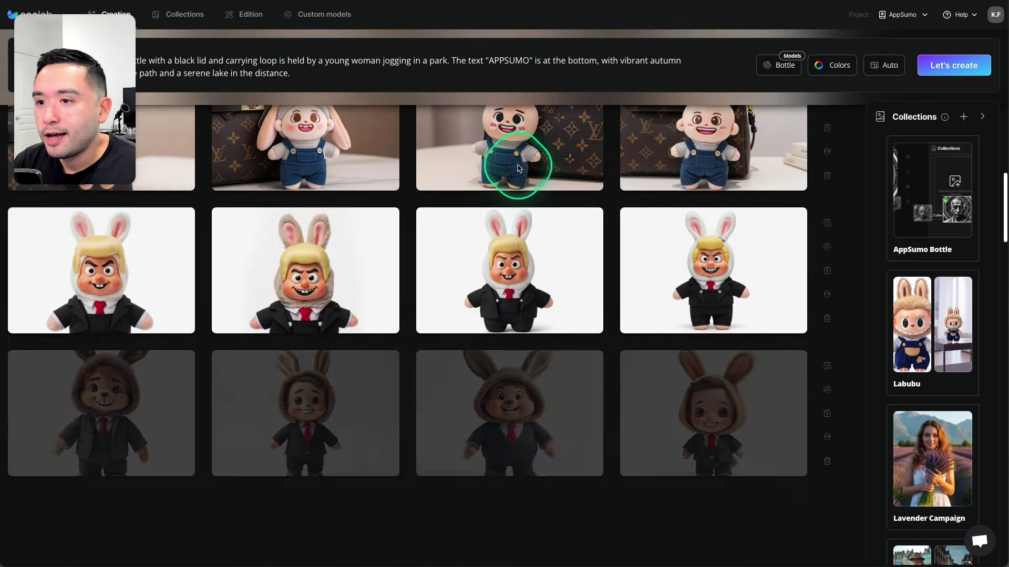
{"action": "scroll", "coordinate": [517, 166], "scroll_direction": "down", "scroll_amount": 15}
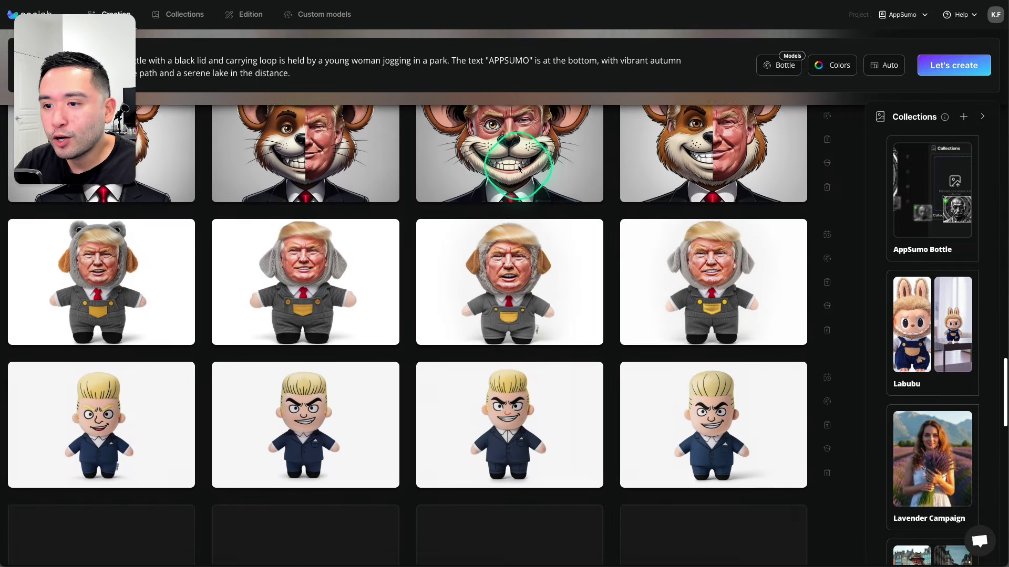
{"action": "scroll", "coordinate": [518, 168], "scroll_direction": "down", "scroll_amount": 10}
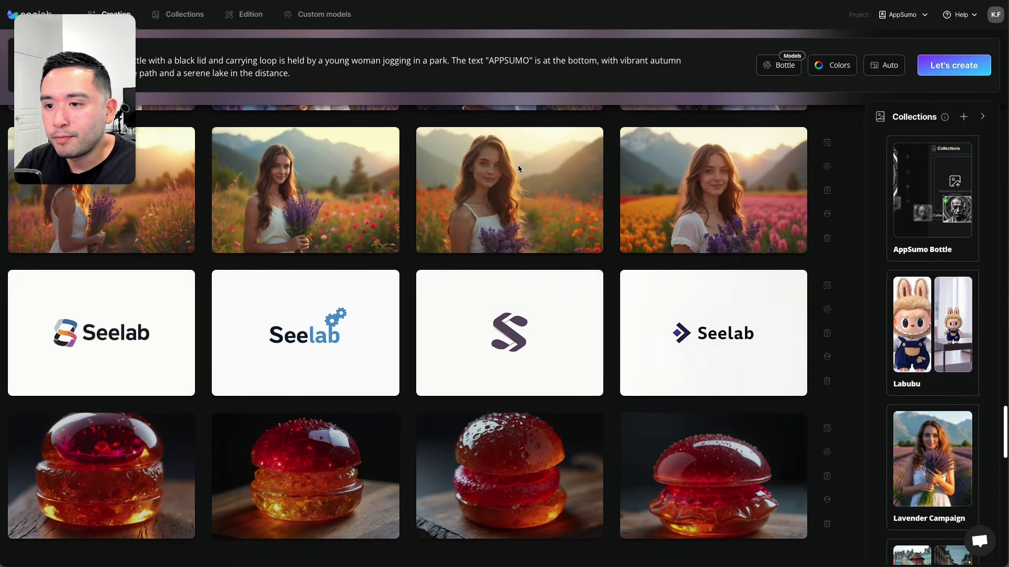
{"action": "scroll", "coordinate": [518, 165], "scroll_direction": "down", "scroll_amount": 8}
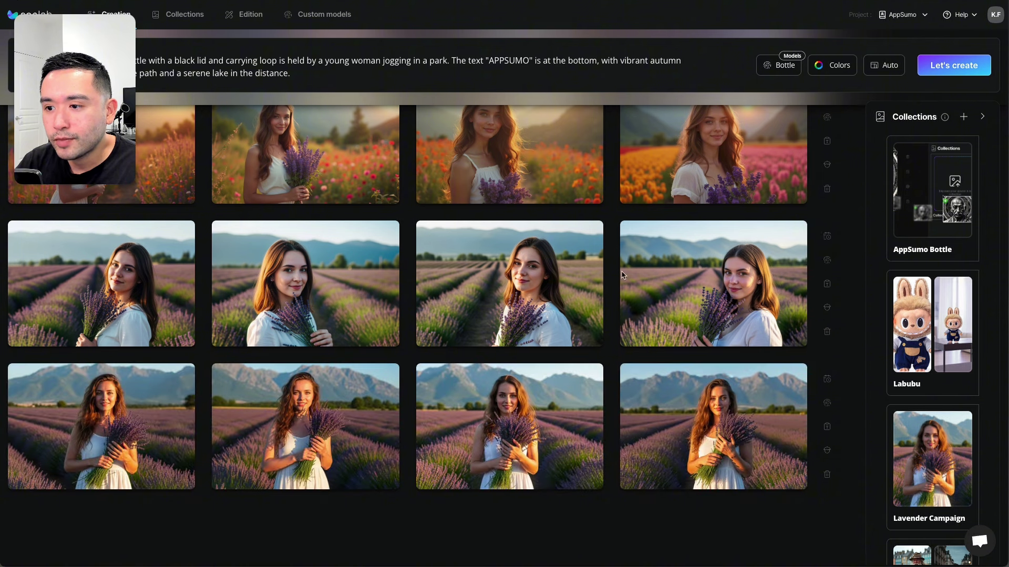
{"action": "left_click", "coordinate": [506, 434]}
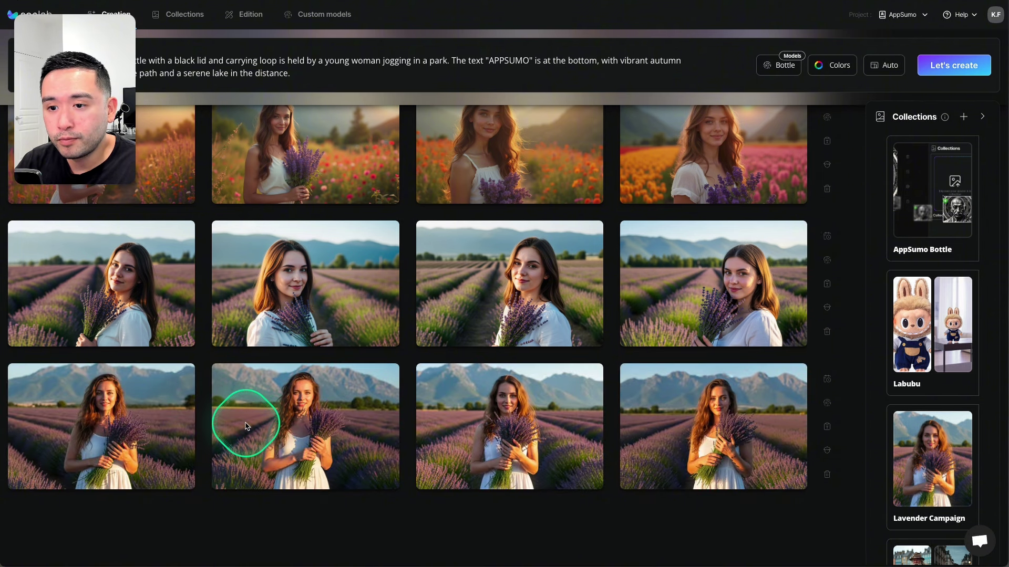
{"action": "left_click", "coordinate": [111, 415]}
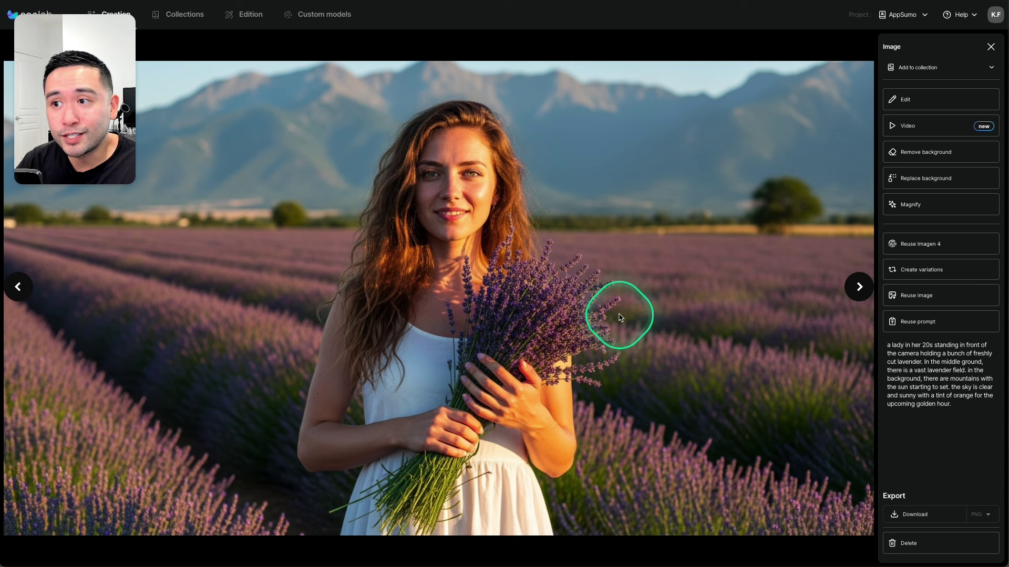
View the remaining images in the lavender set at full size and return to the third one
{"action": "left_click", "coordinate": [857, 290]}
{"action": "left_click", "coordinate": [858, 290]}
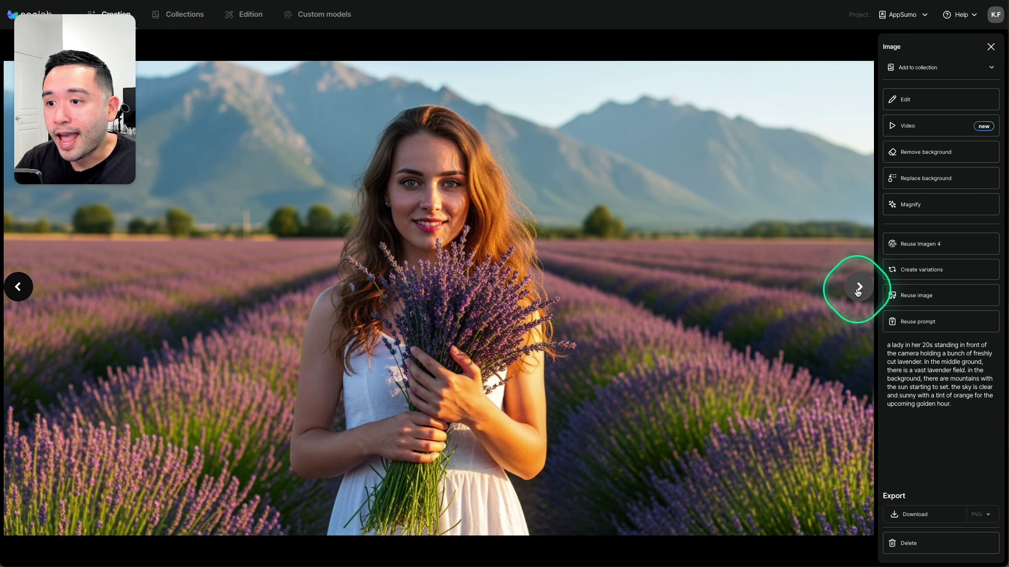
{"action": "left_click", "coordinate": [858, 290]}
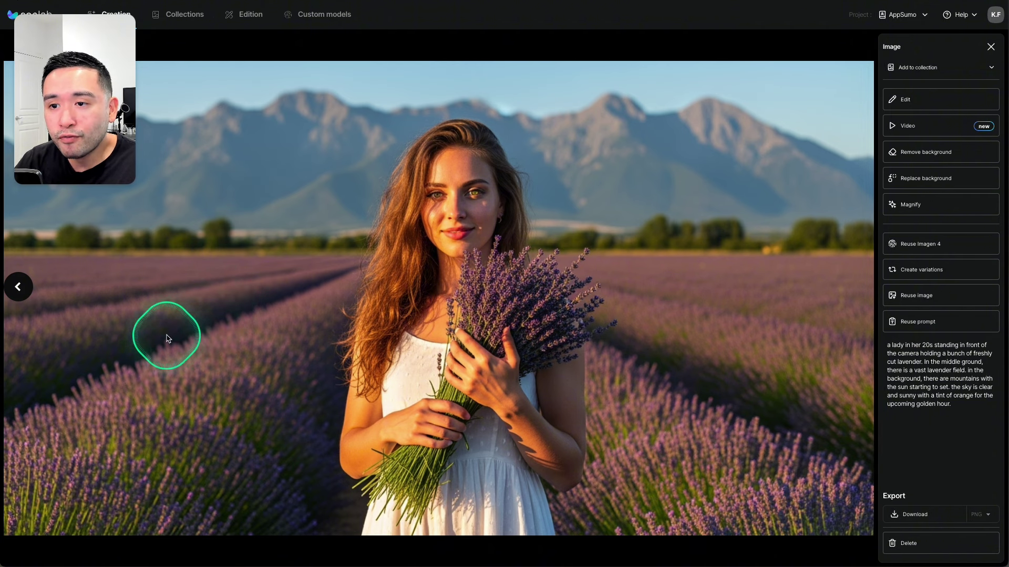
{"action": "left_click", "coordinate": [22, 289]}
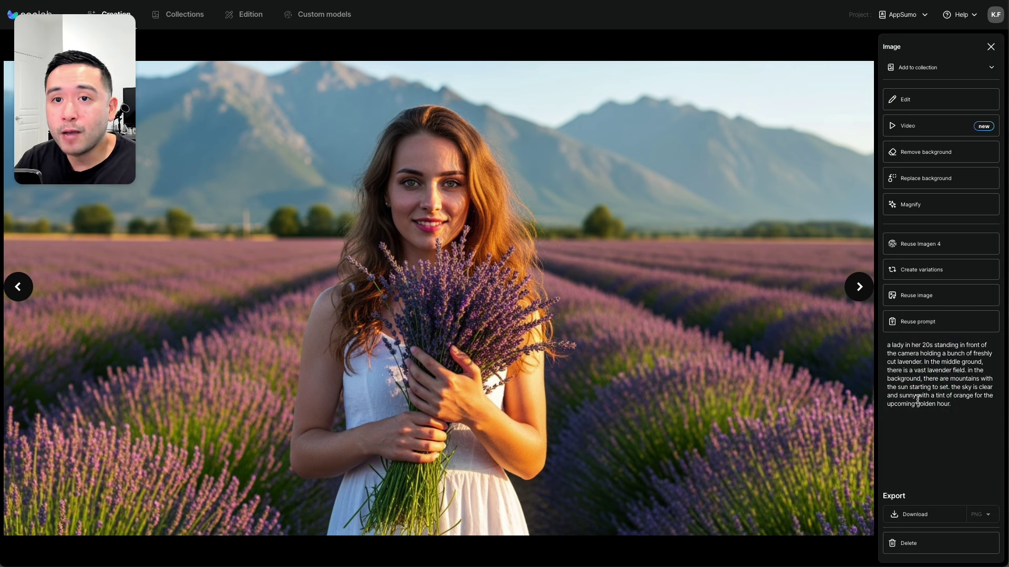
Reuse the prompt of the woman holding lavender for a new creation and browse the Photography models
{"action": "left_click", "coordinate": [909, 322]}
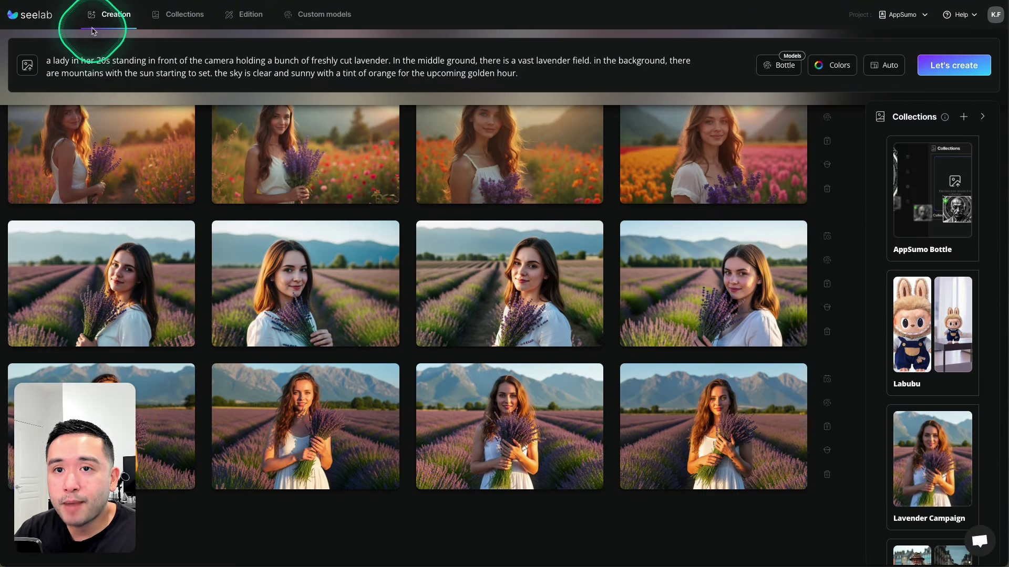
{"action": "left_click", "coordinate": [779, 68]}
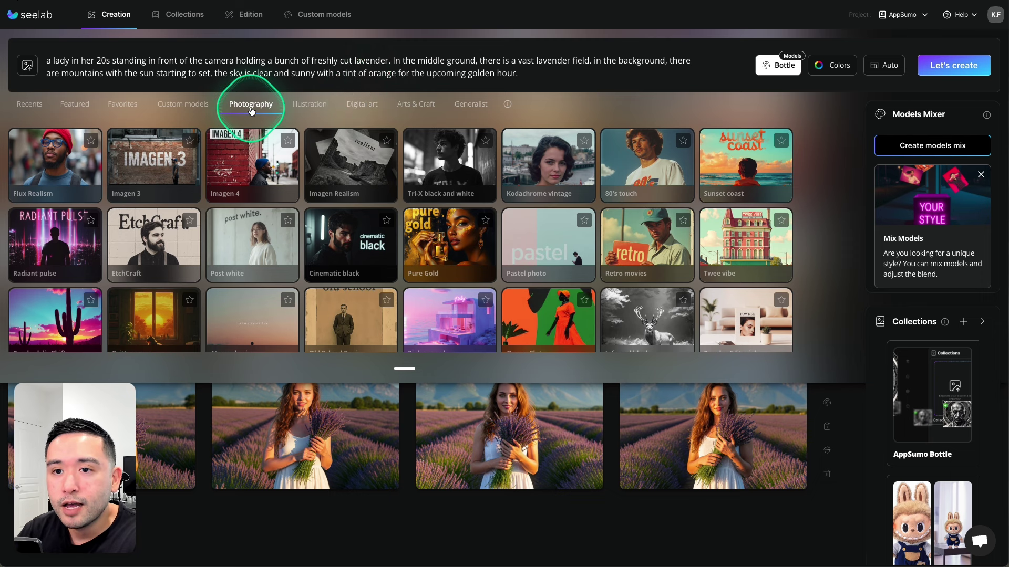
{"action": "scroll", "coordinate": [173, 262], "scroll_direction": "down", "scroll_amount": 1}
{"action": "scroll", "coordinate": [180, 252], "scroll_direction": "up", "scroll_amount": 1}
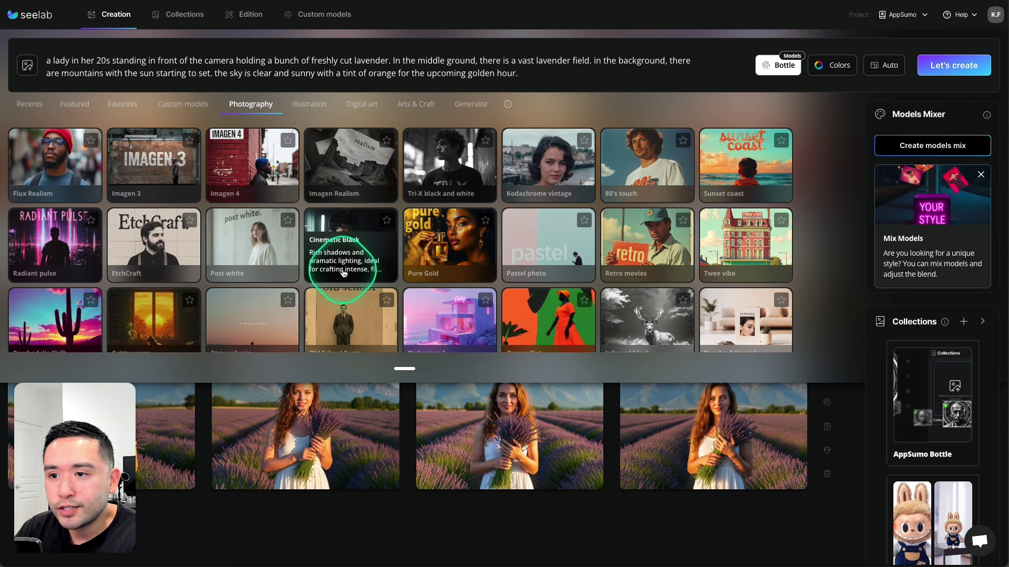
{"action": "scroll", "coordinate": [78, 262], "scroll_direction": "down", "scroll_amount": 3}
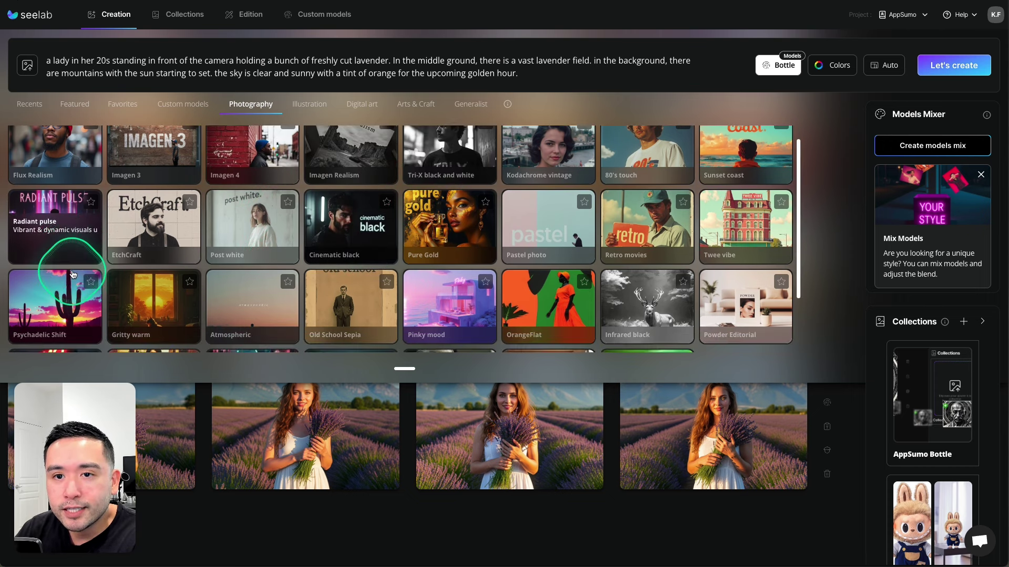
{"action": "scroll", "coordinate": [525, 265], "scroll_direction": "down", "scroll_amount": 2}
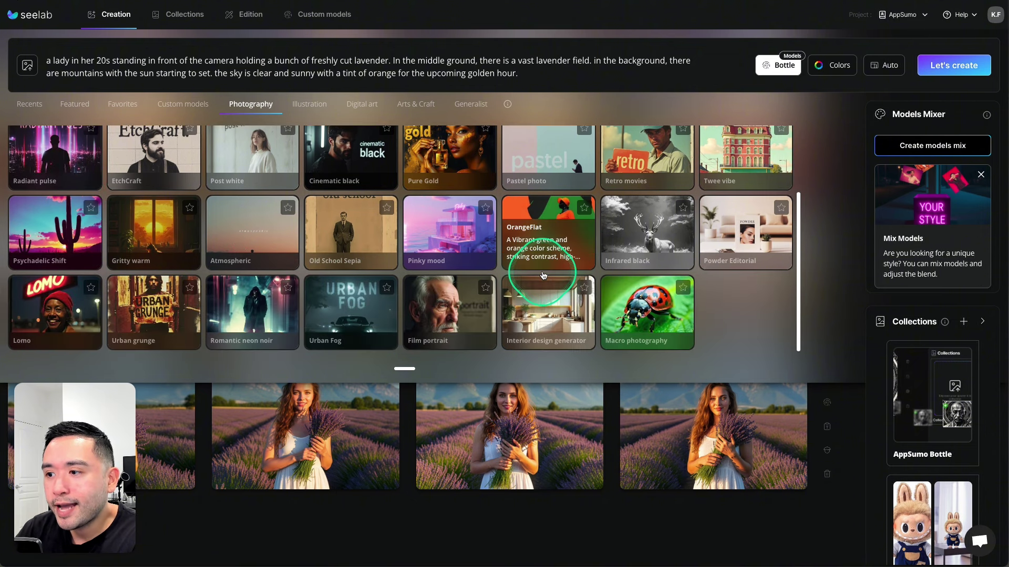
Look through the Illustration, Digital art, Arts & Craft and Generalist model categories
{"action": "left_click", "coordinate": [307, 105]}
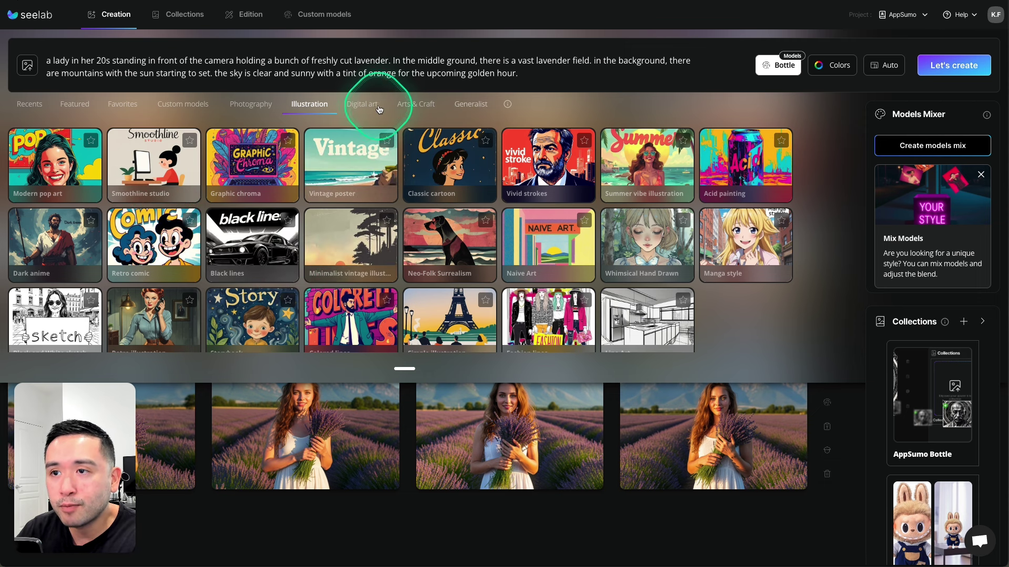
{"action": "left_click", "coordinate": [362, 108]}
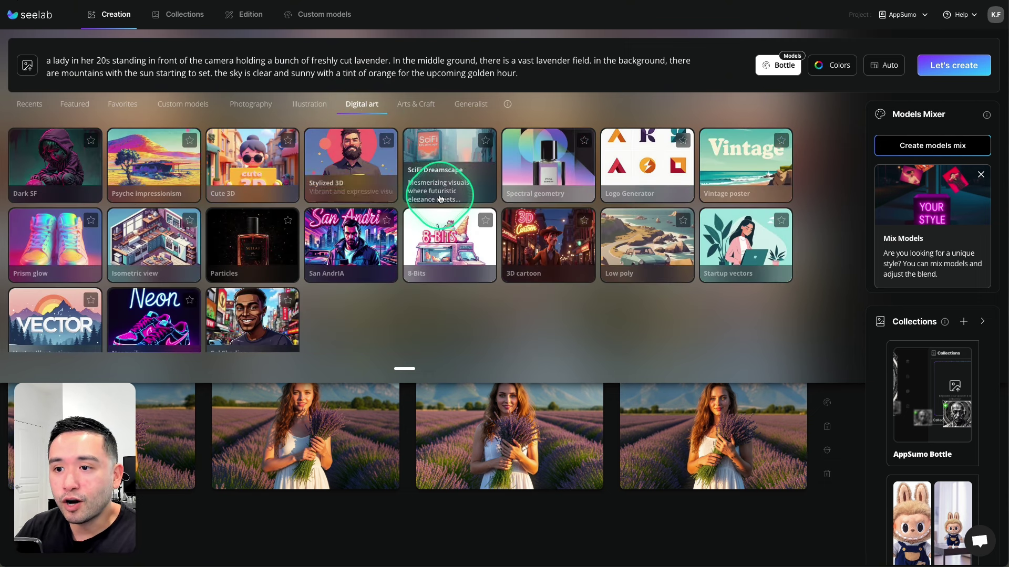
{"action": "left_click", "coordinate": [425, 104]}
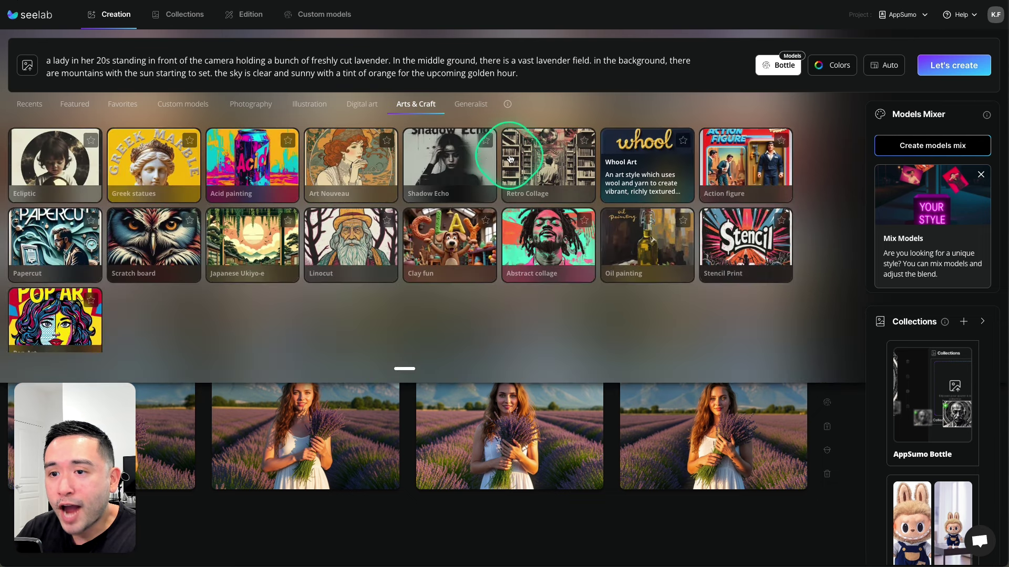
{"action": "left_click", "coordinate": [470, 104]}
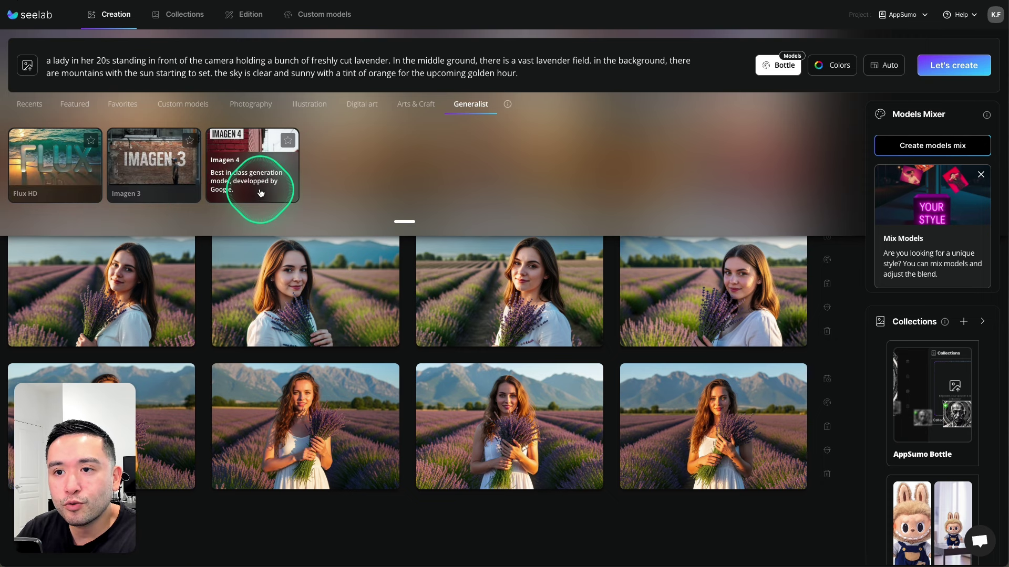
Check the custom, favorite and featured models, and choose Imagen 3 for the lavender prompt
{"action": "left_click", "coordinate": [173, 104]}
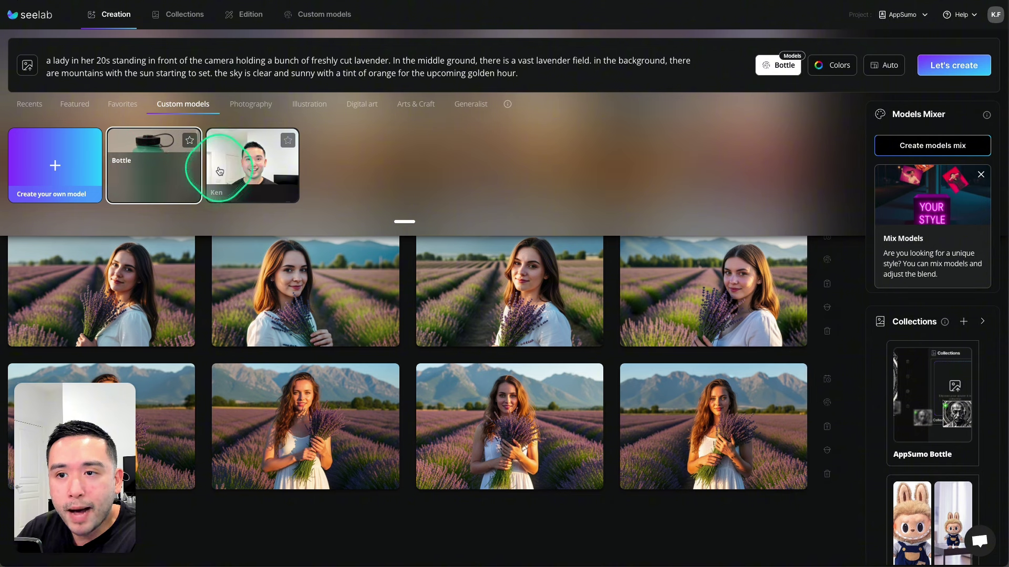
{"action": "left_click", "coordinate": [123, 107]}
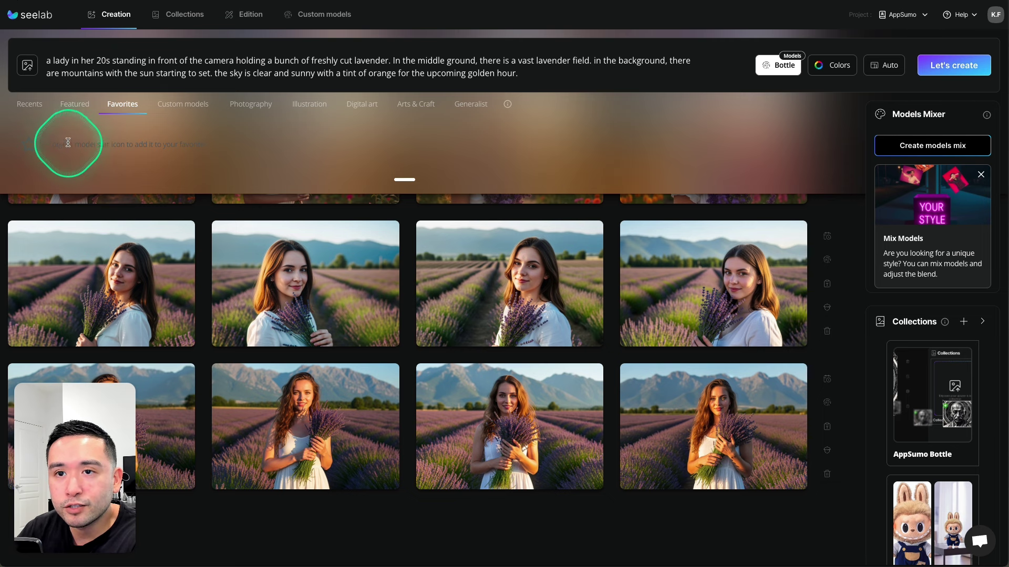
{"action": "left_click", "coordinate": [74, 106]}
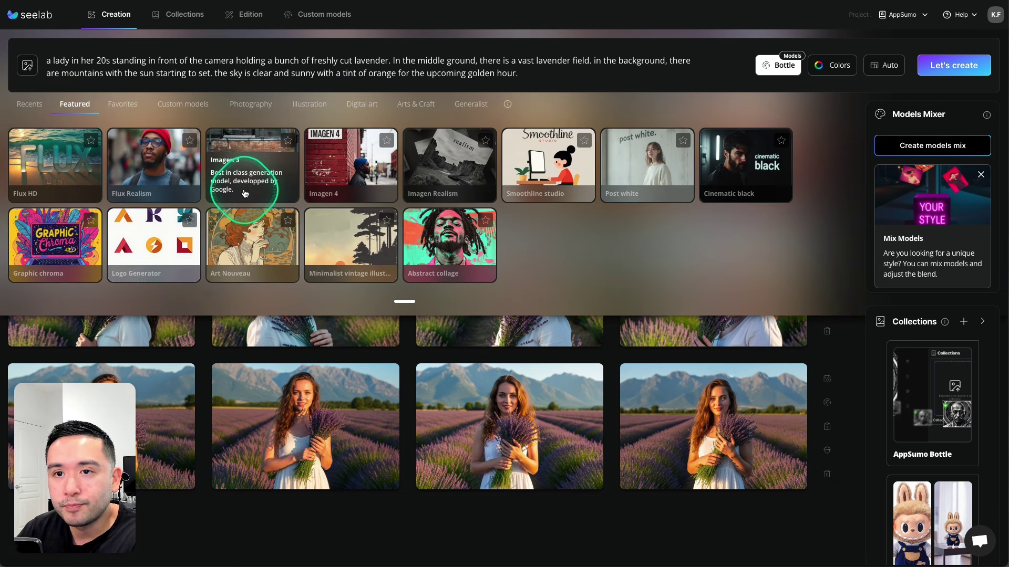
{"action": "left_click", "coordinate": [237, 167]}
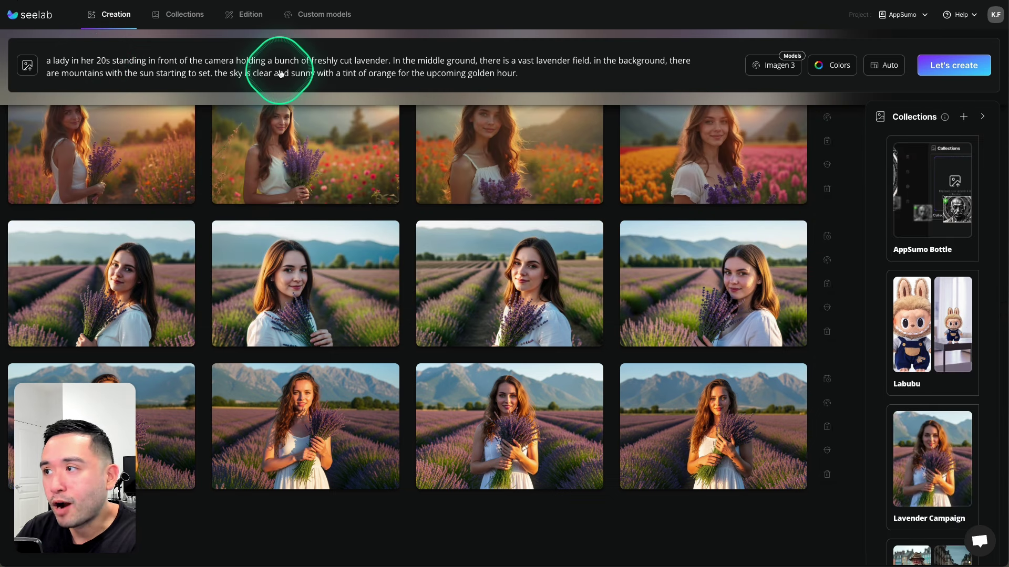
Examine the color palette for creations and read its explanation
{"action": "left_click", "coordinate": [832, 68]}
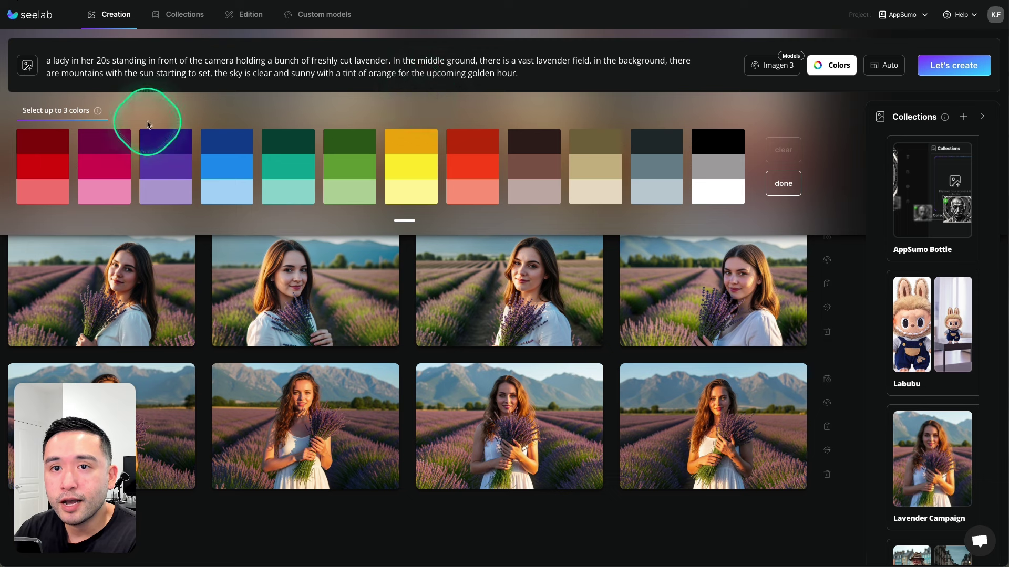
{"action": "mouse_move", "coordinate": [96, 115]}
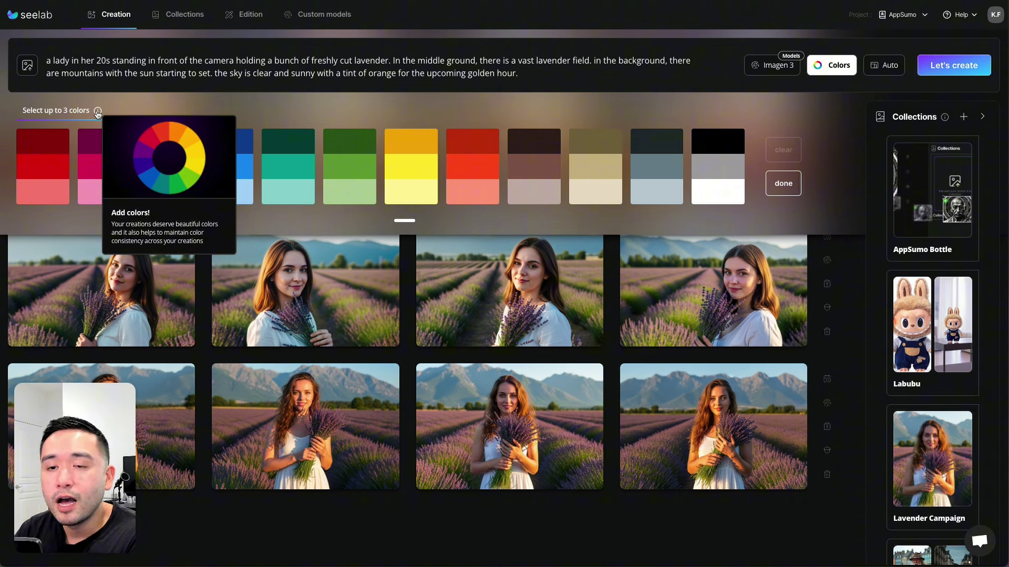
{"action": "left_click", "coordinate": [106, 165]}
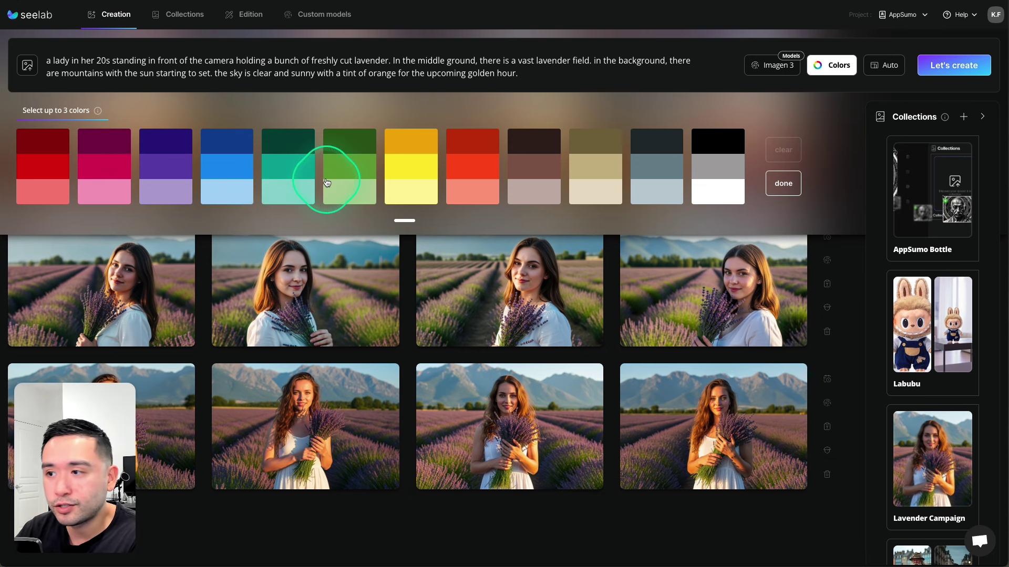
Set the format to Banner 16:9 and generate images from the lavender prompt
{"action": "left_click", "coordinate": [886, 67]}
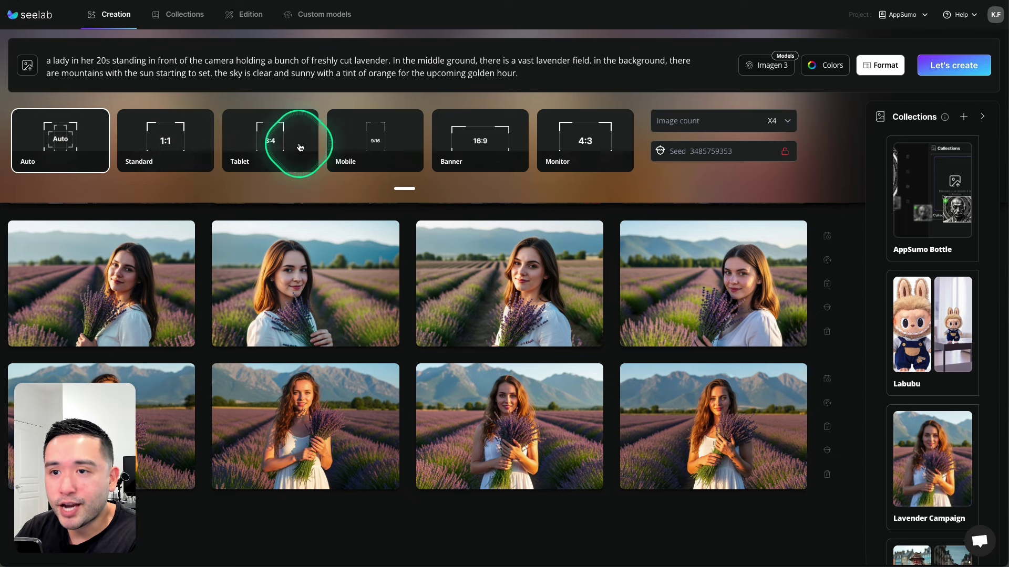
{"action": "left_click", "coordinate": [480, 141]}
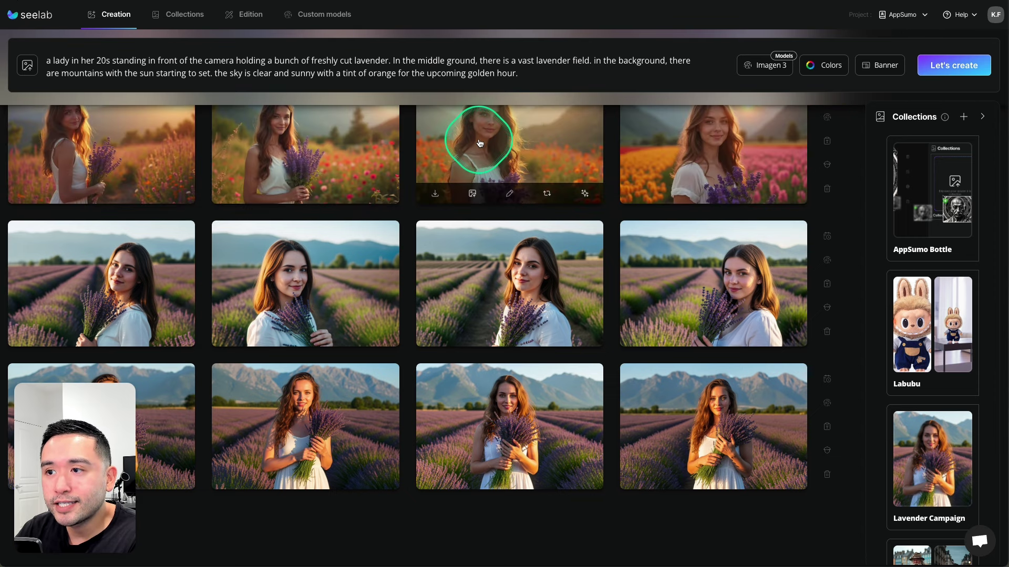
{"action": "left_click", "coordinate": [942, 70]}
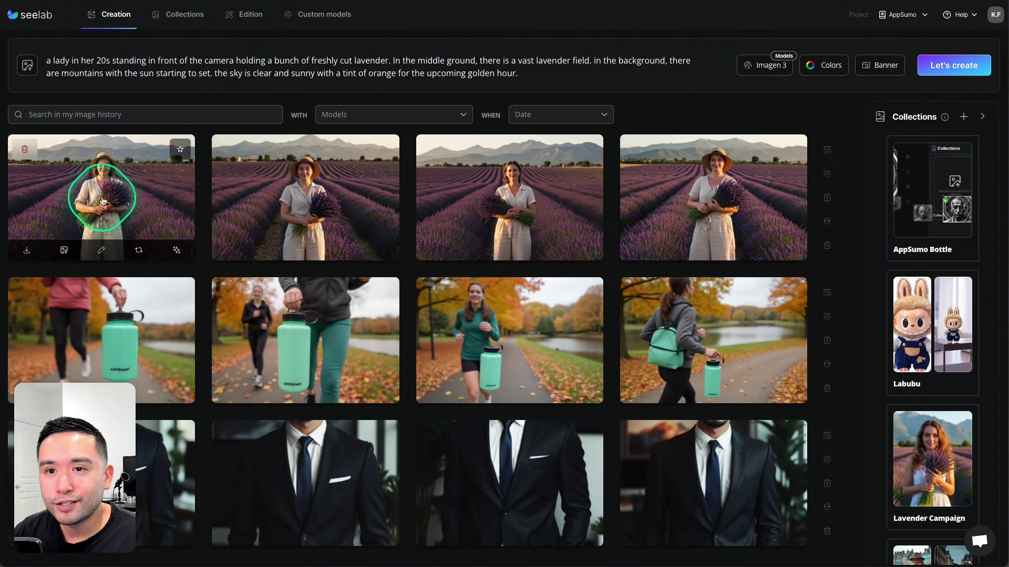
View the four newly generated Imagen 3 lavender images in turn at full size
{"action": "left_click", "coordinate": [103, 200]}
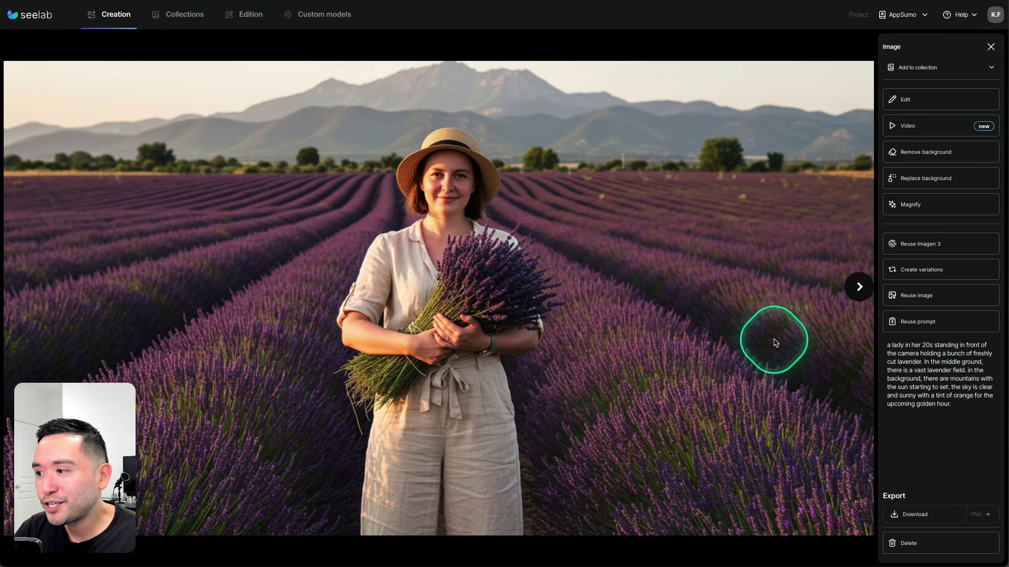
{"action": "left_click", "coordinate": [862, 293]}
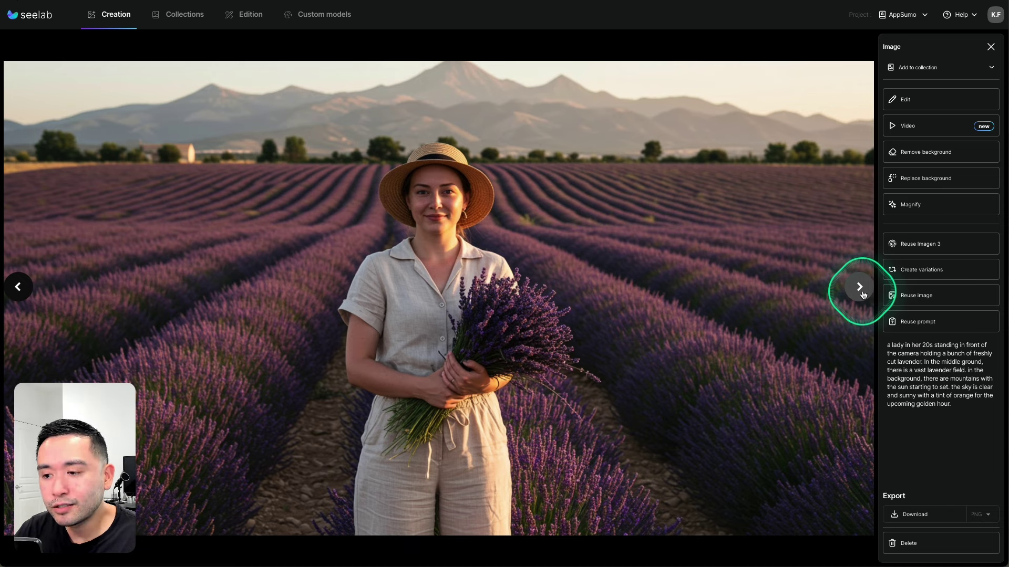
{"action": "left_click", "coordinate": [459, 234]}
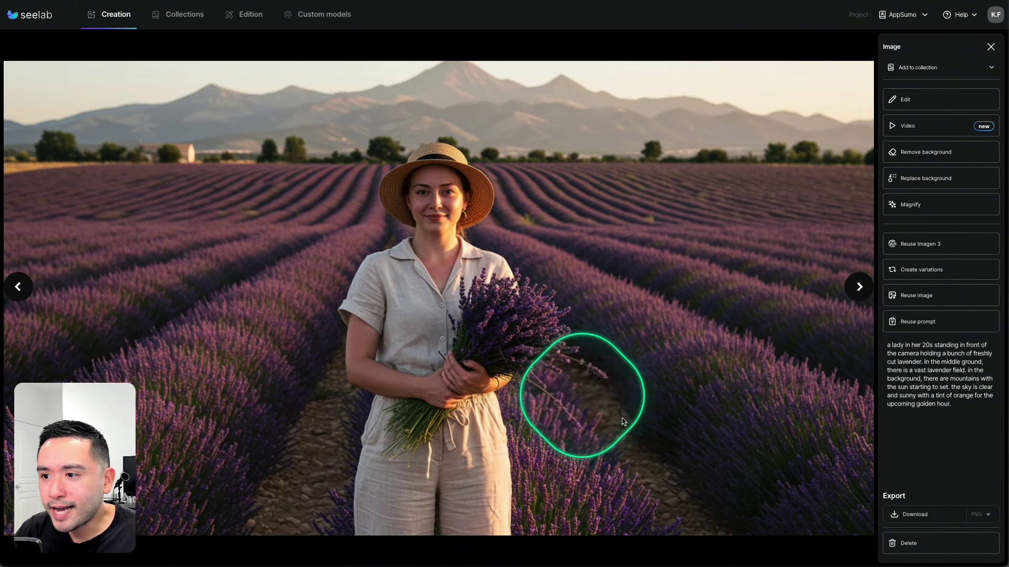
{"action": "left_click", "coordinate": [859, 288]}
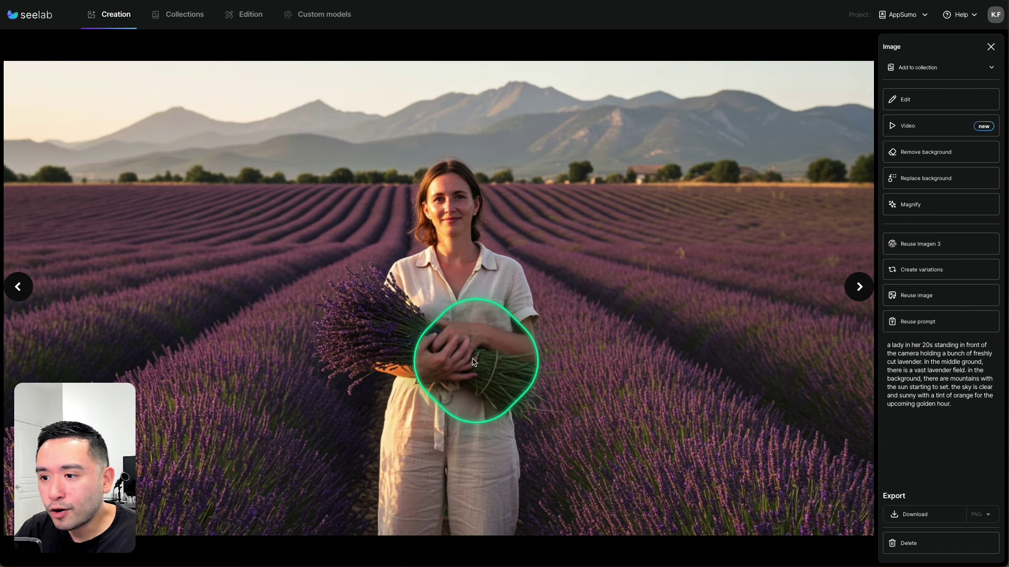
{"action": "left_click", "coordinate": [860, 290]}
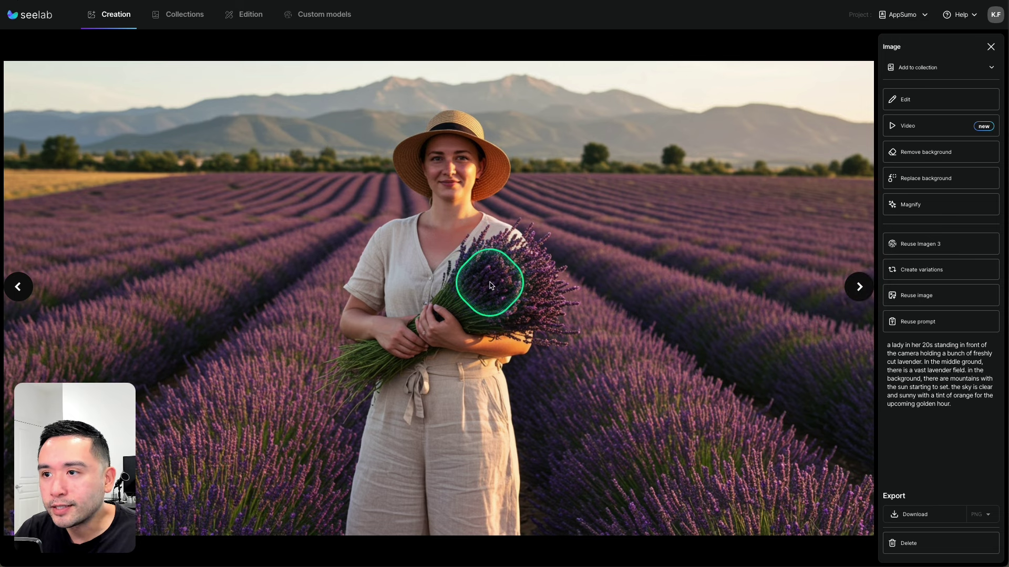
View the older Imagen 4 lavender images at full size for comparison, ending on the last one, and return to the image history
{"action": "left_click", "coordinate": [980, 54]}
{"action": "scroll", "coordinate": [514, 276], "scroll_direction": "down", "scroll_amount": 15}
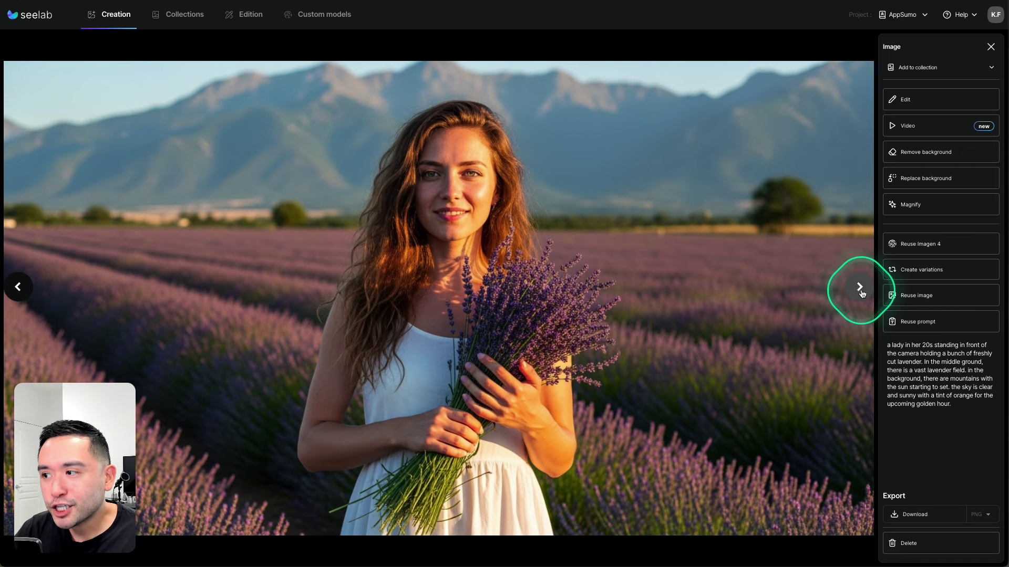
{"action": "left_click", "coordinate": [860, 287]}
{"action": "left_click", "coordinate": [860, 288]}
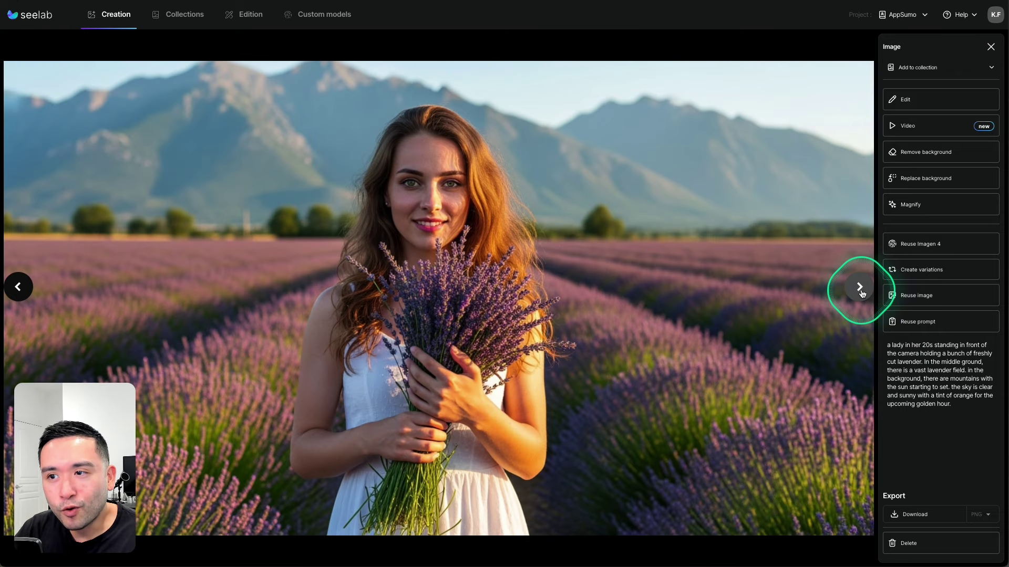
{"action": "left_click", "coordinate": [862, 293]}
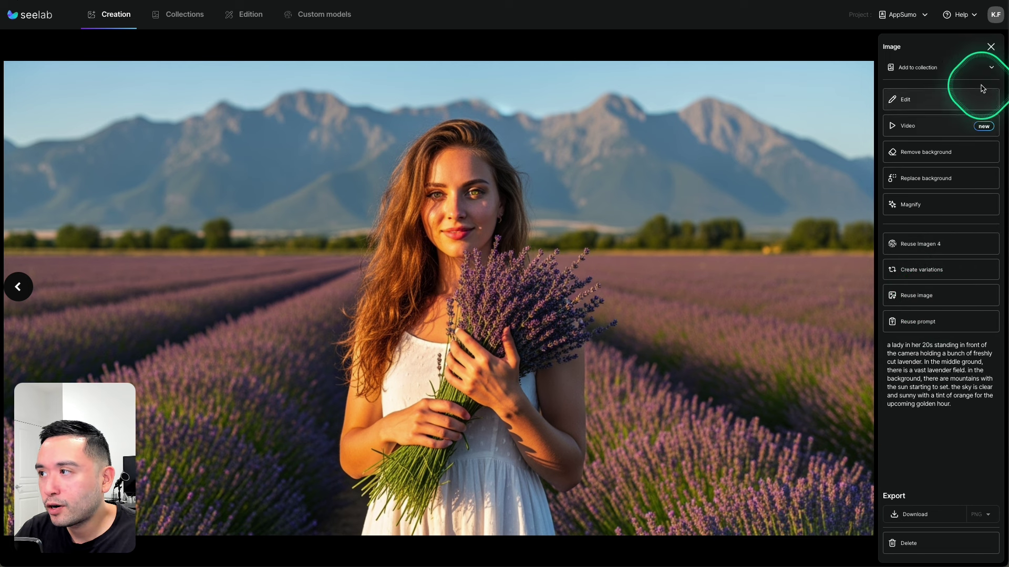
{"action": "left_click", "coordinate": [991, 48]}
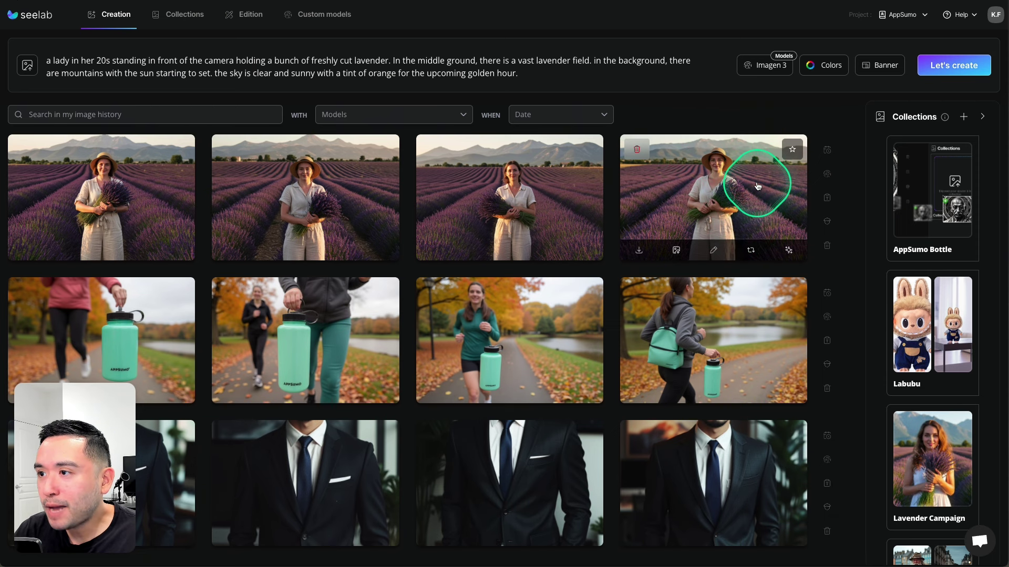
Add the fourth new lavender image to the Lavender Campaign collection and check that collection
{"action": "left_click", "coordinate": [793, 152]}
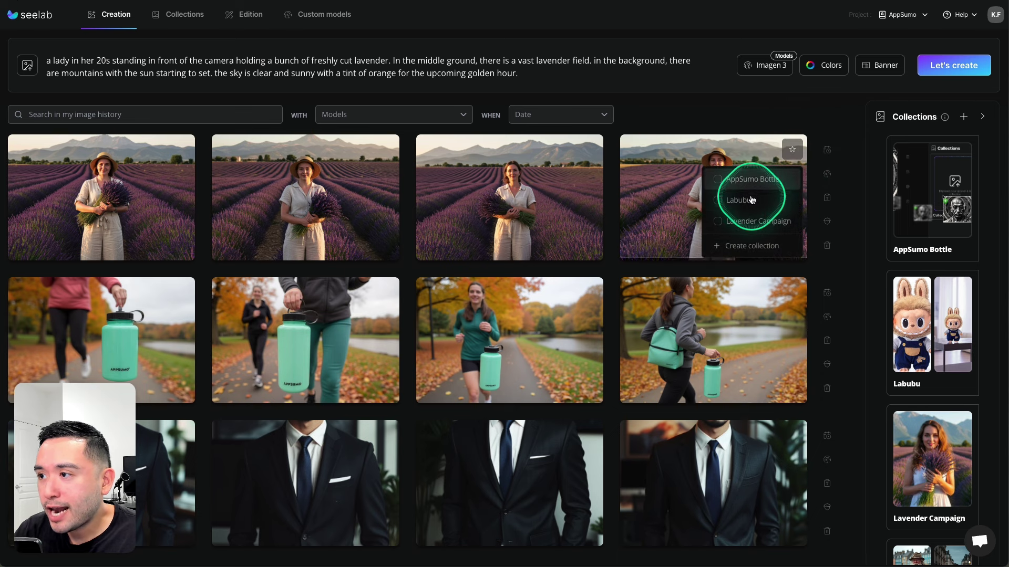
{"action": "left_click", "coordinate": [718, 222]}
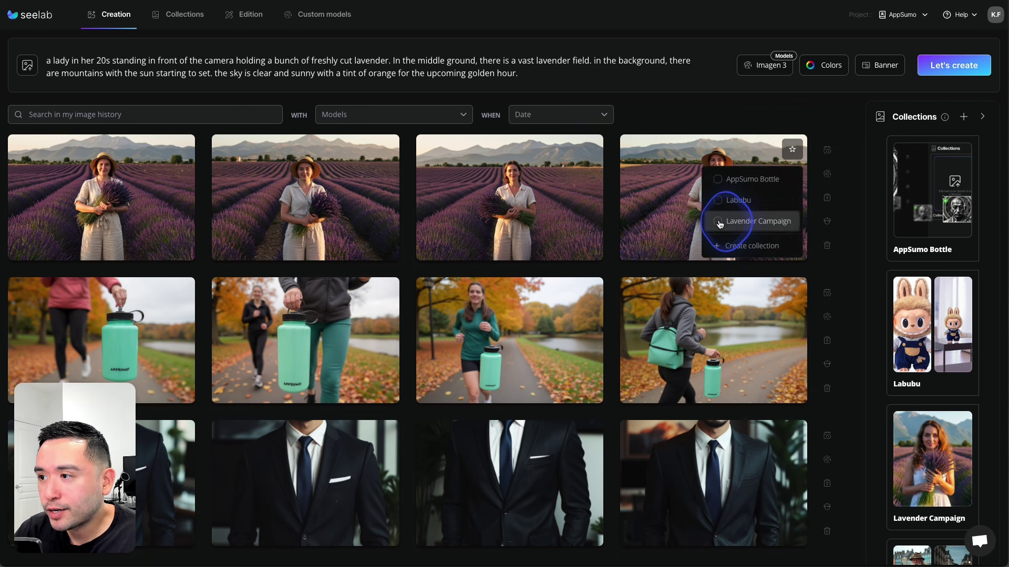
{"action": "scroll", "coordinate": [901, 247], "scroll_direction": "down", "scroll_amount": 1}
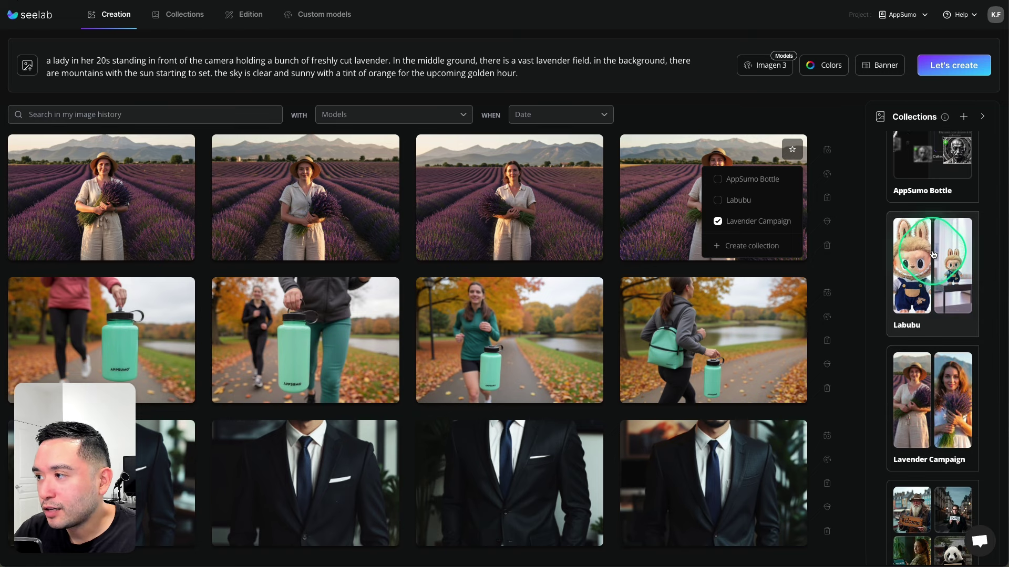
{"action": "scroll", "coordinate": [926, 402], "scroll_direction": "down", "scroll_amount": 1}
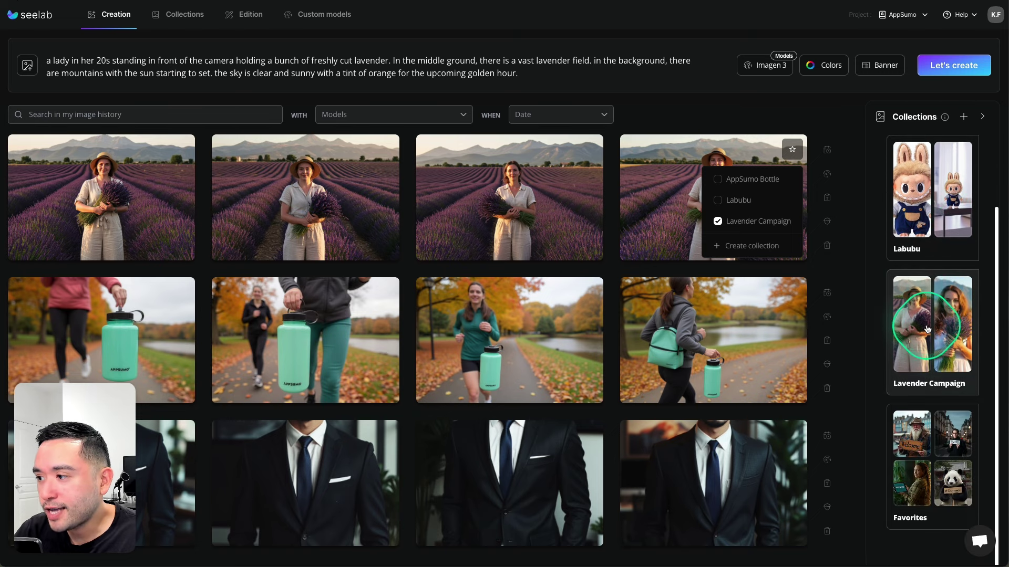
{"action": "left_click", "coordinate": [929, 323]}
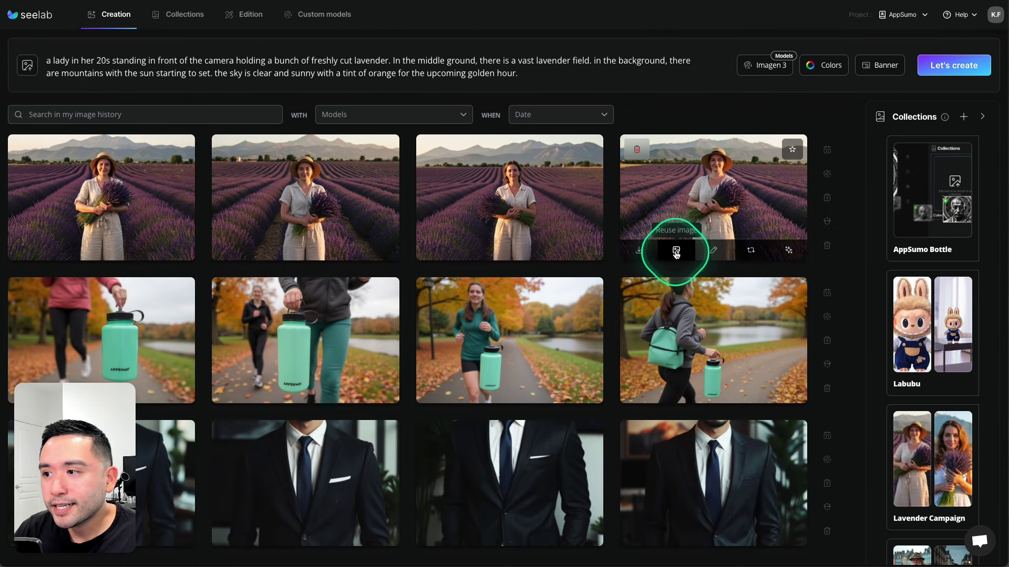
Reuse the fourth new lavender image as the Remix reference for the prompt and collapse the reference options
{"action": "left_click", "coordinate": [676, 252]}
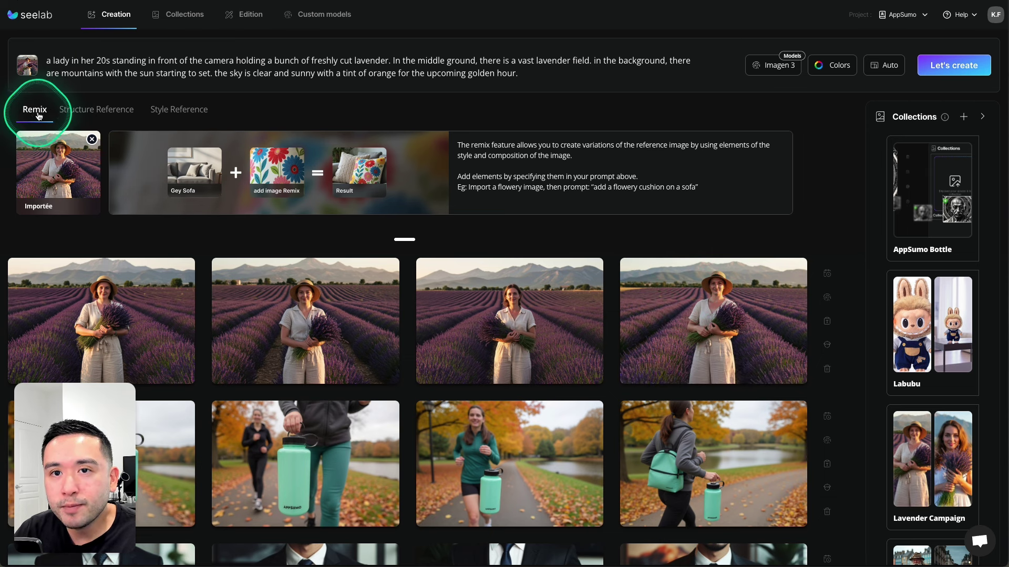
{"action": "left_click", "coordinate": [32, 72]}
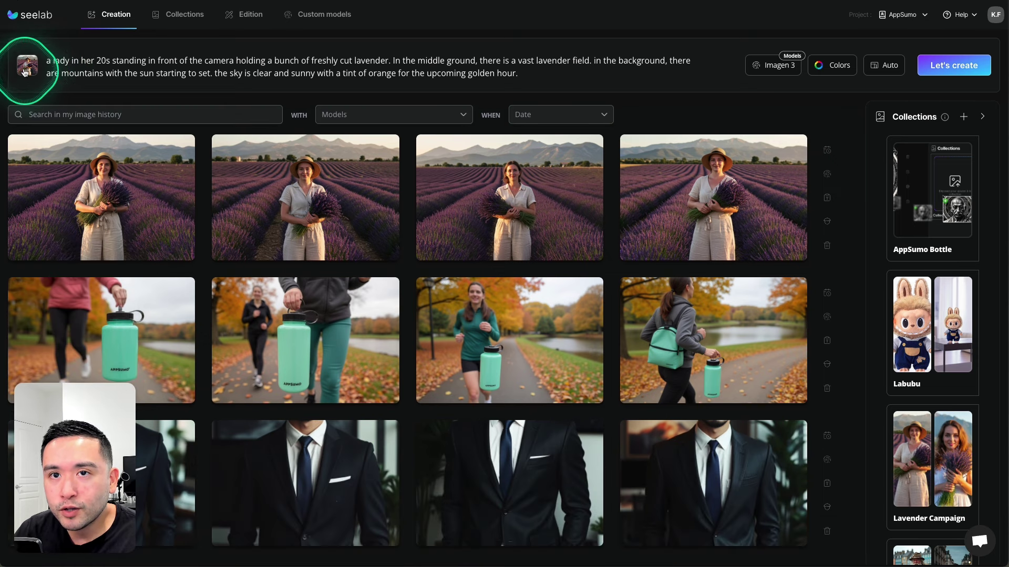
Review the Remix reference image and switch the generation model to Imagen 4
{"action": "left_click", "coordinate": [29, 72]}
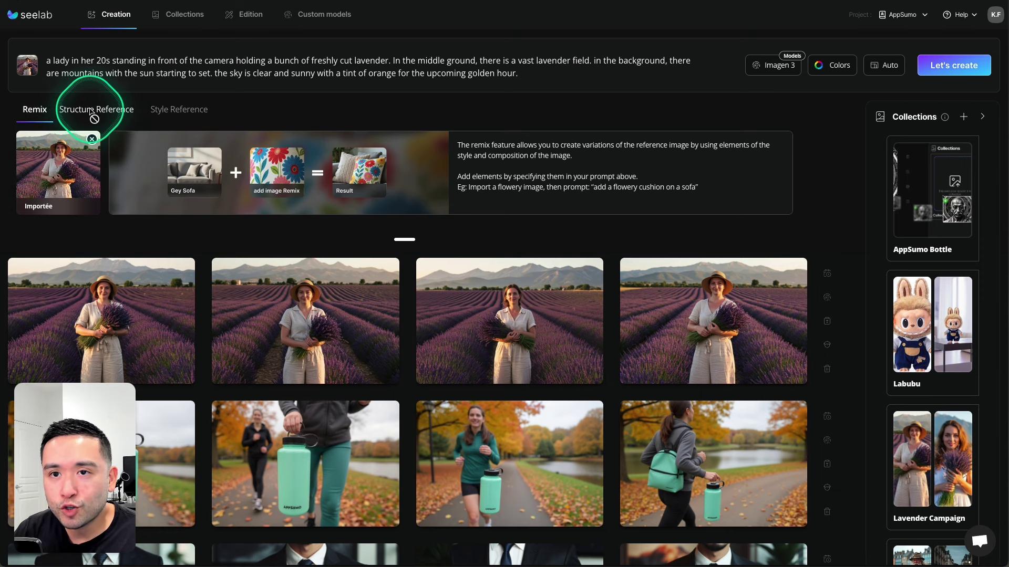
{"action": "left_click", "coordinate": [786, 64]}
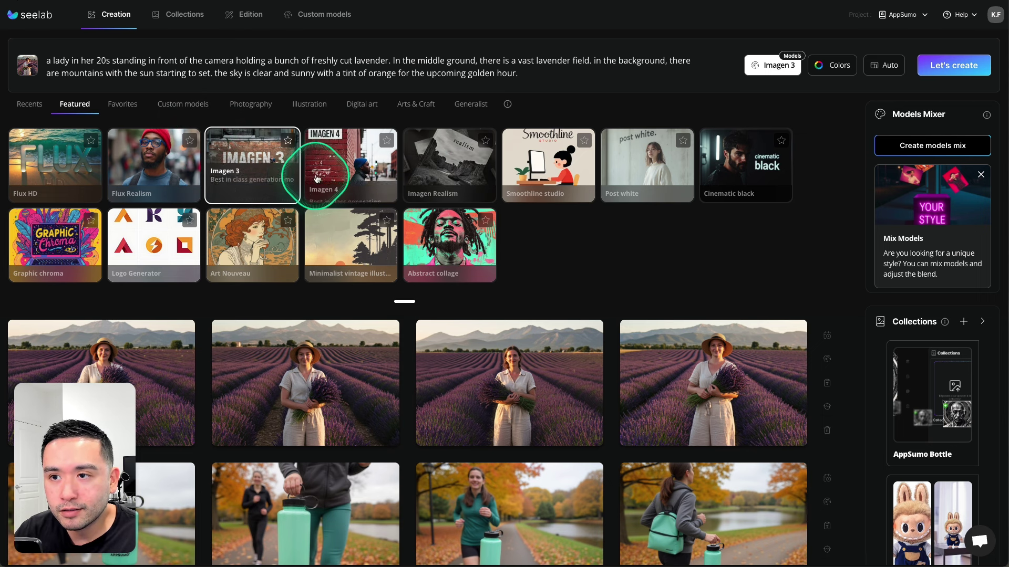
{"action": "left_click", "coordinate": [331, 167]}
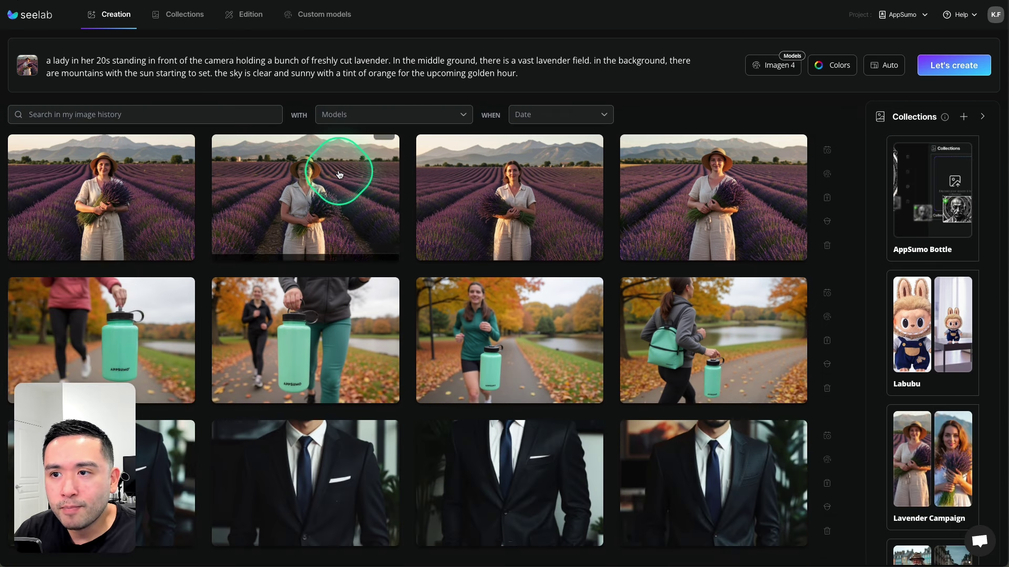
Replace the prompt with "lady holding lavender inside a boutique shop" and generate images from the Remix reference
{"action": "left_click", "coordinate": [36, 69]}
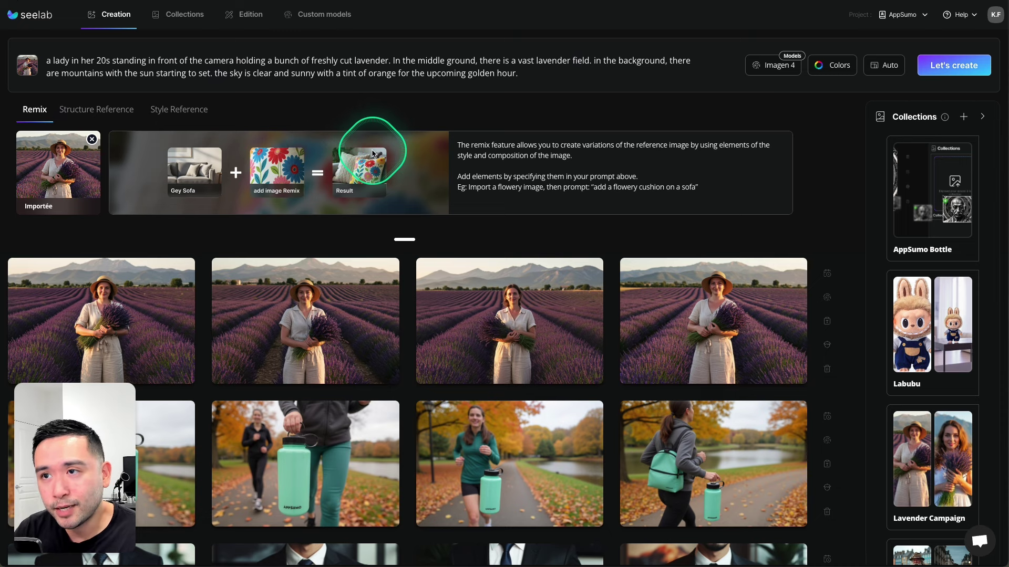
{"action": "triple_click", "coordinate": [429, 73]}
{"action": "key", "text": "BackSpace"}
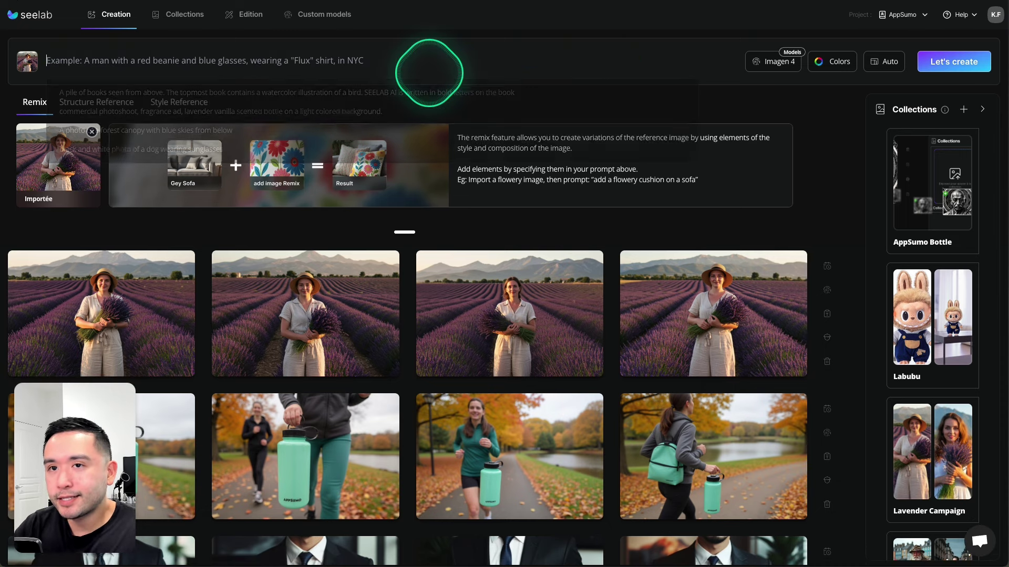
{"action": "type", "text": "lady holding lavender inside a boutique shop"}
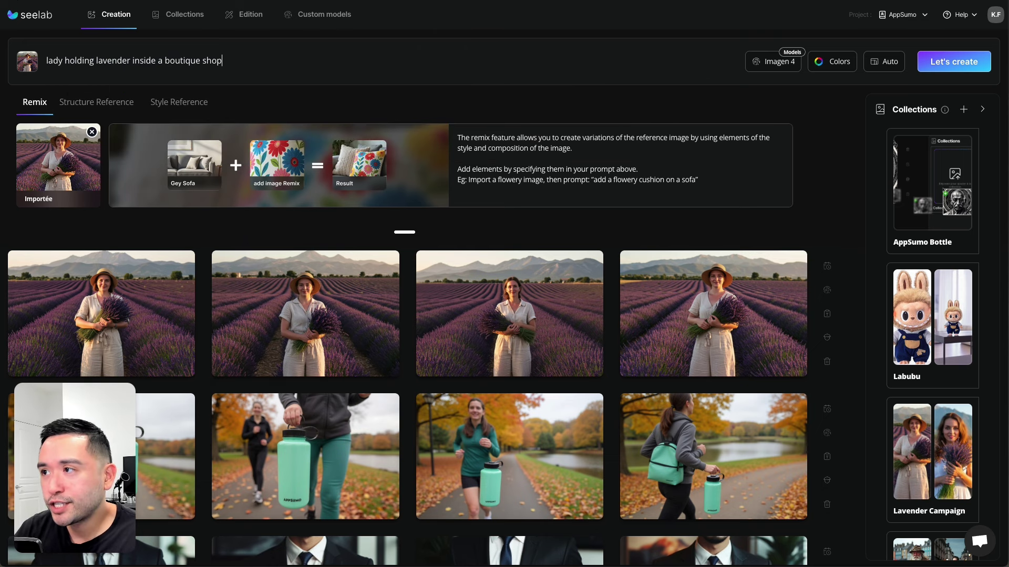
{"action": "left_click", "coordinate": [940, 64]}
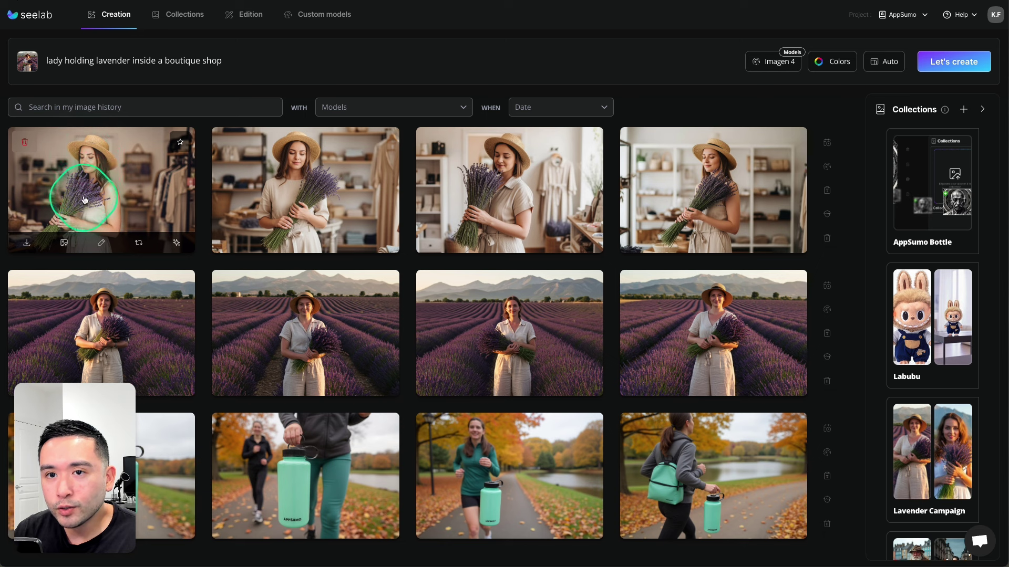
View the original lavender field reference image at full size, and compare it with the four new boutique shop images in turn
{"action": "left_click", "coordinate": [718, 315]}
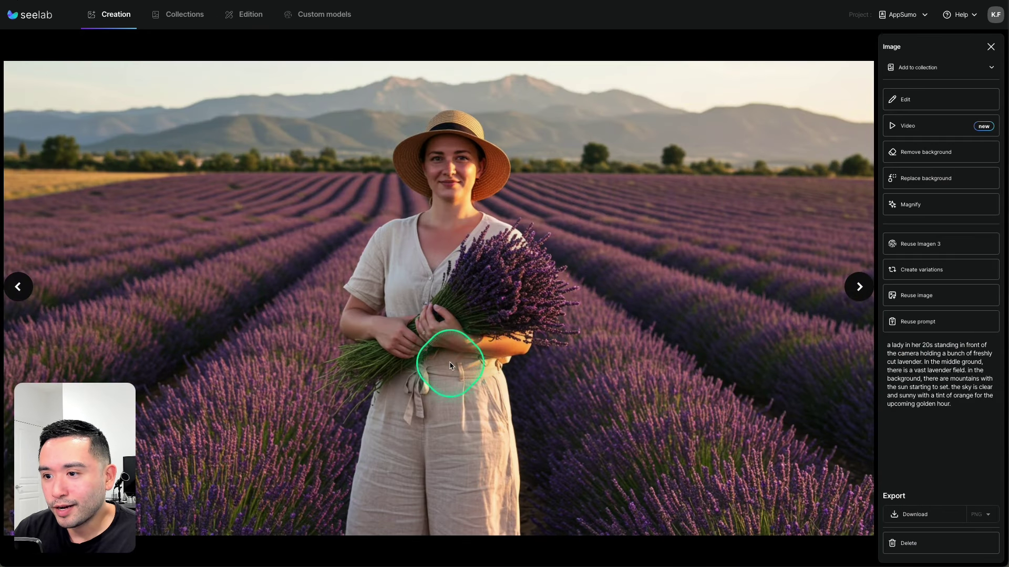
{"action": "left_click", "coordinate": [991, 47]}
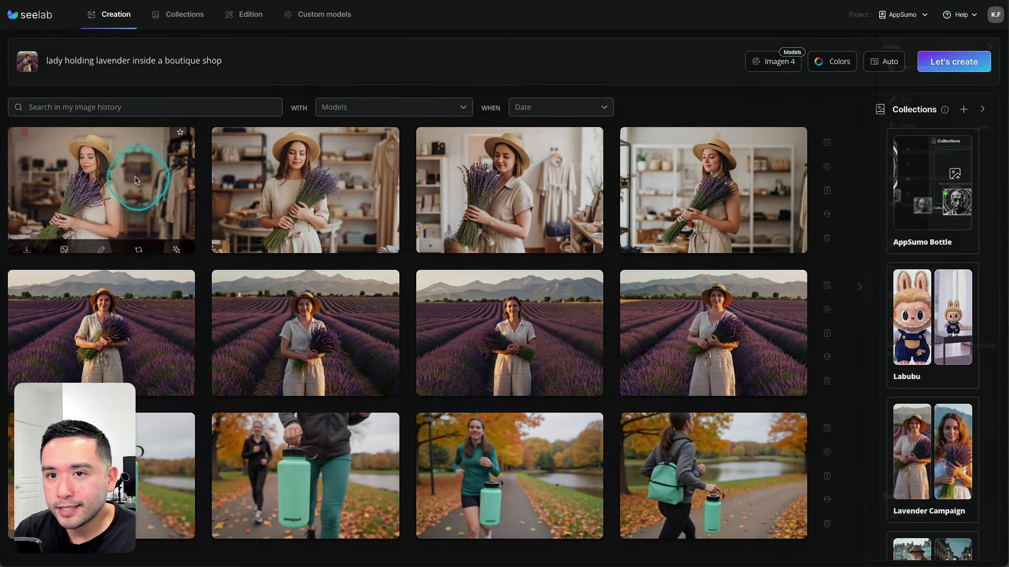
{"action": "left_click", "coordinate": [142, 171]}
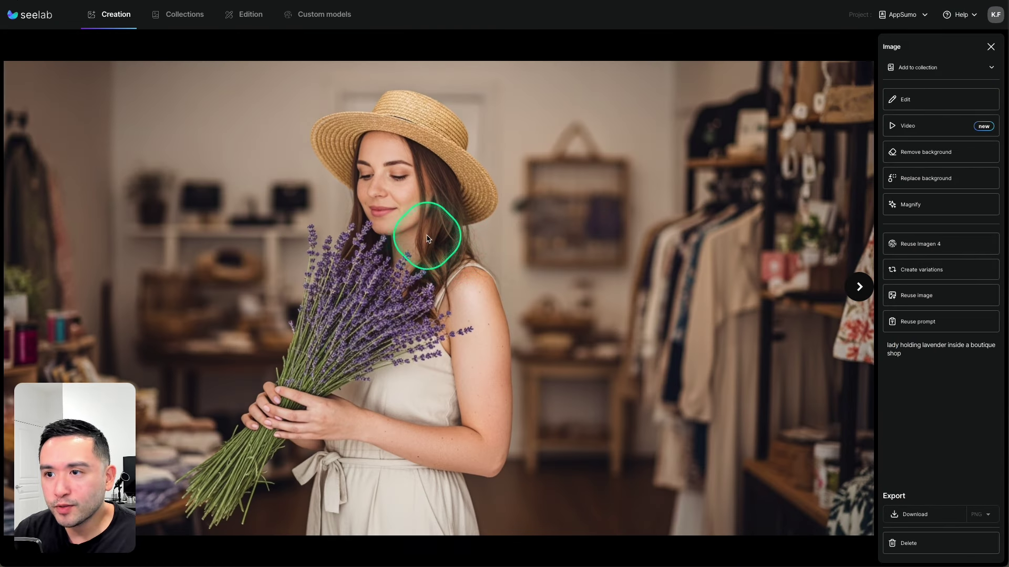
{"action": "left_click", "coordinate": [858, 287]}
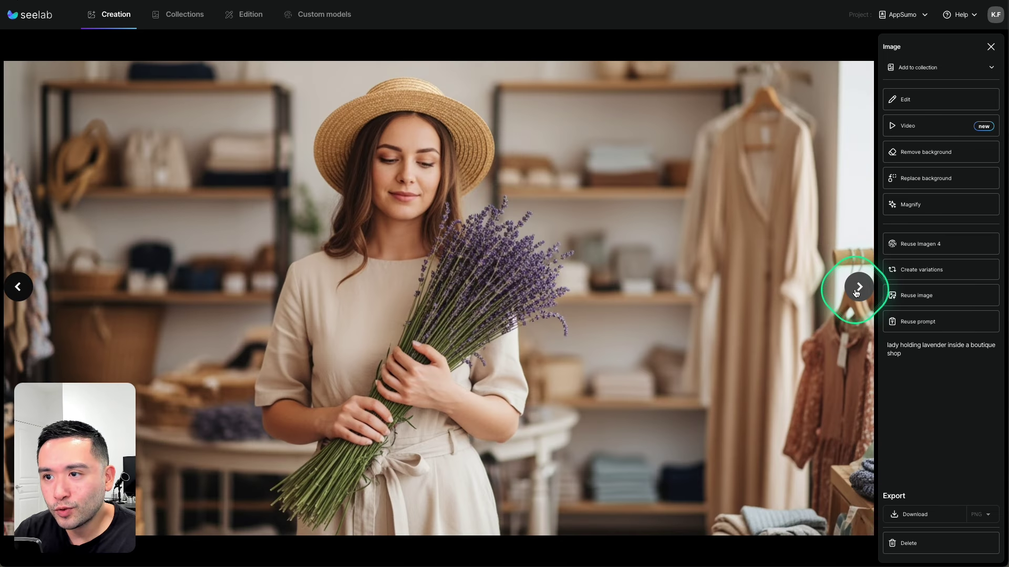
{"action": "left_click", "coordinate": [857, 289]}
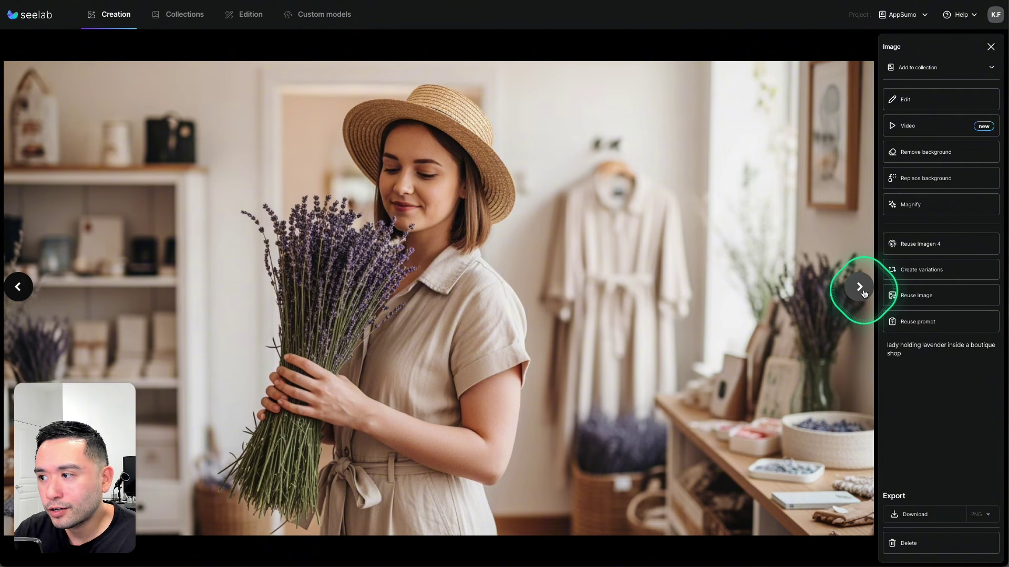
{"action": "left_click", "coordinate": [863, 293]}
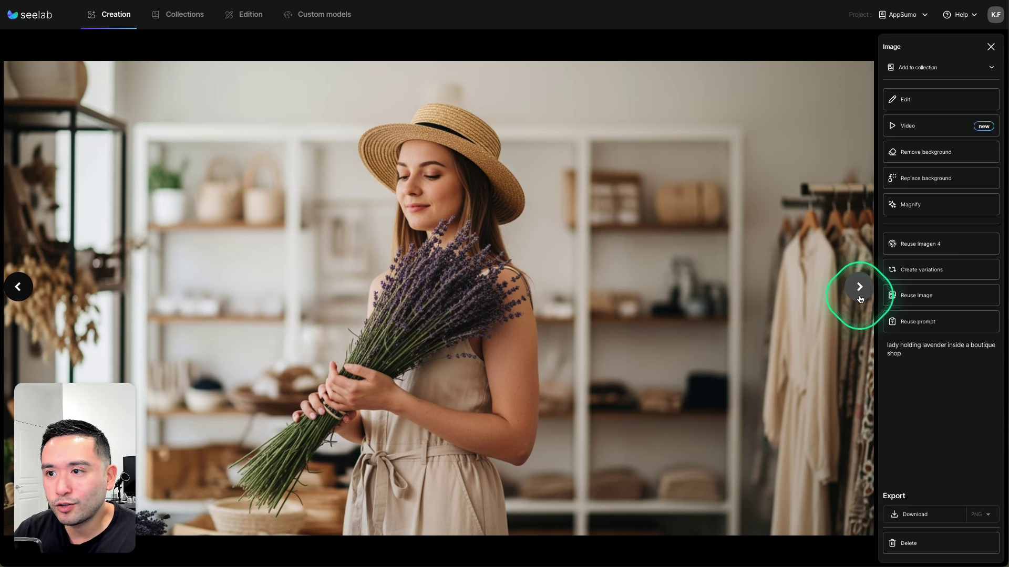
Go back to the second boutique shop image, remove its background and return to the image history
{"action": "left_click", "coordinate": [23, 285]}
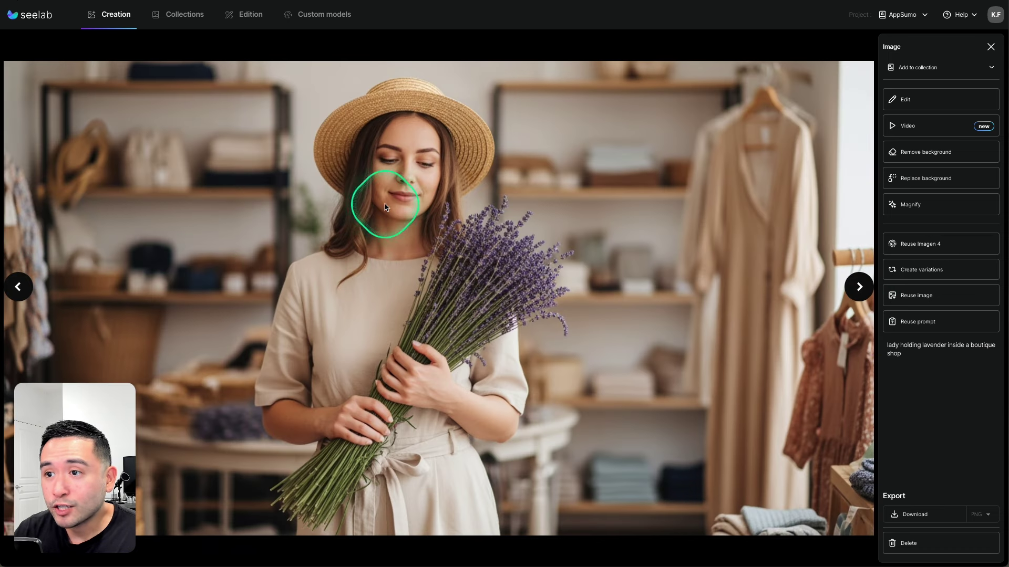
{"action": "left_click", "coordinate": [934, 159]}
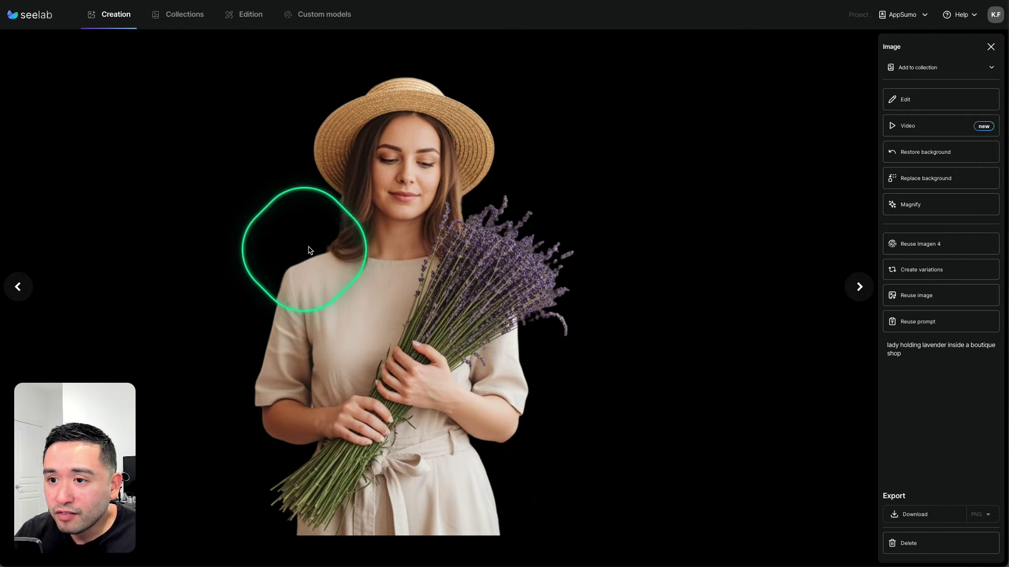
{"action": "key", "text": "Escape"}
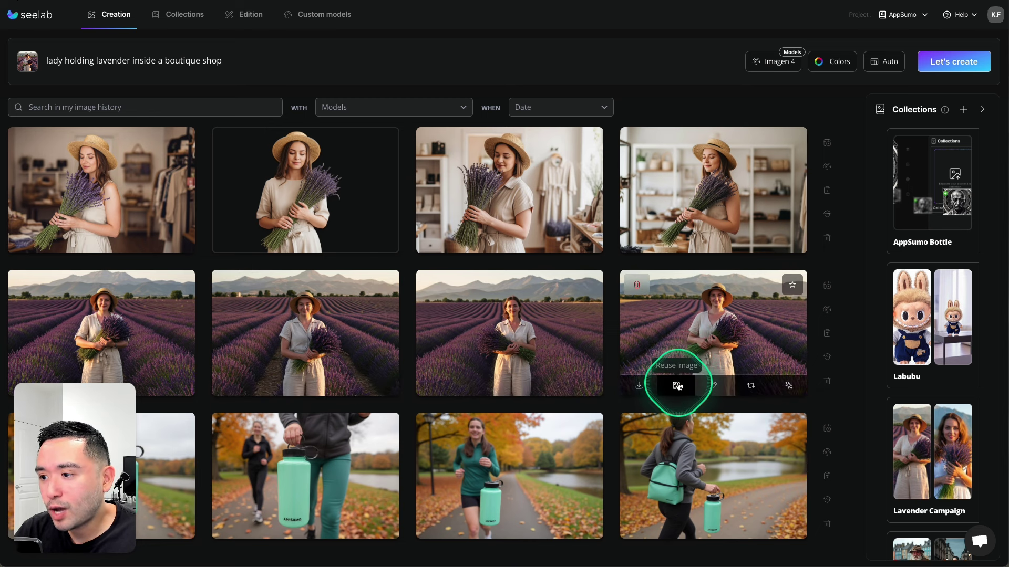
Generate the boutique shop prompt with the Vintage poster digital art model, reusing the fourth lavender field image as the Remix reference
{"action": "left_click", "coordinate": [677, 387]}
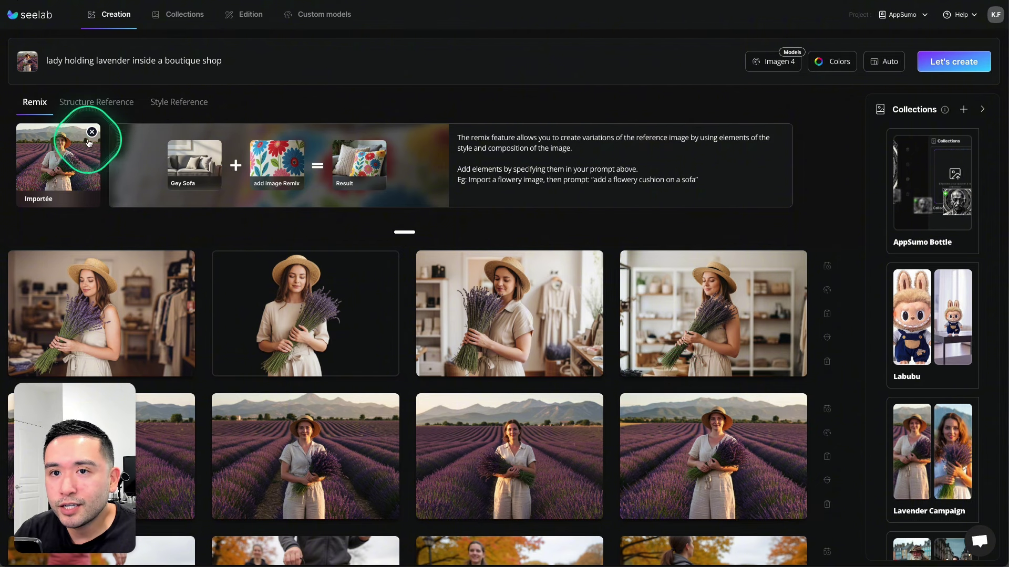
{"action": "left_click", "coordinate": [772, 62]}
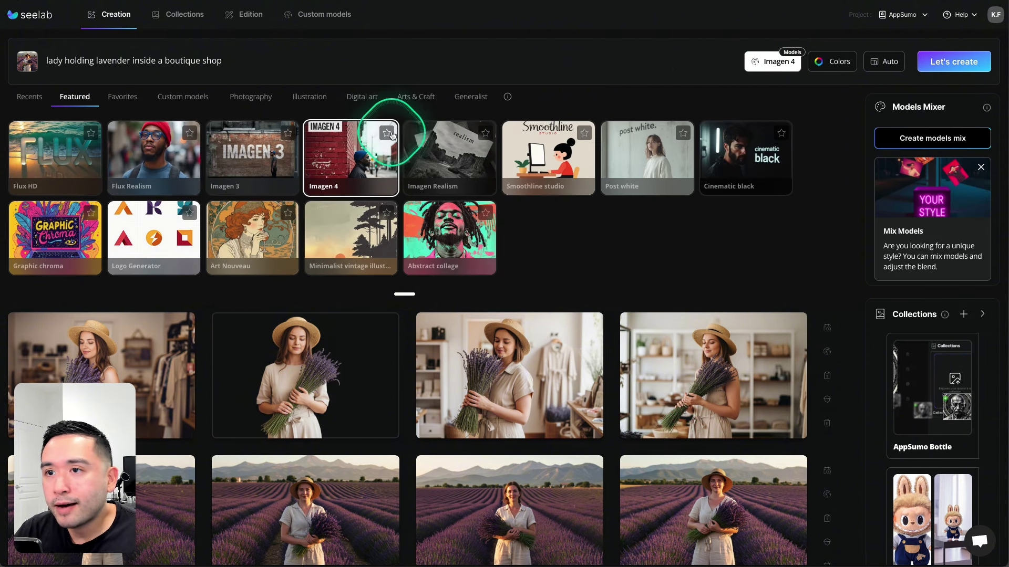
{"action": "left_click", "coordinate": [368, 101]}
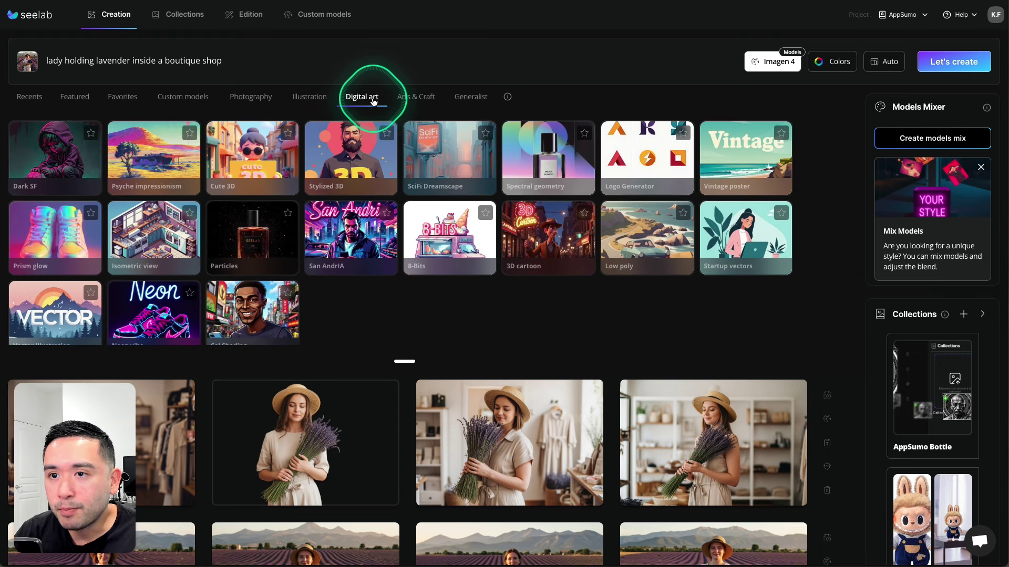
{"action": "scroll", "coordinate": [315, 175], "scroll_direction": "down", "scroll_amount": 1}
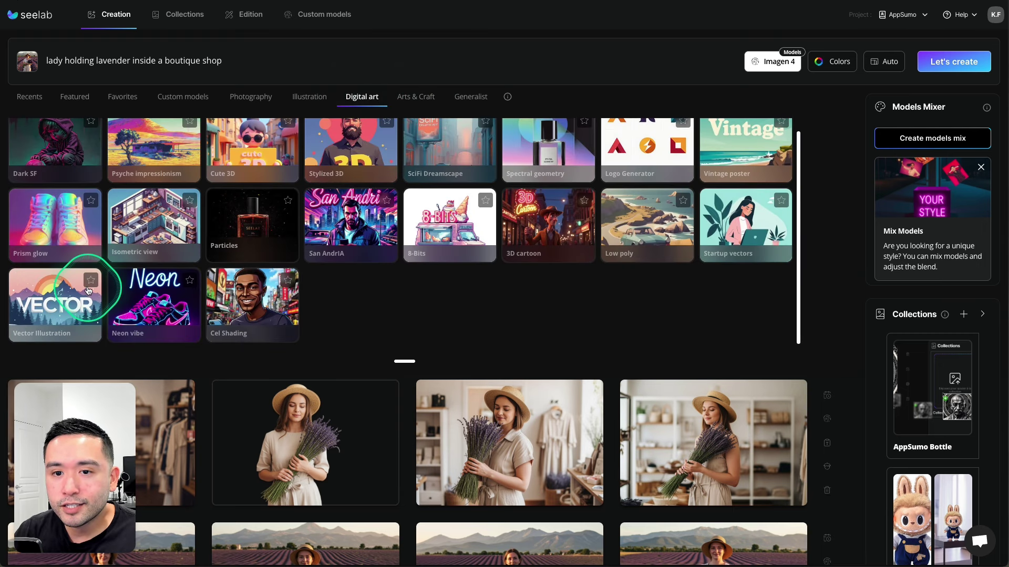
{"action": "scroll", "coordinate": [215, 301], "scroll_direction": "up", "scroll_amount": 1}
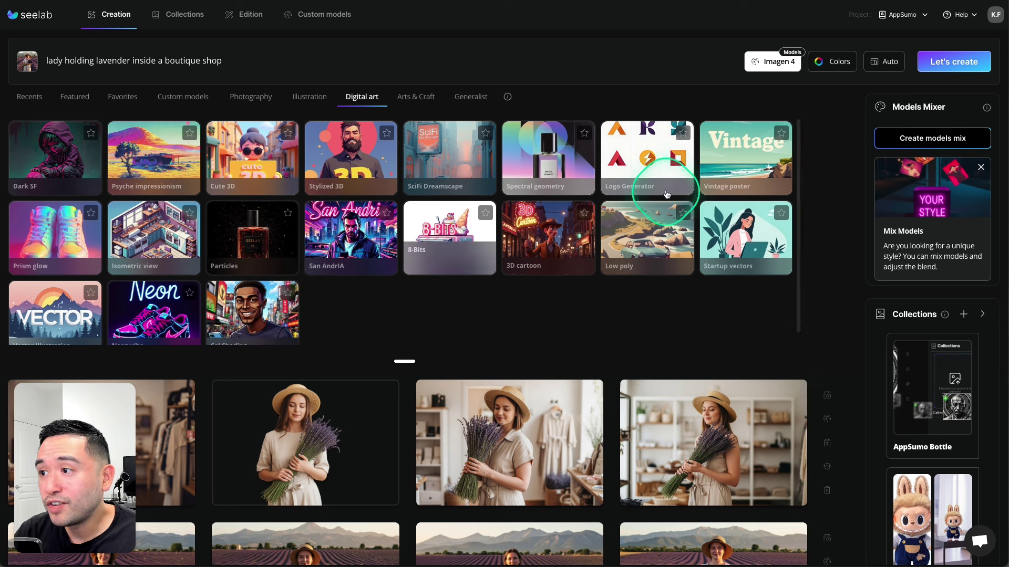
{"action": "left_click", "coordinate": [732, 158]}
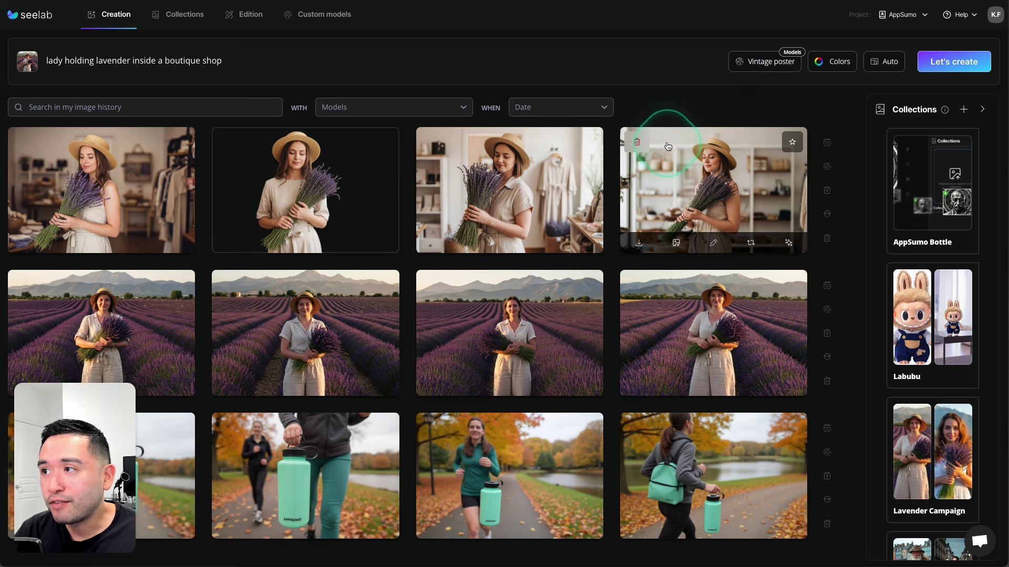
{"action": "left_click", "coordinate": [937, 69]}
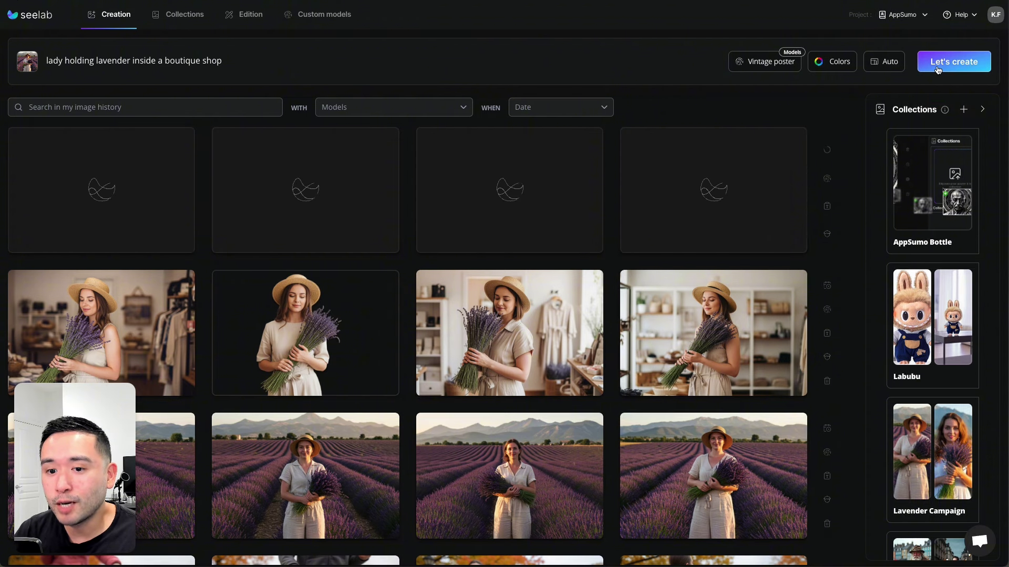
View the newly generated vintage poster images in turn at full size and return to the image history
{"action": "left_click", "coordinate": [118, 188]}
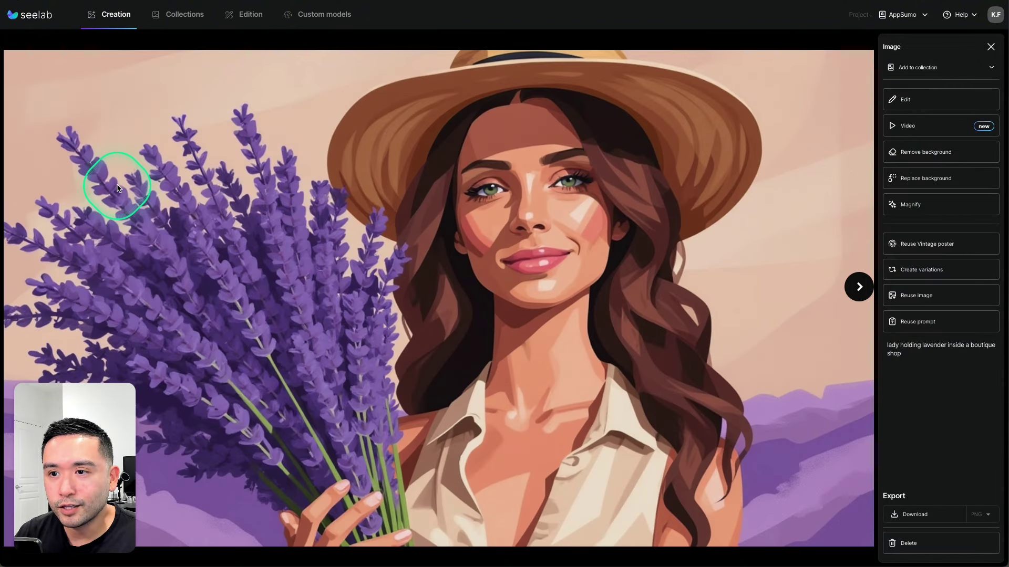
{"action": "left_click", "coordinate": [860, 286]}
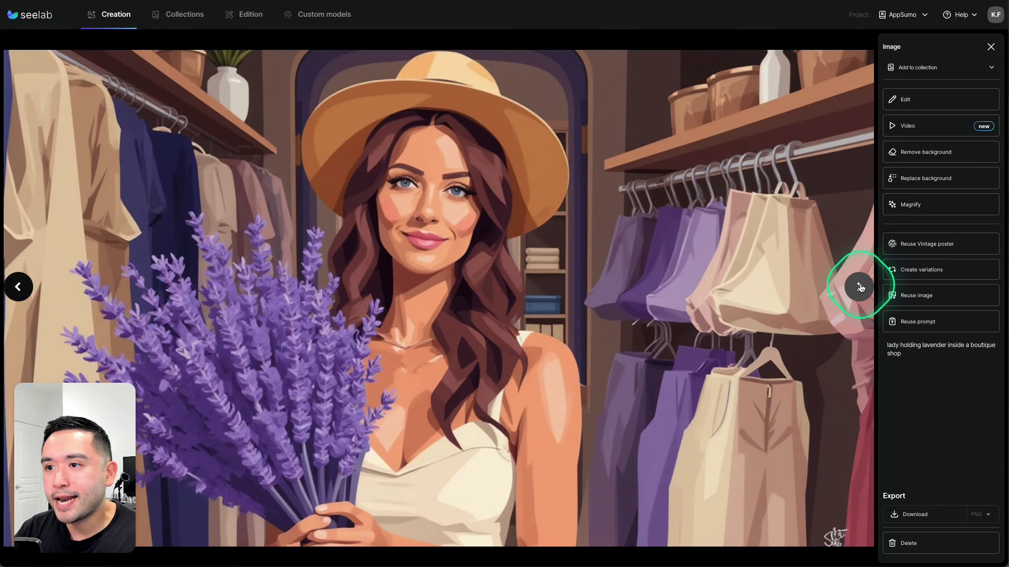
{"action": "left_click", "coordinate": [860, 286]}
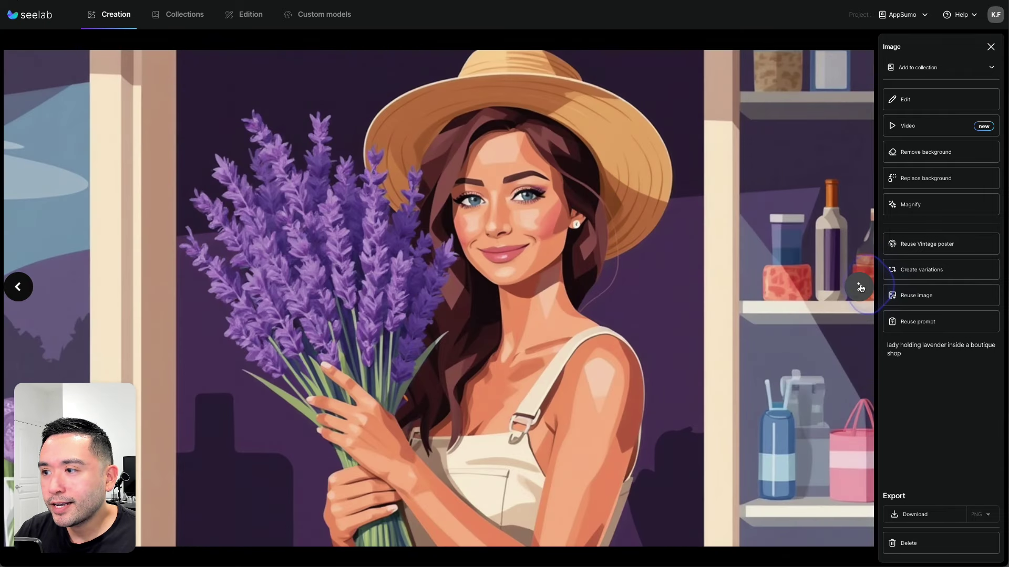
{"action": "left_click", "coordinate": [860, 286]}
{"action": "left_click", "coordinate": [860, 286]}
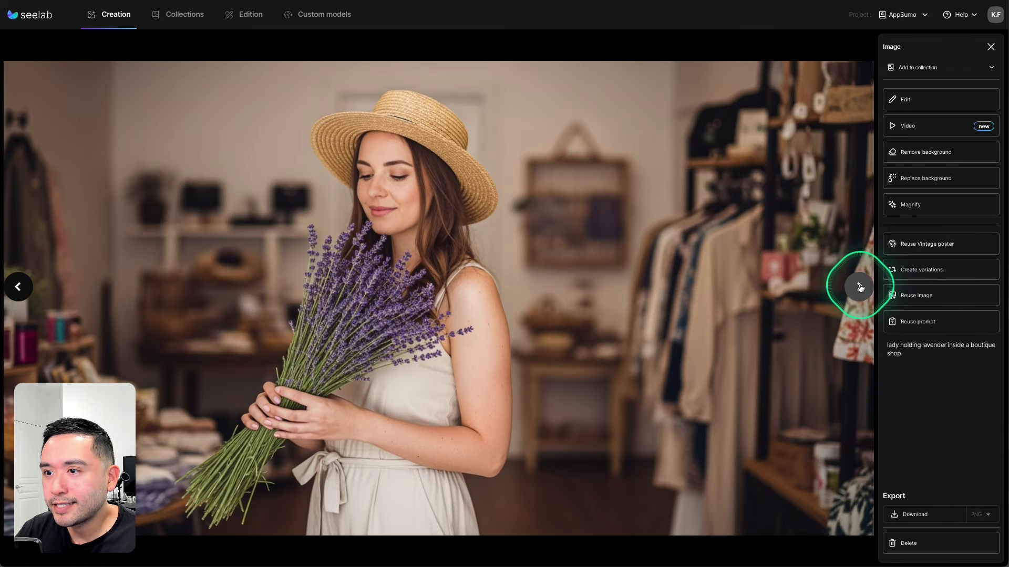
{"action": "left_click", "coordinate": [990, 46]}
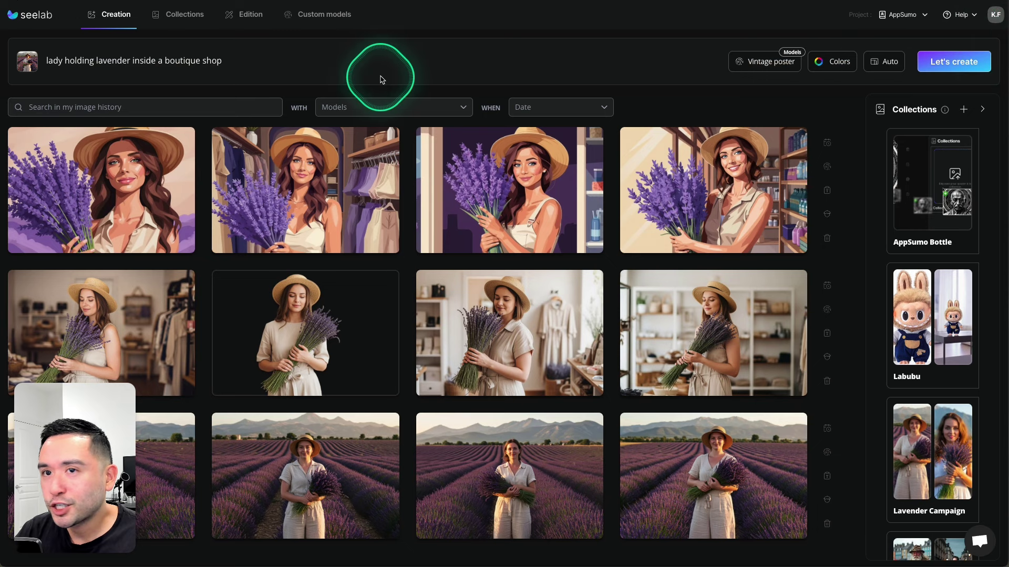
Check the format options, inspect the first vintage poster image at full size and in the image editor, and return to image creation
{"action": "left_click", "coordinate": [880, 63]}
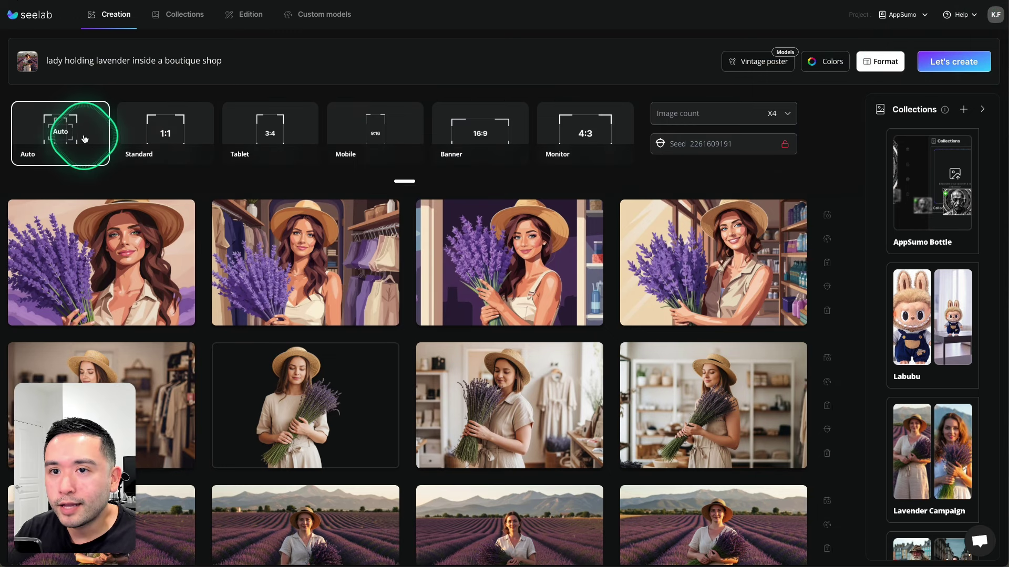
{"action": "mouse_move", "coordinate": [108, 218]}
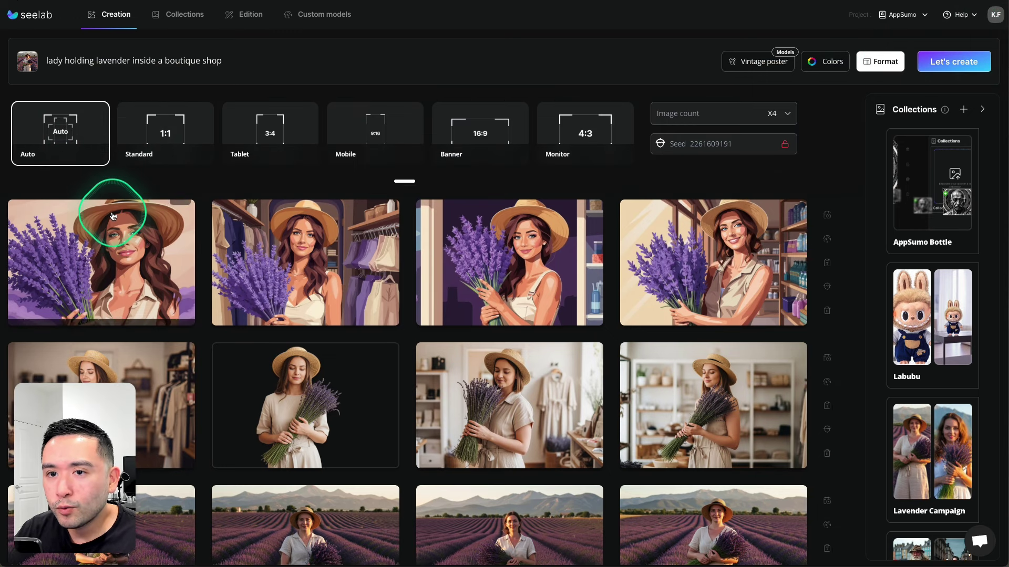
{"action": "left_click", "coordinate": [125, 245]}
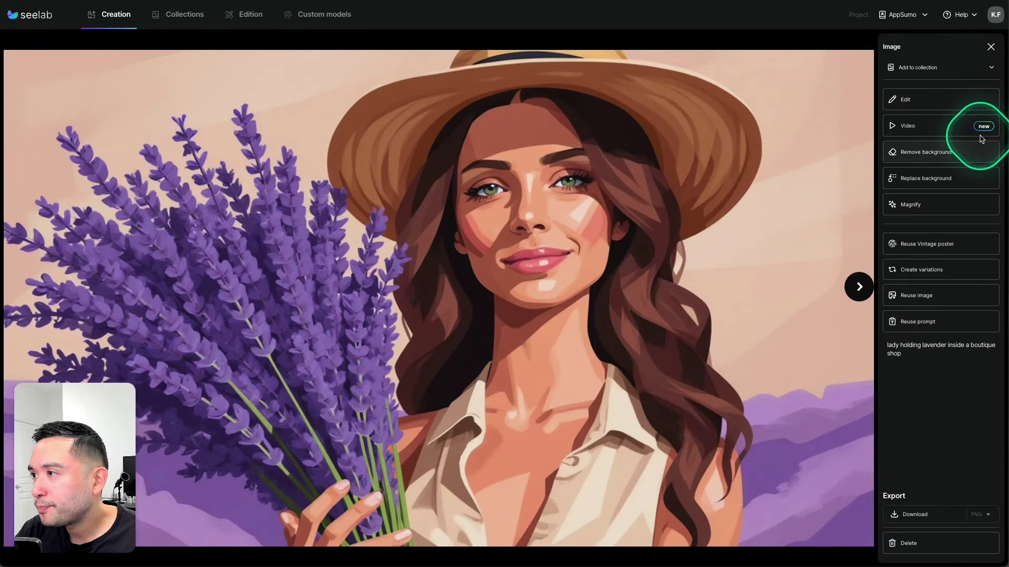
{"action": "left_click", "coordinate": [924, 107]}
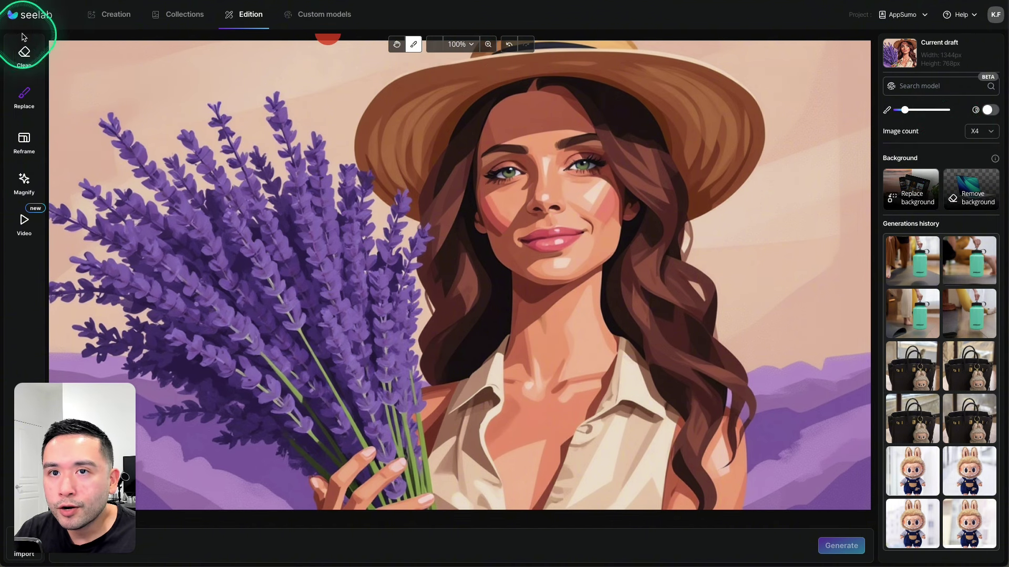
{"action": "left_click", "coordinate": [118, 18]}
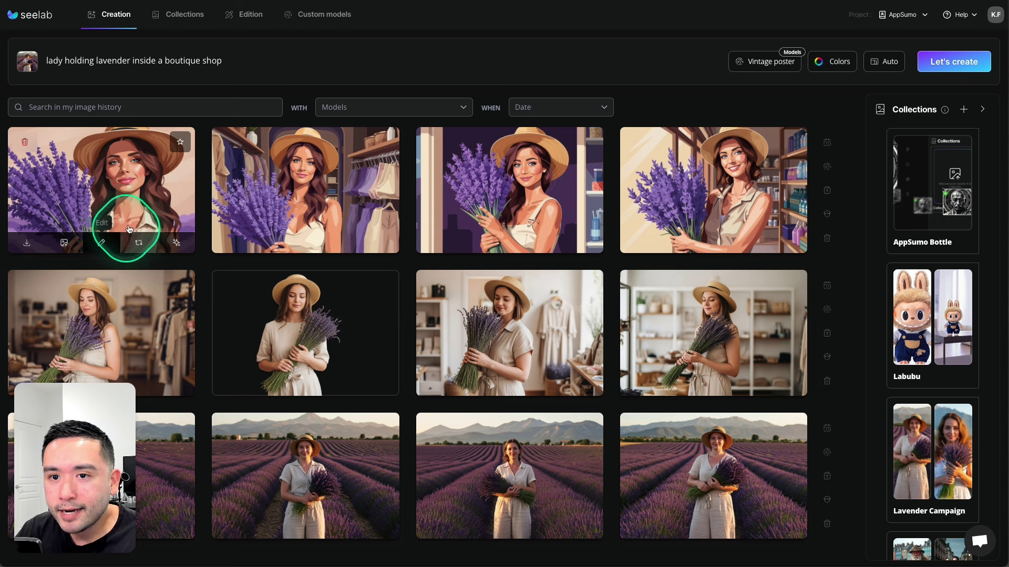
Set the image format to Mobile 9:16 for the boutique shop prompt
{"action": "left_click", "coordinate": [877, 63]}
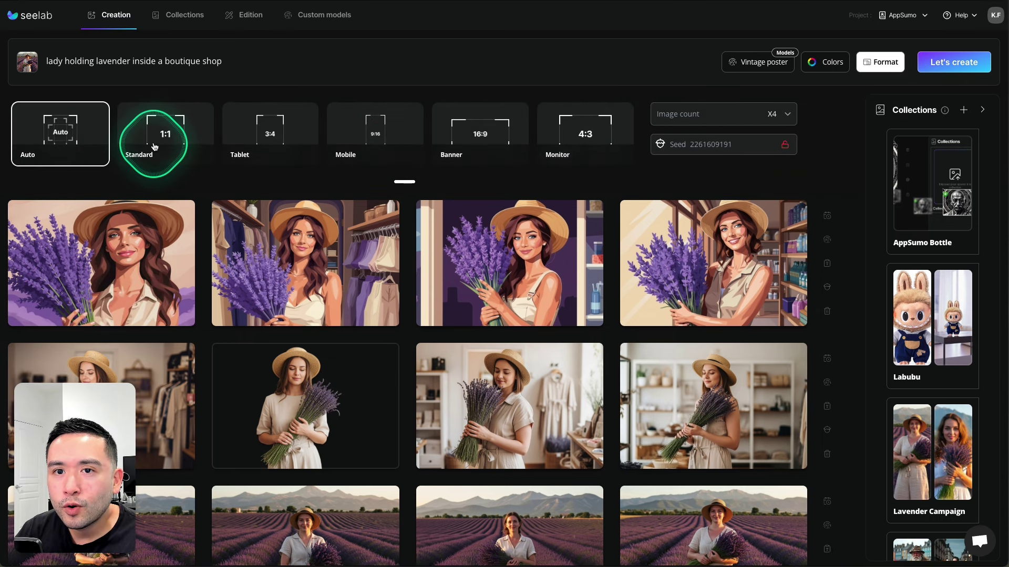
{"action": "left_click", "coordinate": [375, 136]}
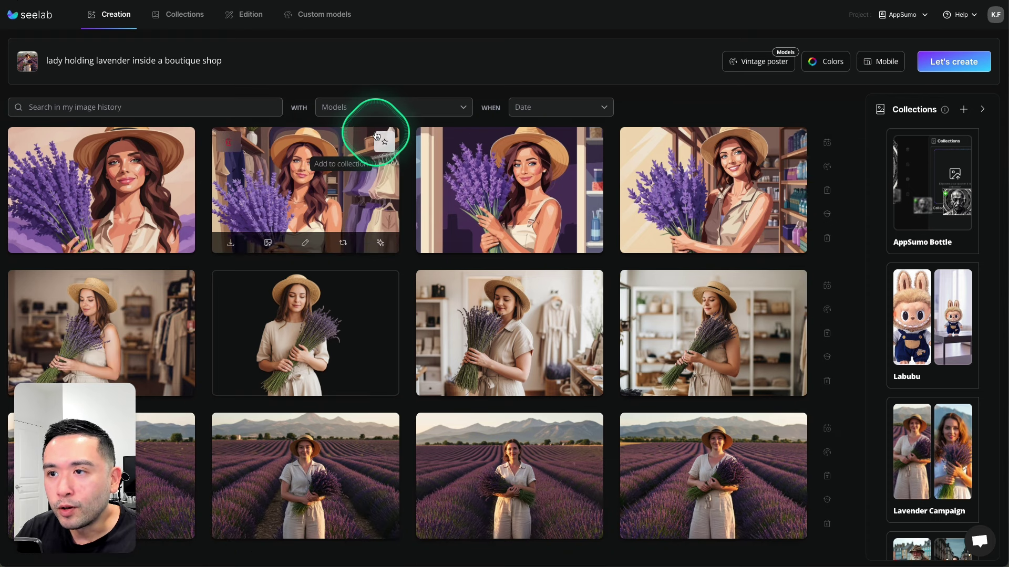
Generate the boutique shop prompt in Mobile format, view the new vintage poster images at full size, and return to the image history
{"action": "left_click", "coordinate": [951, 62]}
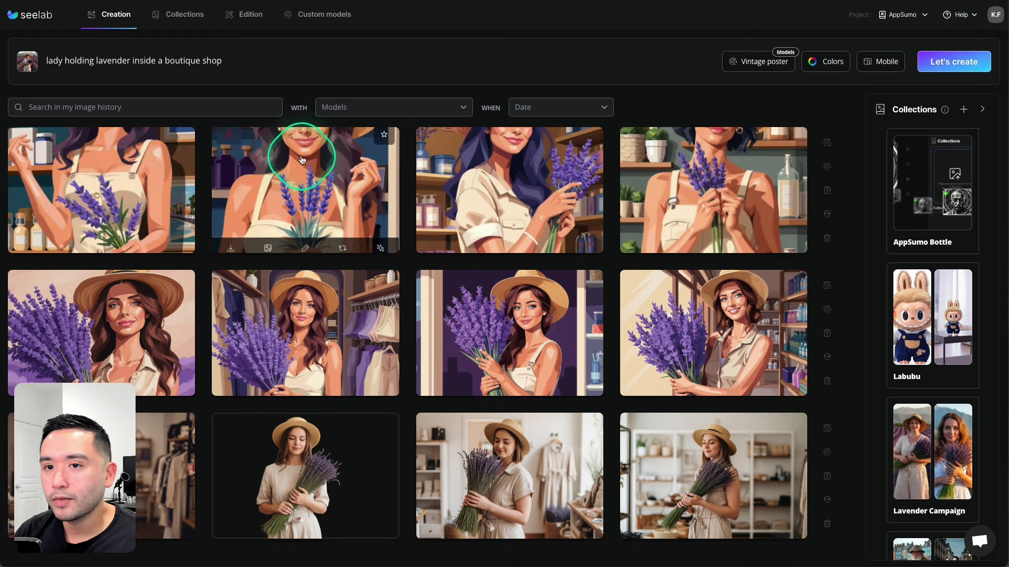
{"action": "left_click", "coordinate": [127, 177]}
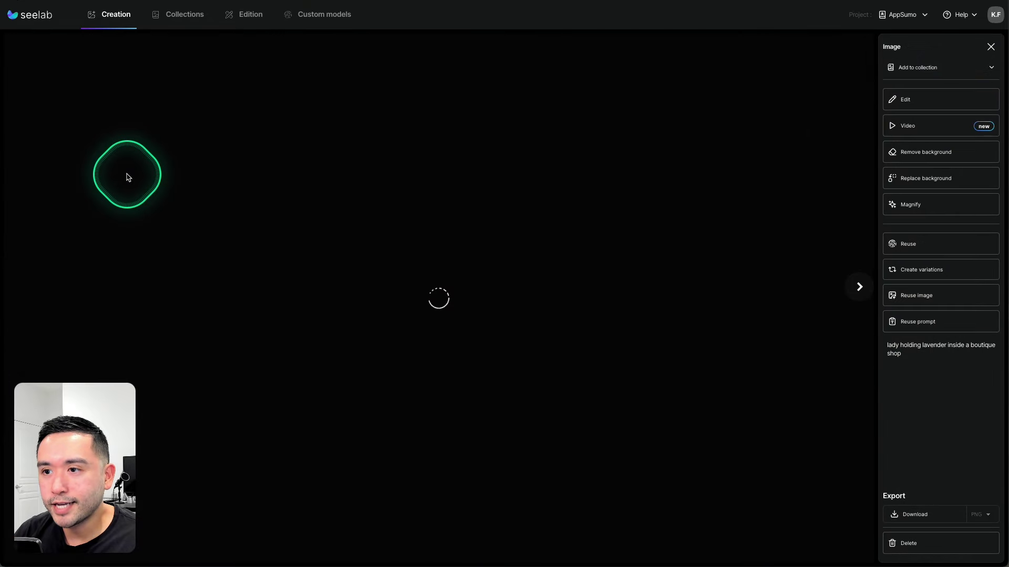
{"action": "left_click", "coordinate": [858, 288]}
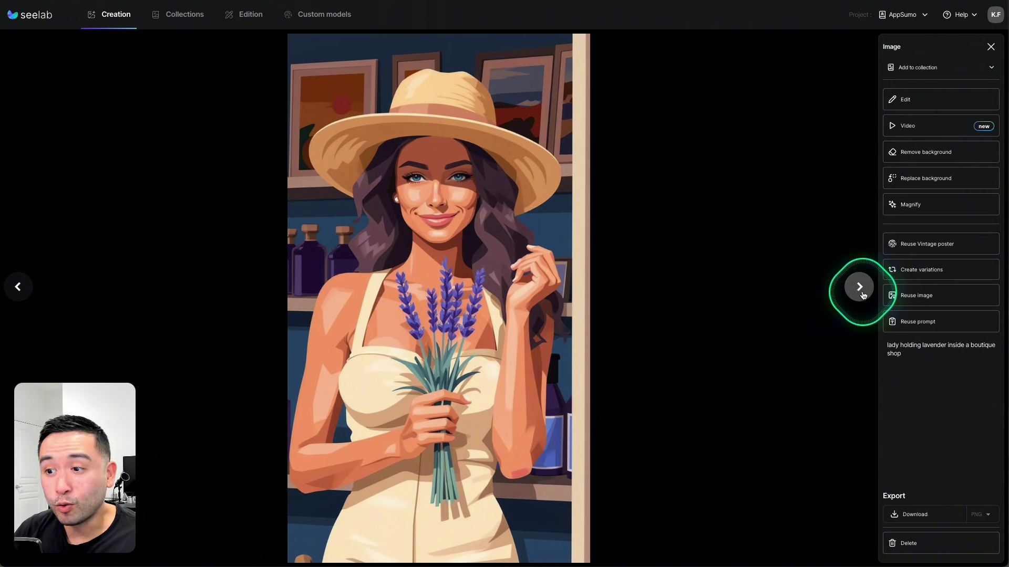
{"action": "left_click", "coordinate": [861, 292]}
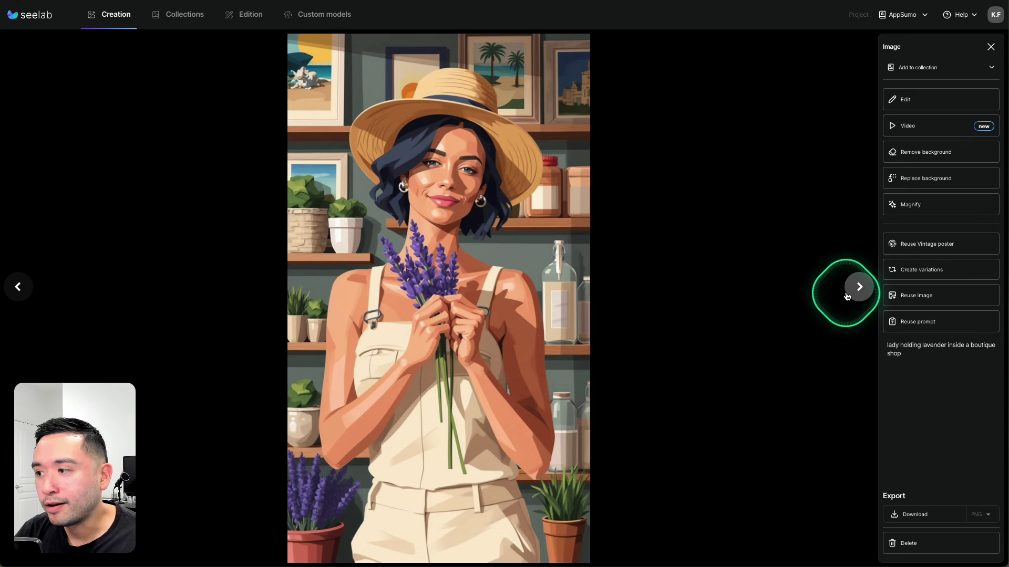
{"action": "left_click", "coordinate": [19, 289]}
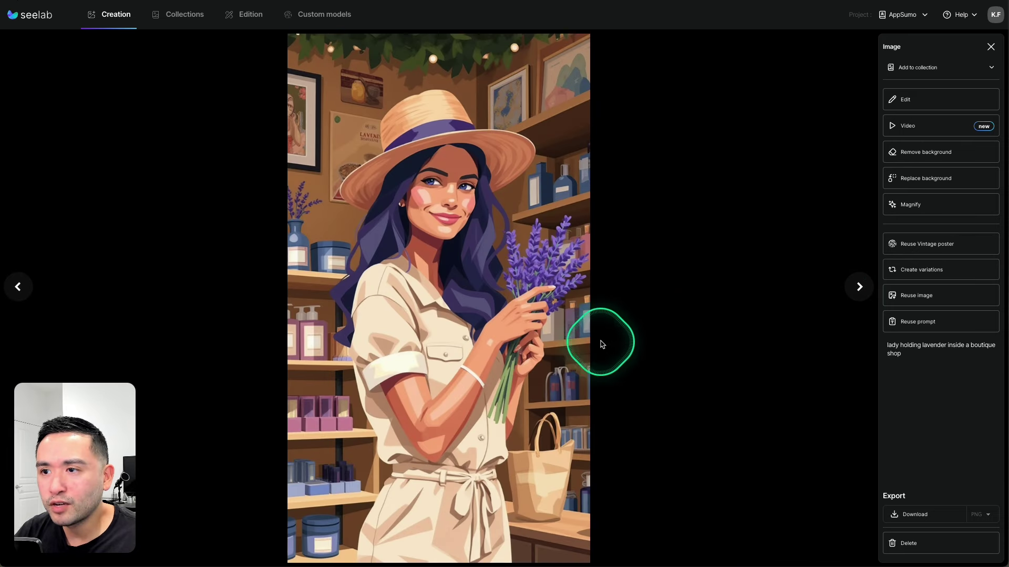
{"action": "left_click", "coordinate": [18, 286]}
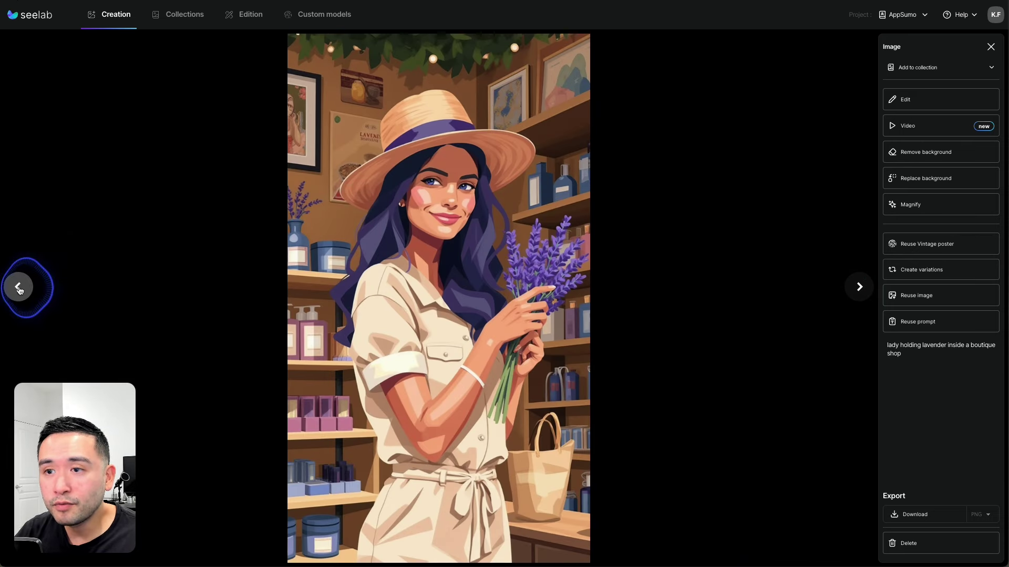
{"action": "left_click", "coordinate": [991, 47]}
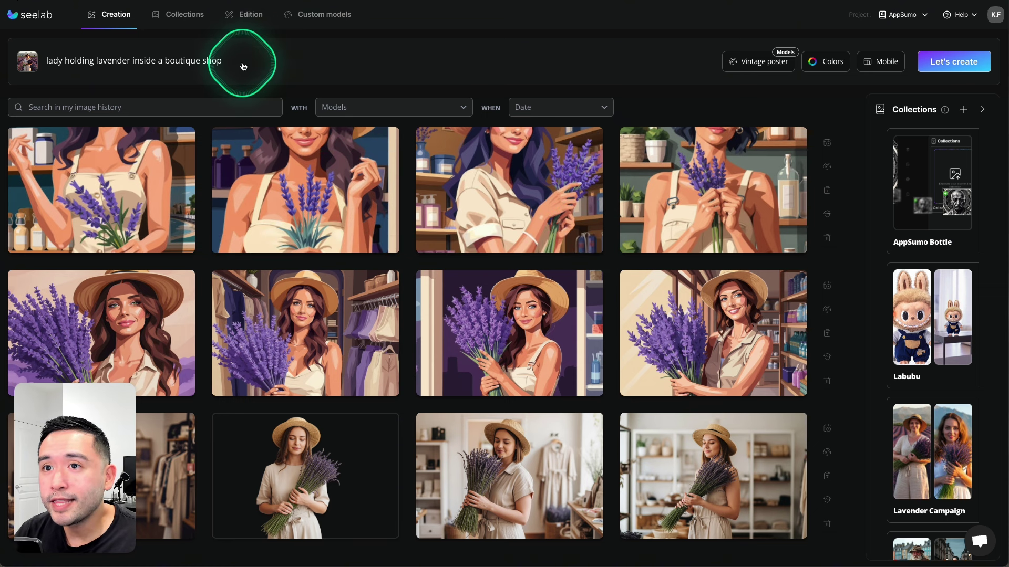
Clear the boutique shop prompt and remove the lavender field image from the Remix reference
{"action": "triple_click", "coordinate": [176, 70]}
{"action": "key", "text": "BackSpace"}
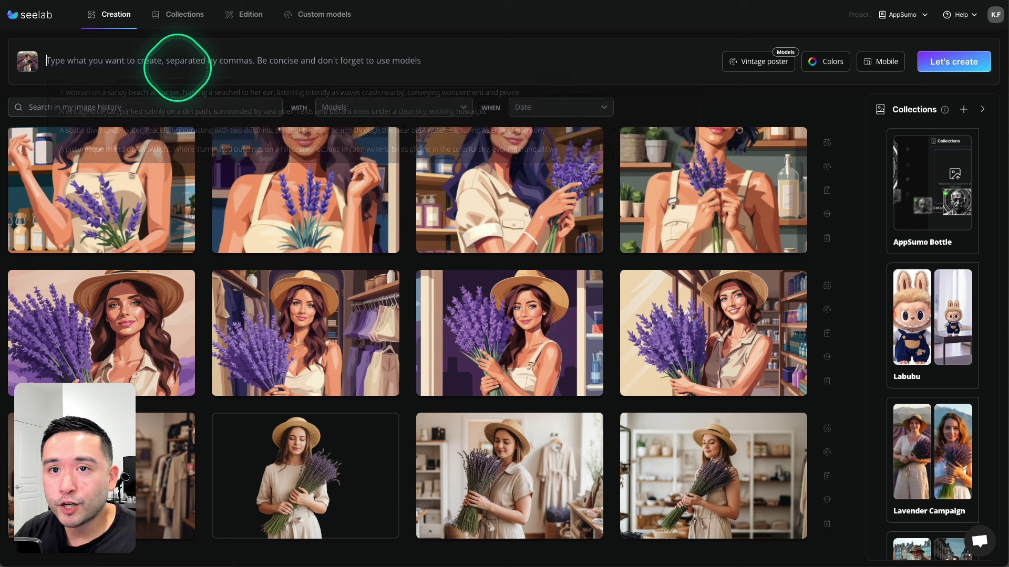
{"action": "left_click", "coordinate": [66, 59]}
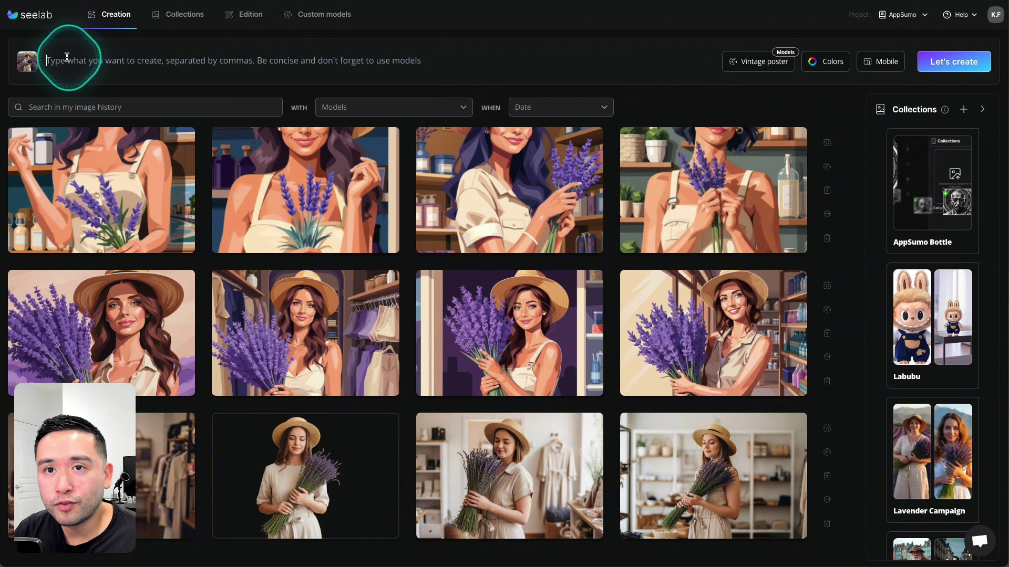
{"action": "left_click", "coordinate": [33, 62]}
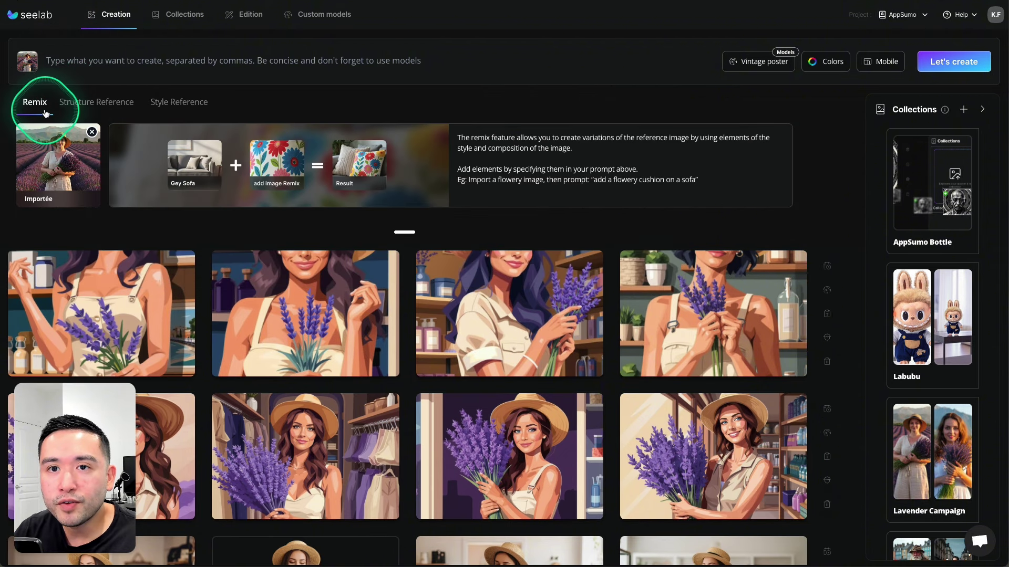
{"action": "left_click", "coordinate": [92, 132]}
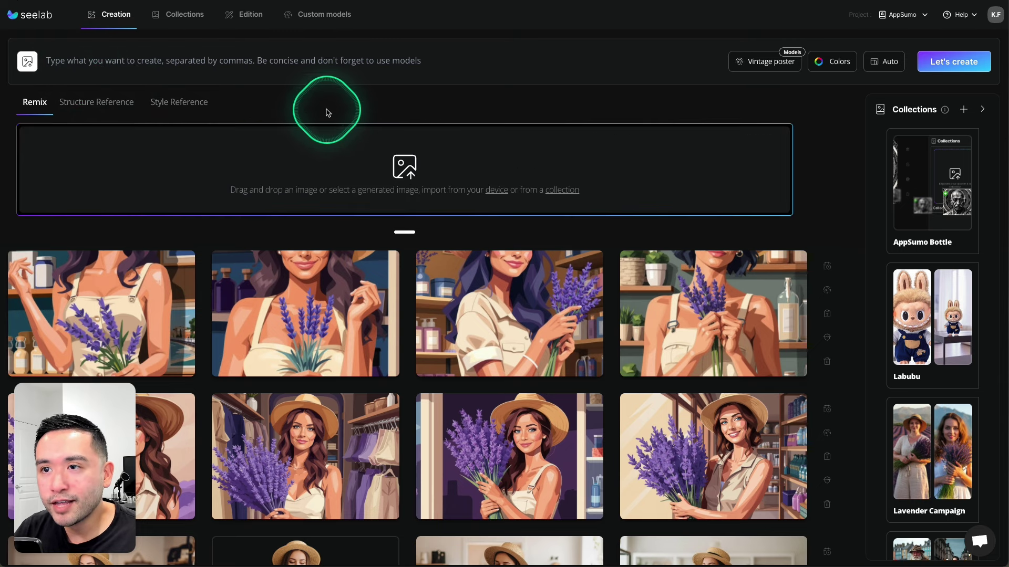
Select the custom portrait model of the man and use the suggested prompt with a tuxedo, sports car and lush background
{"action": "left_click", "coordinate": [764, 62]}
{"action": "left_click", "coordinate": [182, 100]}
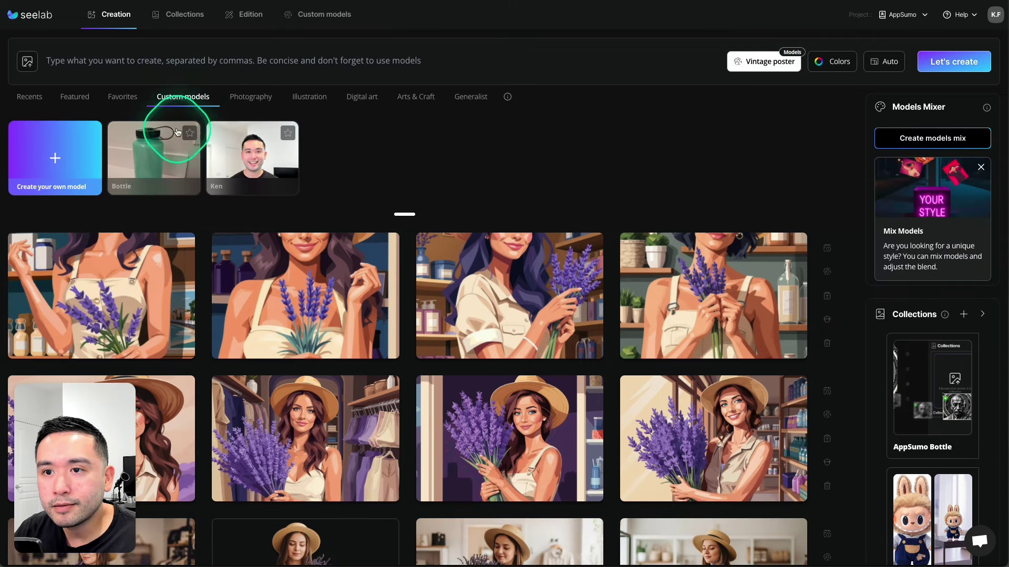
{"action": "left_click", "coordinate": [254, 164]}
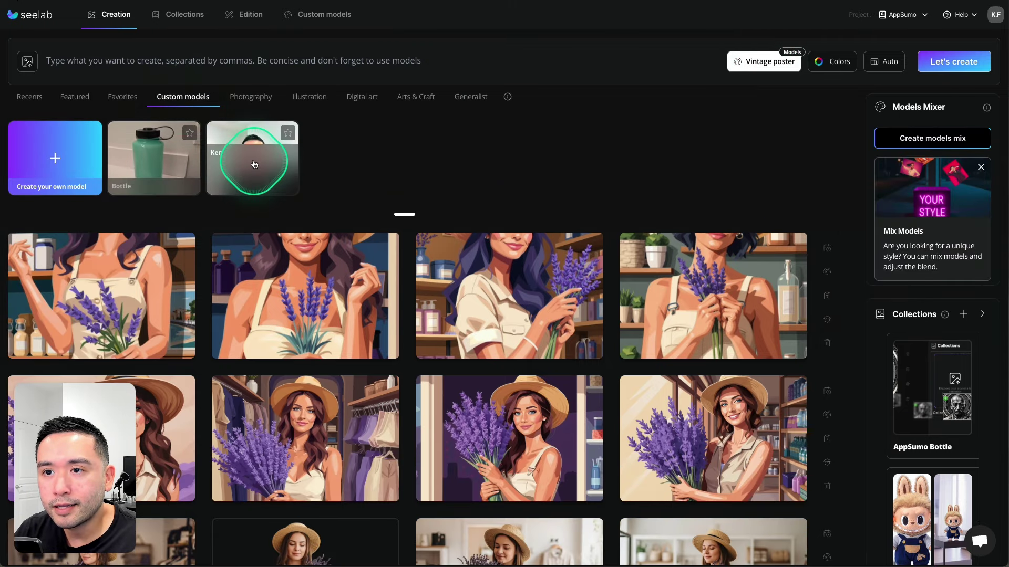
{"action": "left_click", "coordinate": [107, 60]}
{"action": "left_click", "coordinate": [117, 100]}
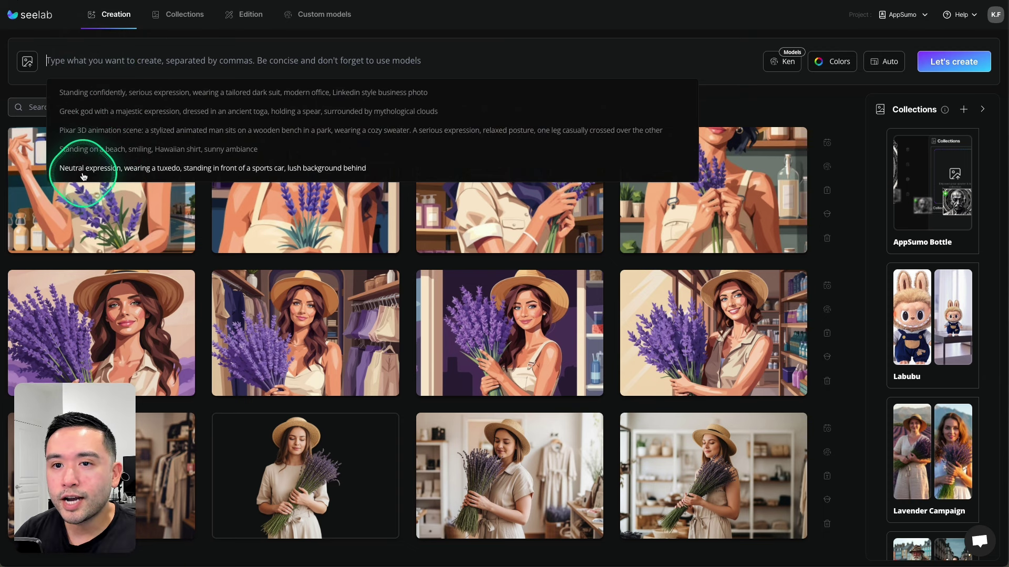
{"action": "left_click", "coordinate": [83, 176]}
Edit the prompt to replace the tuxedo with "light blue t-shirt" and the lush background with "busy city street"
{"action": "left_click", "coordinate": [165, 47]}
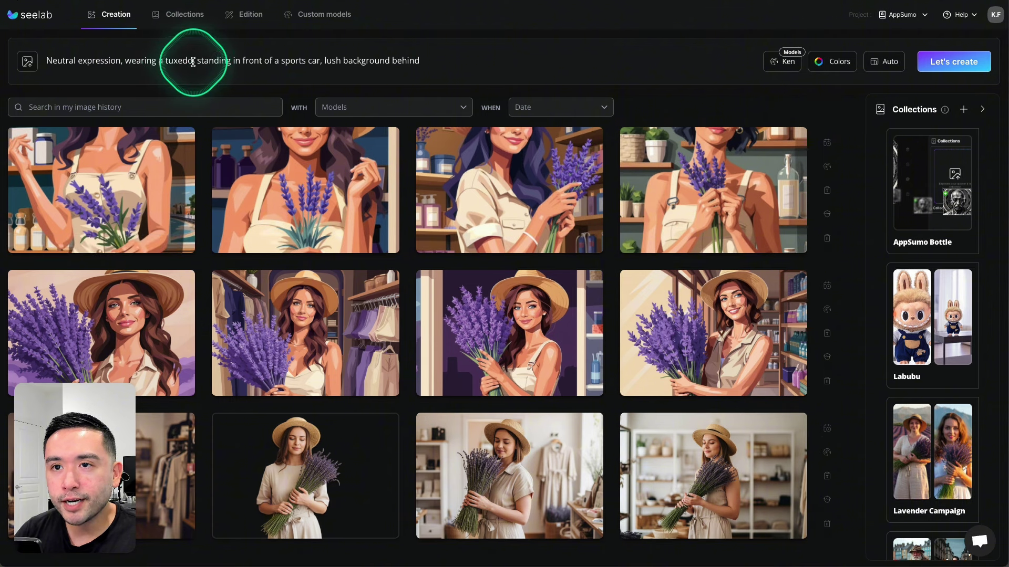
{"action": "type", "text": "light blue t-shirt,"}
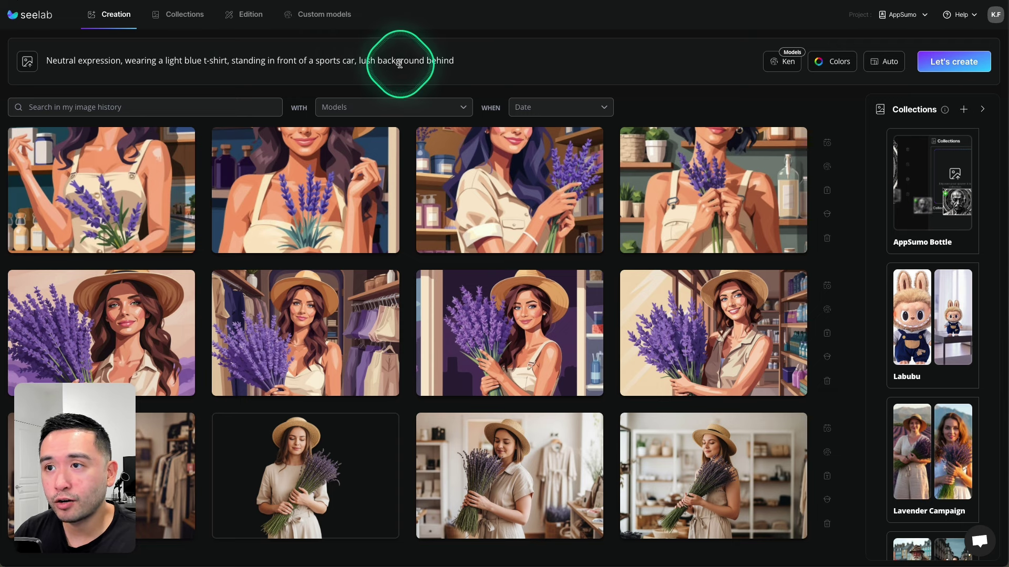
{"action": "double_click", "coordinate": [367, 61]}
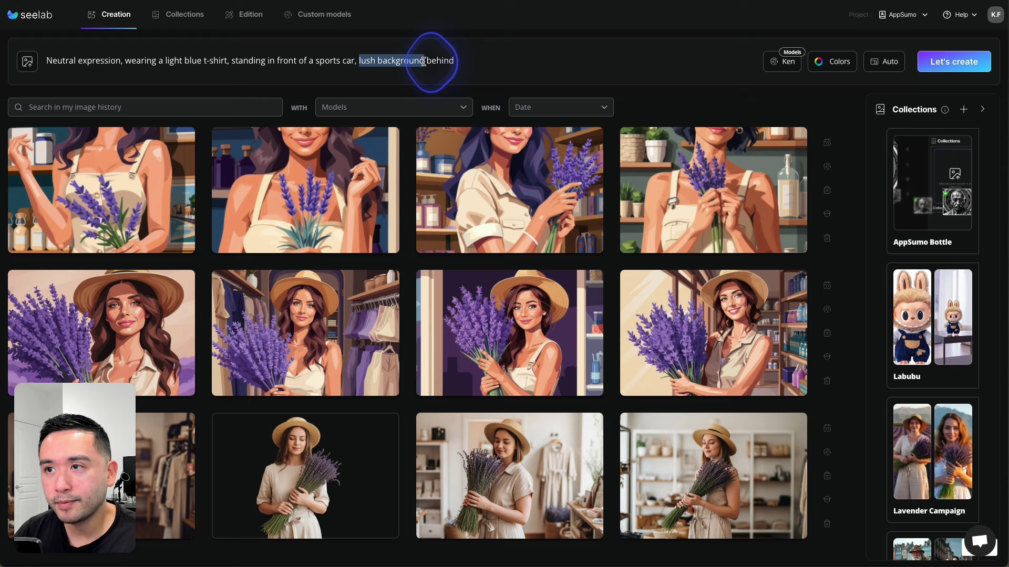
{"action": "type", "text": "busy city street"}
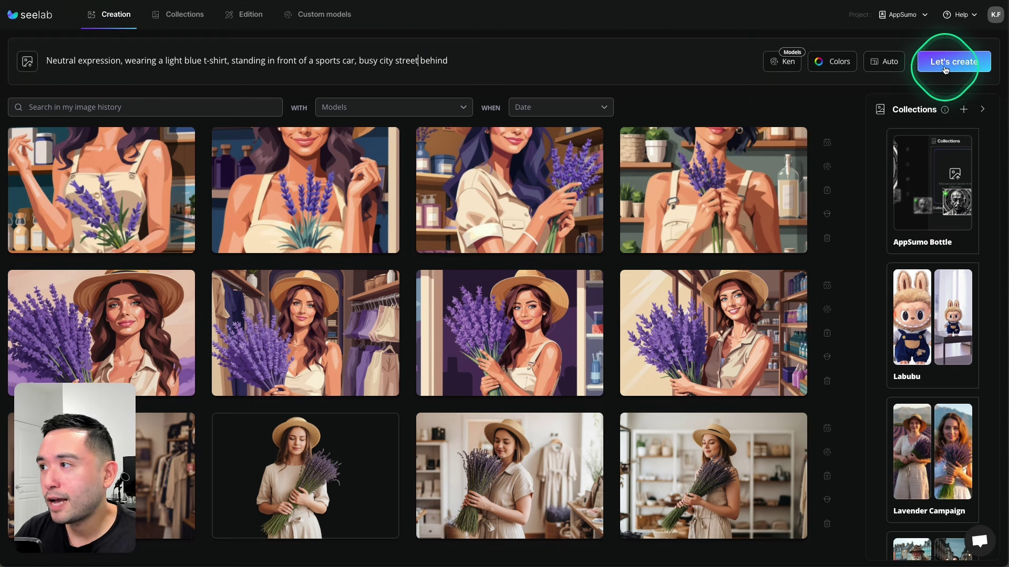
Choose the Auto image format and generate the light blue t-shirt and sports car prompt with the custom portrait model
{"action": "left_click", "coordinate": [889, 62]}
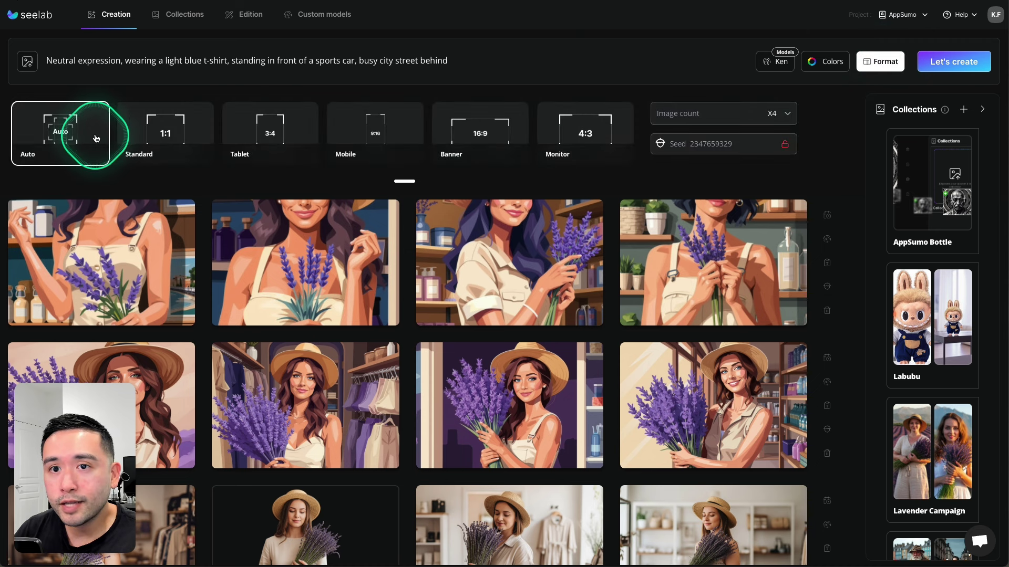
{"action": "left_click", "coordinate": [76, 138]}
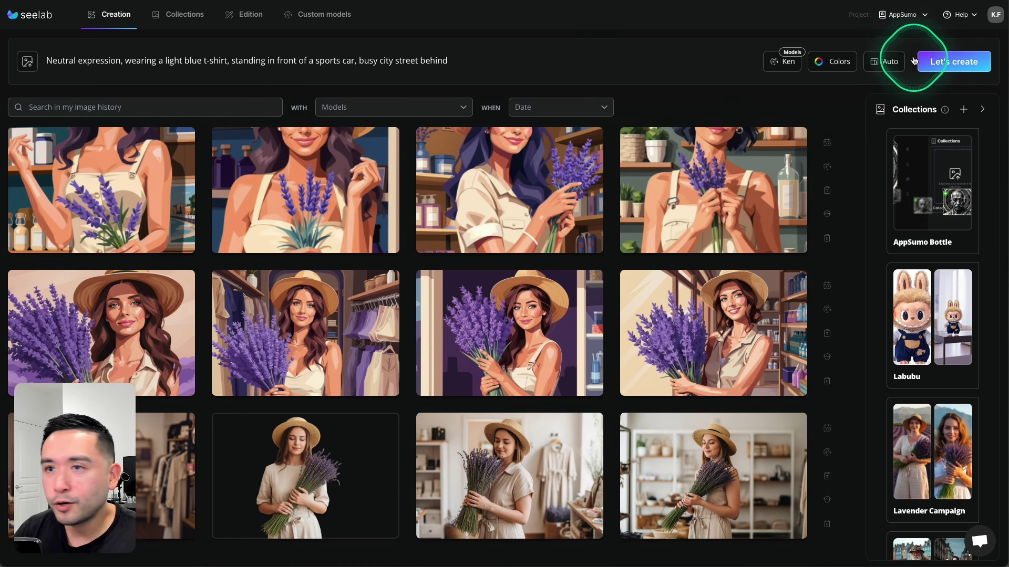
{"action": "left_click", "coordinate": [961, 63]}
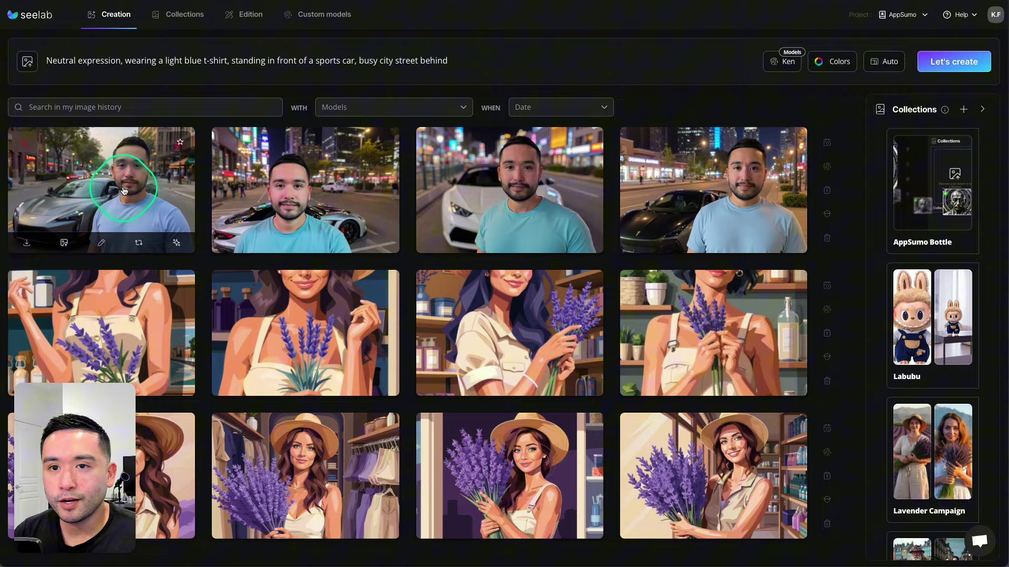
View the four generated sports car portraits at full size, compare them again, and return to the image history
{"action": "left_click", "coordinate": [124, 190]}
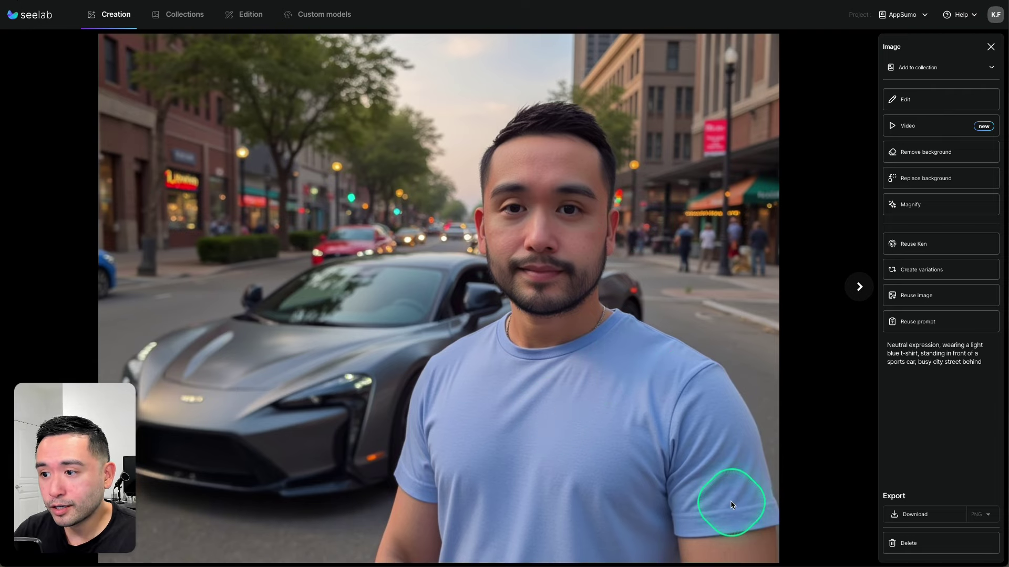
{"action": "left_click", "coordinate": [860, 288]}
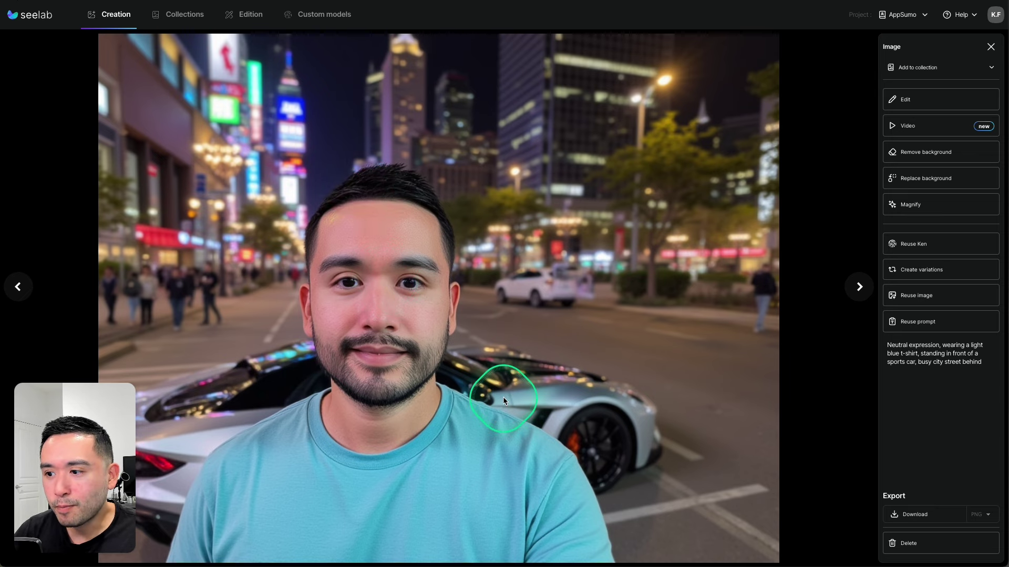
{"action": "left_click", "coordinate": [858, 287]}
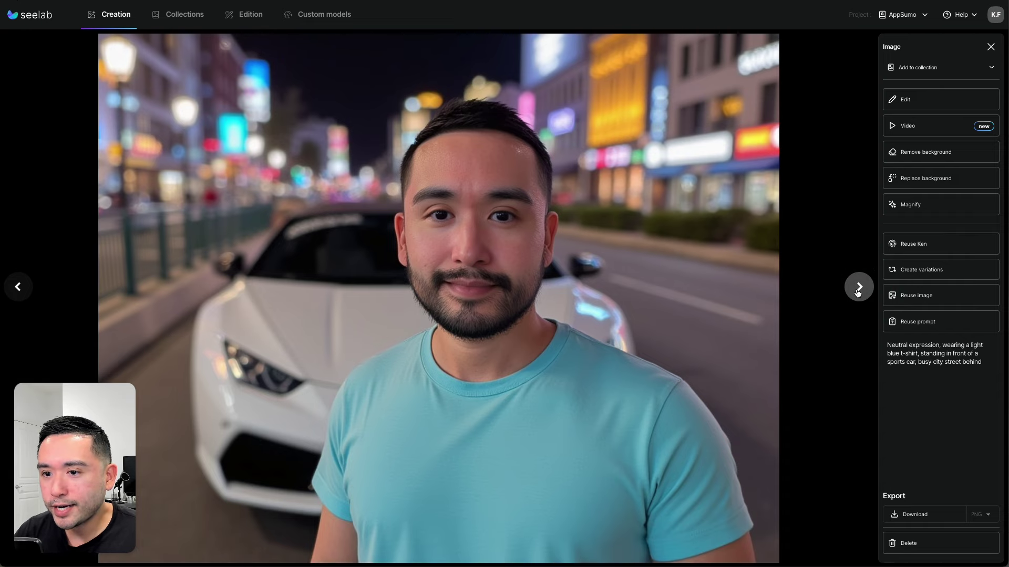
{"action": "left_click", "coordinate": [859, 288]}
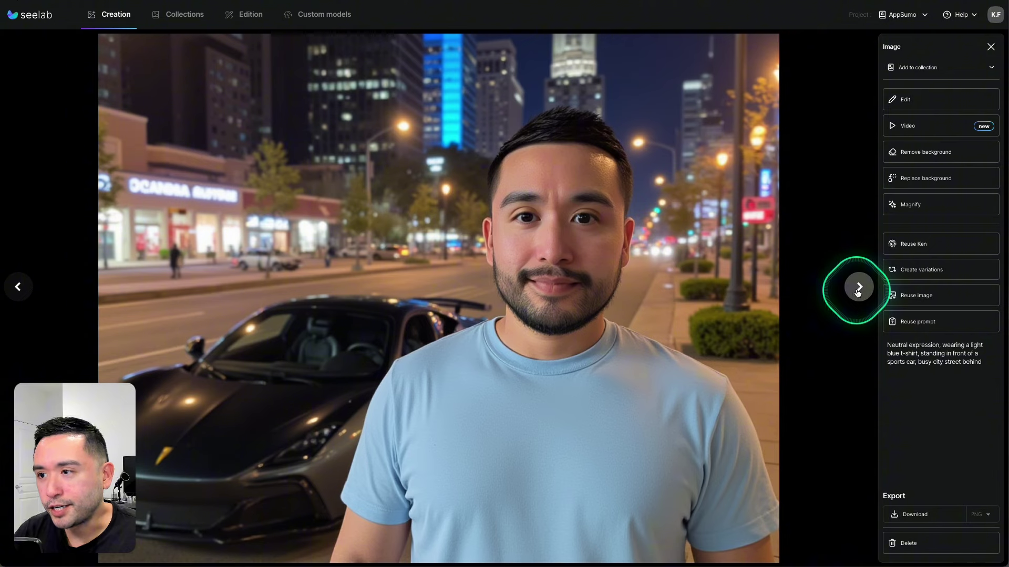
{"action": "left_click", "coordinate": [646, 263]}
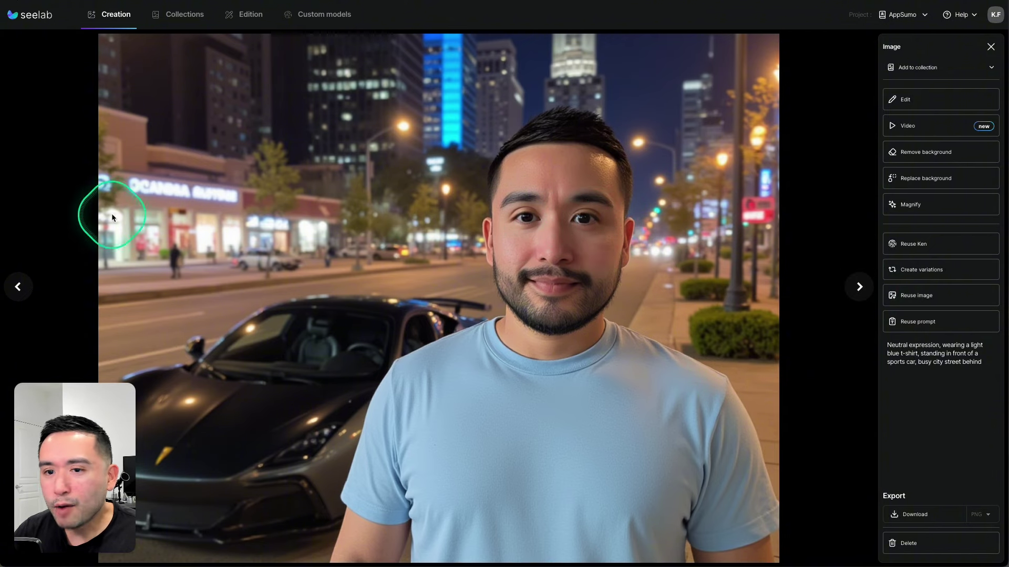
{"action": "left_click", "coordinate": [19, 286]}
{"action": "left_click", "coordinate": [19, 286]}
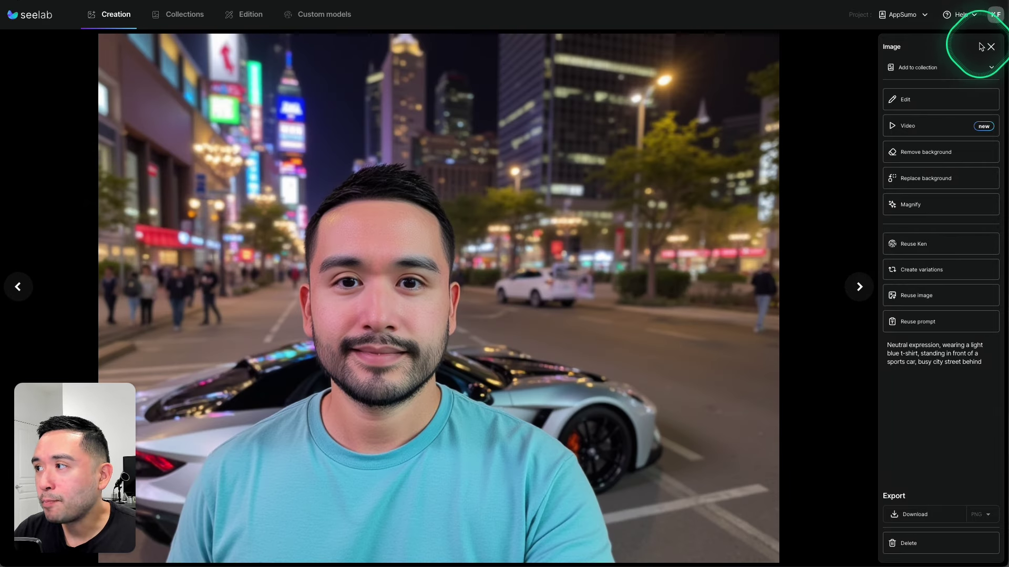
{"action": "left_click", "coordinate": [989, 47]}
Check the custom models, find the earlier dark-suit office portraits in the image history, and view all four at full size
{"action": "left_click", "coordinate": [788, 62]}
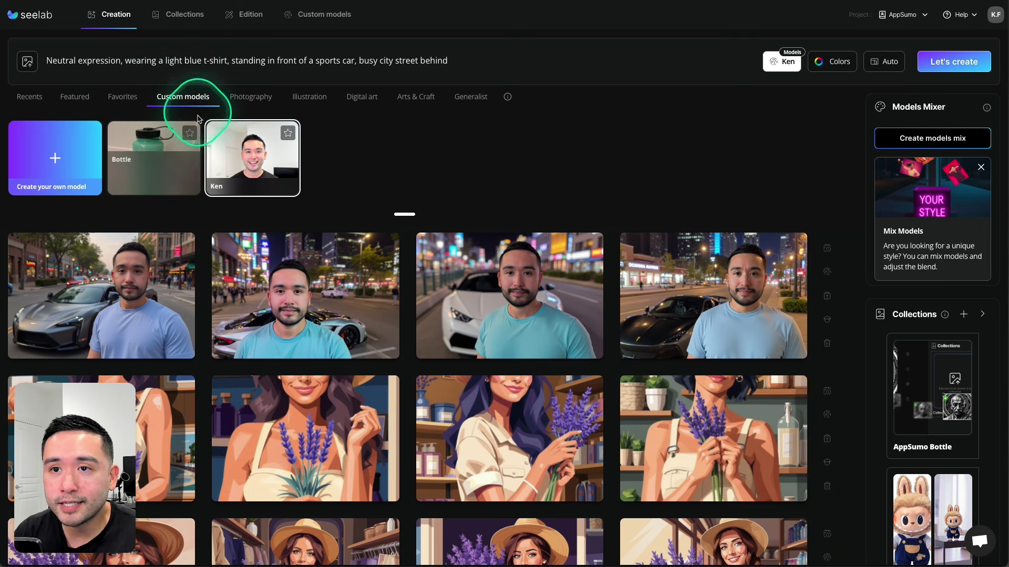
{"action": "left_click", "coordinate": [408, 260]}
{"action": "scroll", "coordinate": [523, 168], "scroll_direction": "down", "scroll_amount": 4}
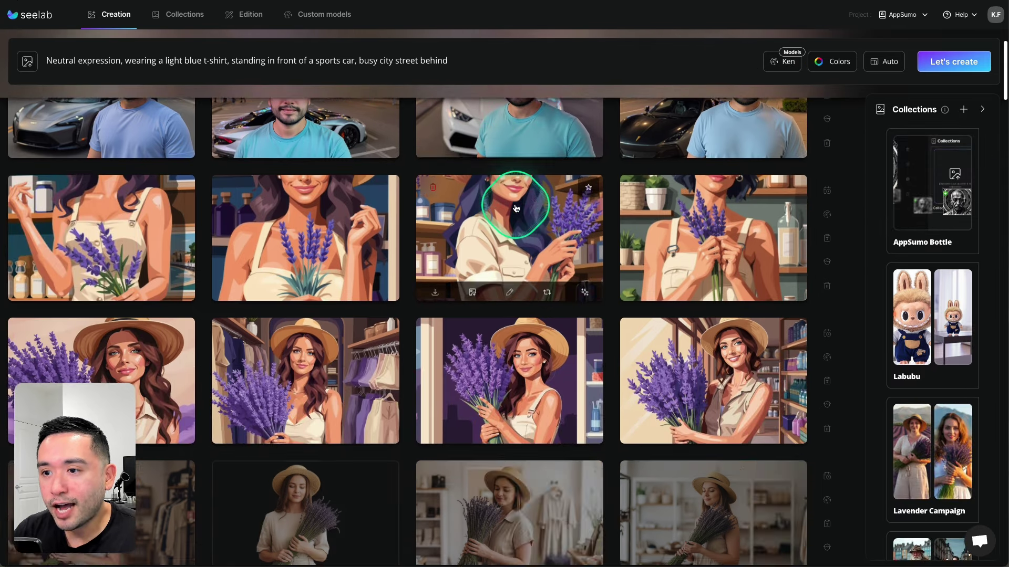
{"action": "scroll", "coordinate": [515, 208], "scroll_direction": "down", "scroll_amount": 20}
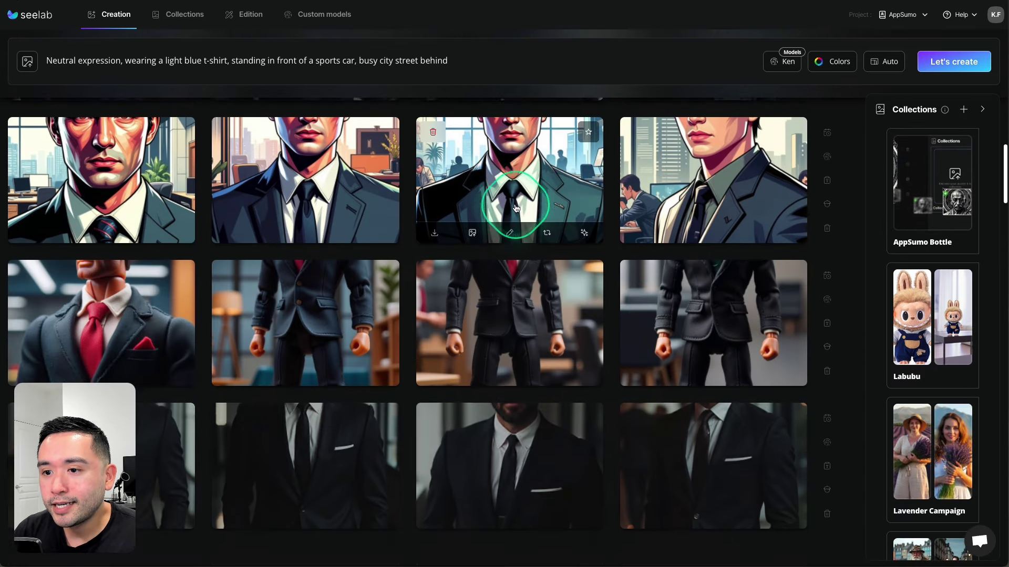
{"action": "scroll", "coordinate": [516, 208], "scroll_direction": "down", "scroll_amount": 5}
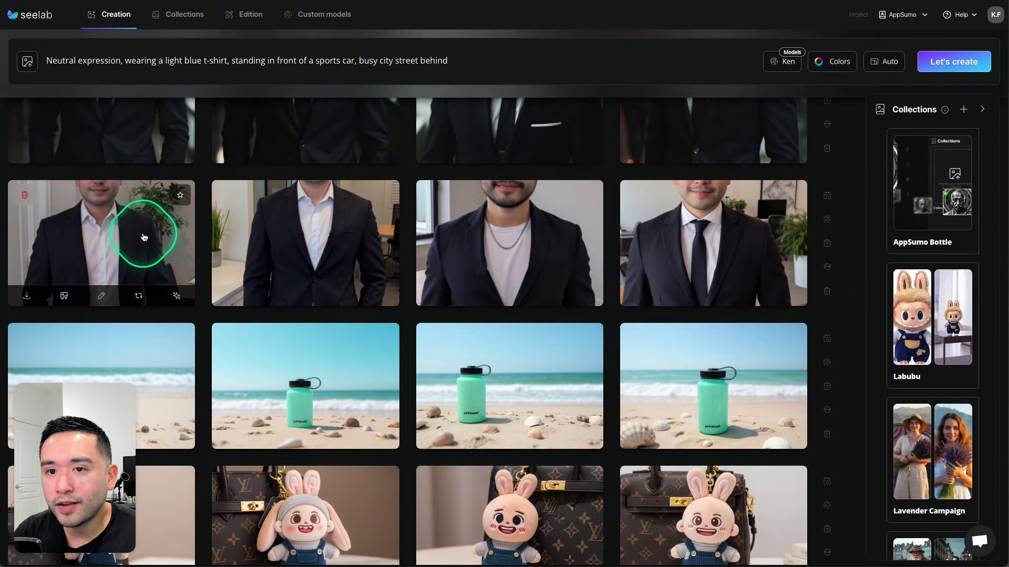
{"action": "left_click", "coordinate": [144, 238]}
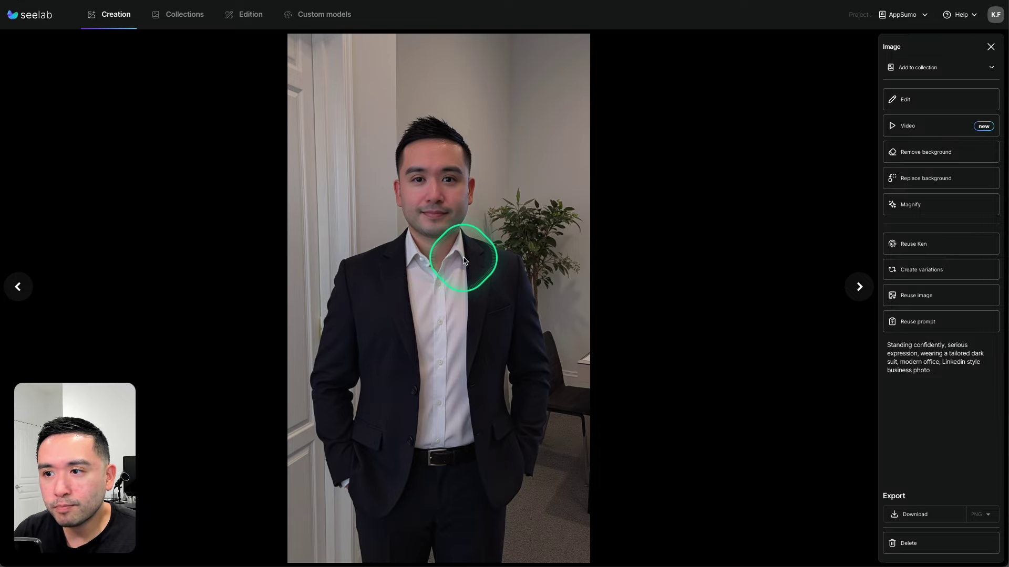
{"action": "left_click", "coordinate": [858, 288]}
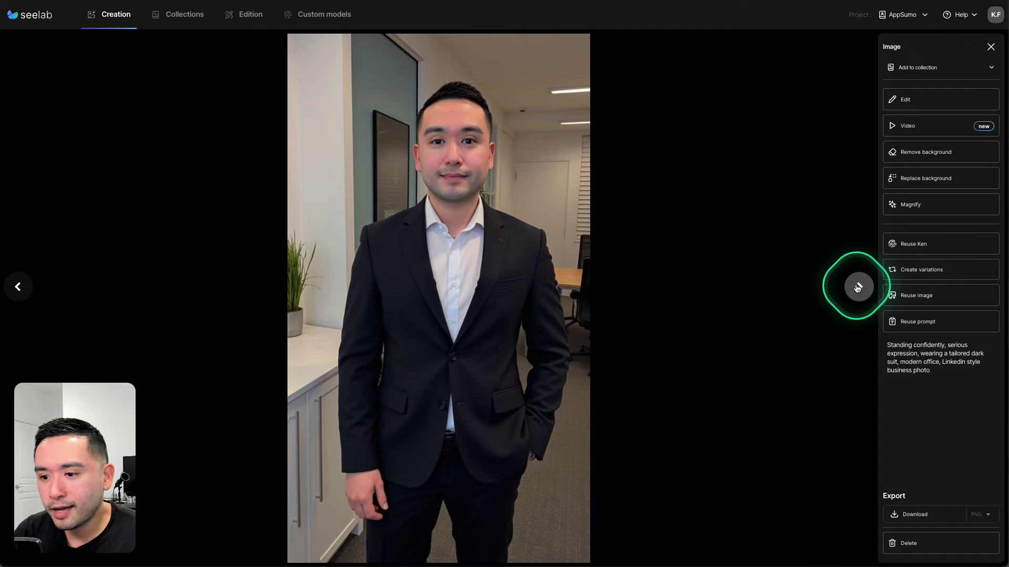
{"action": "left_click", "coordinate": [858, 287]}
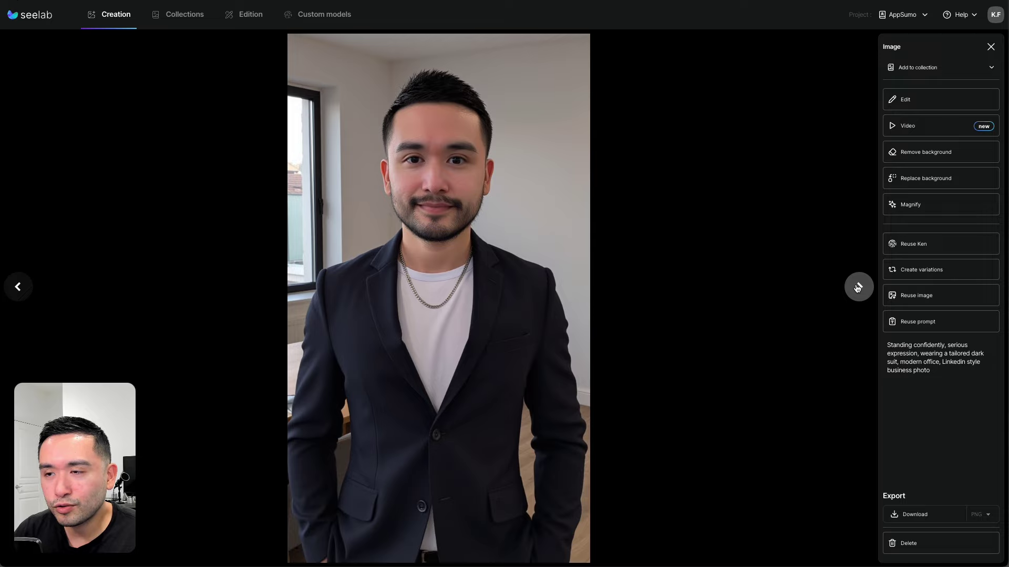
{"action": "left_click", "coordinate": [857, 288]}
{"action": "left_click", "coordinate": [310, 207]}
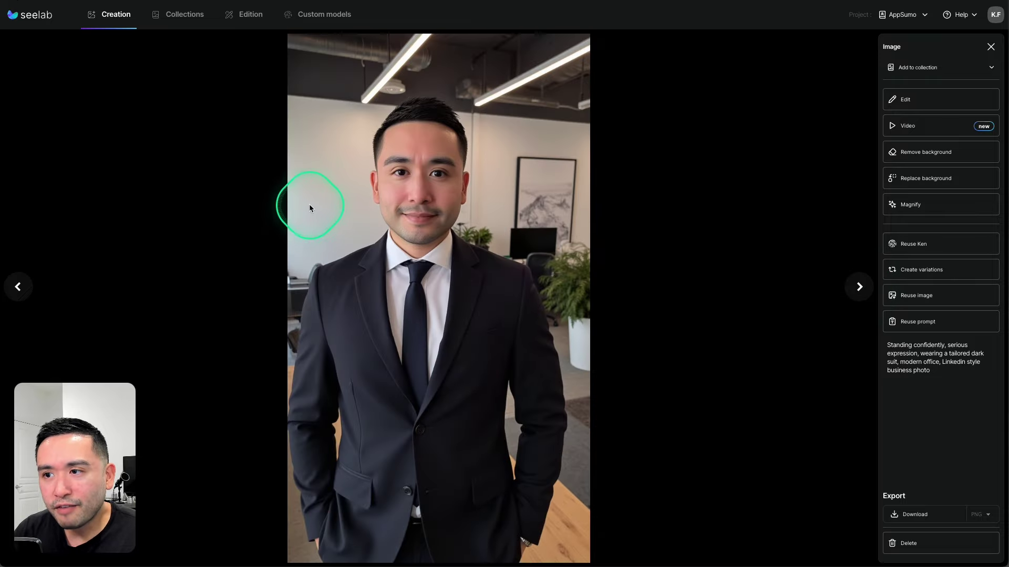
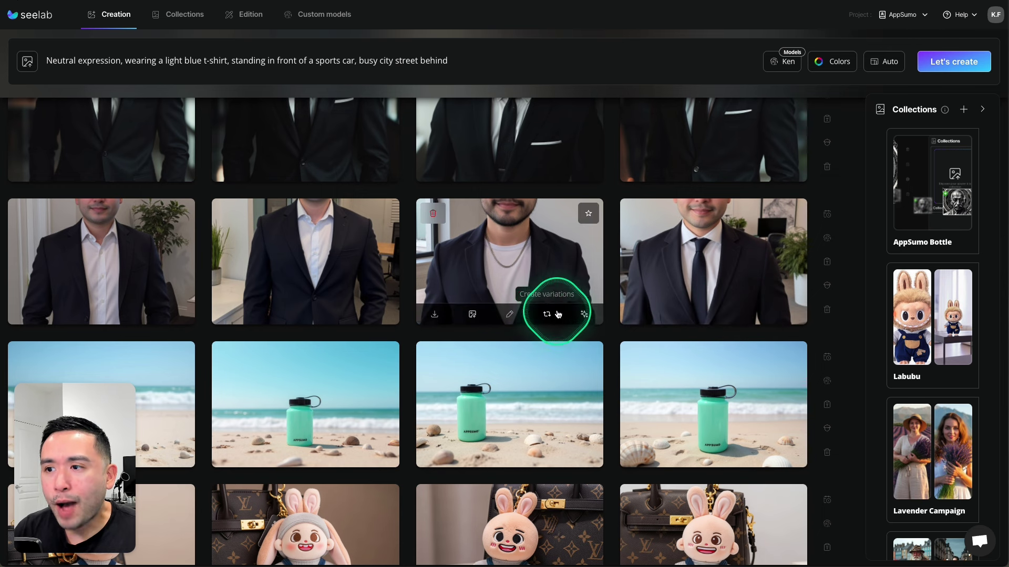
Browse the available public models in the Digital art, Illustration and Featured categories, and return to the image history
{"action": "scroll", "coordinate": [556, 311], "scroll_direction": "up", "scroll_amount": 2}
{"action": "scroll", "coordinate": [608, 300], "scroll_direction": "up", "scroll_amount": 2}
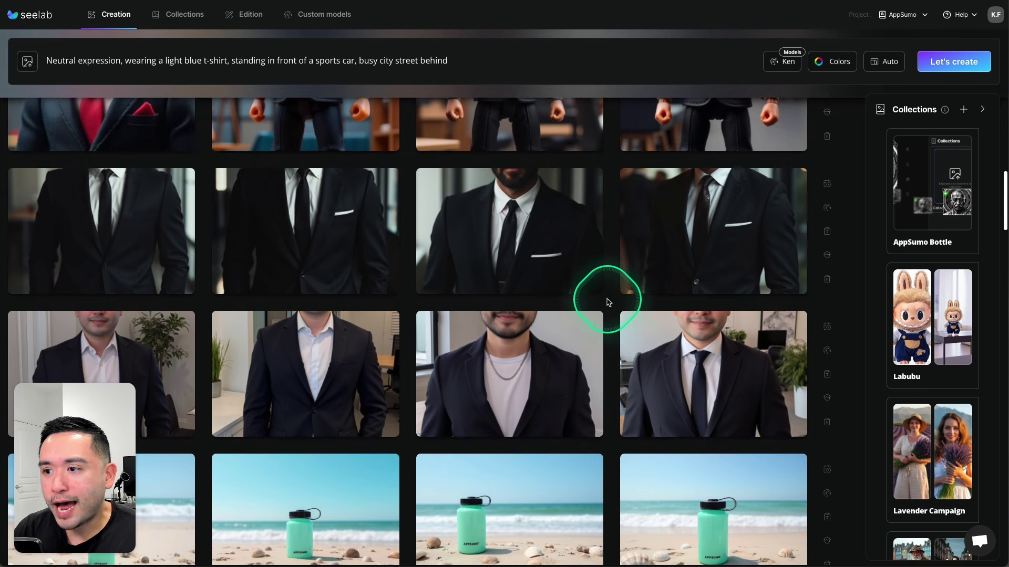
{"action": "left_click", "coordinate": [772, 61]}
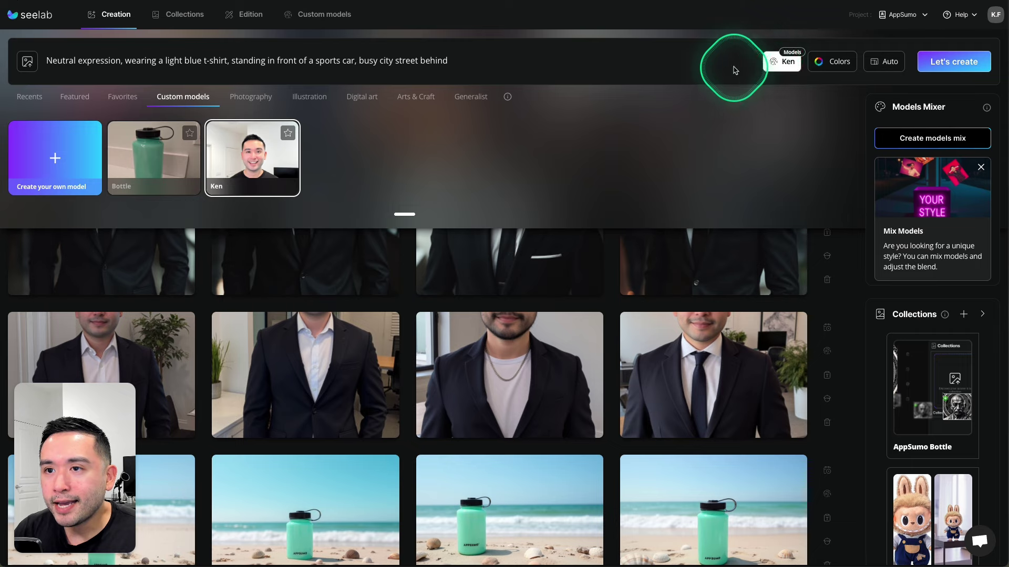
{"action": "left_click", "coordinate": [361, 97]}
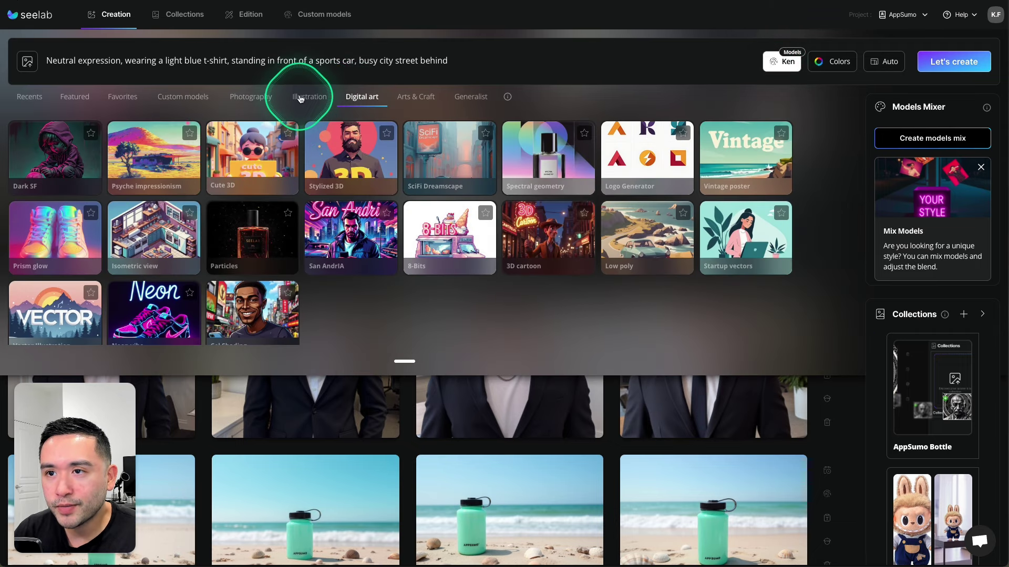
{"action": "left_click", "coordinate": [305, 97]}
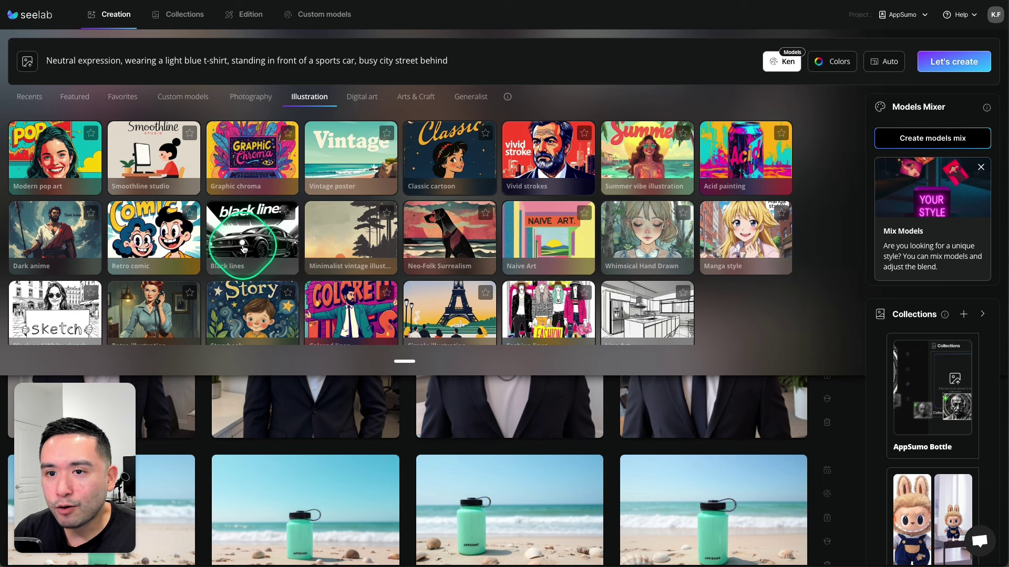
{"action": "left_click", "coordinate": [74, 98]}
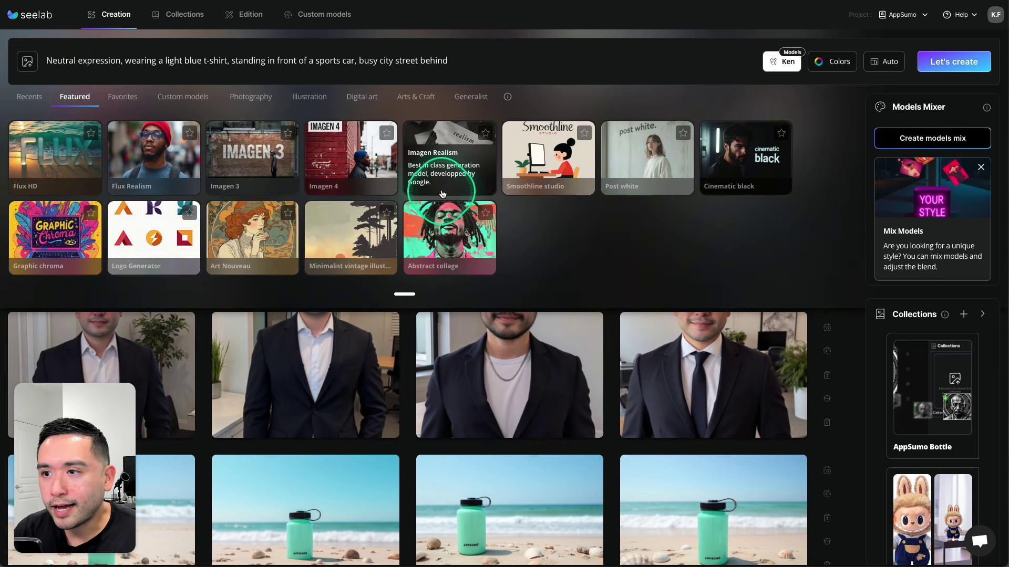
{"action": "left_click", "coordinate": [613, 331]}
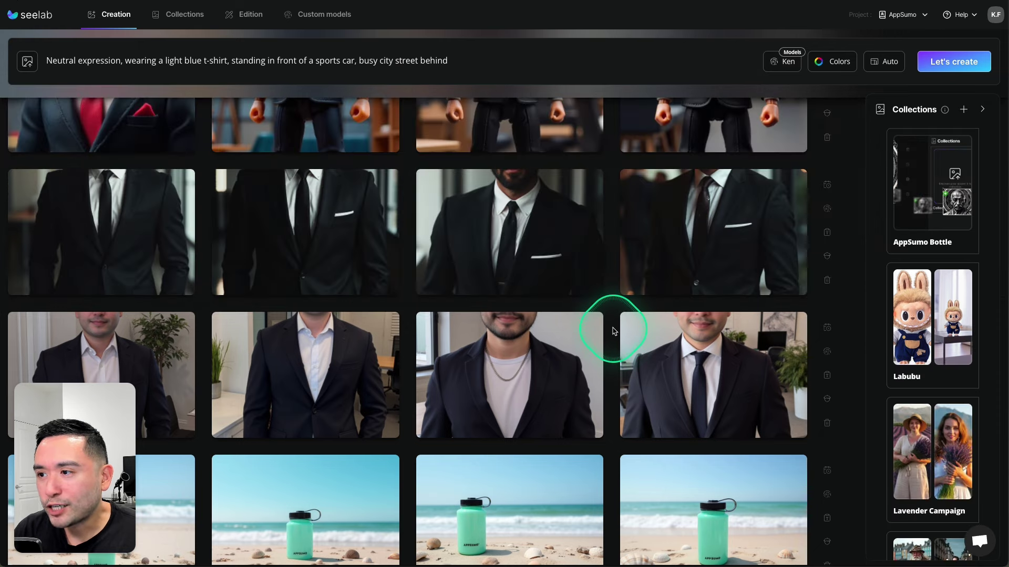
View the dark-suit portraits generated with the Cinematic black model at full size, and return to the image history
{"action": "left_click", "coordinate": [510, 231]}
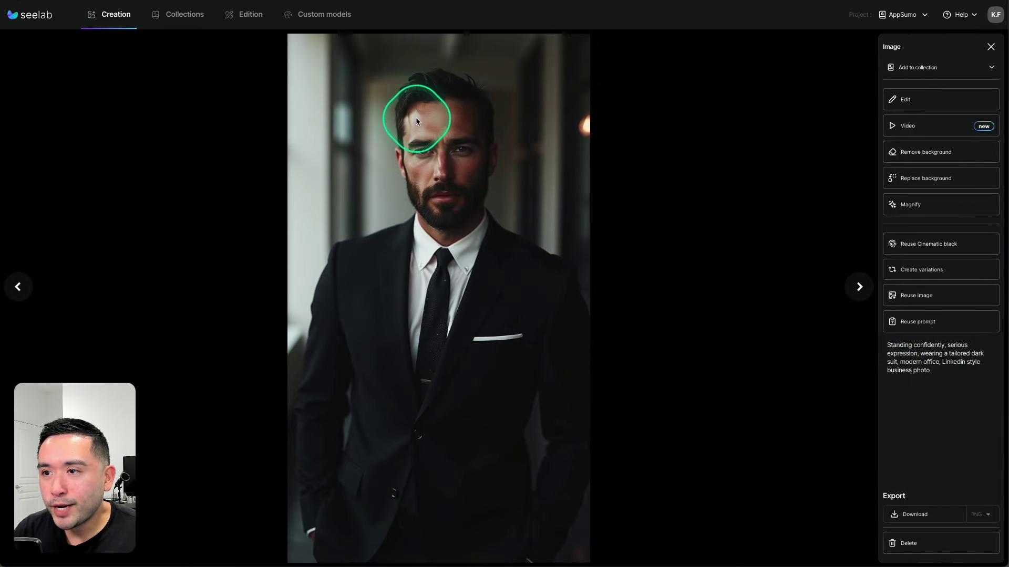
{"action": "left_click", "coordinate": [18, 288]}
{"action": "left_click", "coordinate": [17, 289]}
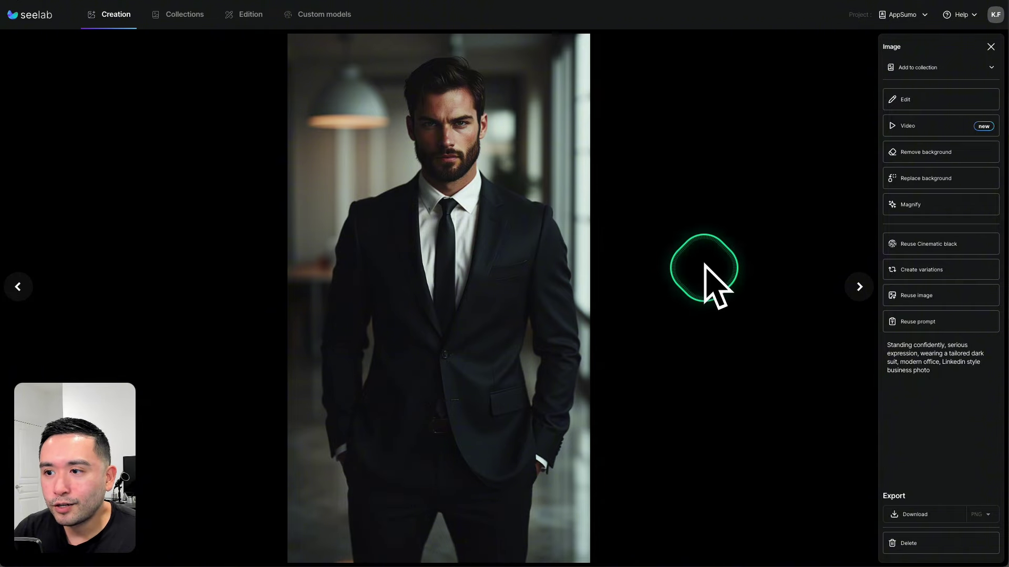
{"action": "left_click", "coordinate": [859, 286]}
{"action": "left_click", "coordinate": [859, 287]}
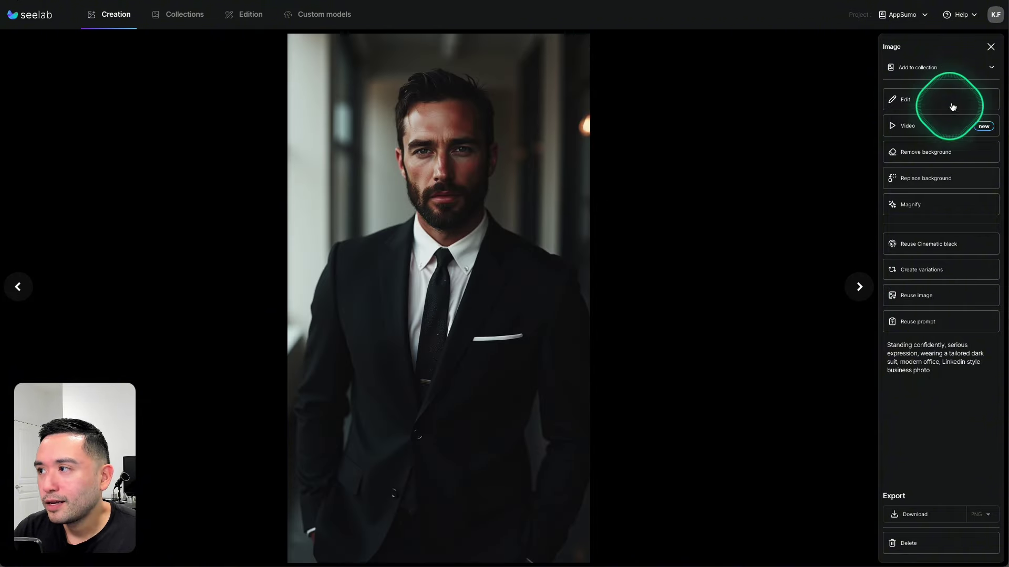
{"action": "left_click", "coordinate": [990, 47]}
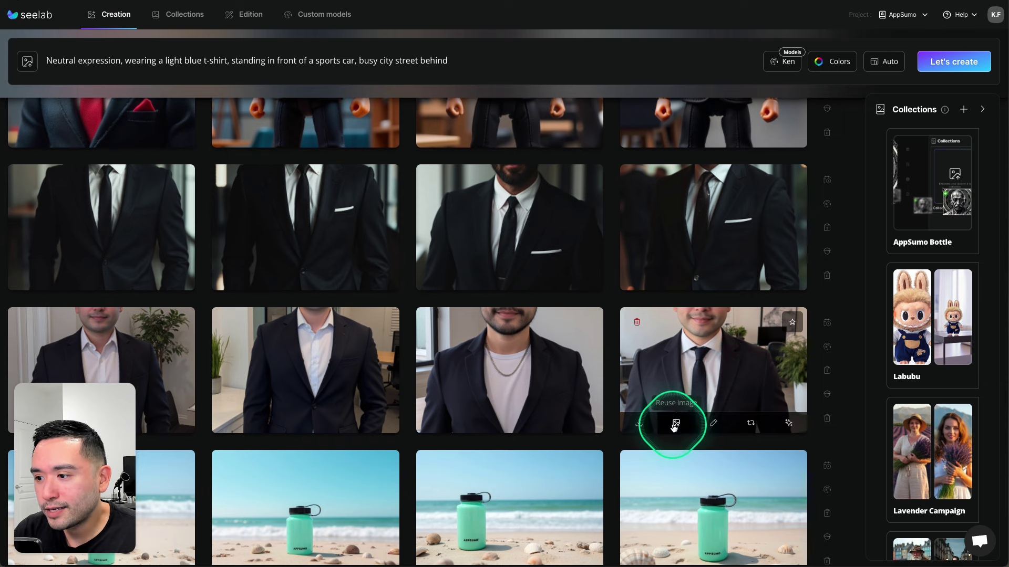
Reuse the dark-suit and tie office portrait as the Remix reference and generate the sports car prompt with the Cinematic black model
{"action": "left_click", "coordinate": [675, 425]}
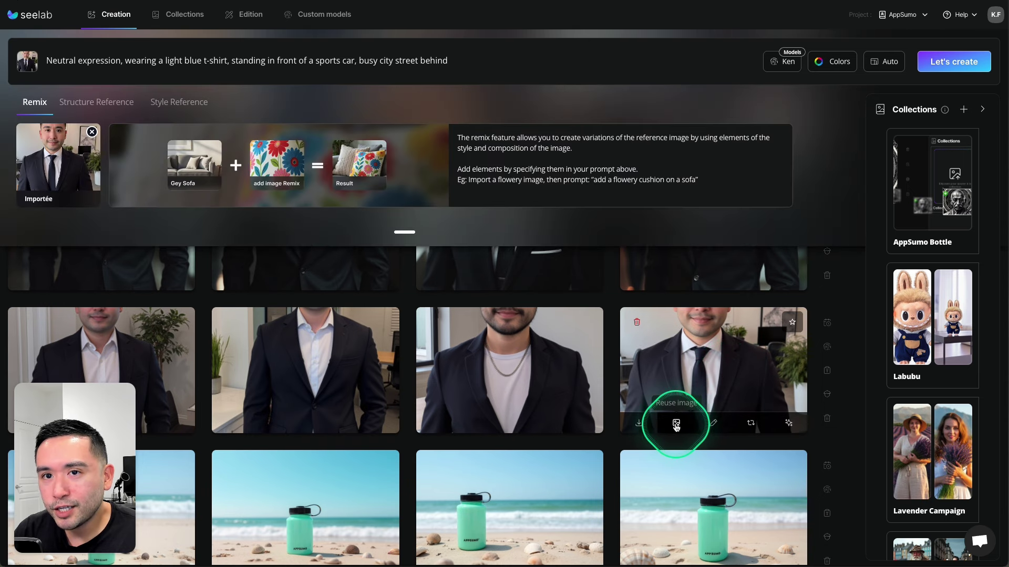
{"action": "left_click", "coordinate": [772, 69]}
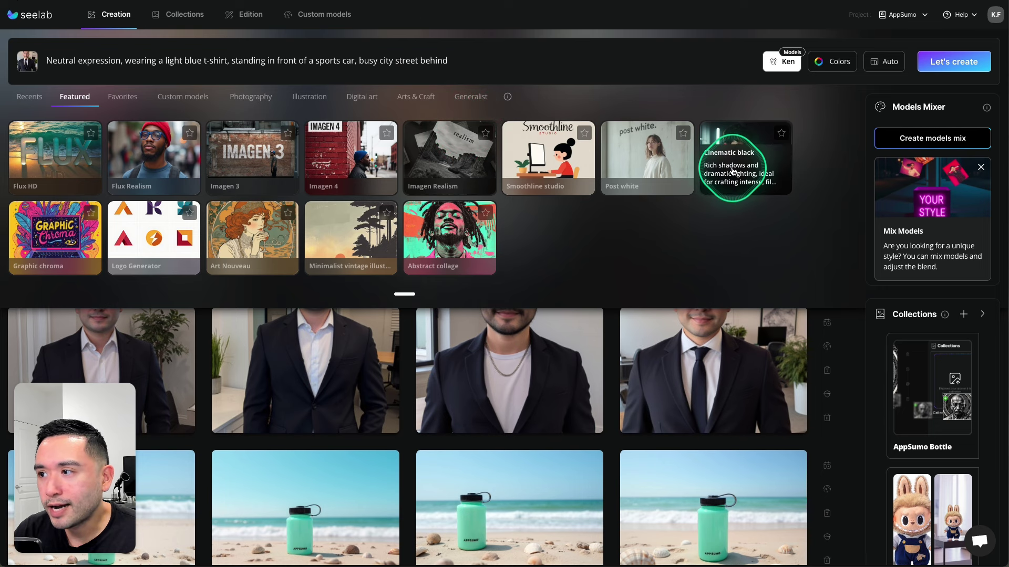
{"action": "left_click", "coordinate": [733, 168]}
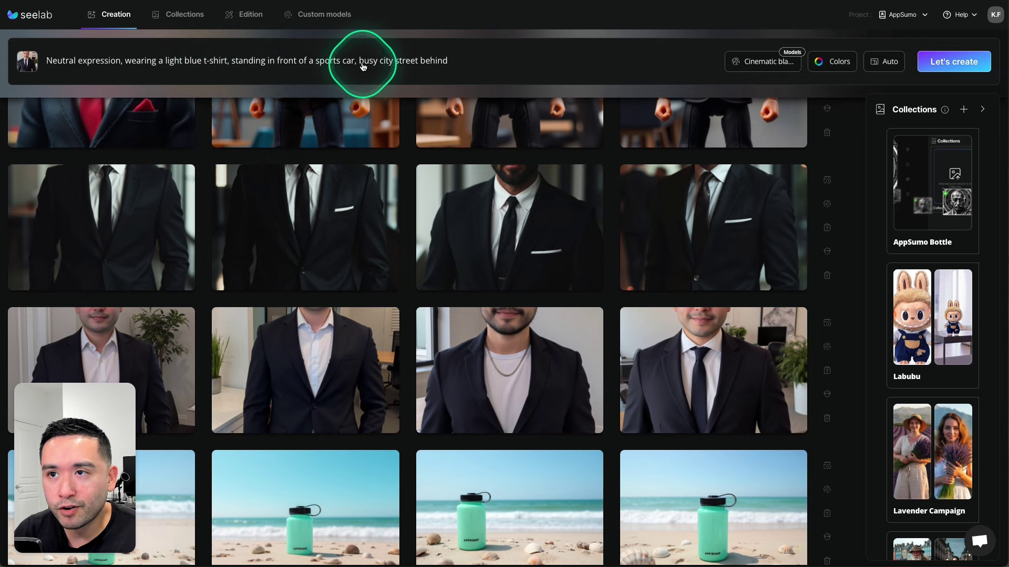
{"action": "left_click", "coordinate": [783, 68]}
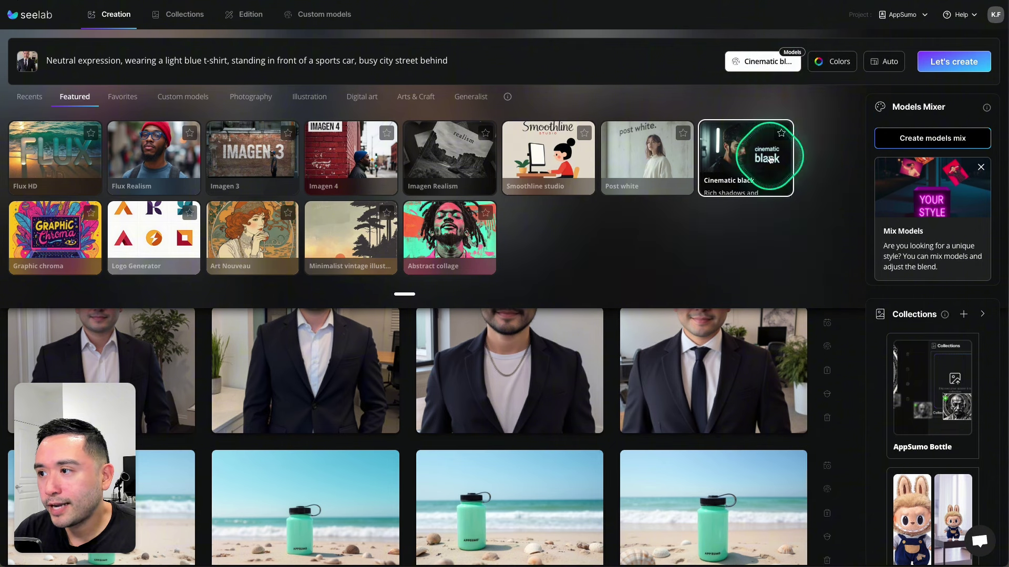
{"action": "left_click", "coordinate": [777, 63]}
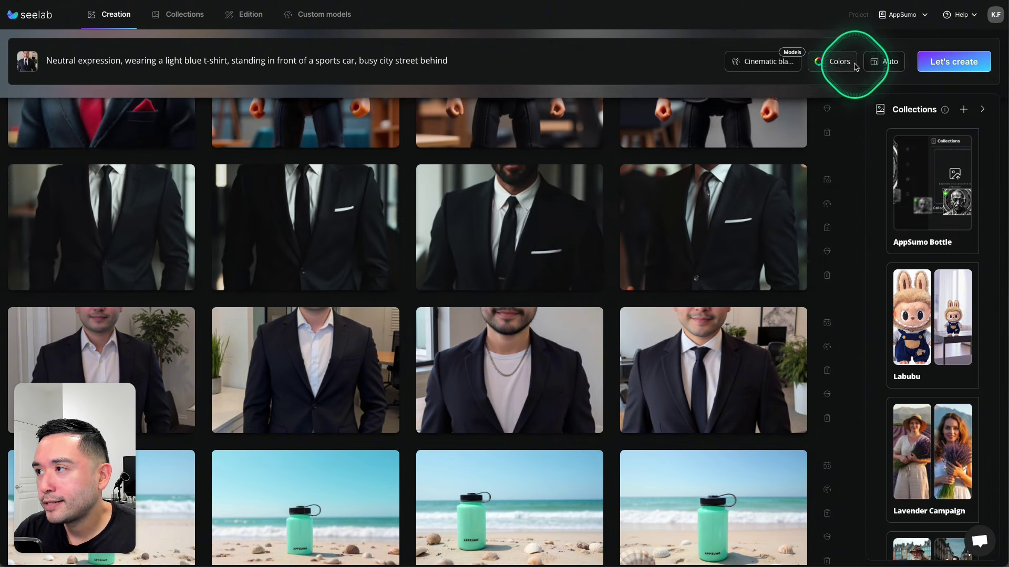
{"action": "left_click", "coordinate": [955, 62]}
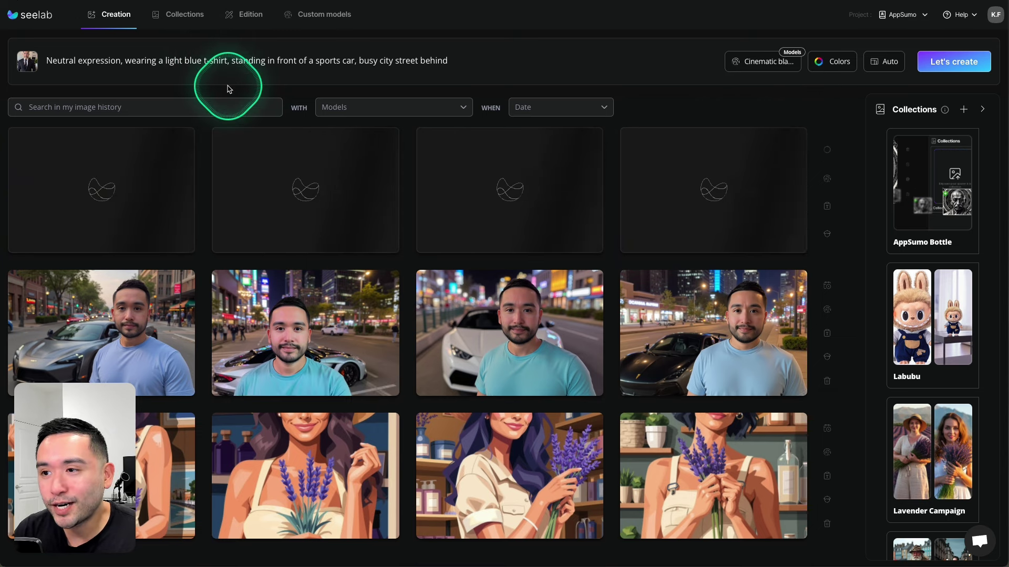
View the newly generated Cinematic black light blue t-shirt images at full size, and return to the image history
{"action": "left_click", "coordinate": [99, 189]}
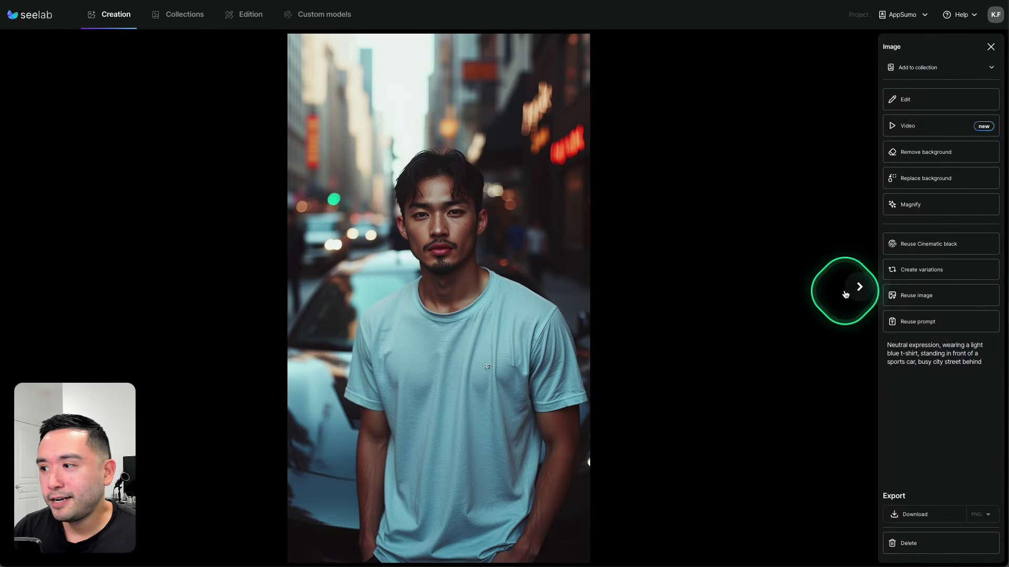
{"action": "left_click", "coordinate": [858, 292]}
{"action": "left_click", "coordinate": [857, 293]}
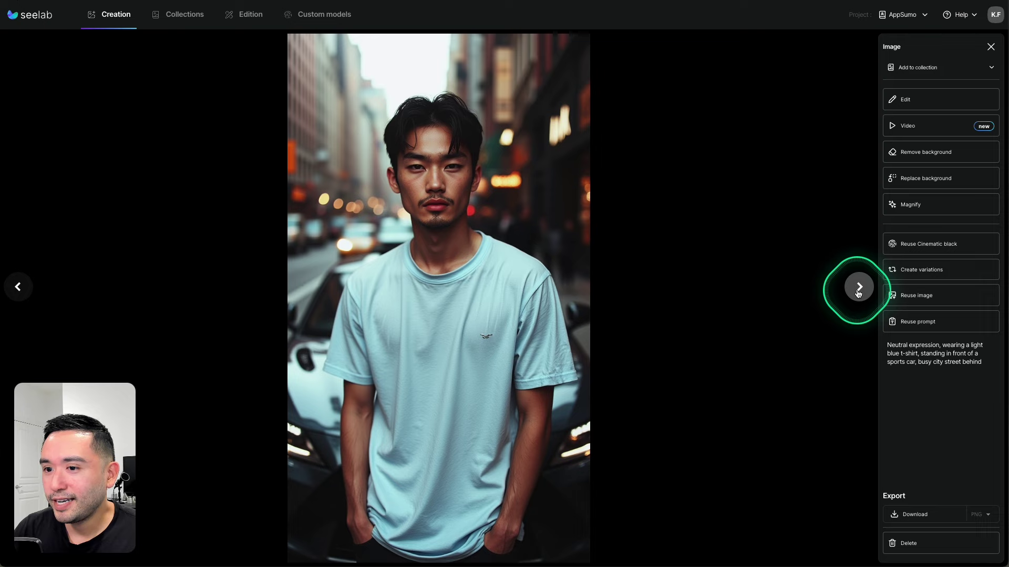
{"action": "left_click", "coordinate": [858, 292]}
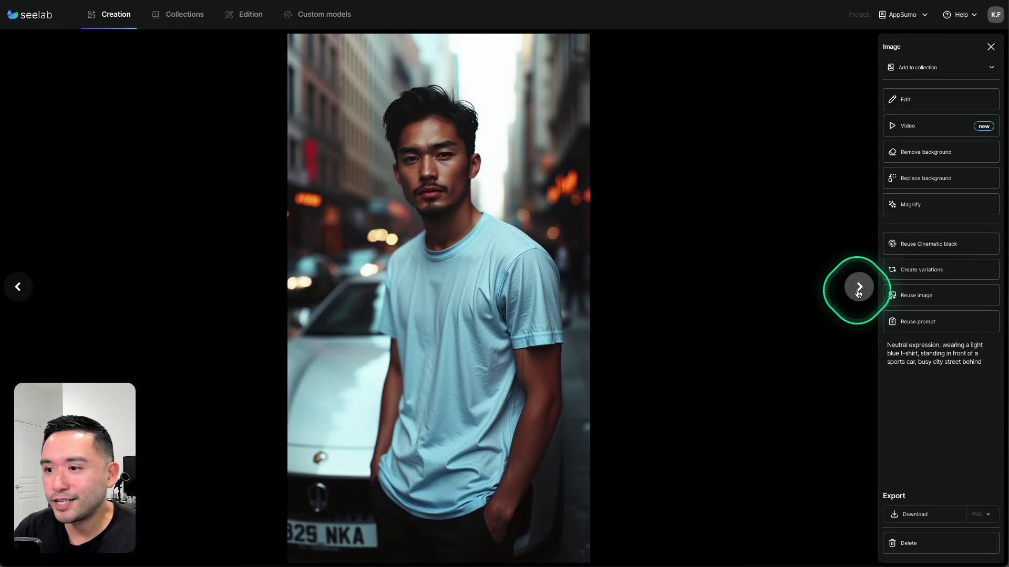
{"action": "left_click", "coordinate": [858, 292]}
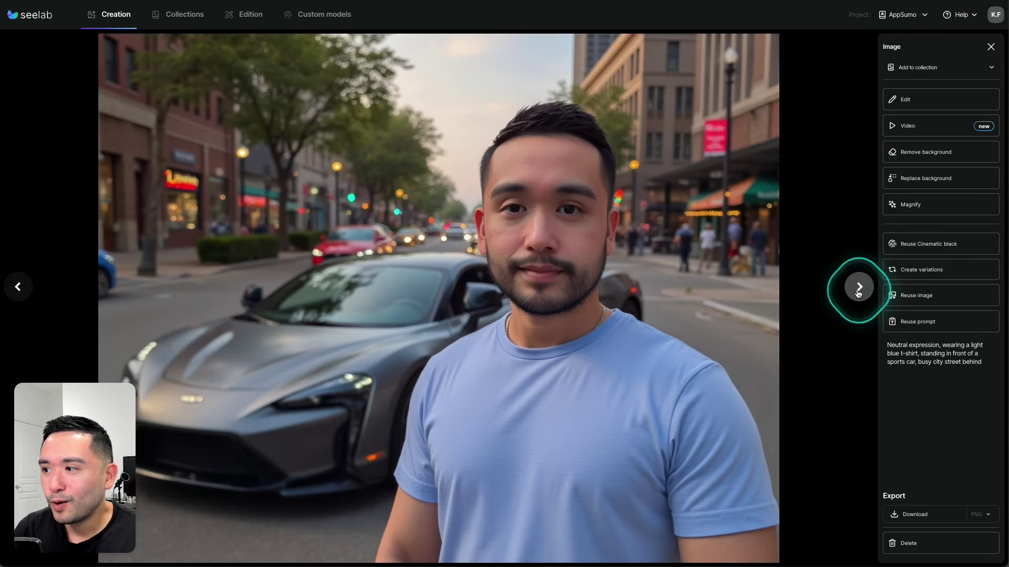
{"action": "left_click", "coordinate": [2, 285]}
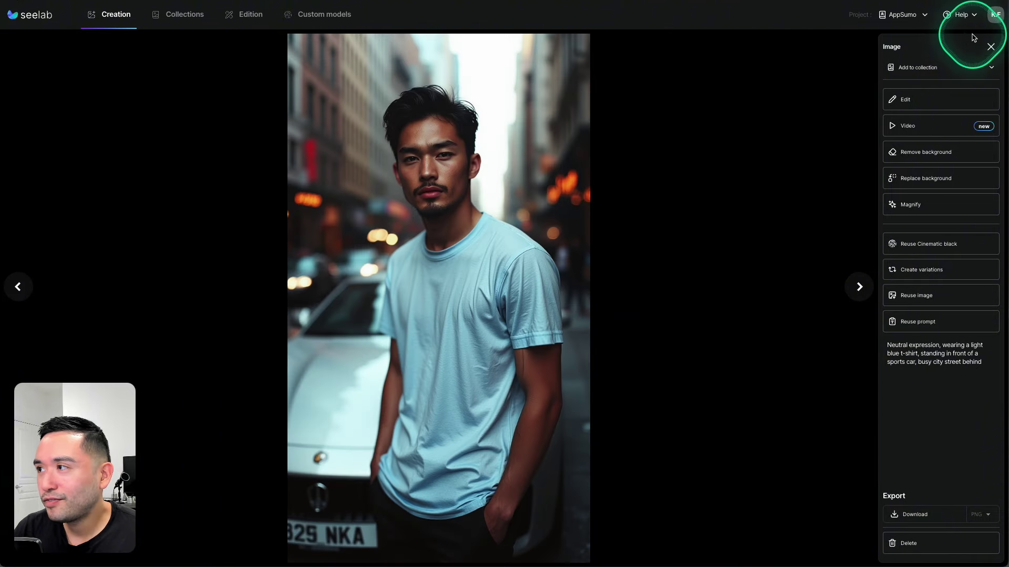
{"action": "left_click", "coordinate": [990, 46]}
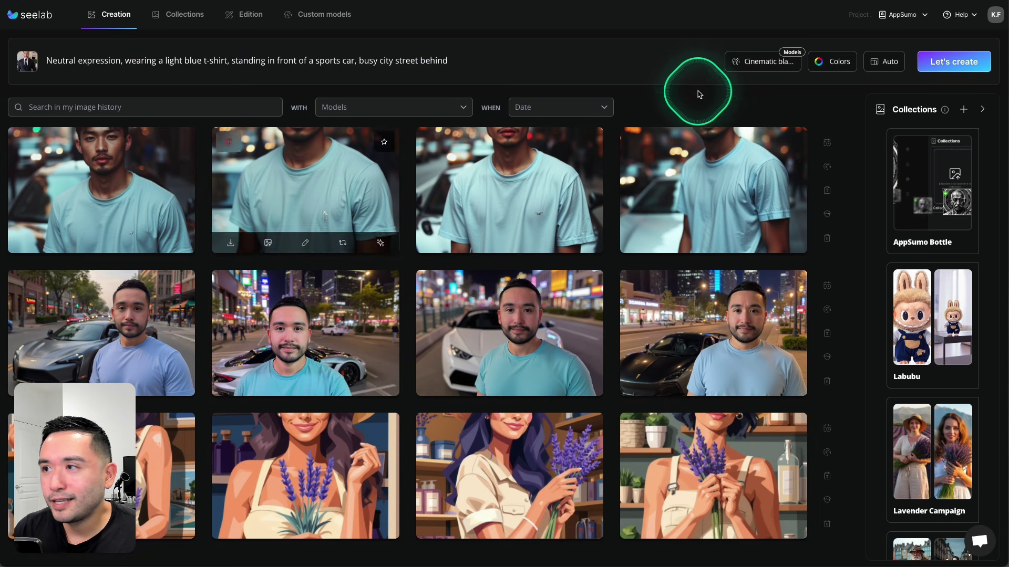
Review the featured models and the Remix reference image, comparing the new results with the earlier sports car portraits
{"action": "left_click", "coordinate": [751, 64]}
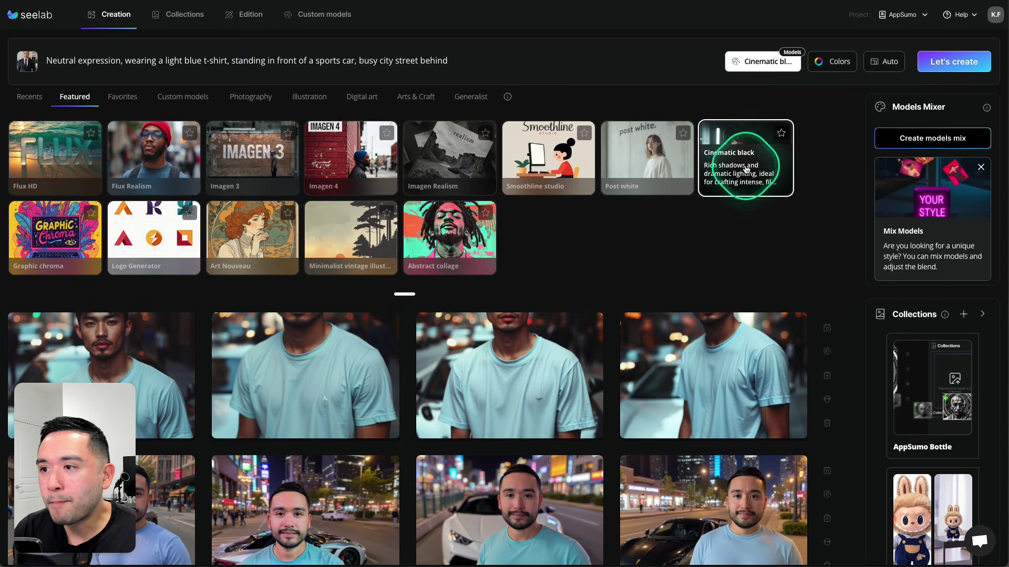
{"action": "left_click", "coordinate": [26, 62]}
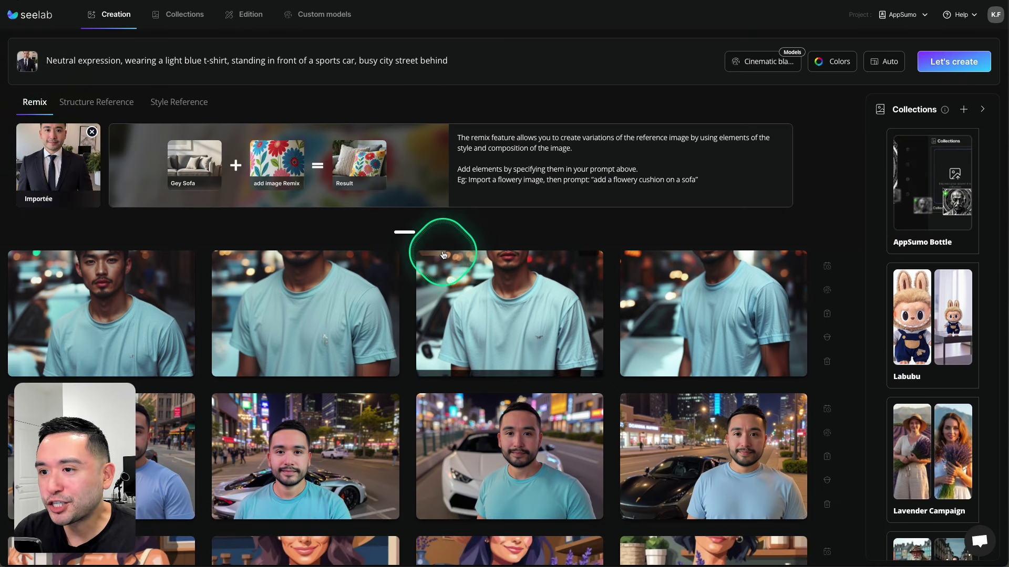
{"action": "scroll", "coordinate": [408, 274], "scroll_direction": "down", "scroll_amount": 2}
{"action": "scroll", "coordinate": [407, 273], "scroll_direction": "down", "scroll_amount": 2}
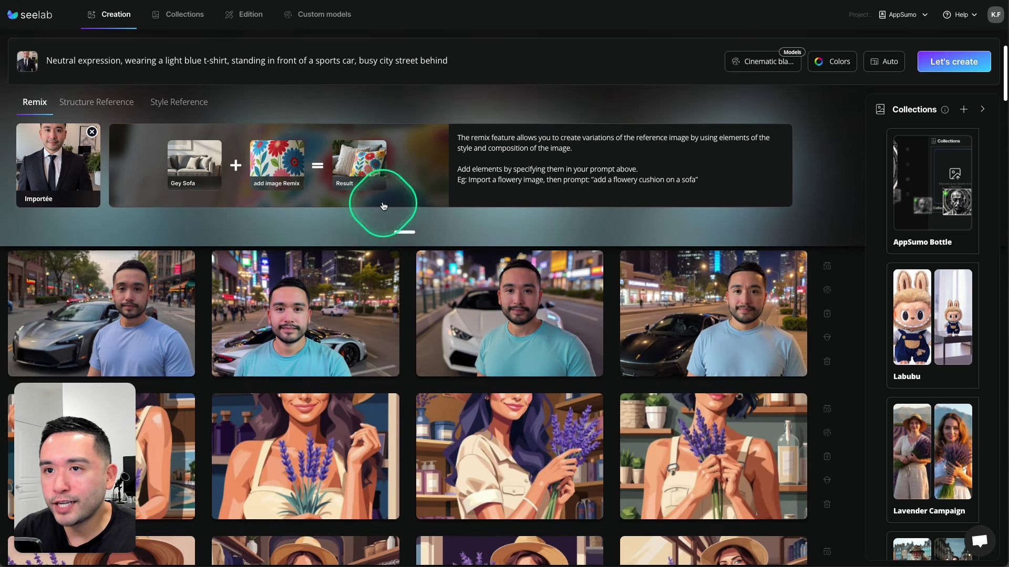
{"action": "left_click", "coordinate": [745, 61]}
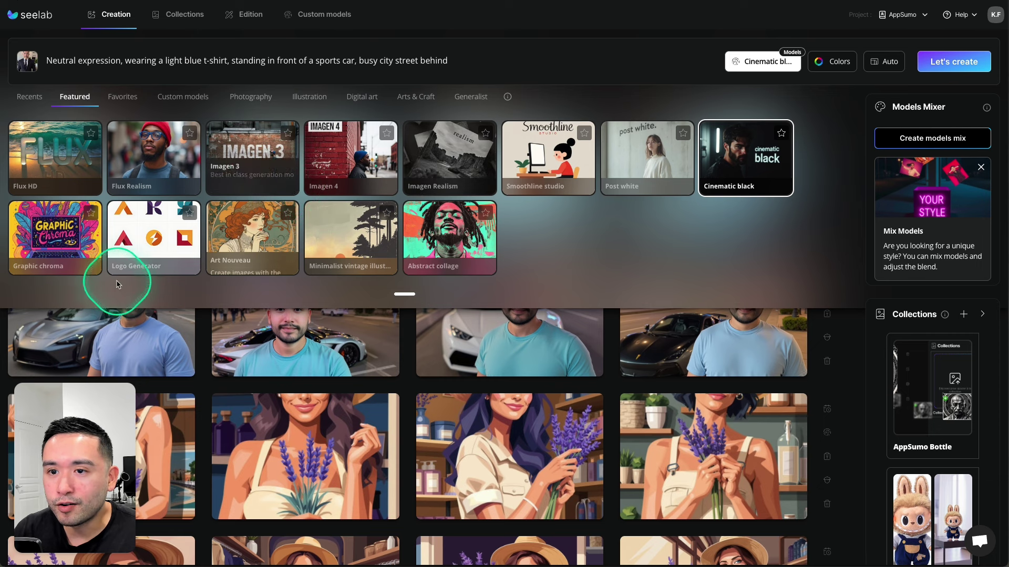
Look through the image history and inspect the model, prompt and seed options of the Vintage poster lavender boutique batch
{"action": "scroll", "coordinate": [400, 341], "scroll_direction": "down", "scroll_amount": 5}
{"action": "scroll", "coordinate": [400, 341], "scroll_direction": "up", "scroll_amount": 10}
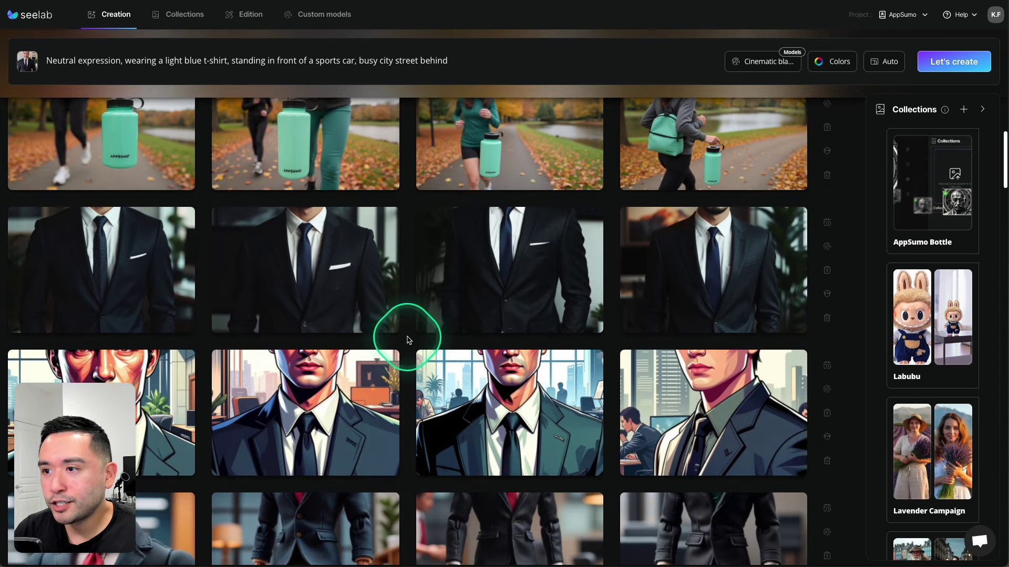
{"action": "scroll", "coordinate": [838, 198], "scroll_direction": "up", "scroll_amount": 2}
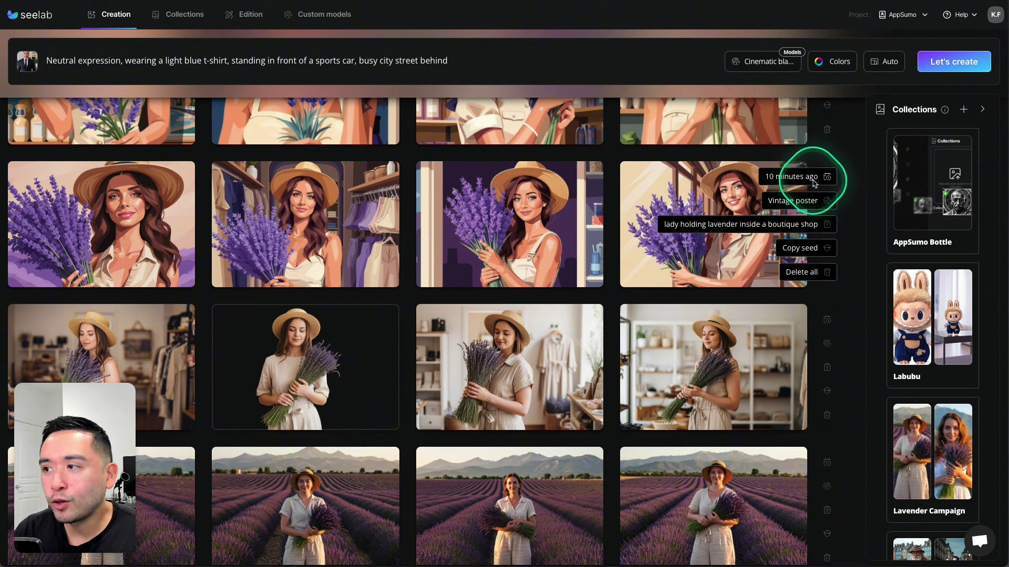
{"action": "left_click", "coordinate": [807, 251]}
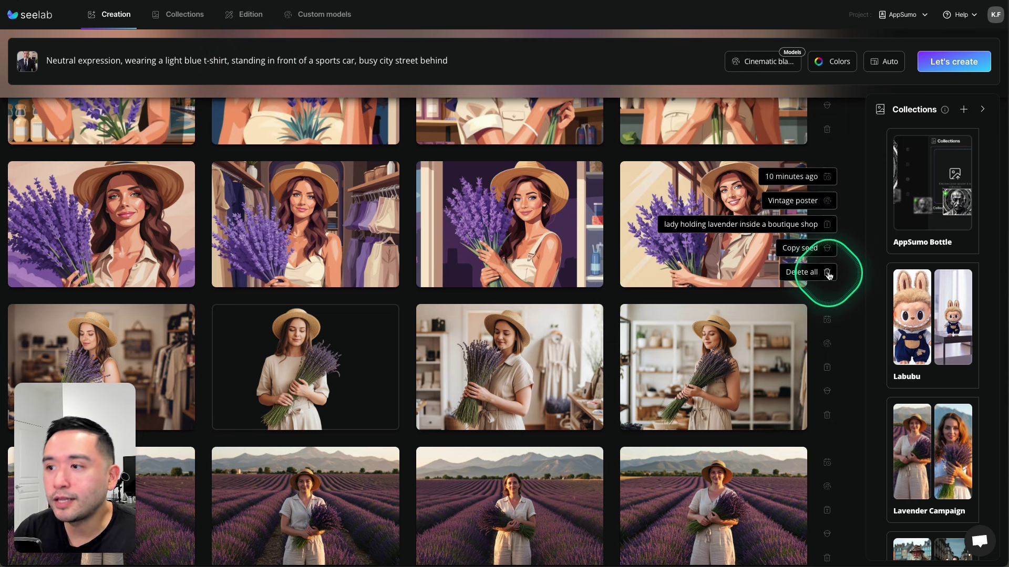
{"action": "scroll", "coordinate": [822, 272], "scroll_direction": "down", "scroll_amount": 15}
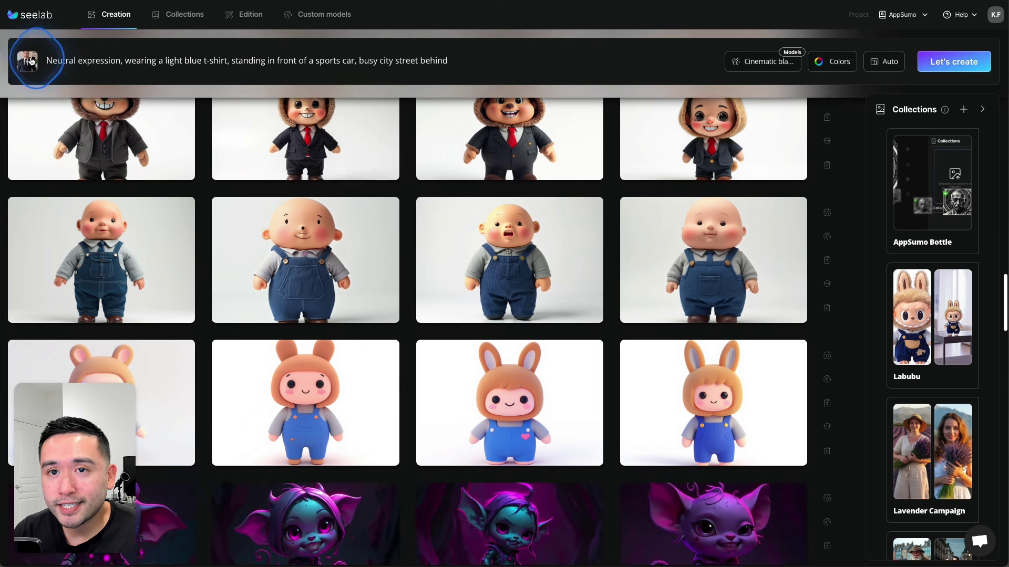
Replace the portrait used as the Remix reference with the Labubu character image, and look over the related character images in the history
{"action": "left_click", "coordinate": [30, 60]}
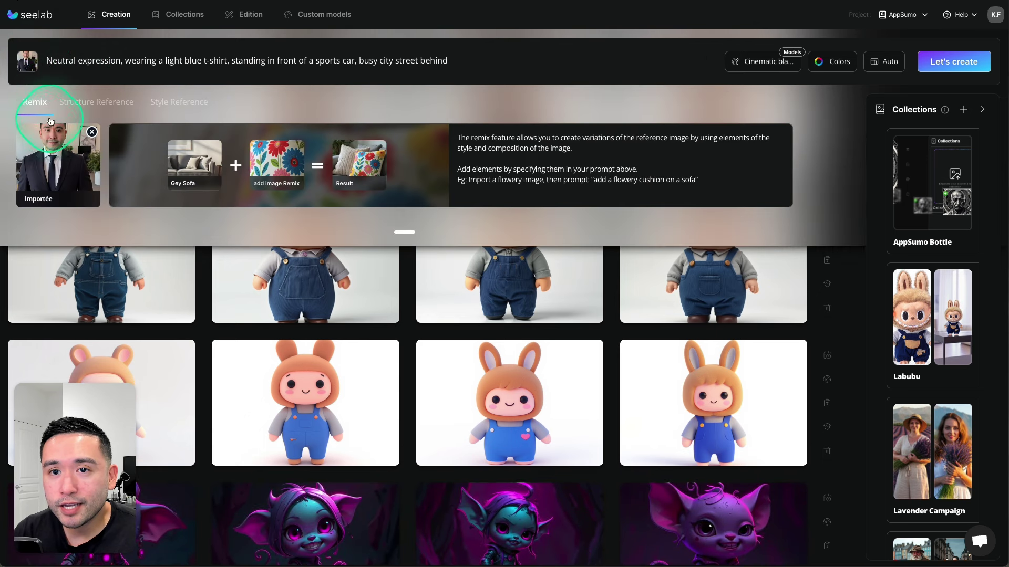
{"action": "left_click", "coordinate": [91, 132]}
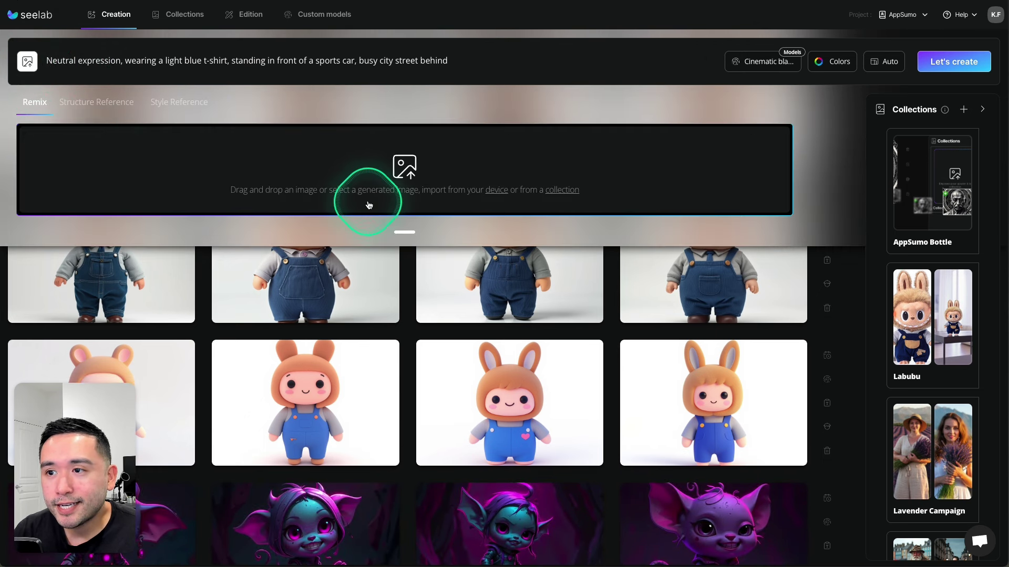
{"action": "left_click", "coordinate": [422, 190]}
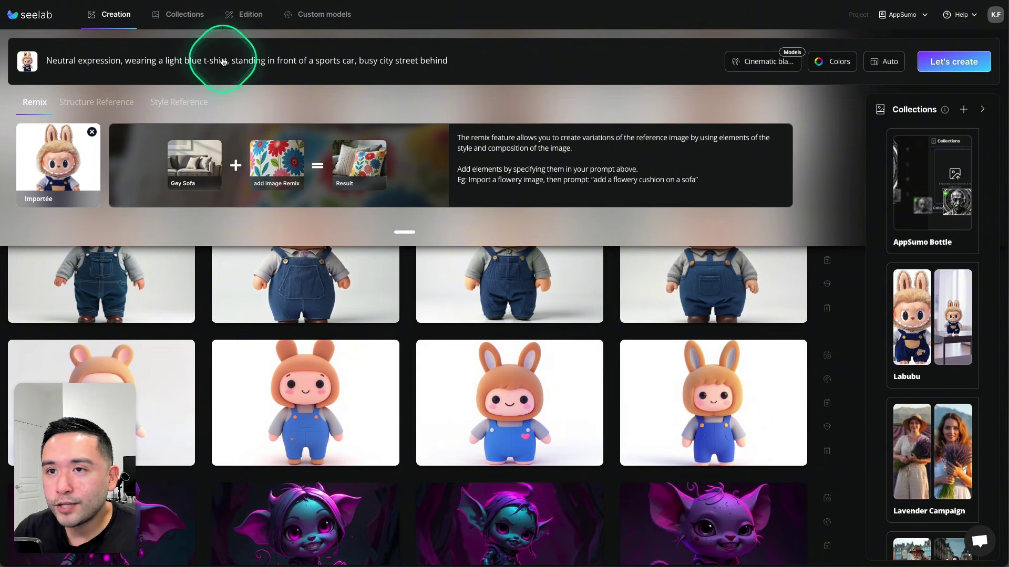
{"action": "scroll", "coordinate": [402, 330], "scroll_direction": "down", "scroll_amount": 10}
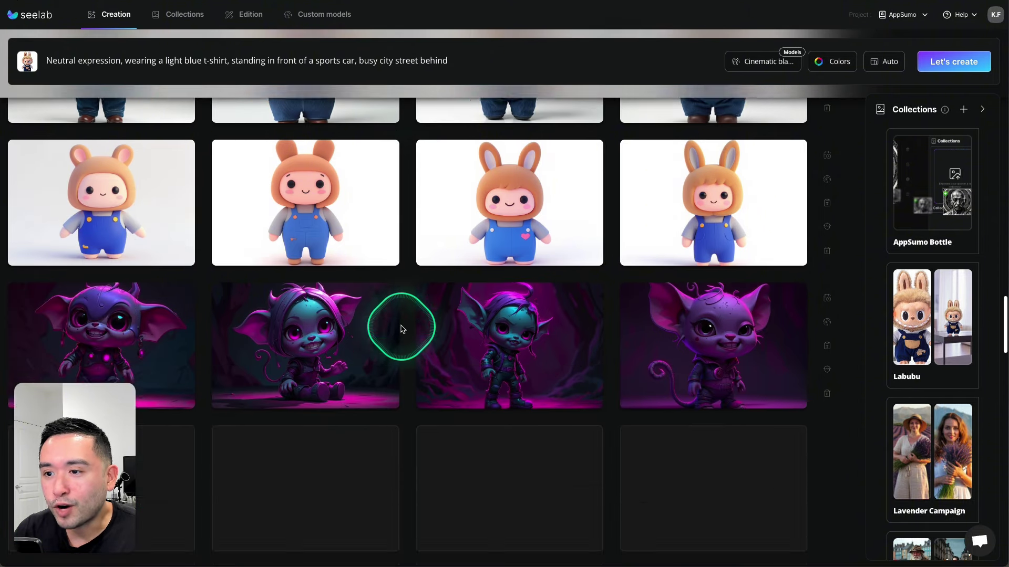
Find the Donald Trump-inspired Labubu plush images in grey overalls in the history and view the first two at full size
{"action": "scroll", "coordinate": [402, 330], "scroll_direction": "down", "scroll_amount": 8}
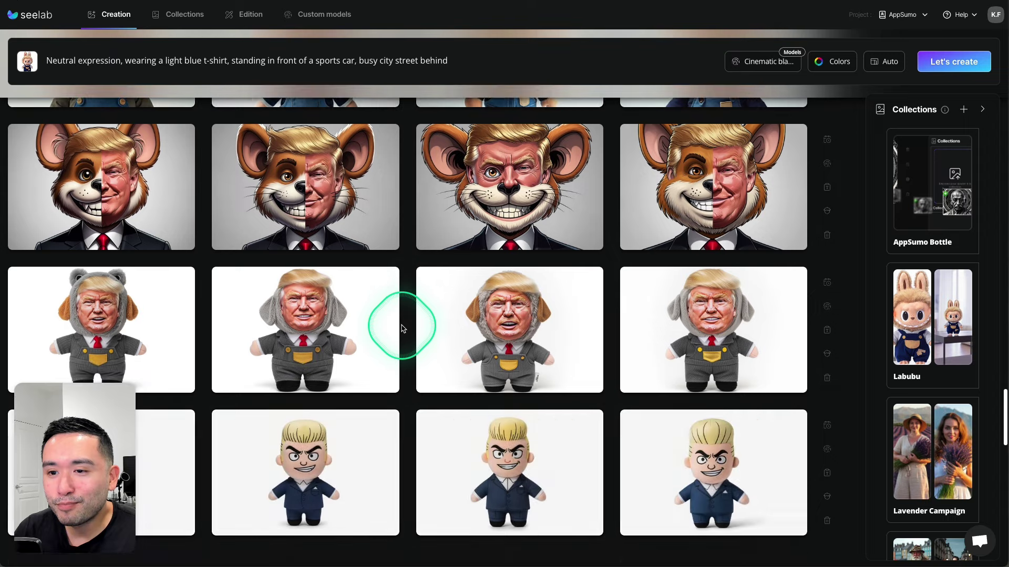
{"action": "scroll", "coordinate": [403, 329], "scroll_direction": "up", "scroll_amount": 2}
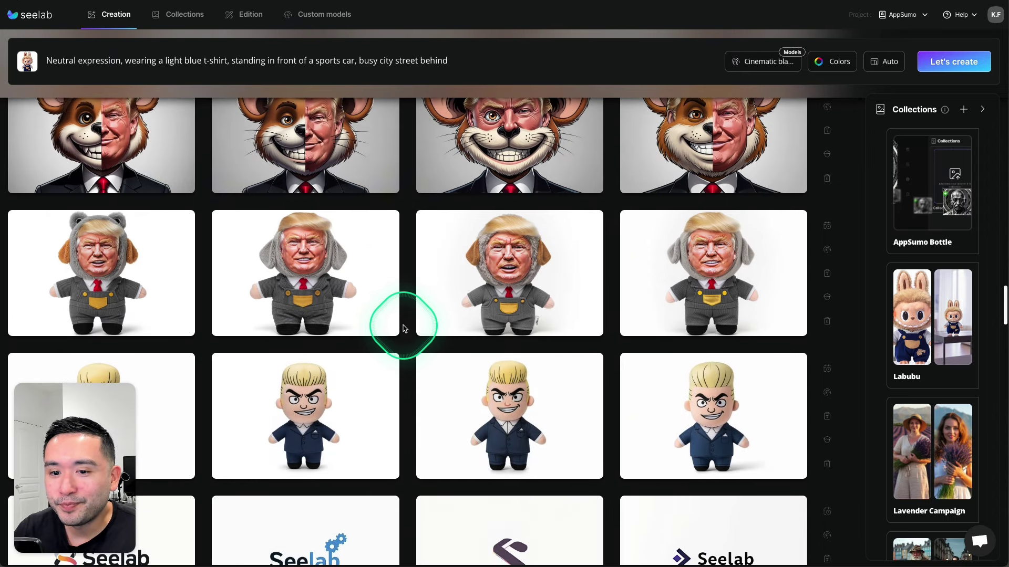
{"action": "left_click", "coordinate": [160, 292]}
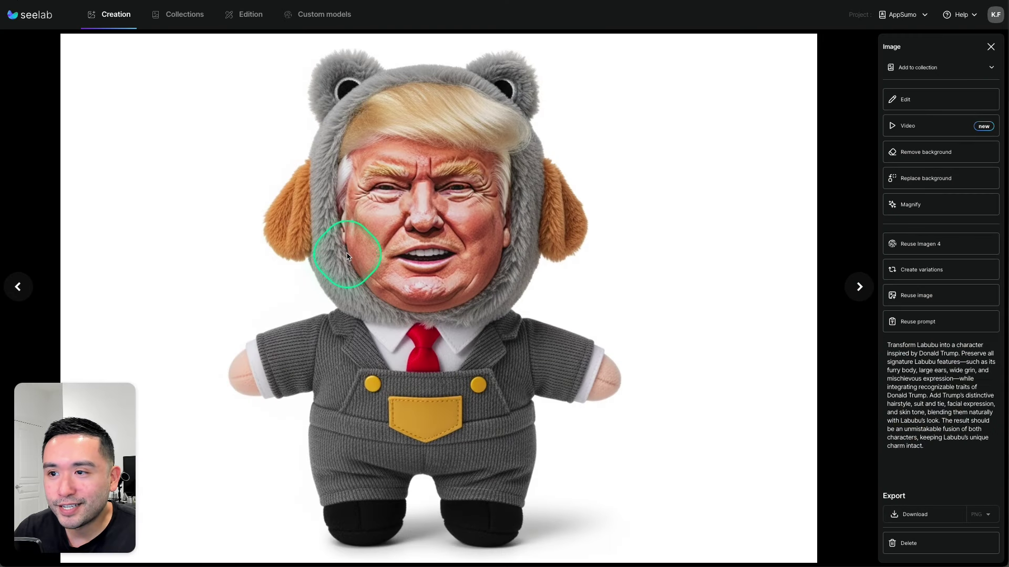
{"action": "left_click", "coordinate": [858, 303]}
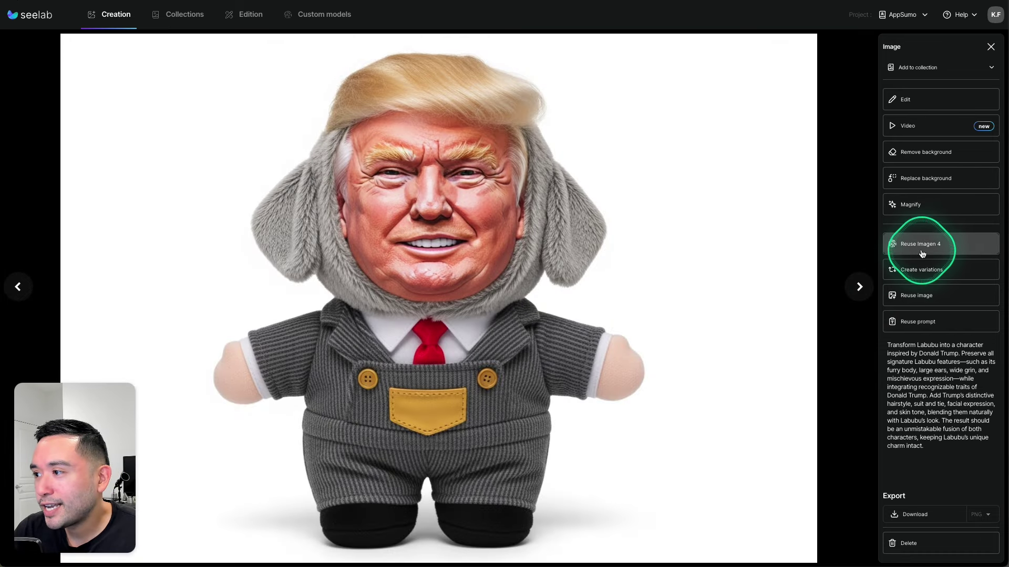
{"action": "left_click", "coordinate": [988, 48]}
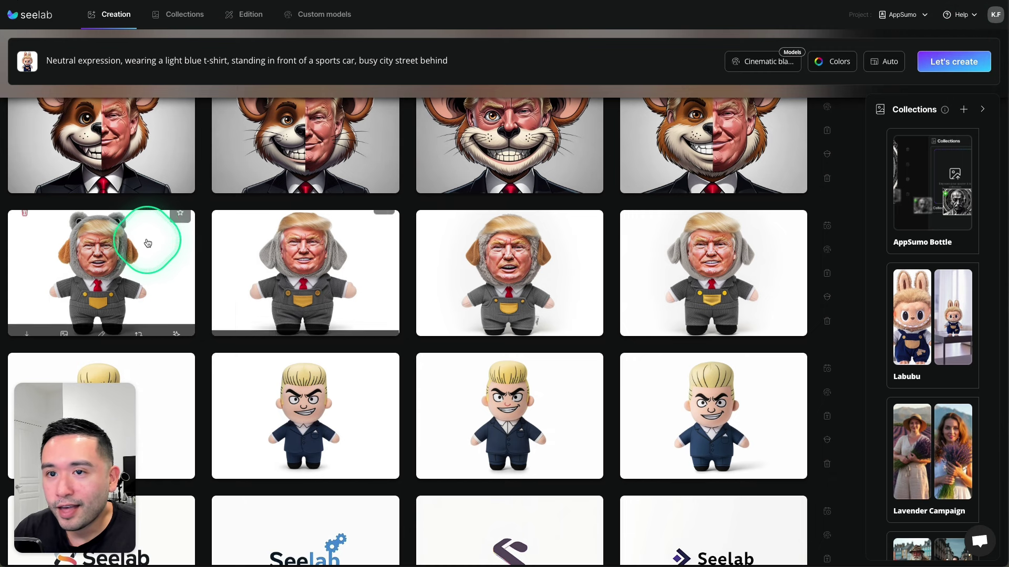
View the half-animal Donald Trump portrait and the white bunny-hood plush at full size, checking the prompt and model they used
{"action": "scroll", "coordinate": [145, 220], "scroll_direction": "up", "scroll_amount": 2}
{"action": "left_click", "coordinate": [131, 236]}
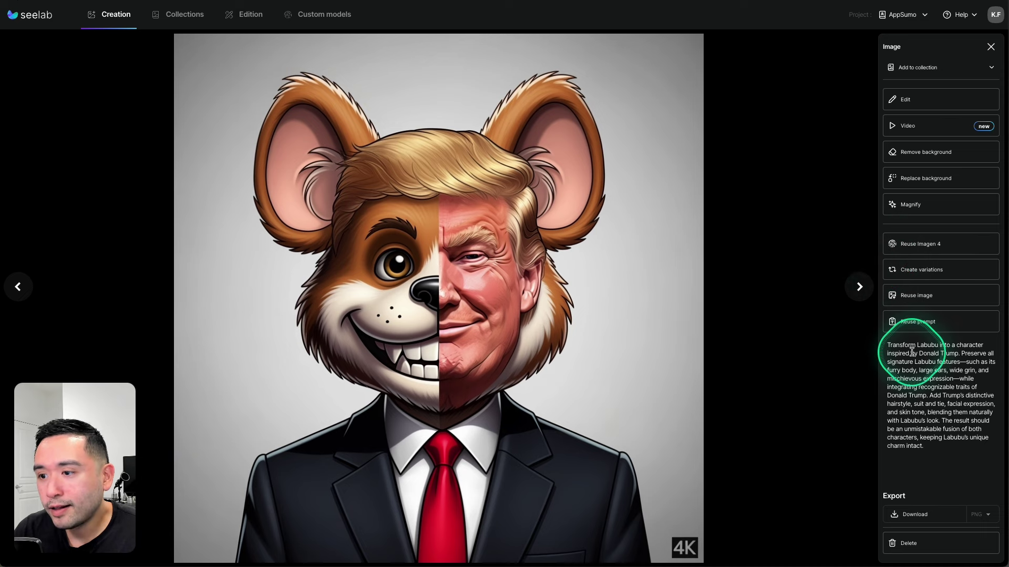
{"action": "key", "text": "Escape"}
{"action": "scroll", "coordinate": [124, 224], "scroll_direction": "up", "scroll_amount": 1}
{"action": "left_click", "coordinate": [95, 168]}
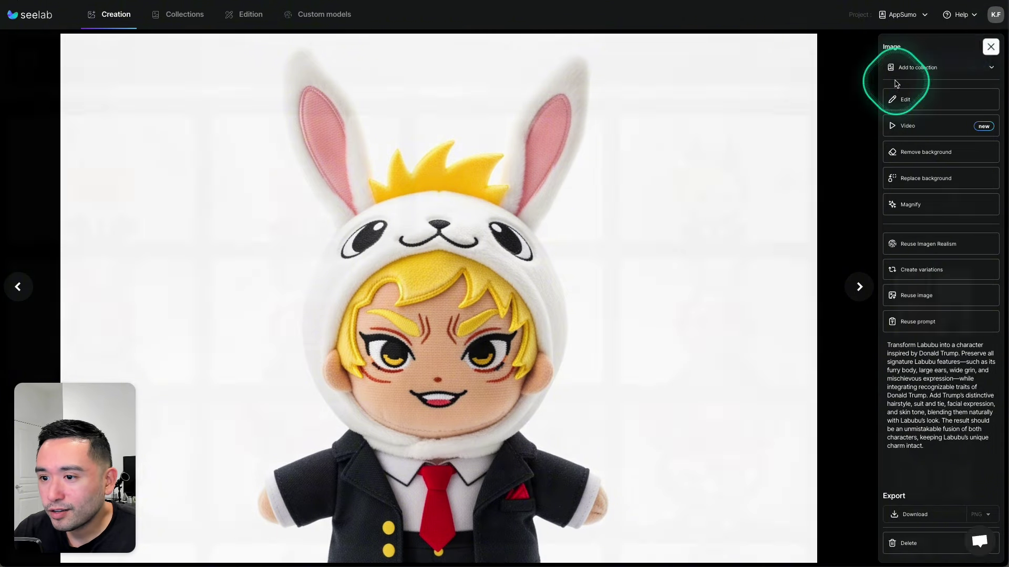
{"action": "key", "text": "Escape"}
View the blond doll with white shirt and red tie at full size and read its prompt and model
{"action": "scroll", "coordinate": [468, 232], "scroll_direction": "up", "scroll_amount": 4}
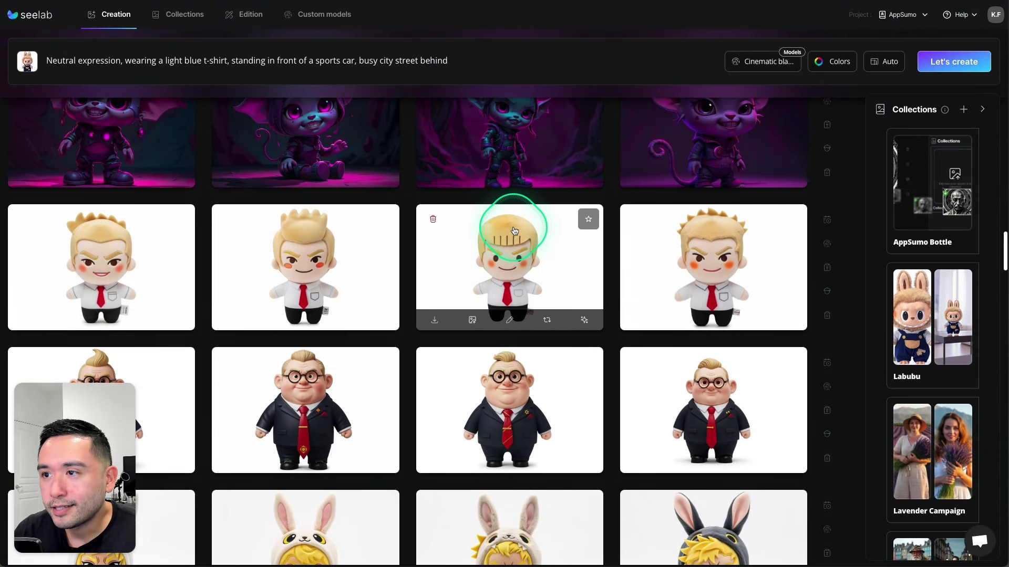
{"action": "left_click", "coordinate": [524, 260]}
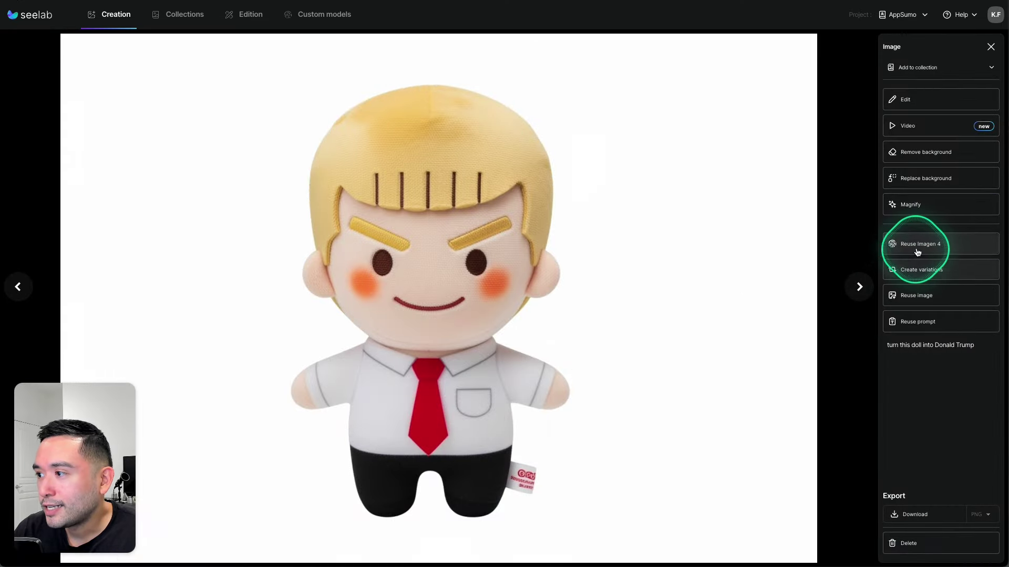
{"action": "double_click", "coordinate": [890, 348]}
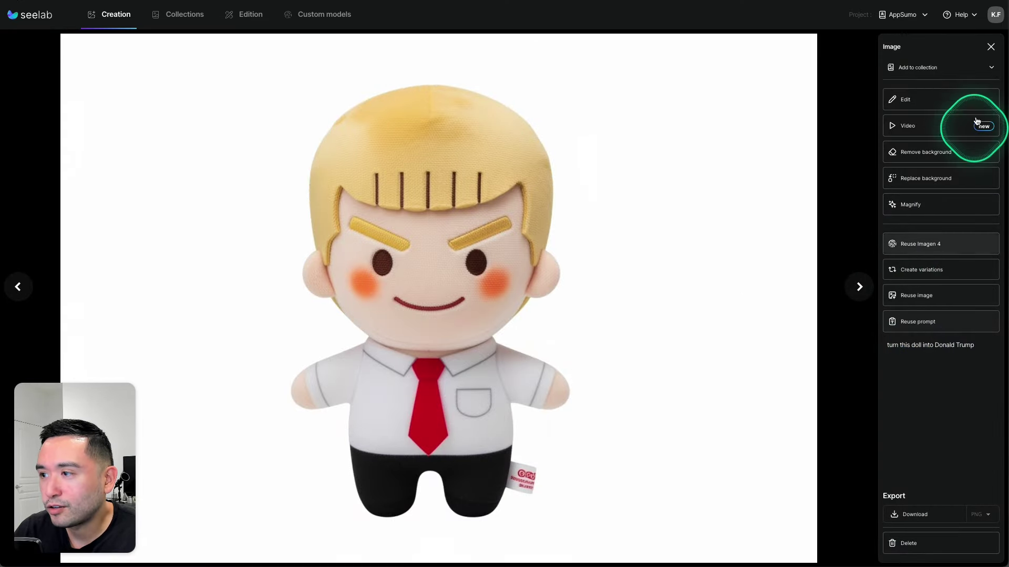
{"action": "left_click", "coordinate": [991, 47]}
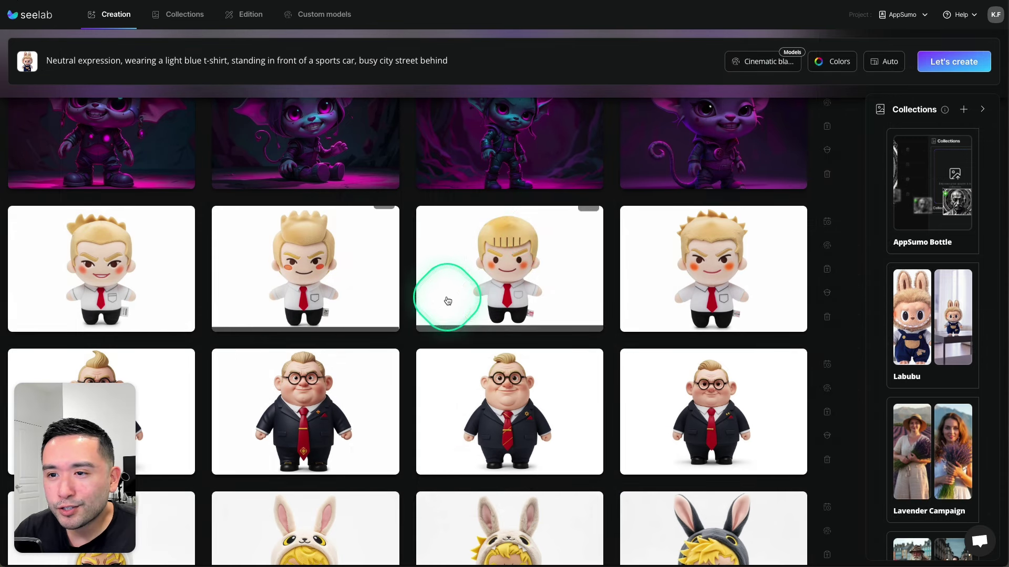
View the four purple Dark SF creature images one after another at full size, and return to the image history
{"action": "scroll", "coordinate": [387, 338], "scroll_direction": "up", "scroll_amount": 4}
{"action": "scroll", "coordinate": [303, 321], "scroll_direction": "down", "scroll_amount": 2}
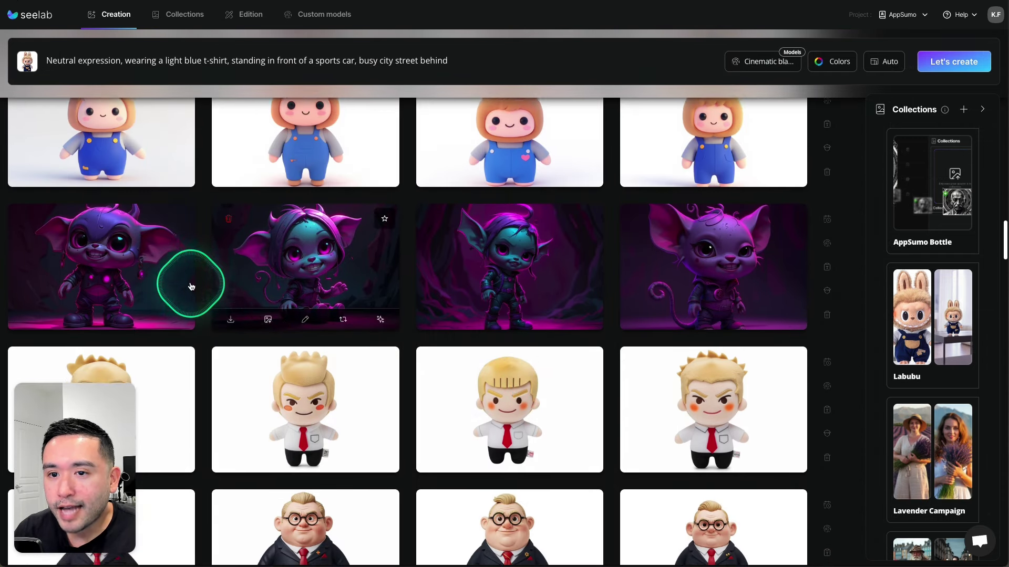
{"action": "left_click", "coordinate": [142, 258]}
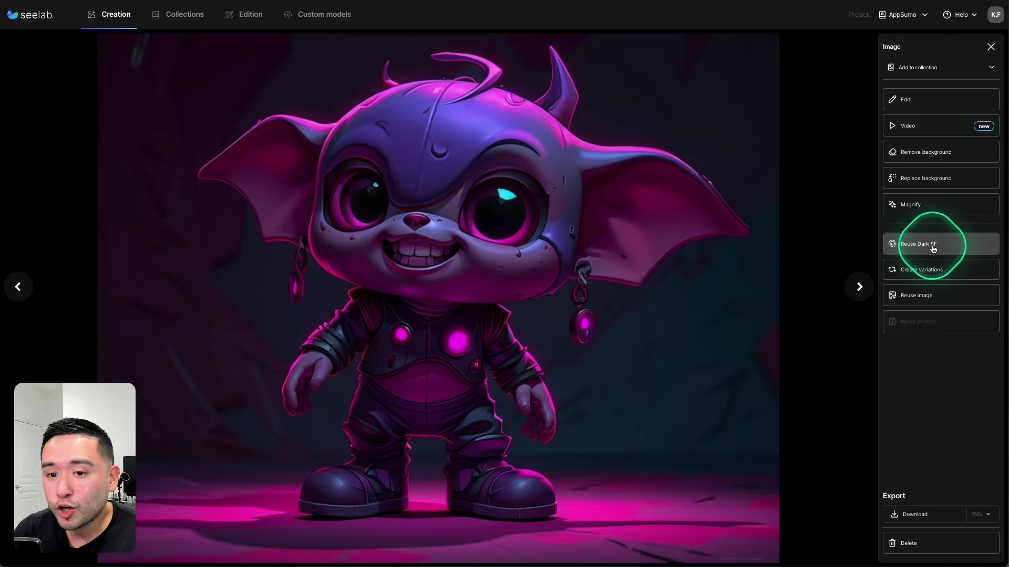
{"action": "left_click", "coordinate": [860, 289]}
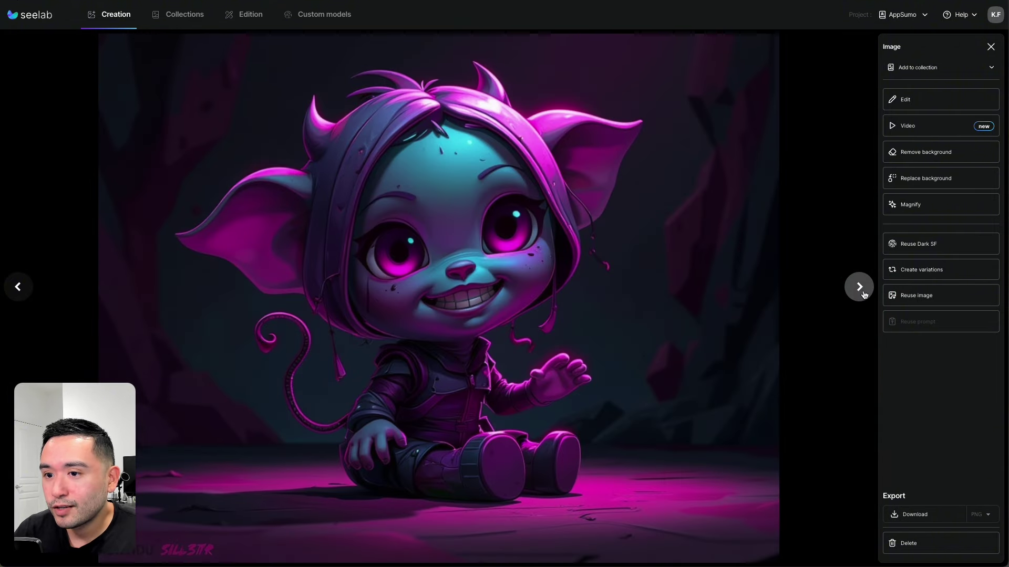
{"action": "left_click", "coordinate": [865, 295]}
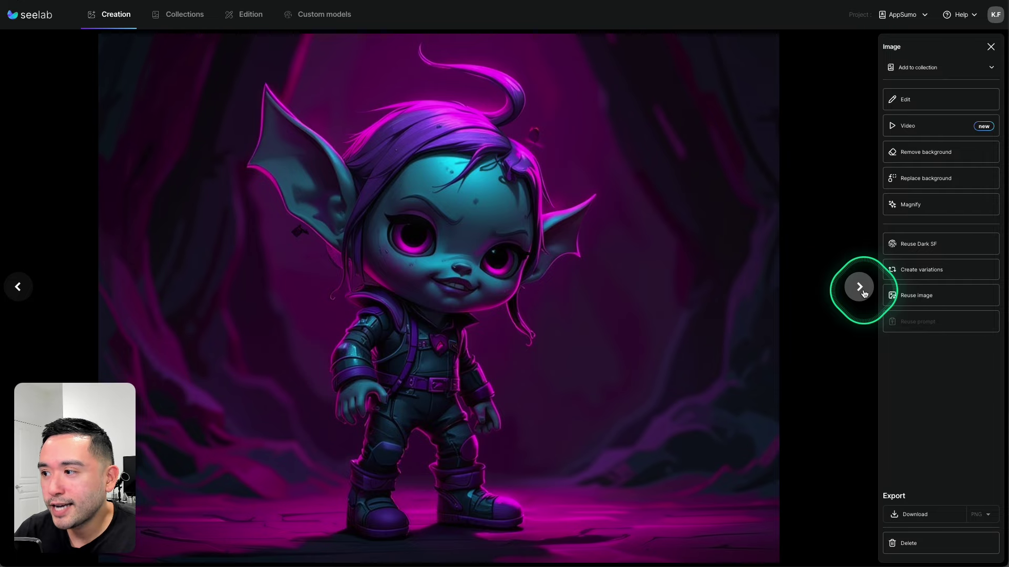
{"action": "left_click", "coordinate": [864, 295]}
{"action": "left_click", "coordinate": [990, 47]}
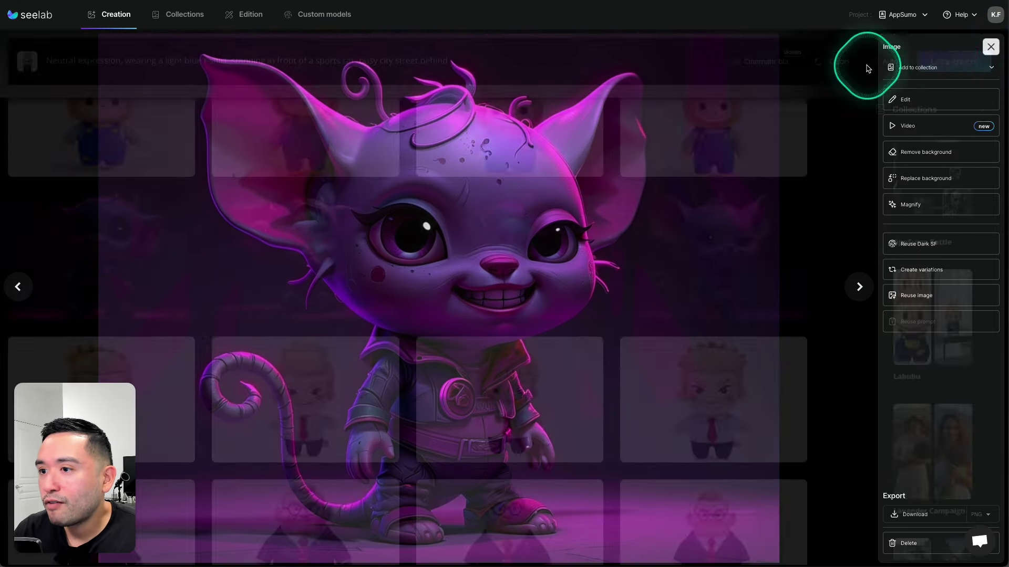
Check the Labubu image used as the Remix reference, and look through the history for the mint green bottle images
{"action": "left_click", "coordinate": [27, 61]}
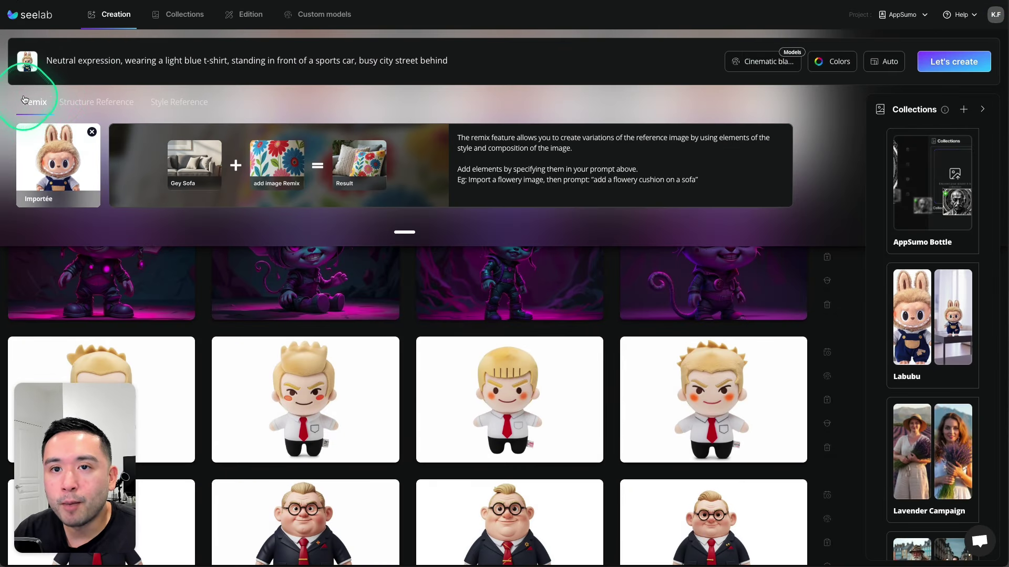
{"action": "left_click", "coordinate": [135, 259]}
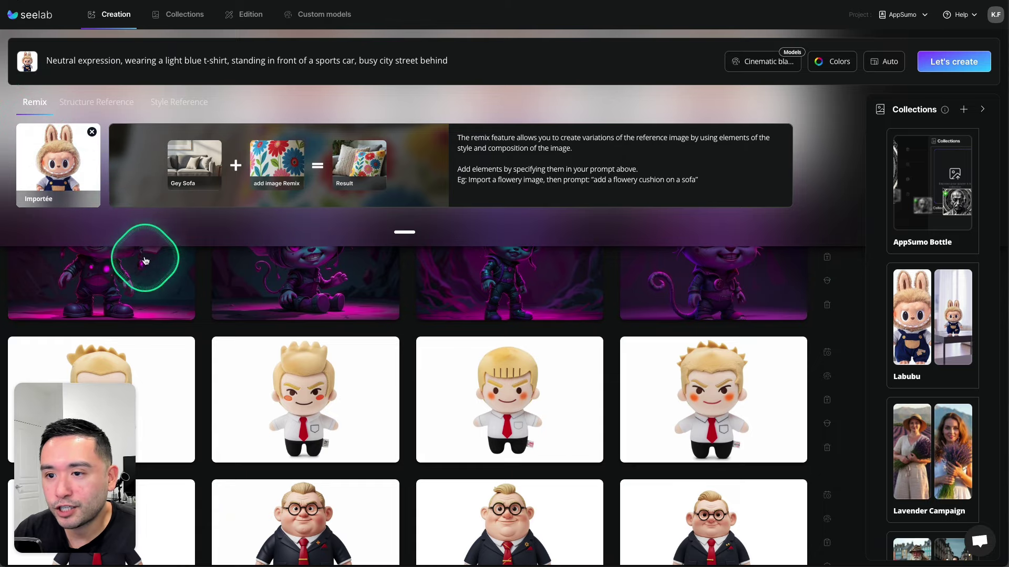
{"action": "scroll", "coordinate": [410, 301], "scroll_direction": "down", "scroll_amount": 15}
{"action": "scroll", "coordinate": [408, 298], "scroll_direction": "down", "scroll_amount": 10}
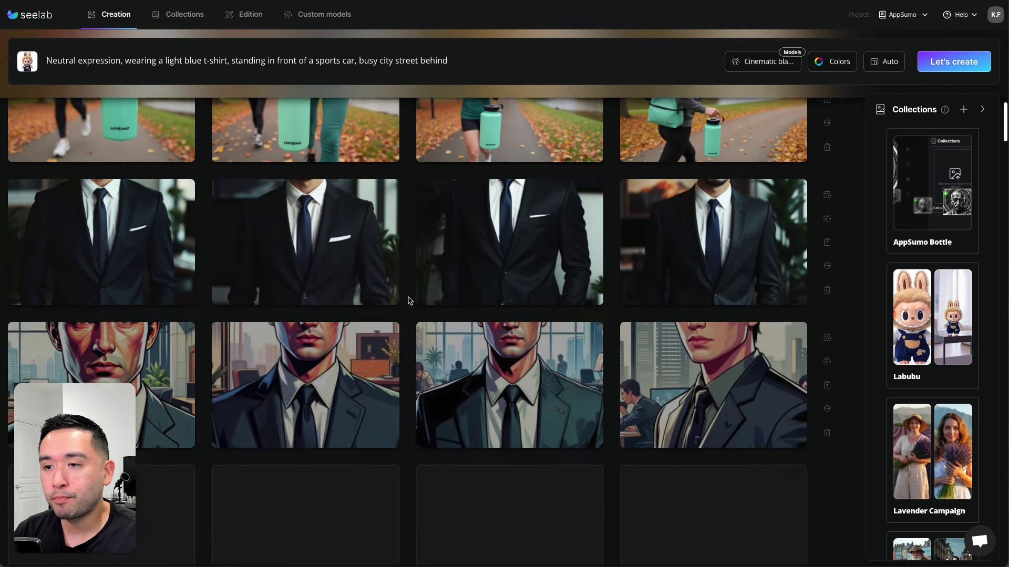
{"action": "scroll", "coordinate": [408, 297], "scroll_direction": "up", "scroll_amount": 6}
{"action": "scroll", "coordinate": [409, 301], "scroll_direction": "up", "scroll_amount": 1}
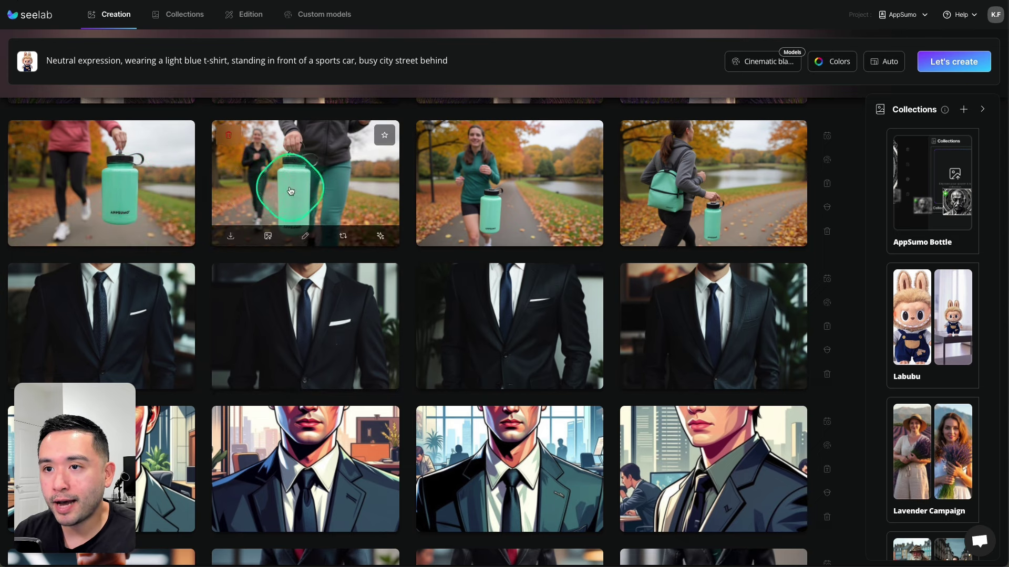
{"action": "scroll", "coordinate": [422, 182], "scroll_direction": "down", "scroll_amount": 10}
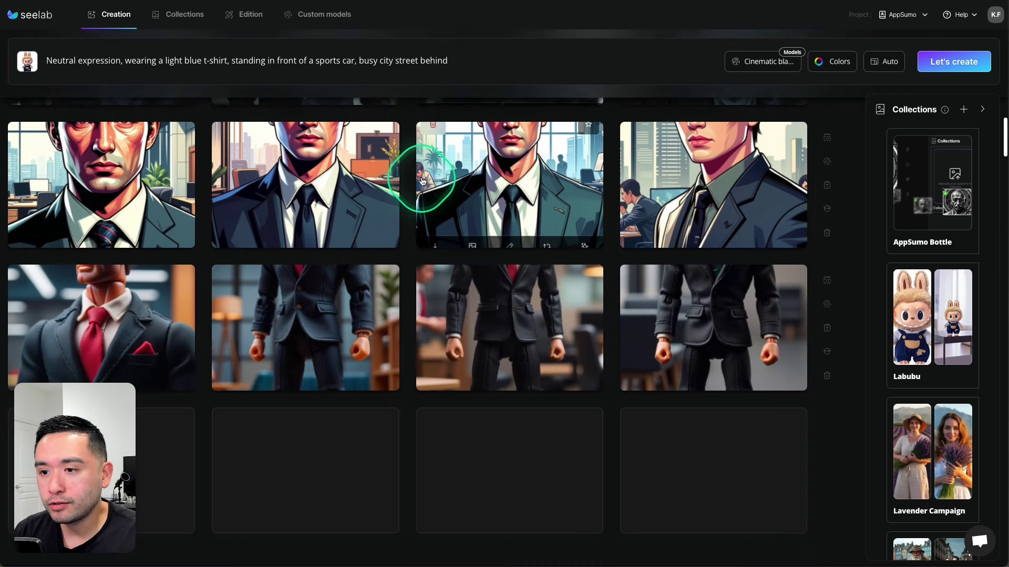
{"action": "scroll", "coordinate": [422, 183], "scroll_direction": "up", "scroll_amount": 5}
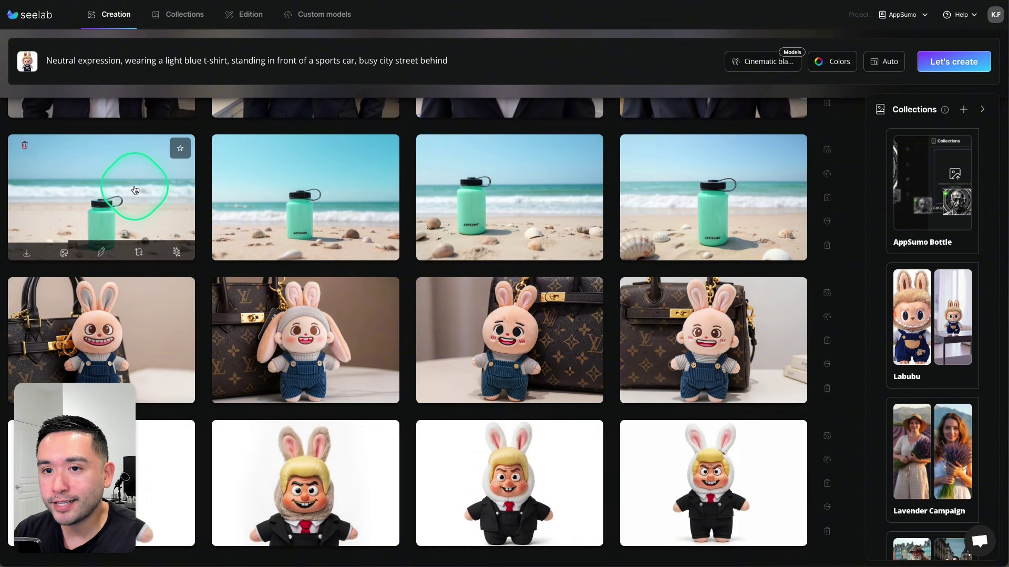
View the four APPSUMO beach bottle images at full size, compare them with the doll-on-purse image, and return to the history
{"action": "left_click", "coordinate": [131, 189]}
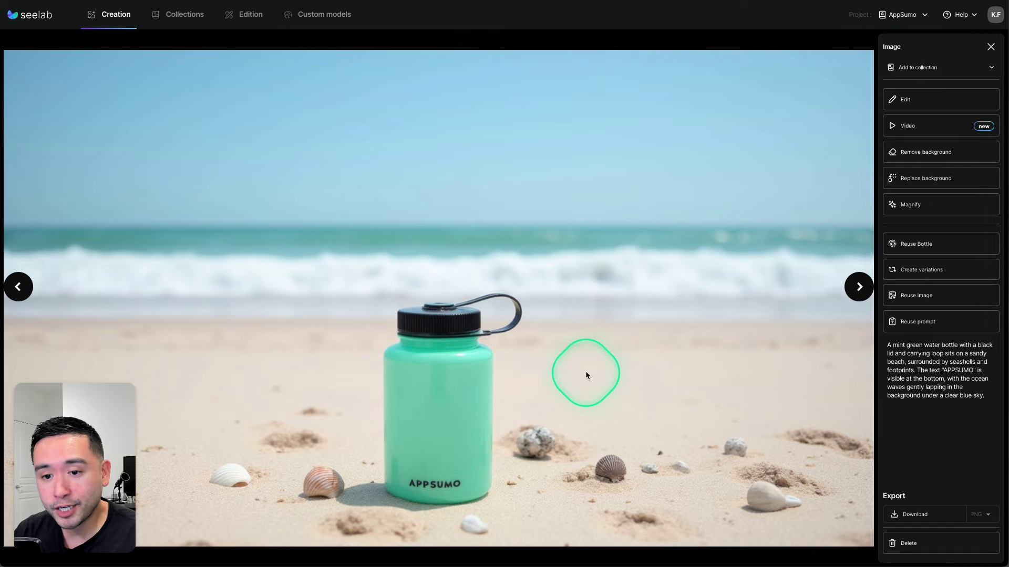
{"action": "left_click", "coordinate": [859, 287]}
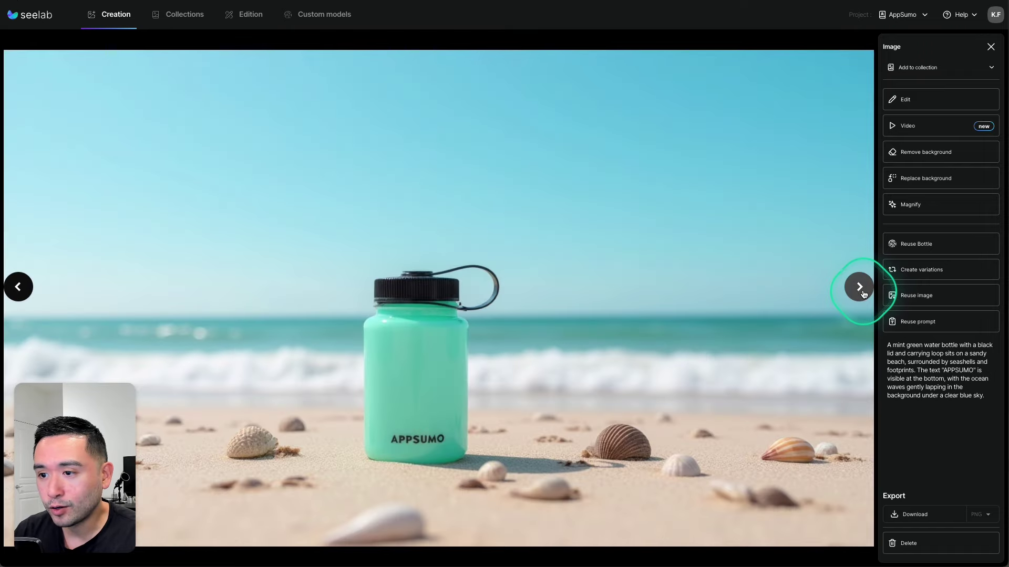
{"action": "left_click", "coordinate": [860, 287]}
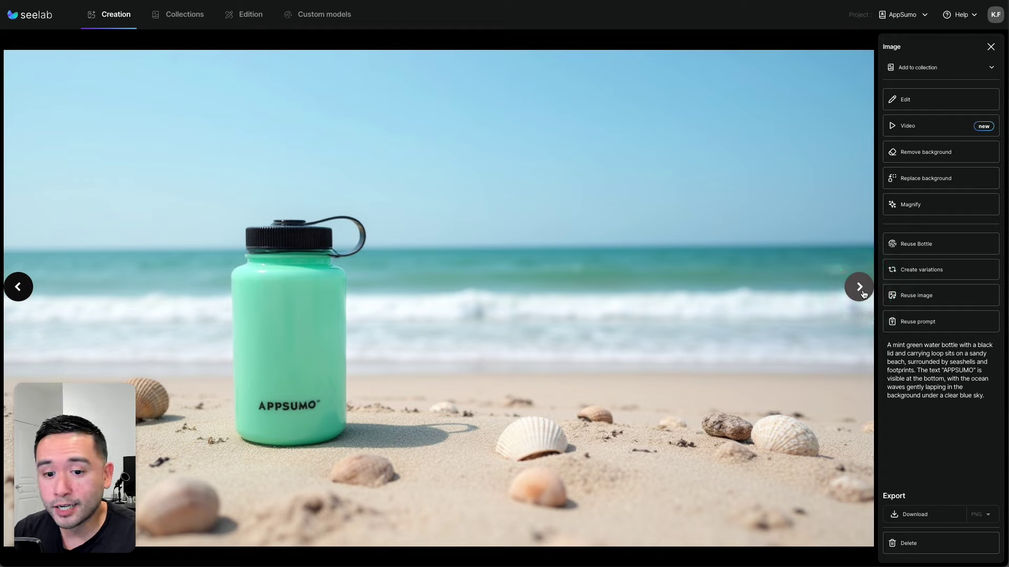
{"action": "left_click", "coordinate": [860, 288]}
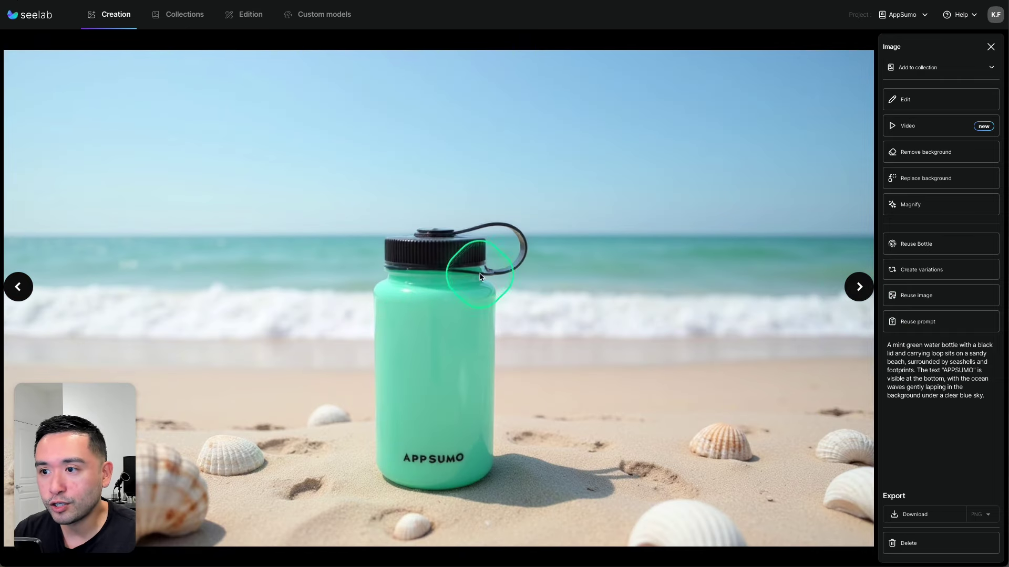
{"action": "left_click", "coordinate": [859, 287]}
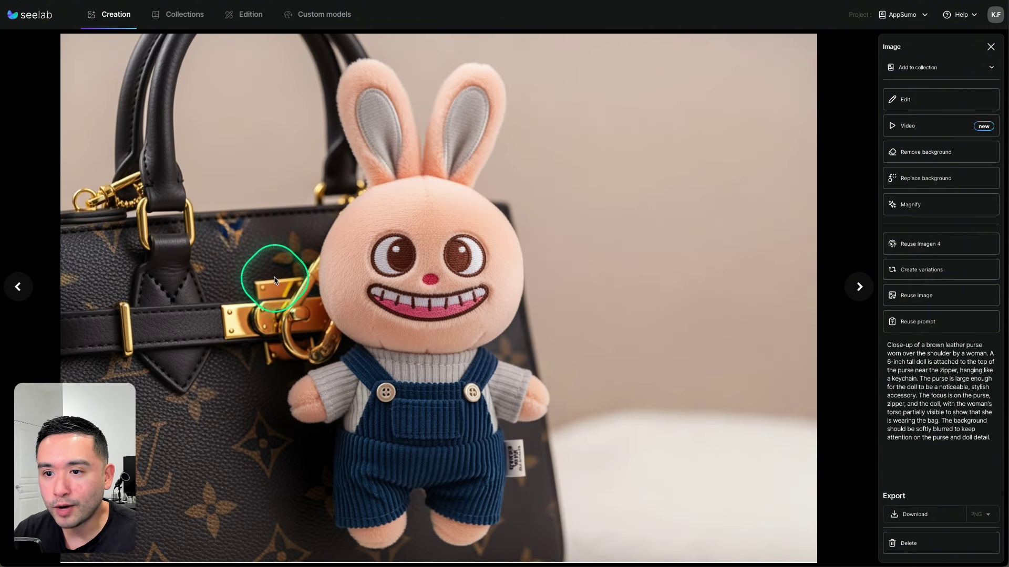
{"action": "left_click", "coordinate": [18, 288]}
{"action": "left_click", "coordinate": [865, 295]}
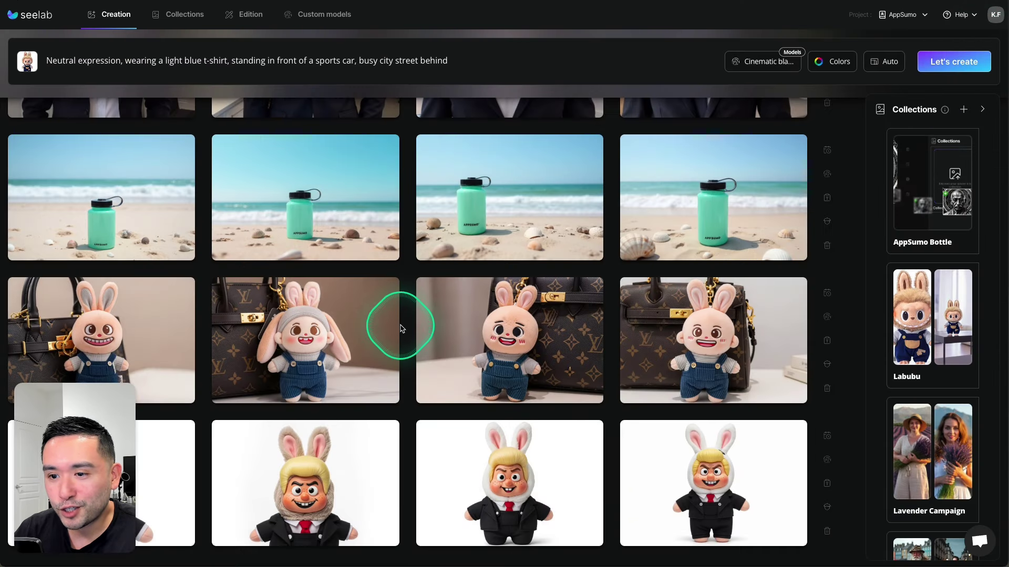
In the Untitled.rtf notes, add the pro "Custom product models look decent" and correct the con's ending to "looks fake in some cases."
{"action": "scroll", "coordinate": [401, 322], "scroll_direction": "up", "scroll_amount": 1}
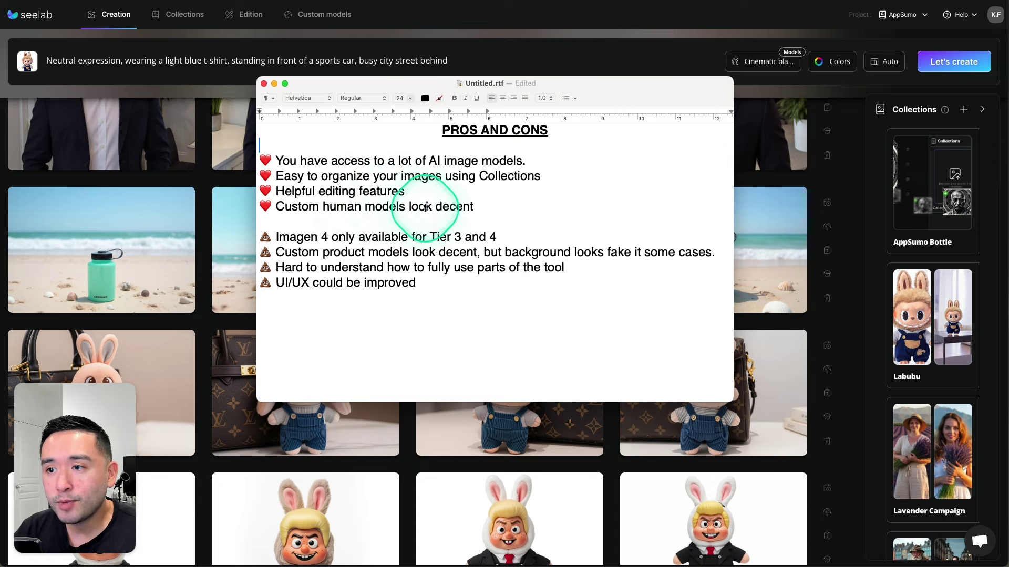
{"action": "left_click_drag", "start_coordinate": [476, 208], "coordinate": [363, 209]}
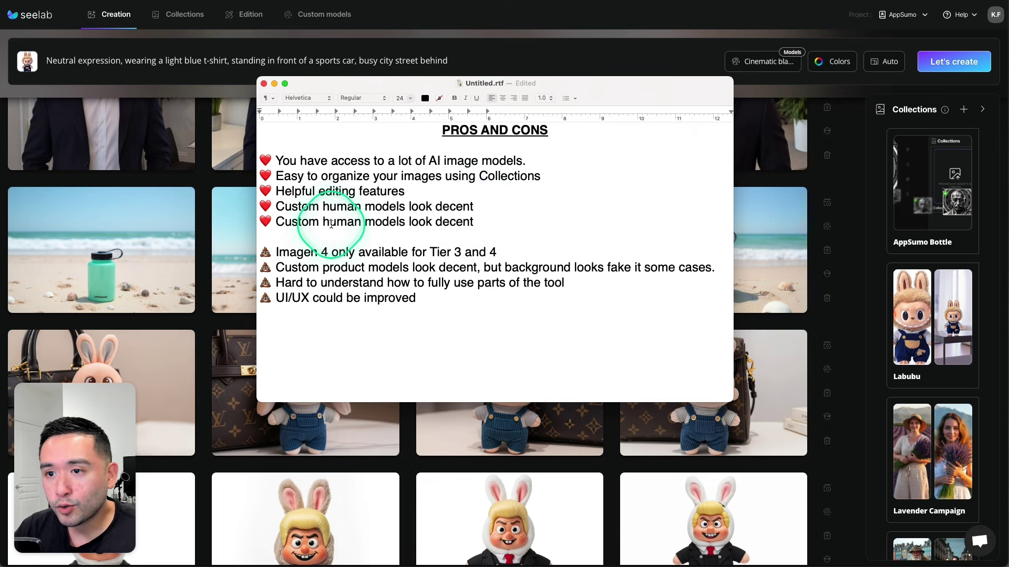
{"action": "double_click", "coordinate": [331, 223]}
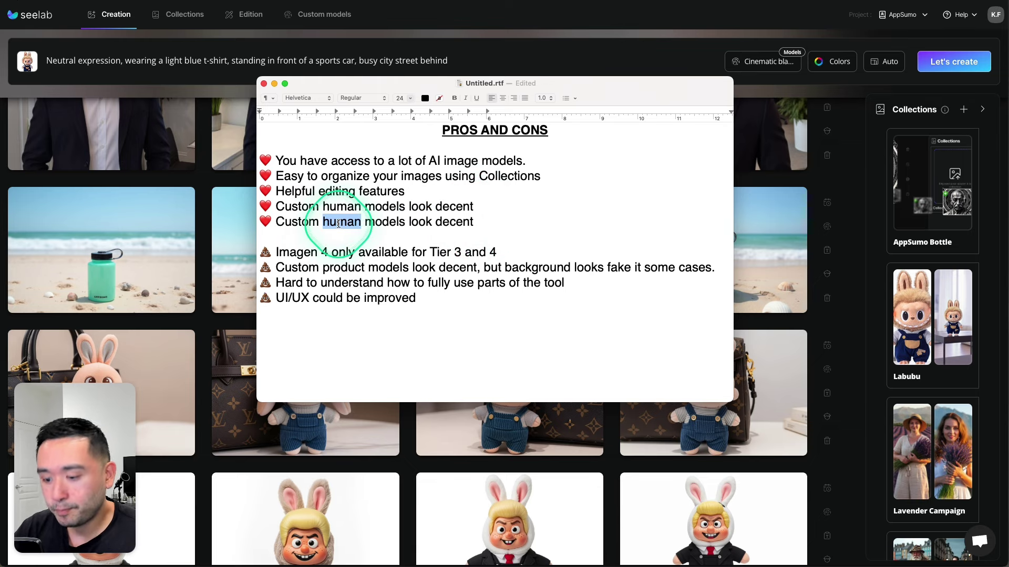
{"action": "type", "text": "product"}
{"action": "key", "text": "super+Right"}
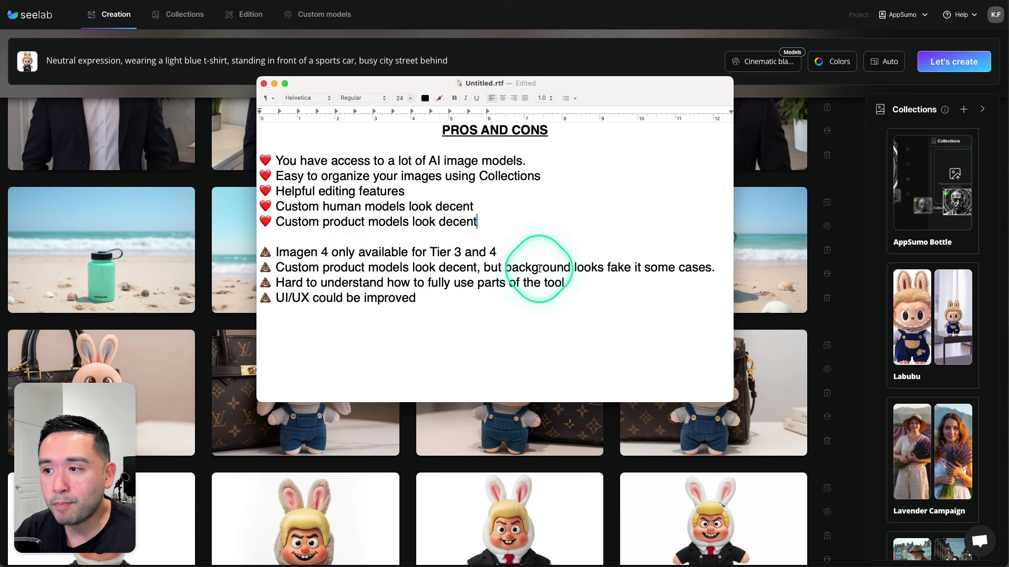
{"action": "left_click", "coordinate": [640, 268]}
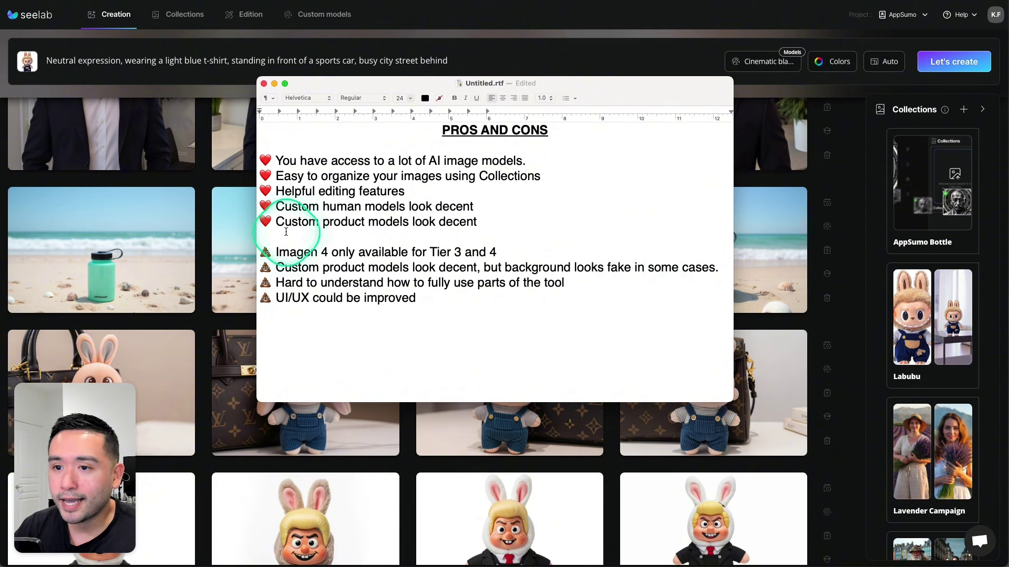
Find the autumn park images of the mint green bottle in the Seelab history and view the first one at full size
{"action": "scroll", "coordinate": [215, 226], "scroll_direction": "up", "scroll_amount": 5}
{"action": "scroll", "coordinate": [216, 229], "scroll_direction": "up", "scroll_amount": 5}
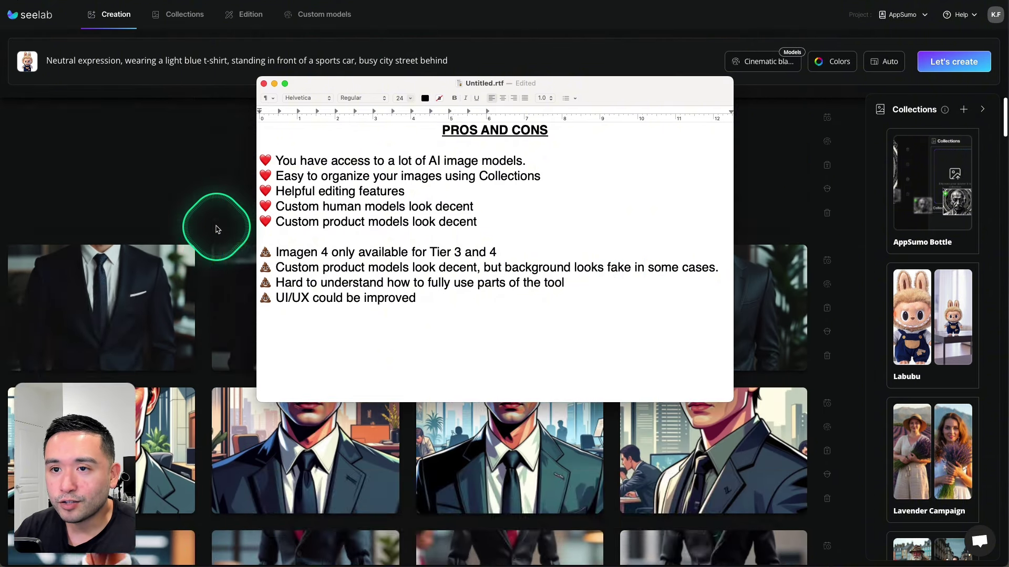
{"action": "scroll", "coordinate": [189, 273], "scroll_direction": "down", "scroll_amount": 2}
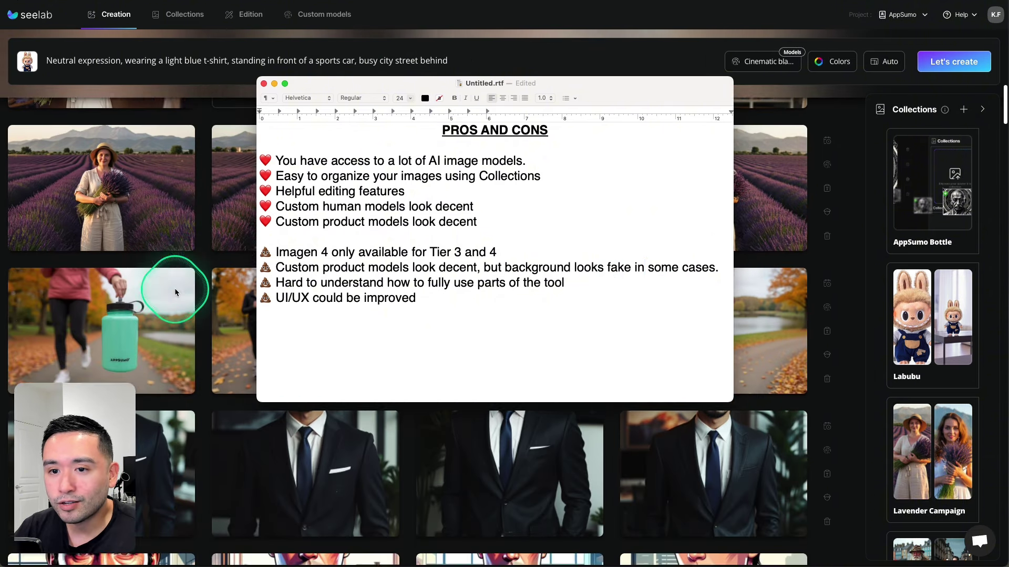
{"action": "left_click", "coordinate": [107, 284]}
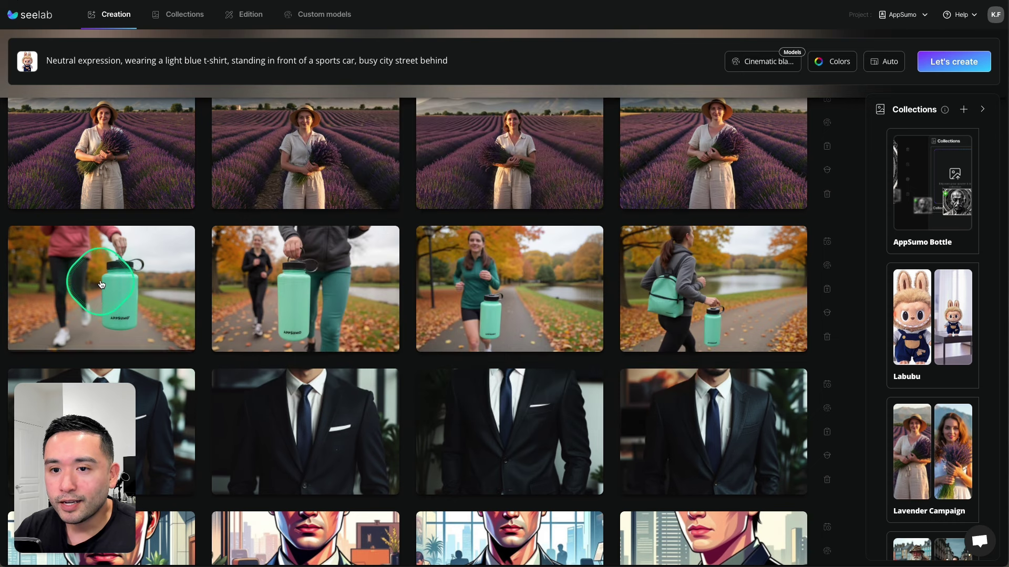
{"action": "left_click", "coordinate": [107, 283]}
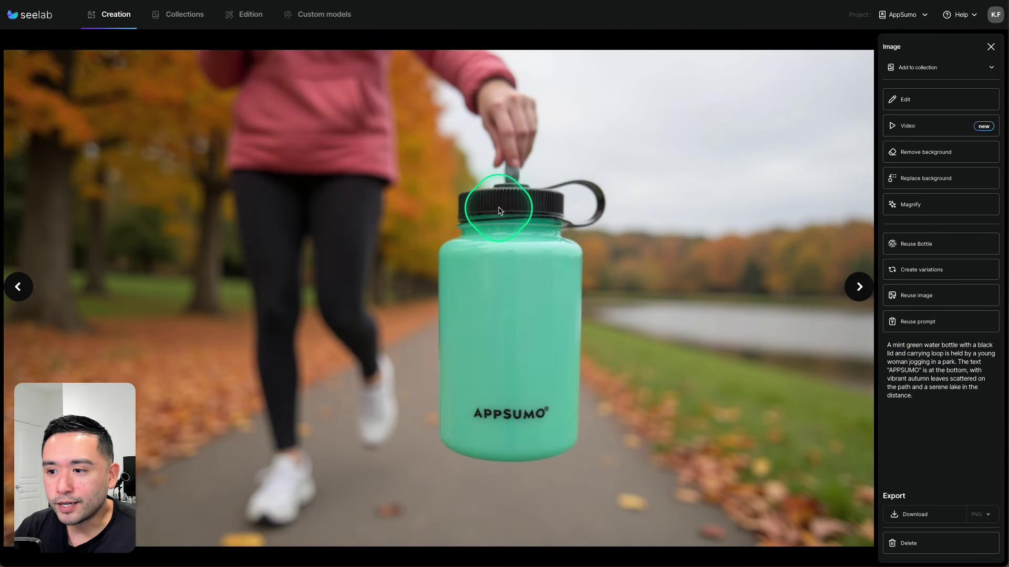
Review the con "Hard to understand how to fully use parts of the tool" in the Untitled.rtf notes, and close the full-size bottle image
{"action": "key", "text": "super+Tab"}
{"action": "left_click_drag", "start_coordinate": [276, 284], "coordinate": [584, 271]}
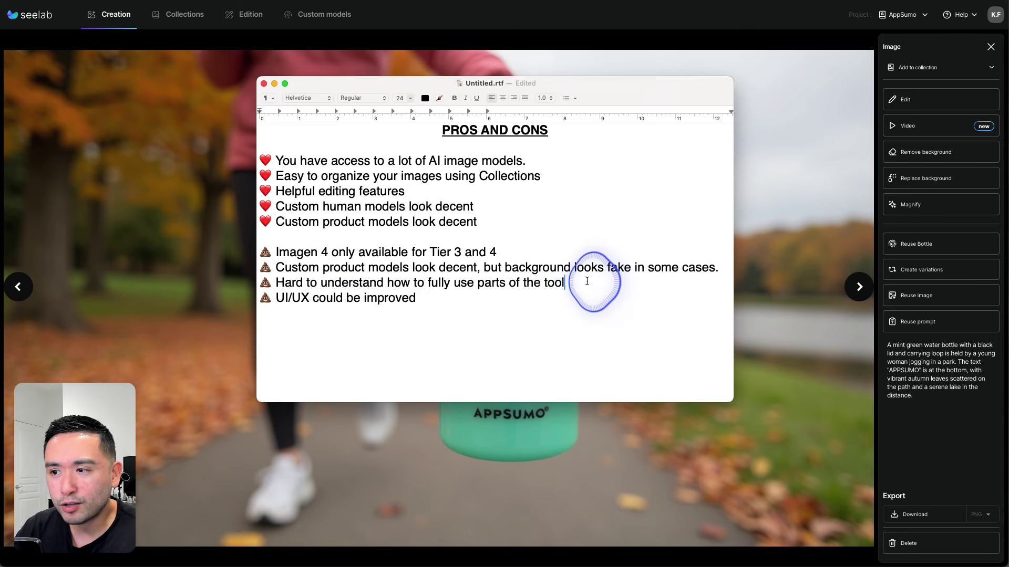
{"action": "left_click", "coordinate": [107, 19]}
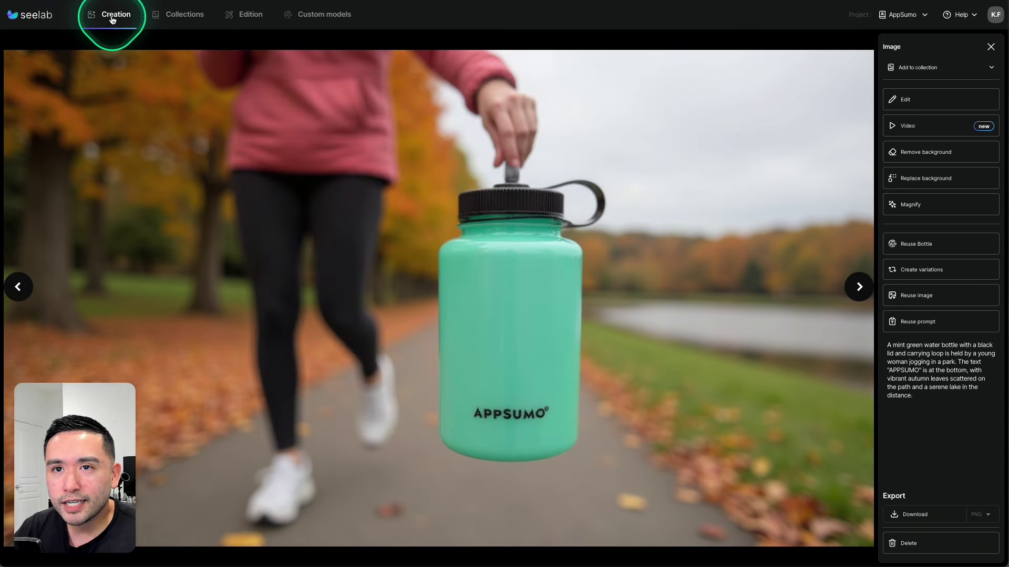
{"action": "left_click", "coordinate": [990, 47]}
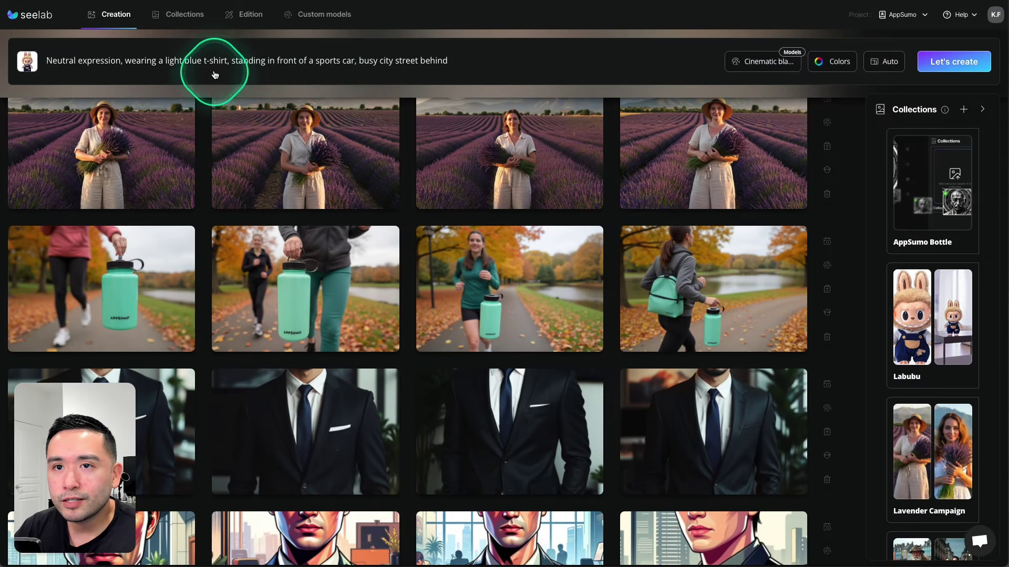
Check the Remix reference options in Seelab, and review the con "UI/UX could be improved" and the final verdict in the notes
{"action": "left_click", "coordinate": [33, 59]}
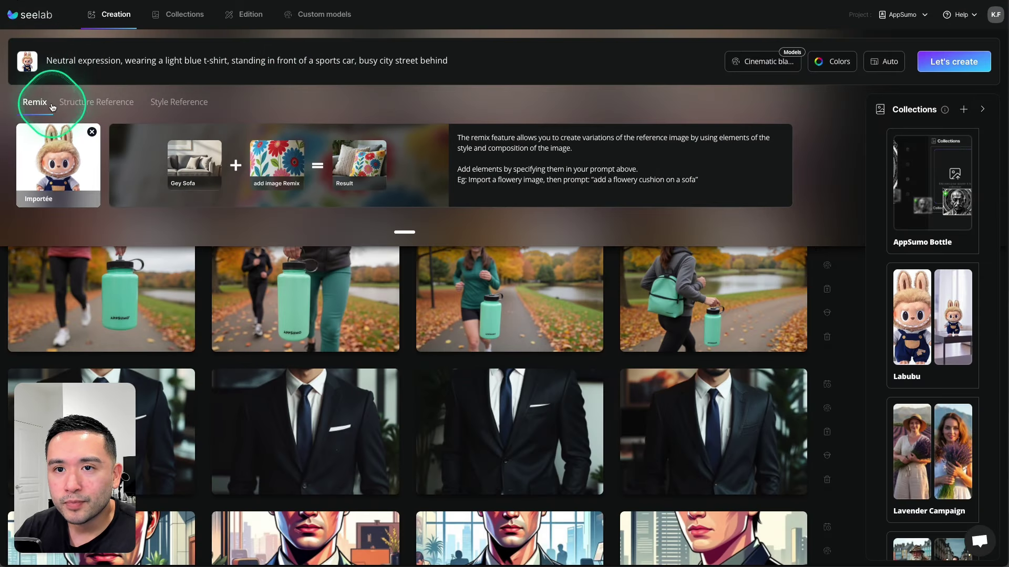
{"action": "key", "text": "super+Tab"}
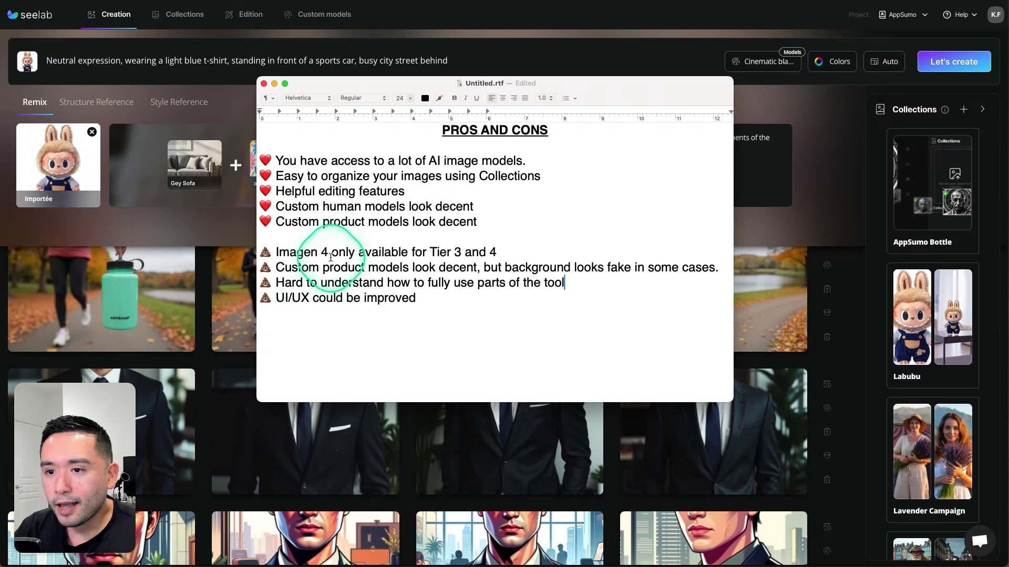
{"action": "left_click_drag", "start_coordinate": [281, 297], "coordinate": [446, 292]}
{"action": "left_click", "coordinate": [431, 291]}
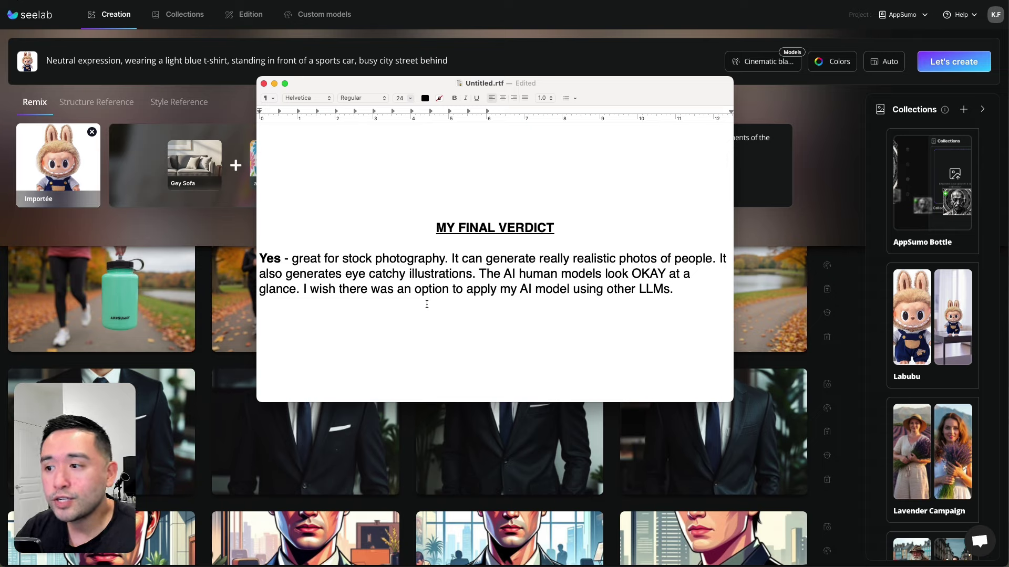
View the Cinematic black suit portrait and the suited Action figure image at full size in Seelab, returning to the history
{"action": "left_click", "coordinate": [203, 325]}
{"action": "scroll", "coordinate": [247, 320], "scroll_direction": "down", "scroll_amount": 5}
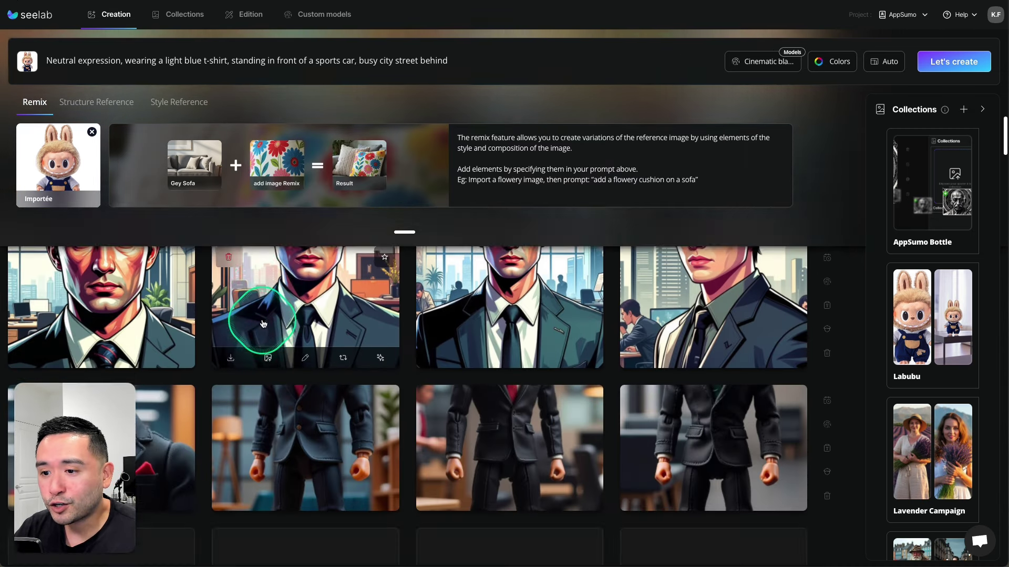
{"action": "scroll", "coordinate": [263, 322], "scroll_direction": "down", "scroll_amount": 5}
{"action": "left_click", "coordinate": [331, 342]}
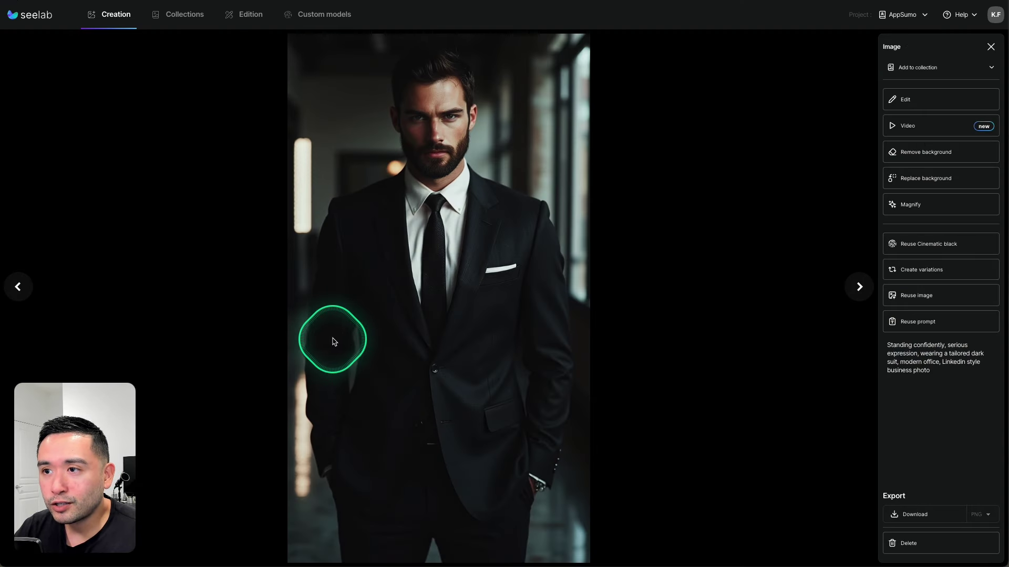
{"action": "left_click", "coordinate": [991, 47]}
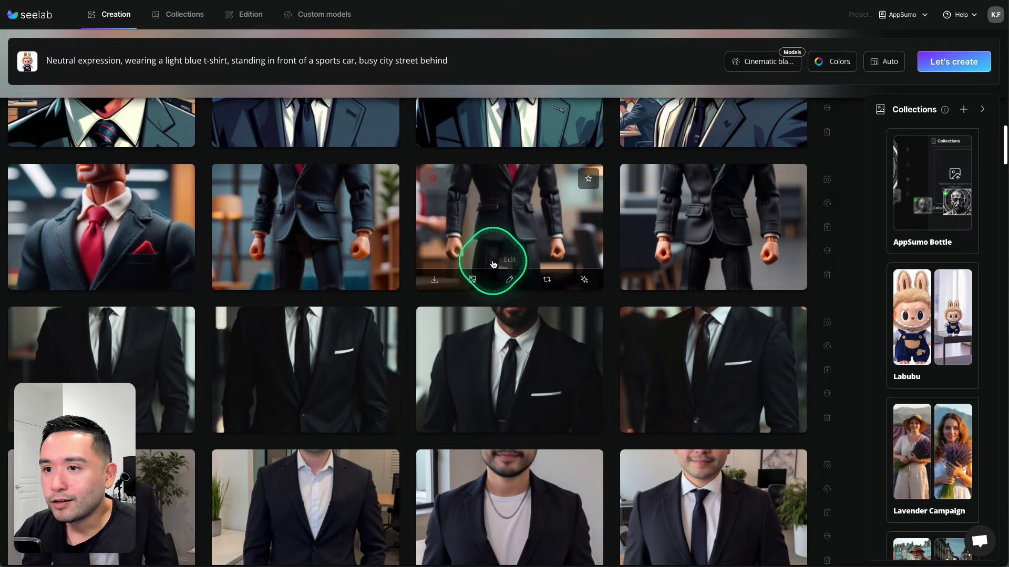
{"action": "scroll", "coordinate": [339, 294], "scroll_direction": "up", "scroll_amount": 2}
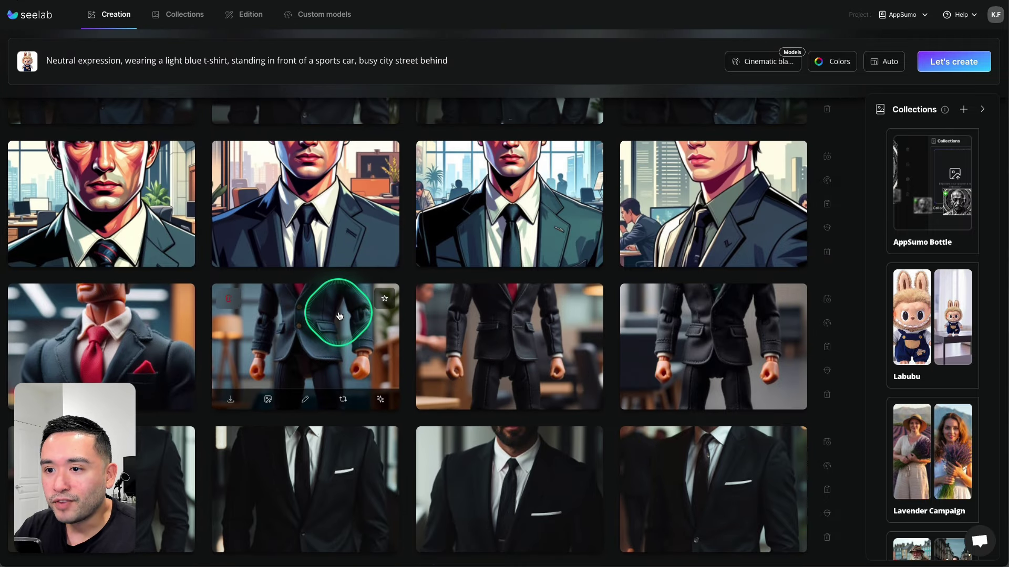
{"action": "left_click", "coordinate": [339, 315]}
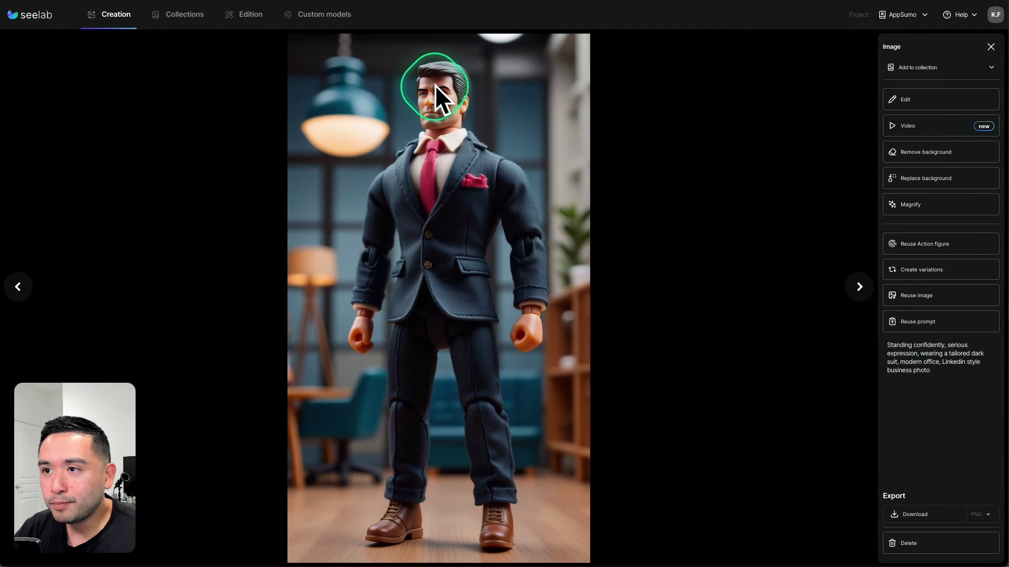
{"action": "left_click", "coordinate": [990, 47]}
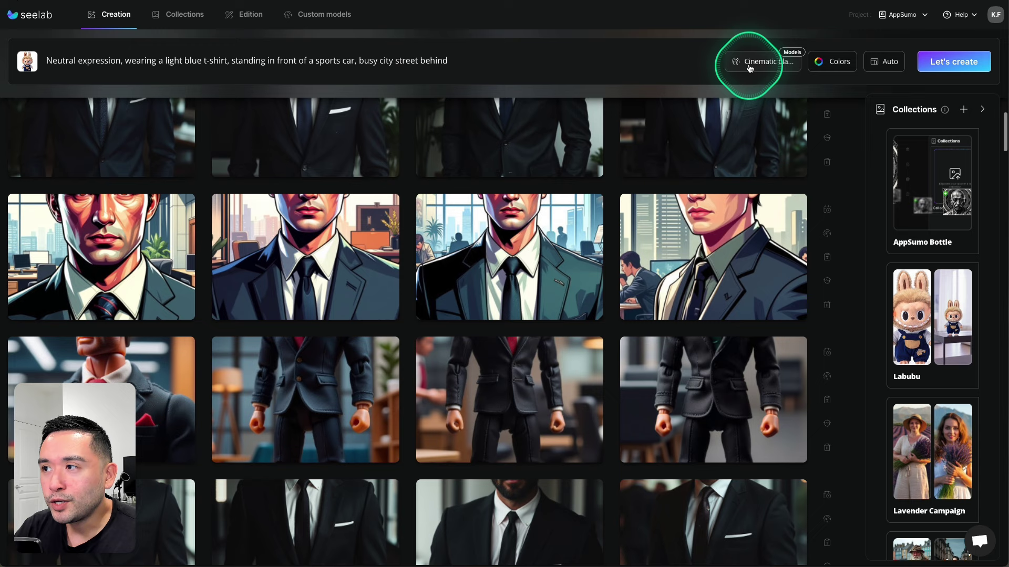
Browse the Digital art and Arts & Craft categories of the available image models
{"action": "left_click", "coordinate": [750, 62]}
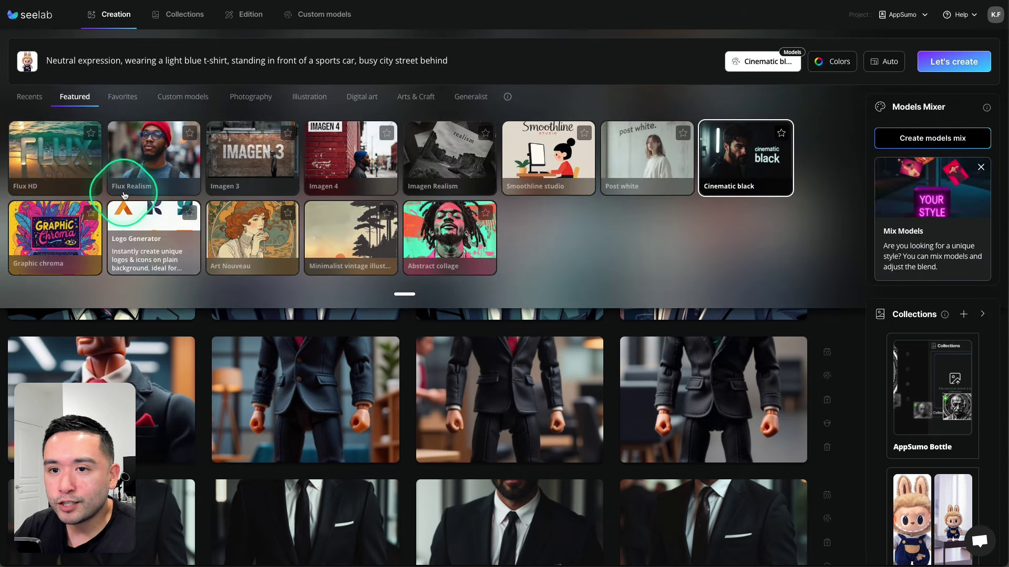
{"action": "left_click", "coordinate": [361, 97]}
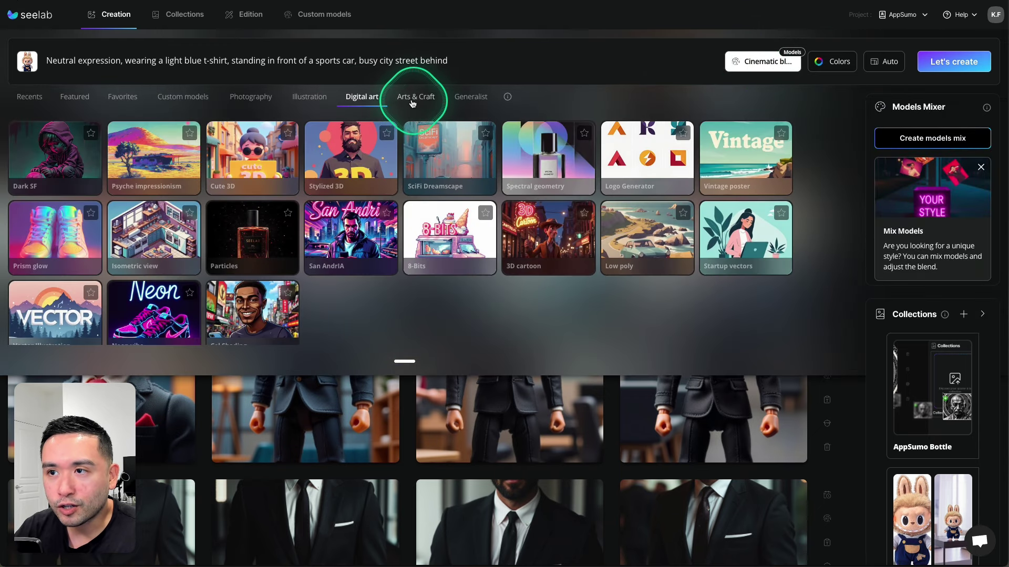
{"action": "left_click", "coordinate": [412, 100]}
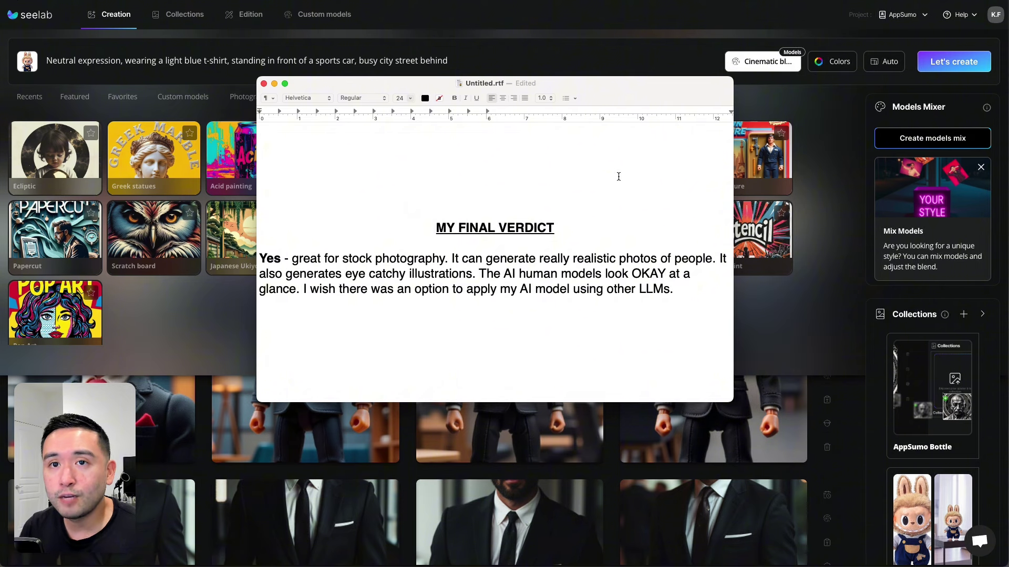
In the Untitled.rtf notes, add the con "Video creation is not available for AppSumo users" after the UI/UX con
{"action": "scroll", "coordinate": [568, 206], "scroll_direction": "up", "scroll_amount": 3}
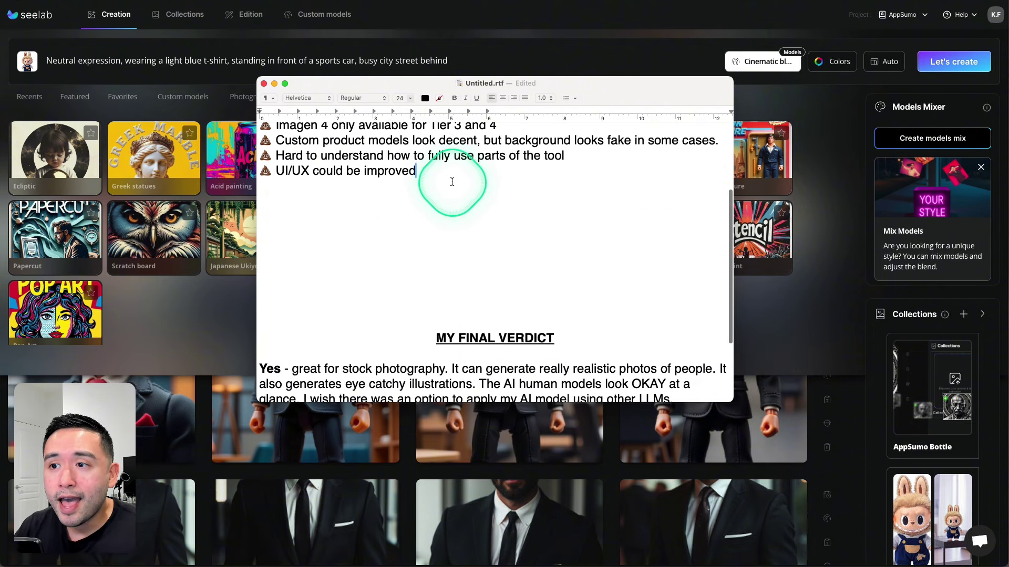
{"action": "key", "text": "Return"}
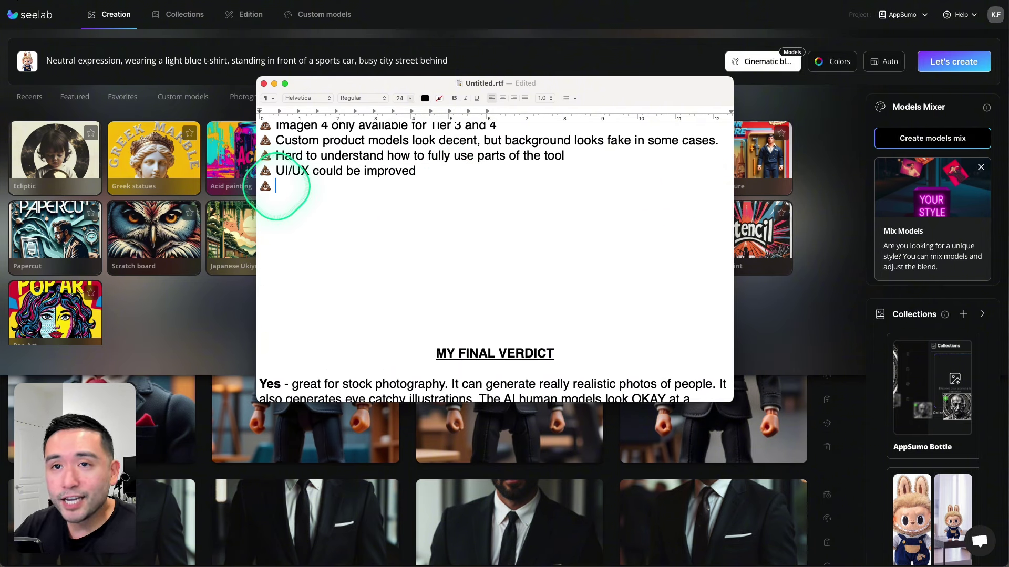
{"action": "type", "text": "Video creation is not available for AppSumo users"}
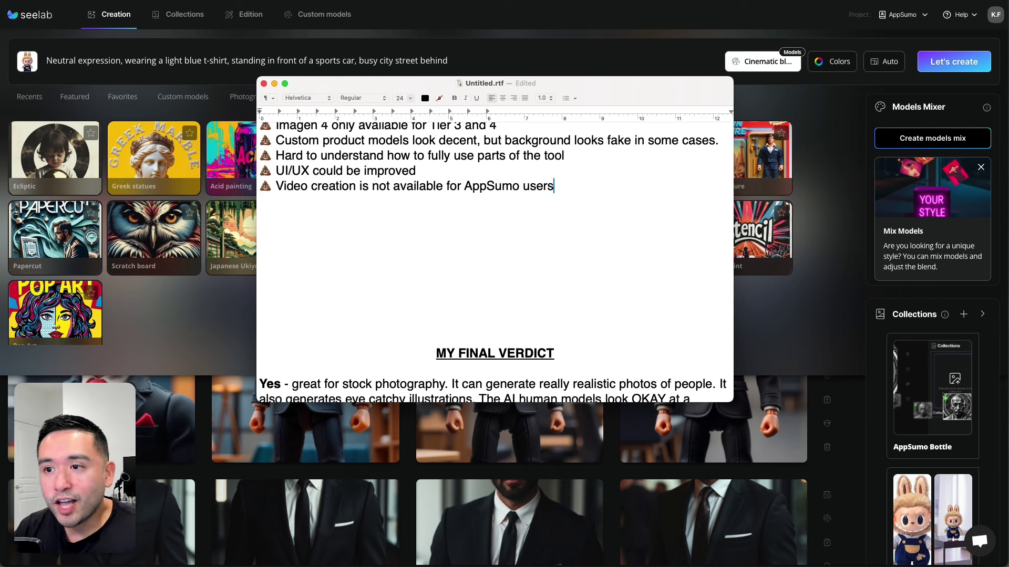
{"action": "scroll", "coordinate": [353, 234], "scroll_direction": "up", "scroll_amount": 3}
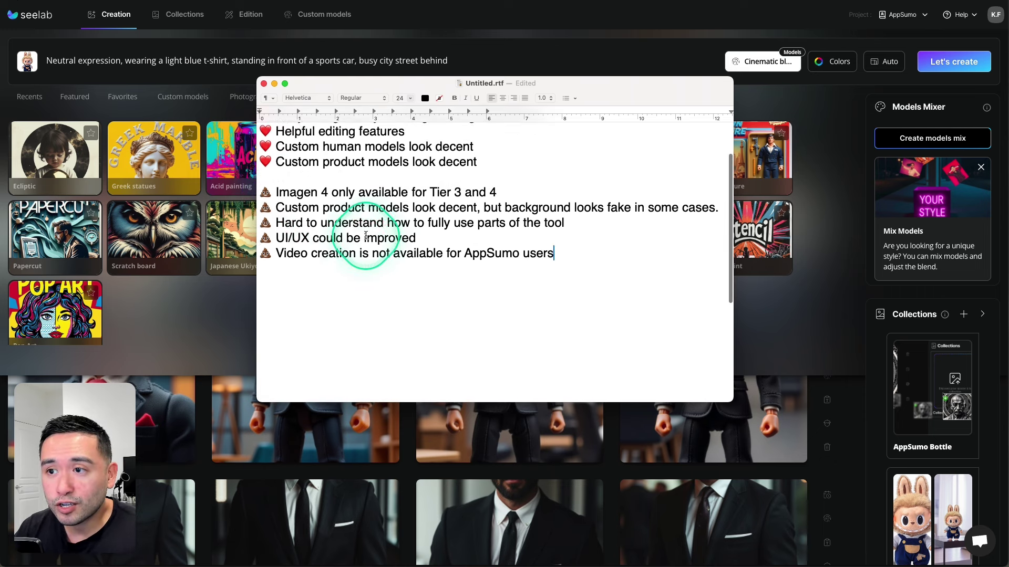